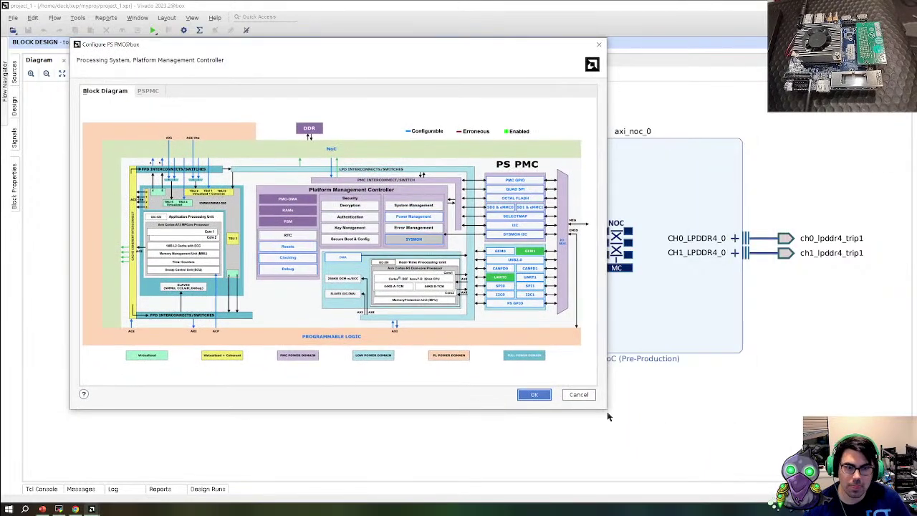
Enlarge and reposition the Configure PS PMC dialog, then preview the NoC page from the diagram
{"action": "left_click_drag", "start_coordinate": [606, 410], "coordinate": [845, 475]}
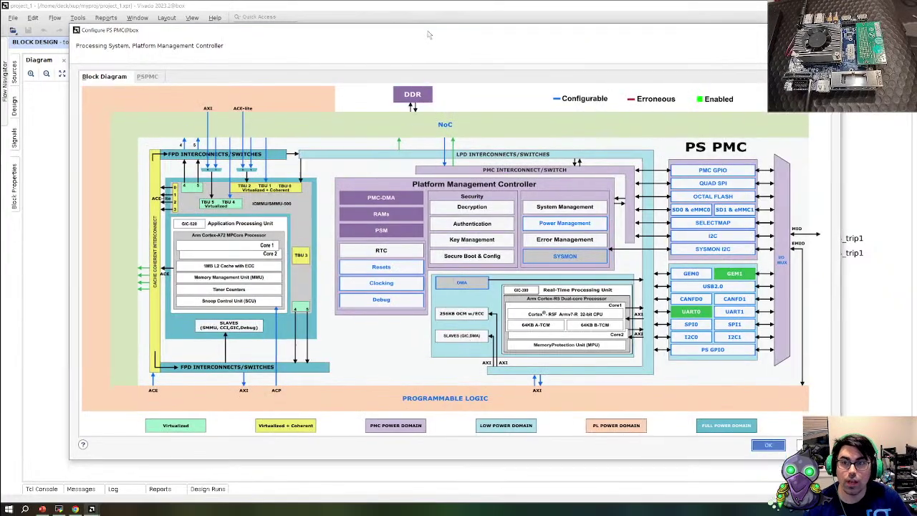
{"action": "left_click_drag", "start_coordinate": [430, 44], "coordinate": [420, 19]}
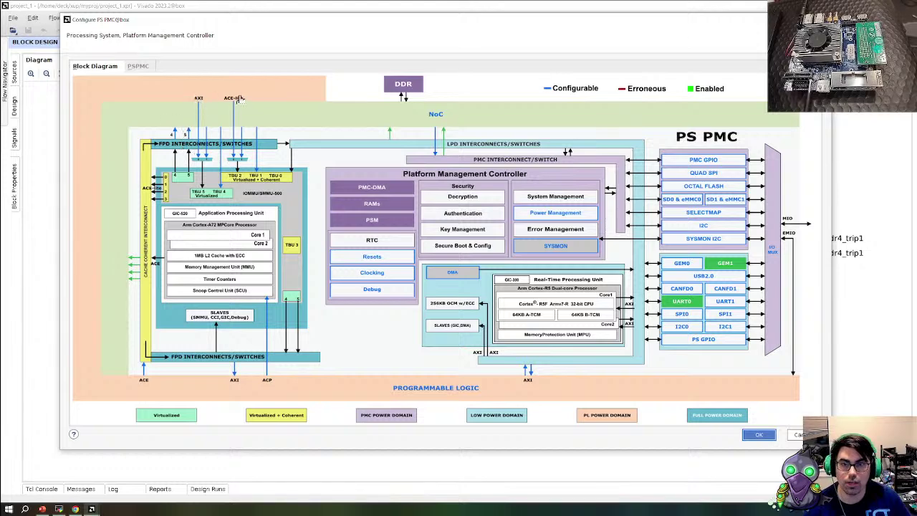
{"action": "left_click", "coordinate": [434, 115]}
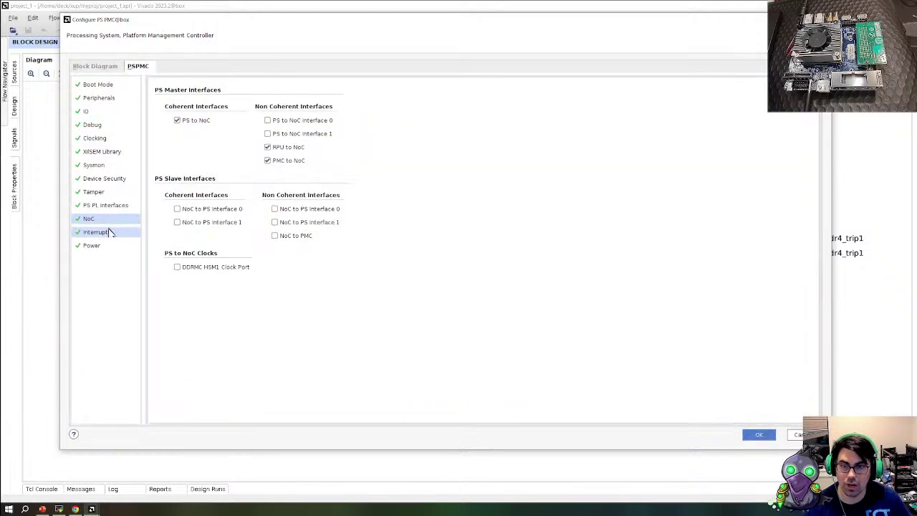
{"action": "left_click", "coordinate": [95, 66]}
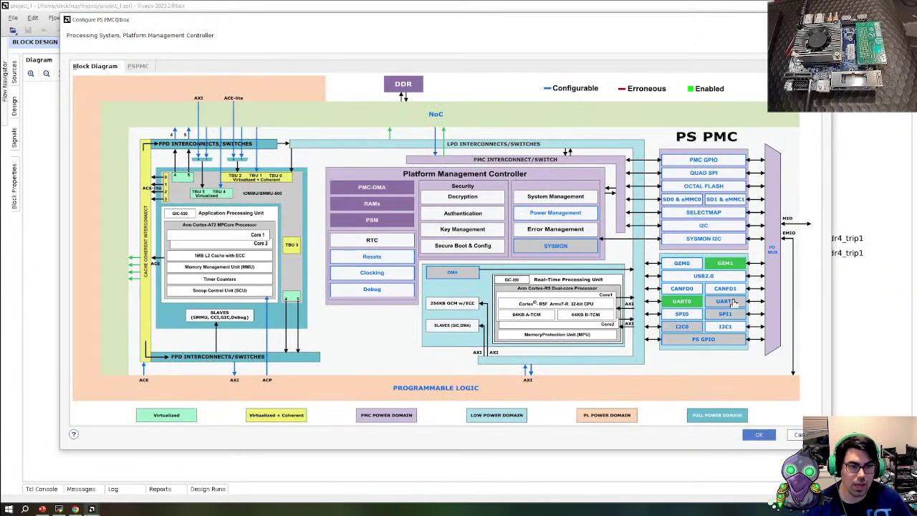
Jump from the UART1 and AXI diagram blocks to their pages, ending on PS PL Interfaces
{"action": "left_click", "coordinate": [731, 303]}
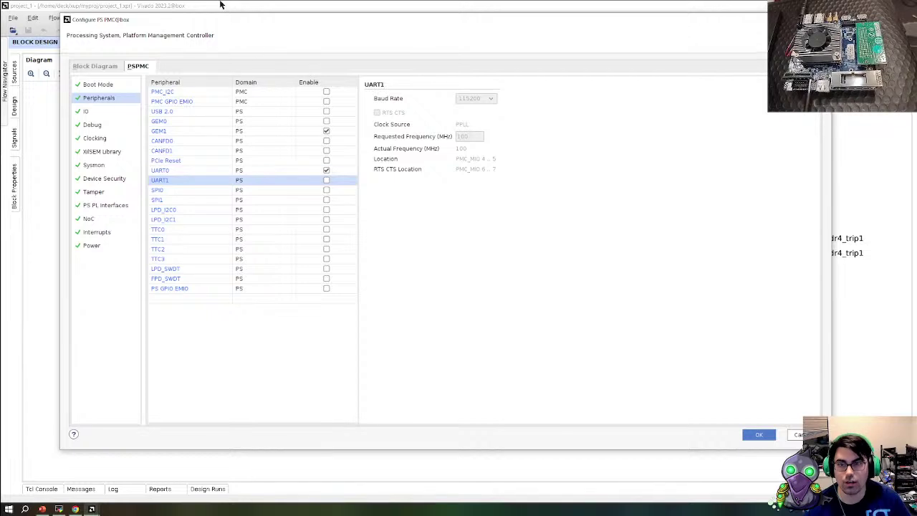
{"action": "left_click", "coordinate": [95, 66]}
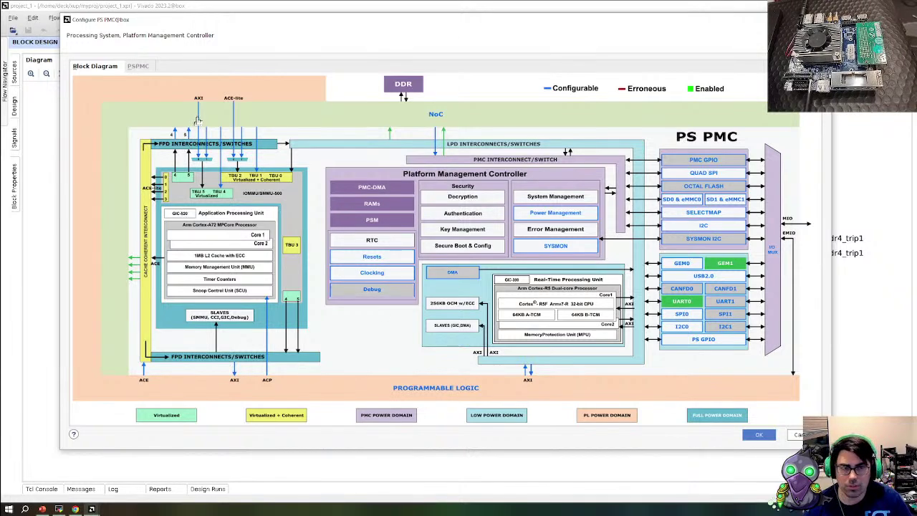
{"action": "left_click", "coordinate": [197, 121]}
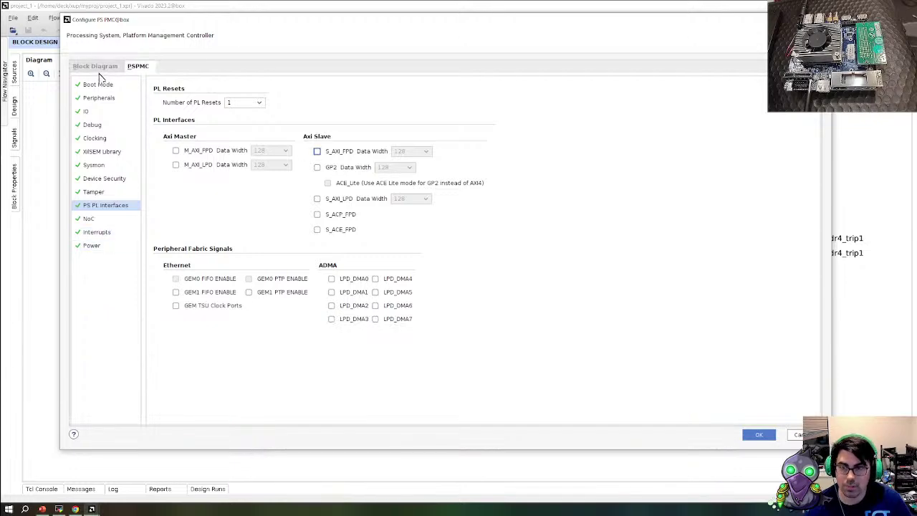
{"action": "left_click", "coordinate": [95, 67]}
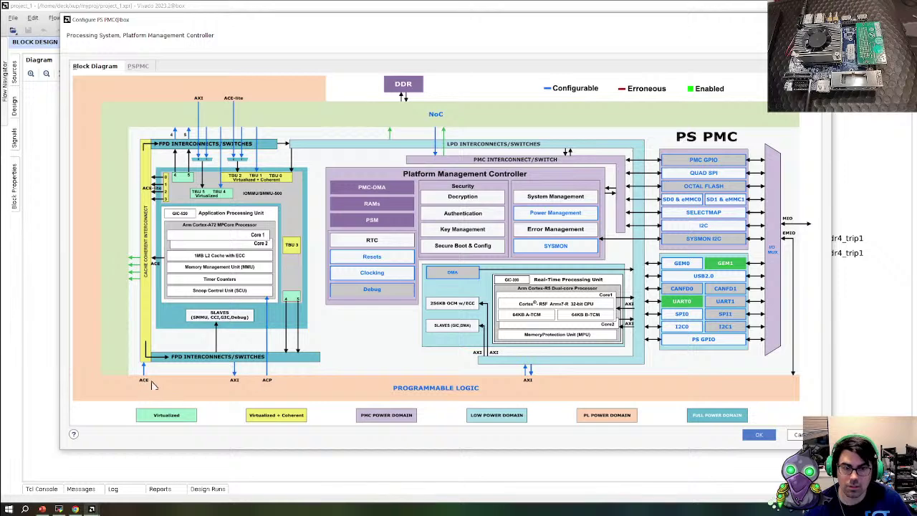
{"action": "left_click", "coordinate": [139, 66]}
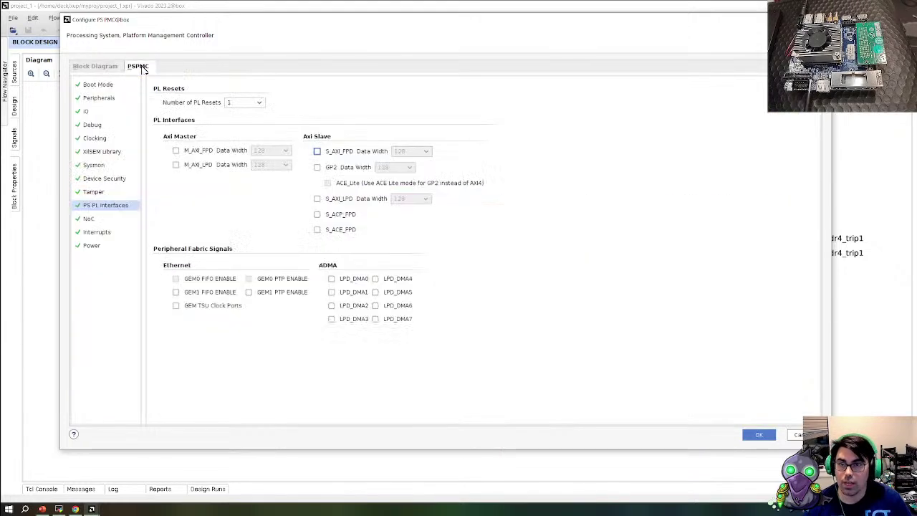
Open Boot Mode, widen the device table, and step through the boot devices back to QSPI
{"action": "left_click", "coordinate": [115, 85]}
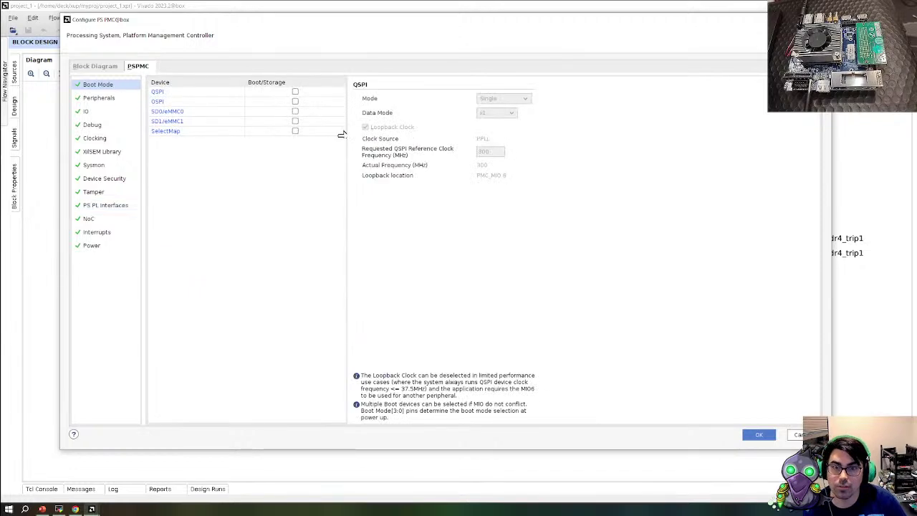
{"action": "left_click_drag", "start_coordinate": [349, 136], "coordinate": [381, 167]}
{"action": "left_click", "coordinate": [199, 93]}
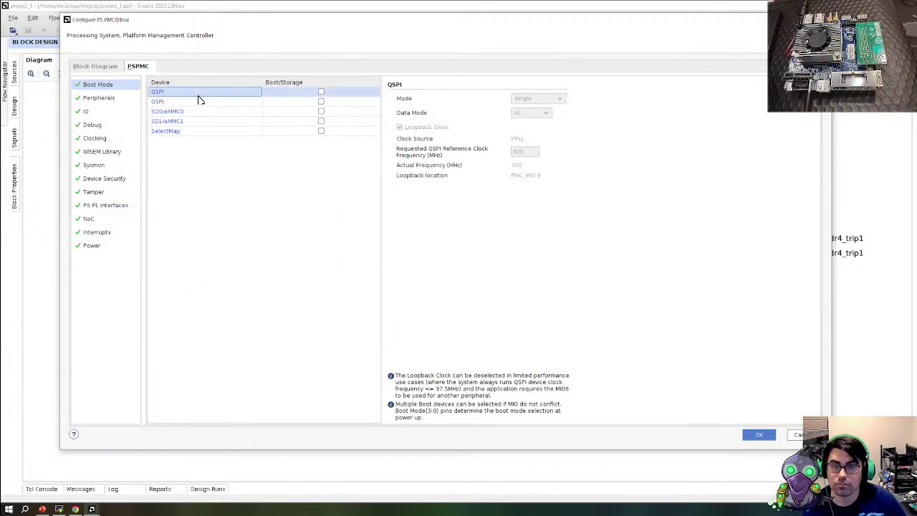
{"action": "left_click", "coordinate": [204, 103]}
{"action": "left_click", "coordinate": [205, 112]}
{"action": "left_click", "coordinate": [223, 130]}
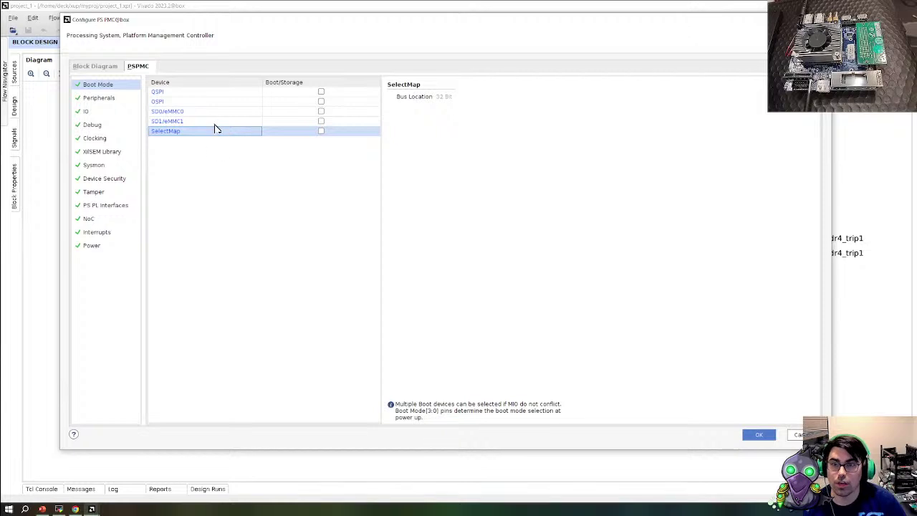
{"action": "left_click", "coordinate": [215, 121]}
{"action": "left_click", "coordinate": [215, 112]}
{"action": "left_click", "coordinate": [209, 101]}
{"action": "left_click", "coordinate": [207, 93]}
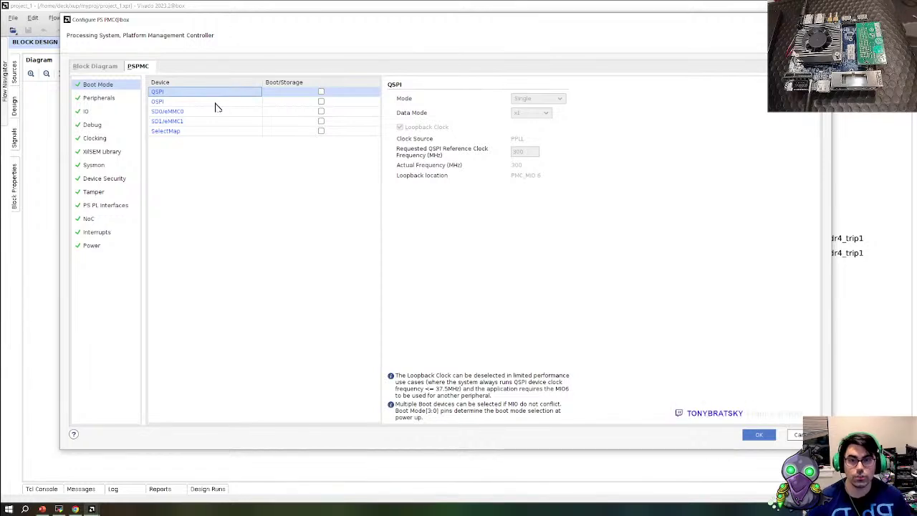
Review the OSPI, SD0/eMMC0, SD1/eMMC1 and SelectMap boot devices, leaving all disabled
{"action": "left_click", "coordinate": [214, 101]}
{"action": "left_click", "coordinate": [211, 112]}
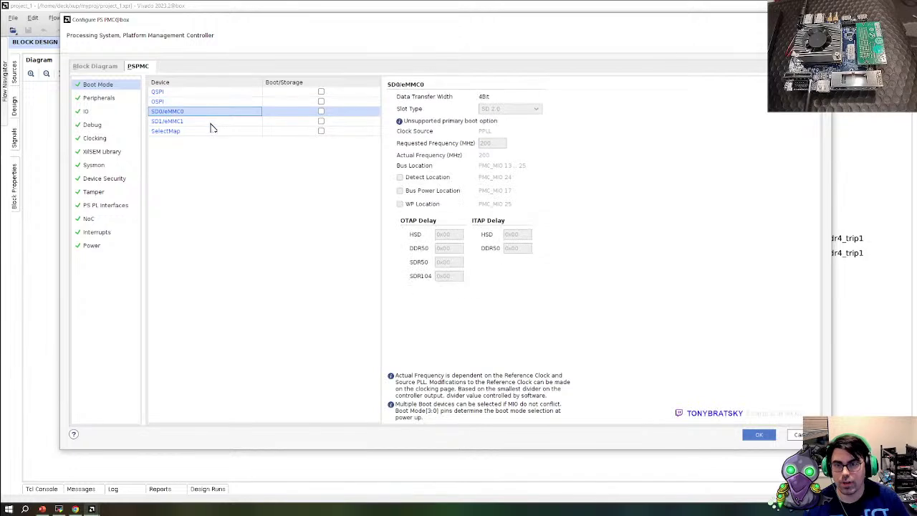
{"action": "left_click", "coordinate": [212, 122]}
{"action": "left_click", "coordinate": [213, 131]}
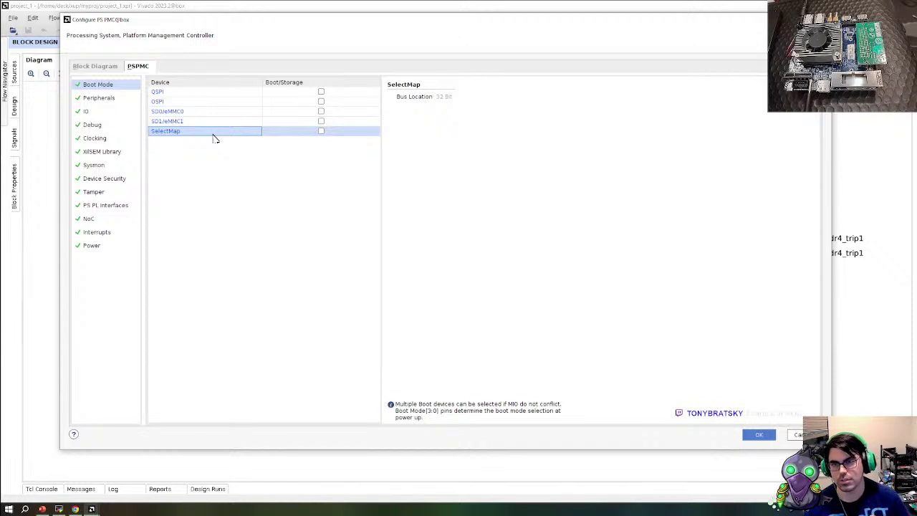
In Peripherals, turn UART0 off and back on so it stays enabled
{"action": "left_click", "coordinate": [191, 100]}
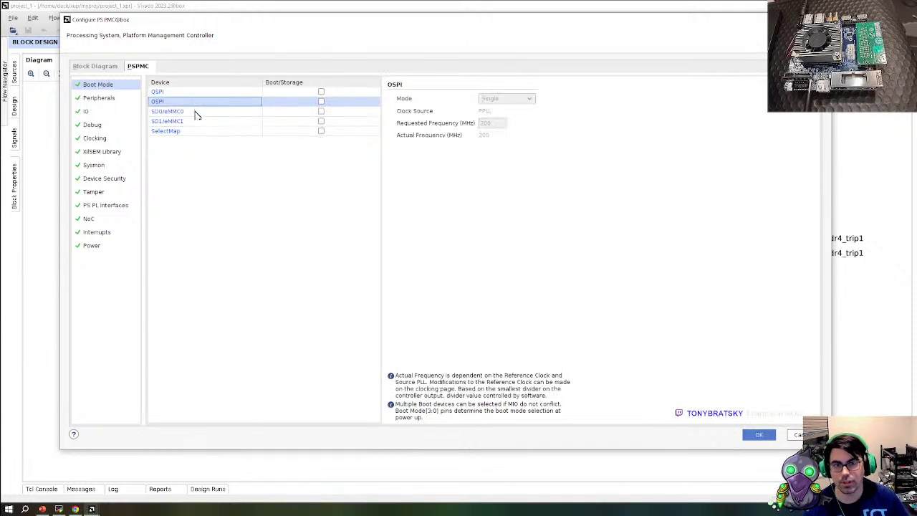
{"action": "left_click", "coordinate": [129, 98]}
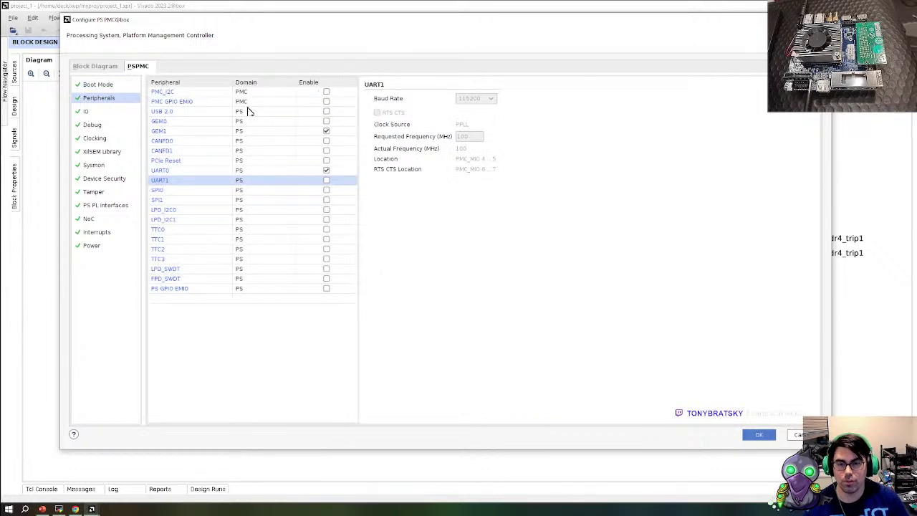
{"action": "left_click", "coordinate": [310, 162]}
{"action": "left_click", "coordinate": [319, 171]}
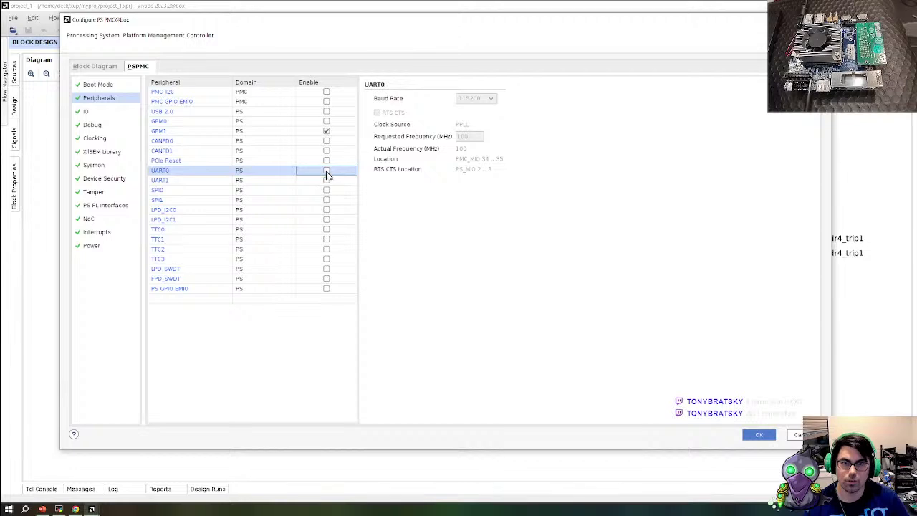
{"action": "left_click", "coordinate": [326, 172]}
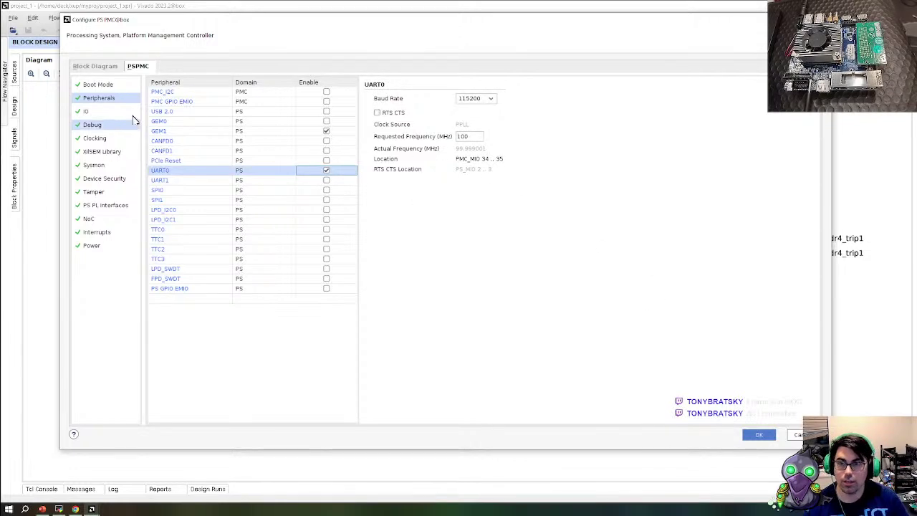
Confirm UART0 rxd is on MIO 34 in the IO view, leaving ENET1 MDIO unchanged
{"action": "left_click", "coordinate": [93, 113]}
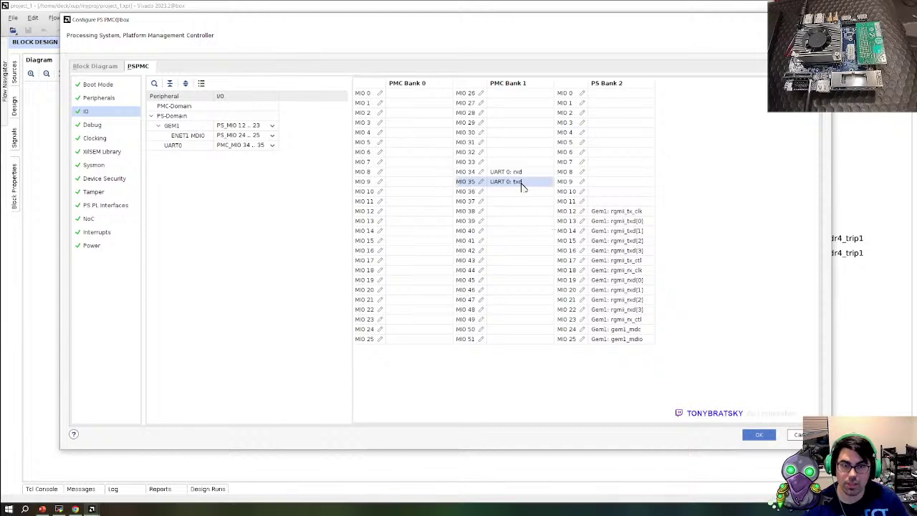
{"action": "left_click", "coordinate": [501, 173]}
{"action": "left_click", "coordinate": [243, 135]}
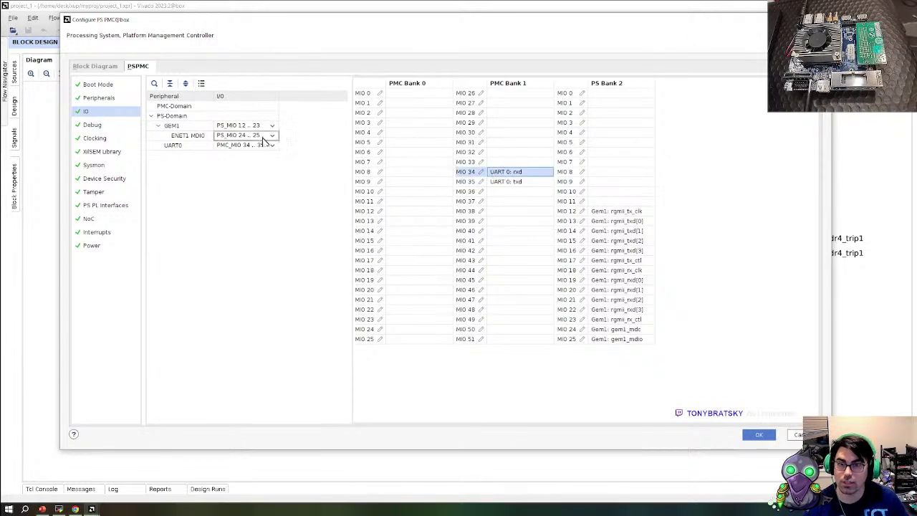
{"action": "left_click", "coordinate": [272, 135]}
{"action": "left_click", "coordinate": [300, 135]}
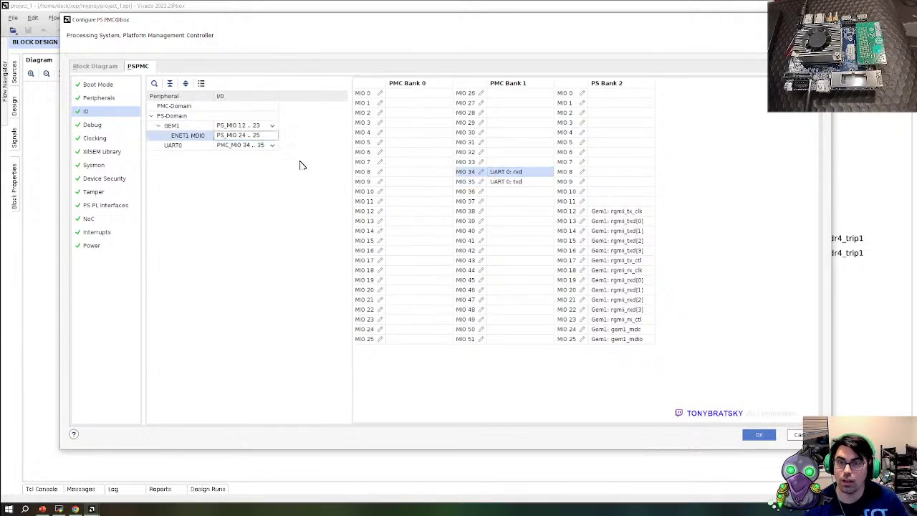
Browse the GEM1, GEM0, CANFD and PCIe Reset peripheral settings, then revisit the MIO view
{"action": "left_click", "coordinate": [100, 99]}
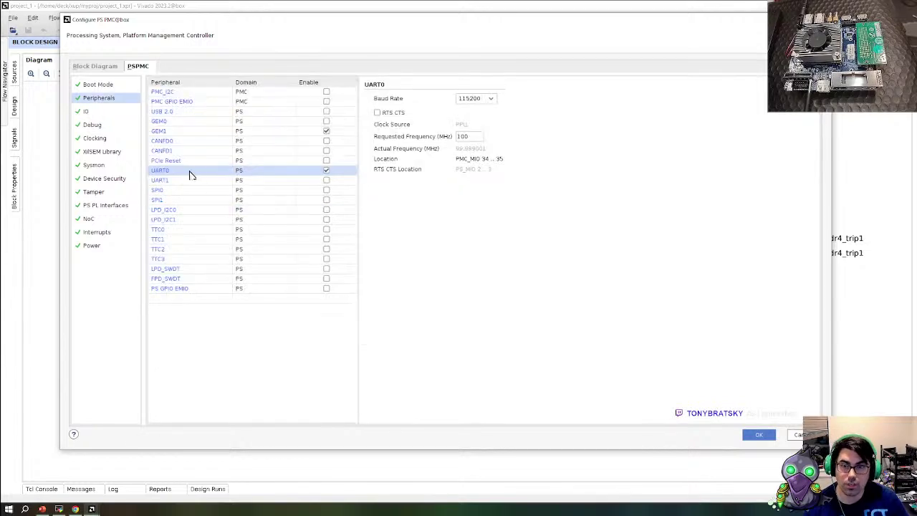
{"action": "left_click", "coordinate": [176, 131]}
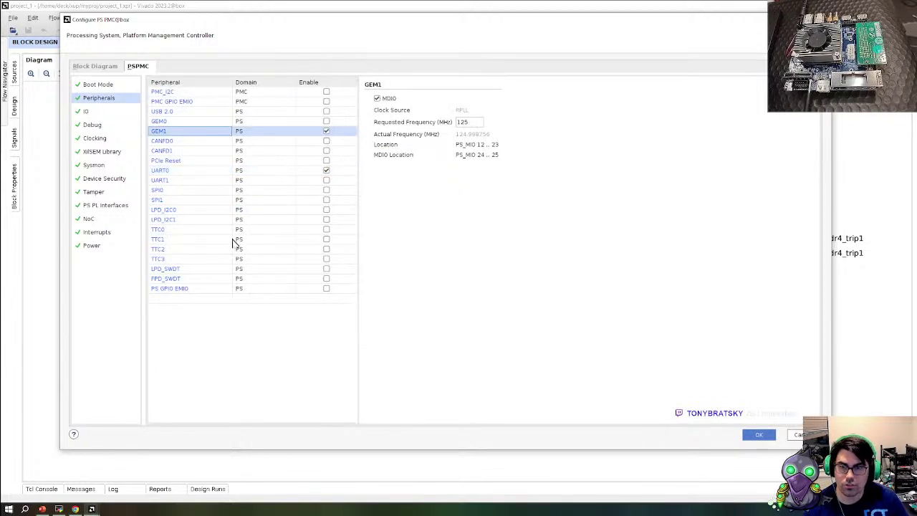
{"action": "left_click", "coordinate": [183, 101]}
{"action": "left_click", "coordinate": [176, 91]}
{"action": "left_click", "coordinate": [179, 111]}
{"action": "left_click", "coordinate": [180, 121]}
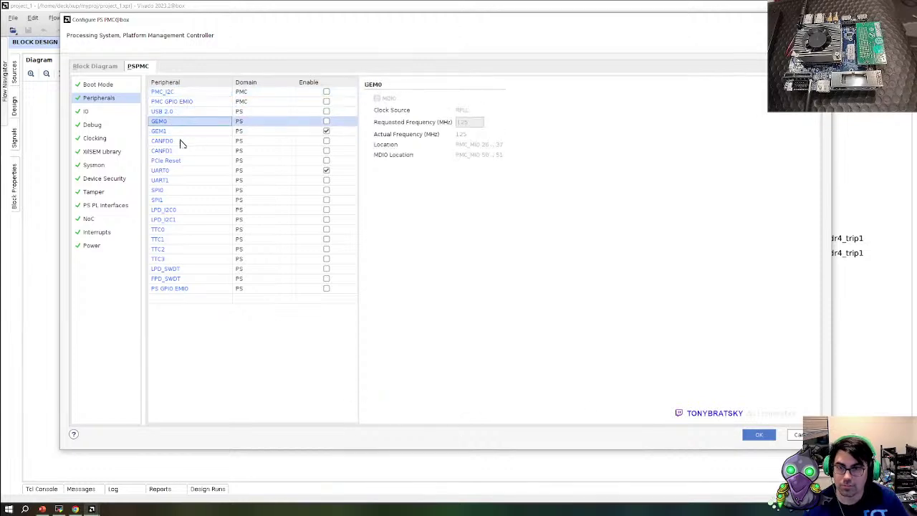
{"action": "left_click", "coordinate": [180, 141]}
{"action": "left_click", "coordinate": [185, 150]}
{"action": "left_click", "coordinate": [189, 161]}
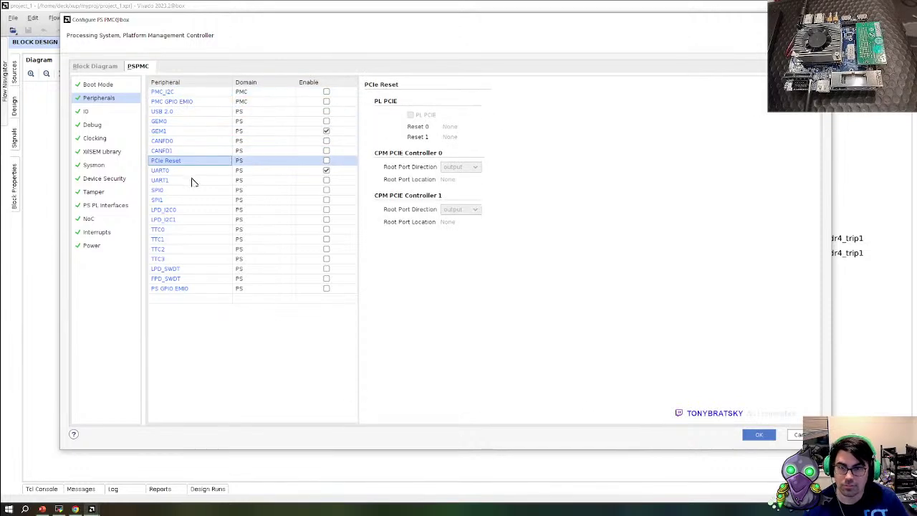
{"action": "left_click", "coordinate": [87, 112]}
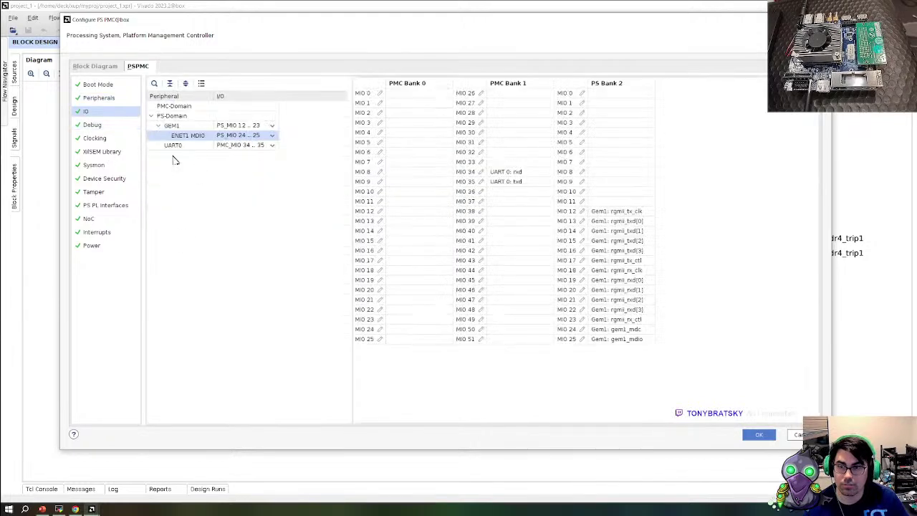
{"action": "left_click", "coordinate": [104, 126]}
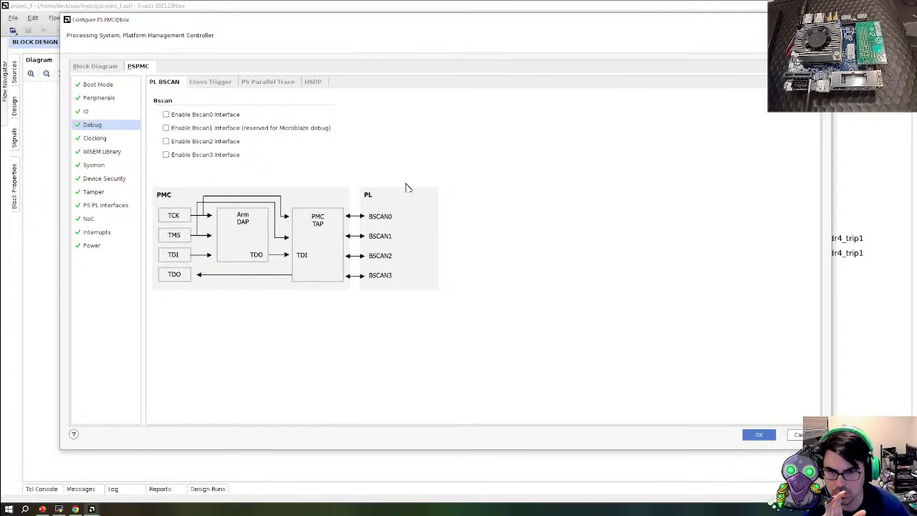
Browse the Debug sub-tabs and keep the DPC pathway set to JTAG
{"action": "left_click", "coordinate": [207, 85]}
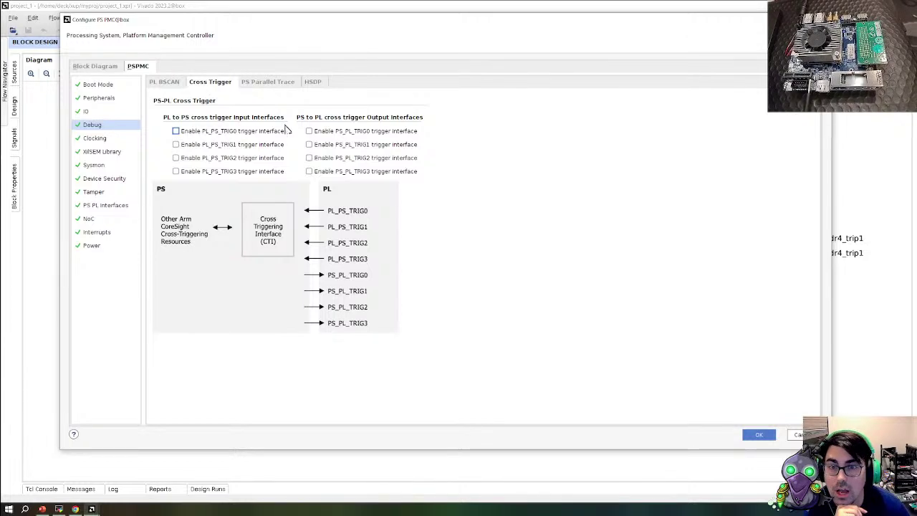
{"action": "left_click", "coordinate": [255, 83]}
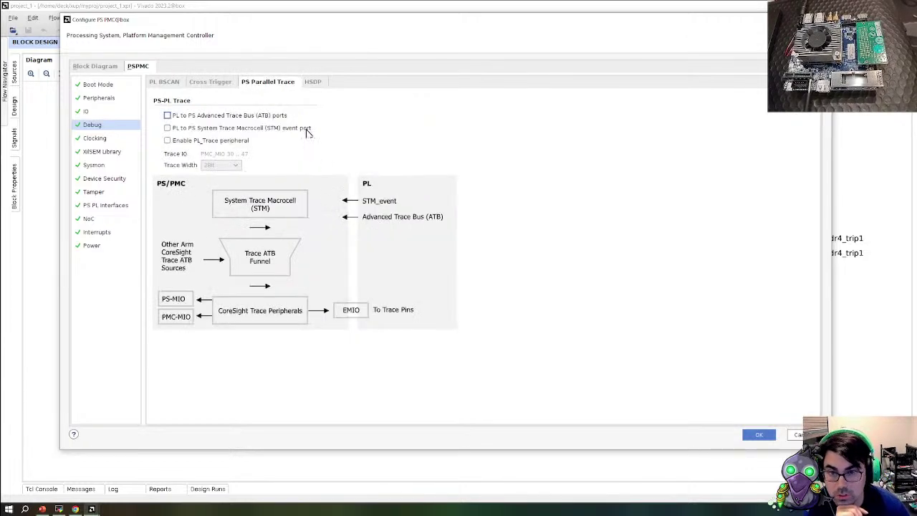
{"action": "left_click", "coordinate": [312, 83]}
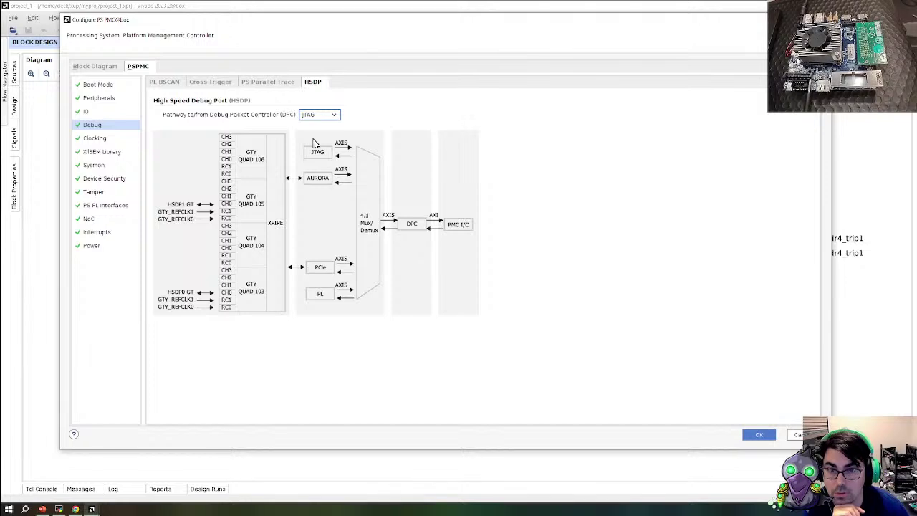
{"action": "left_click", "coordinate": [333, 115]}
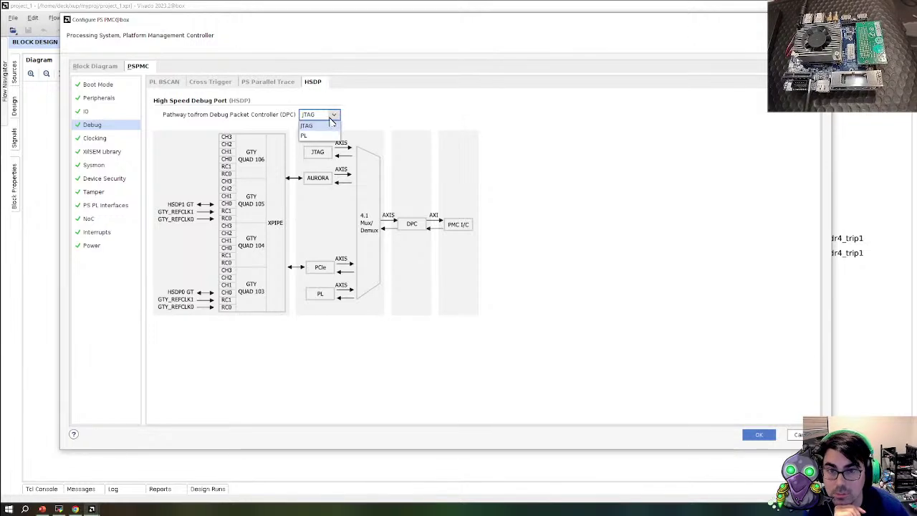
{"action": "left_click", "coordinate": [331, 124]}
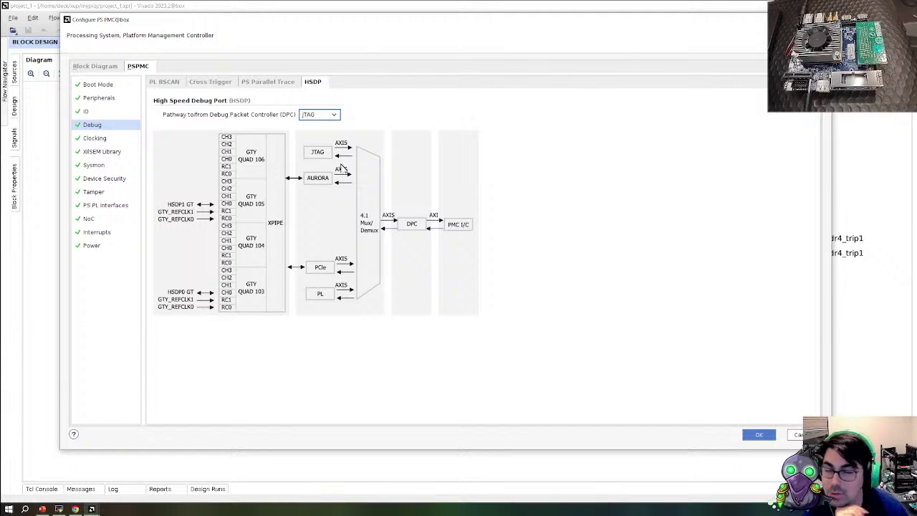
Revisit the Parallel Trace, Cross Trigger and PL BSCAN tabs before going to Clocking
{"action": "left_click", "coordinate": [247, 83]}
{"action": "left_click", "coordinate": [215, 83]}
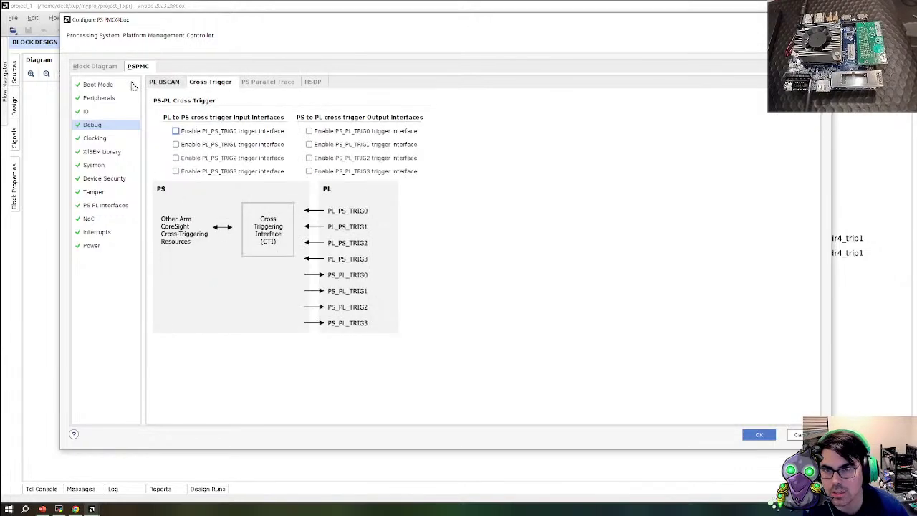
{"action": "left_click", "coordinate": [152, 83]}
{"action": "left_click", "coordinate": [122, 138]}
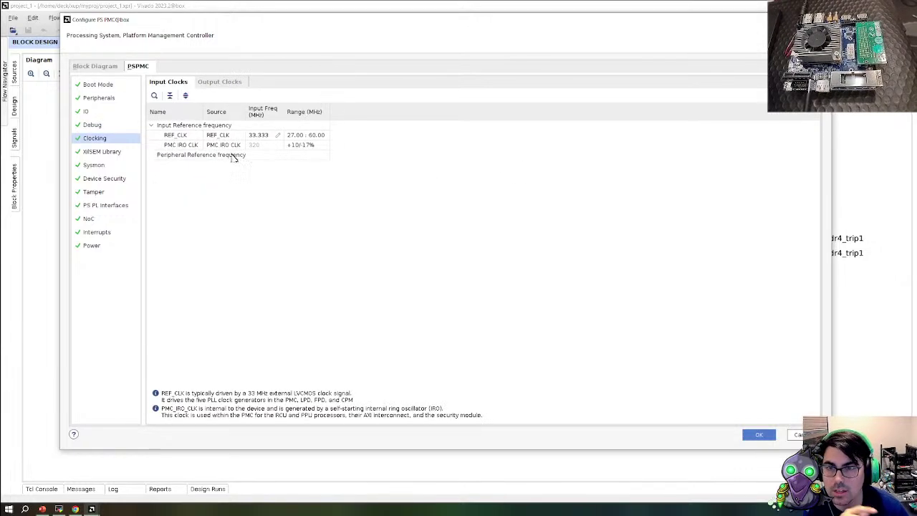
Show the full Output Clocks list with PLL options expanded and scroll through it
{"action": "left_click", "coordinate": [238, 84]}
{"action": "left_click", "coordinate": [186, 131]}
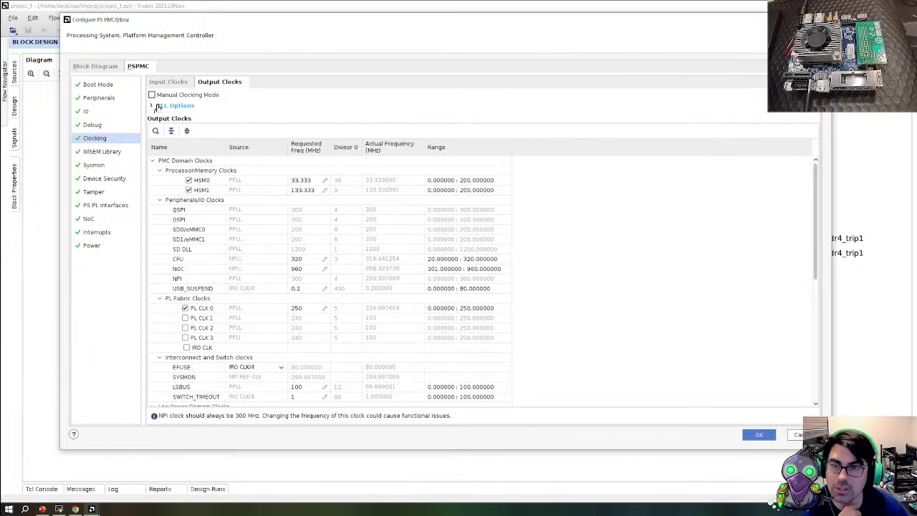
{"action": "left_click", "coordinate": [159, 106]}
{"action": "scroll", "coordinate": [511, 303], "scroll_direction": "down", "scroll_amount": 10}
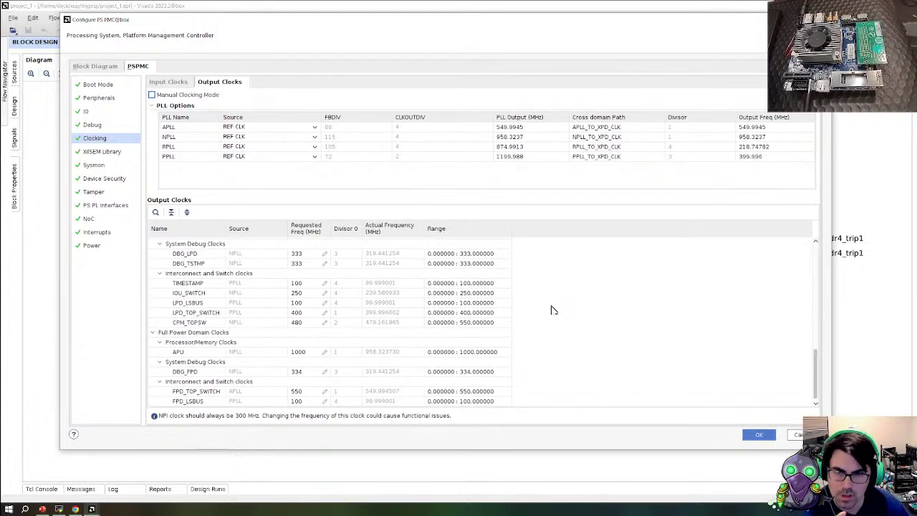
{"action": "scroll", "coordinate": [551, 309], "scroll_direction": "up", "scroll_amount": 10}
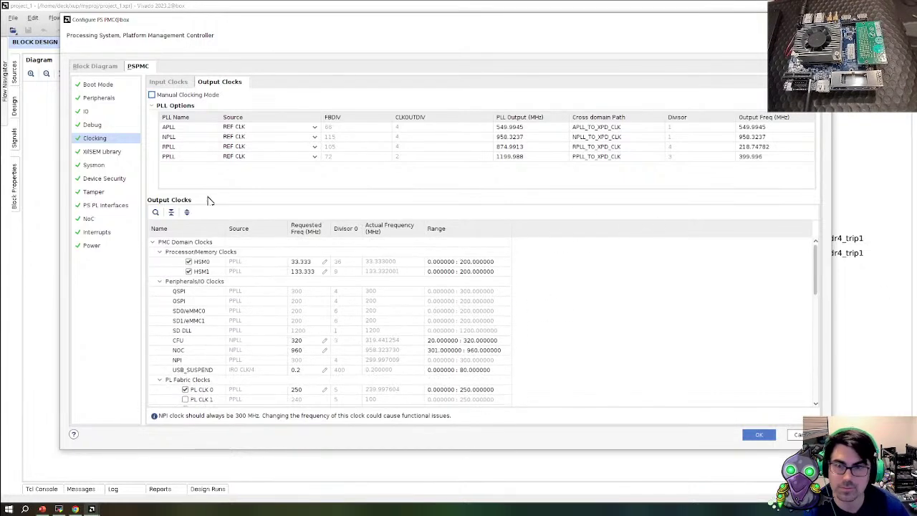
{"action": "left_click", "coordinate": [101, 152]}
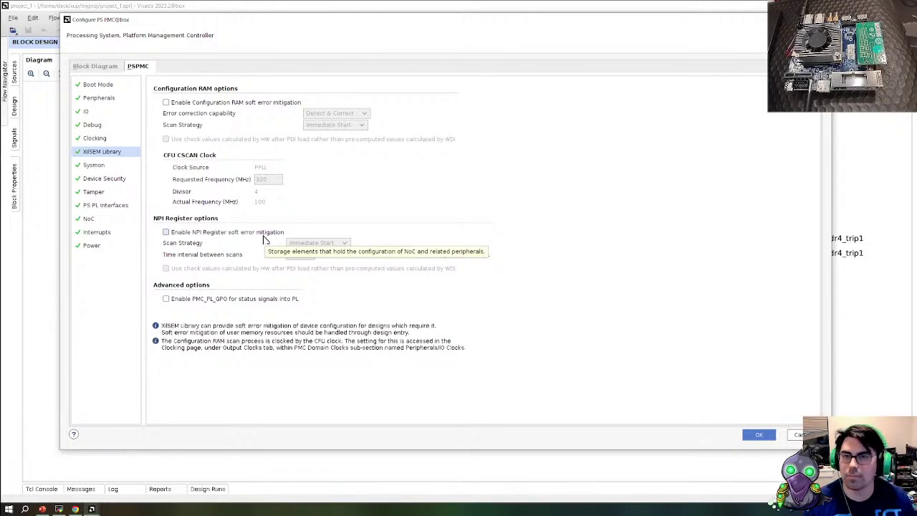
Check the Sysmon on-chip supply, temperature and external supply monitor tabs
{"action": "left_click", "coordinate": [94, 166]}
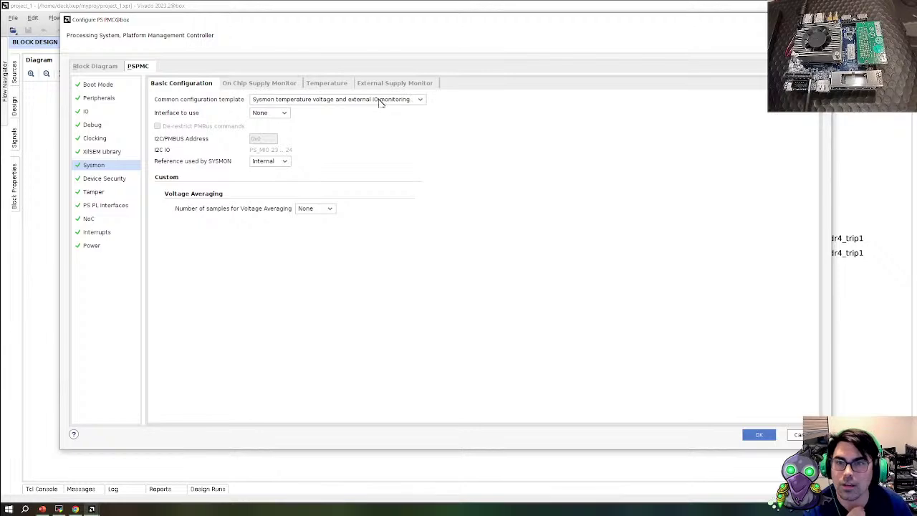
{"action": "left_click", "coordinate": [262, 84]}
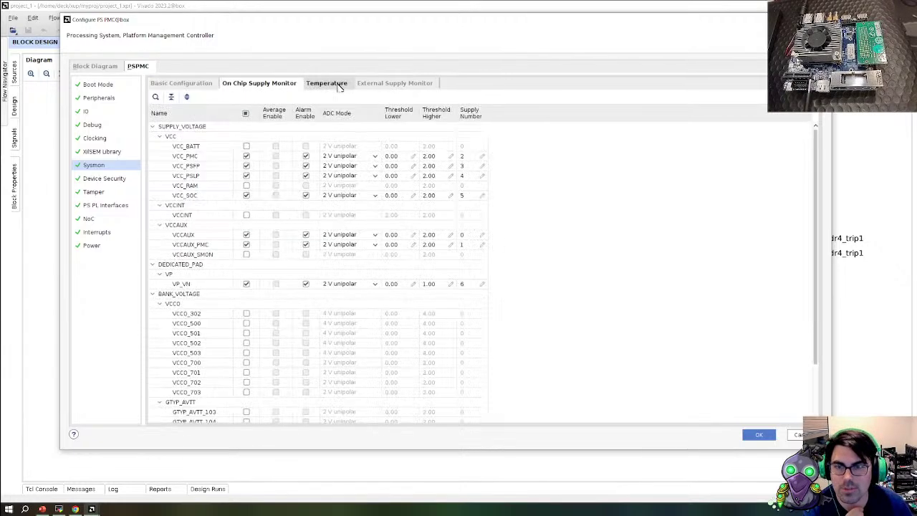
{"action": "left_click", "coordinate": [327, 84]}
{"action": "left_click", "coordinate": [395, 83]}
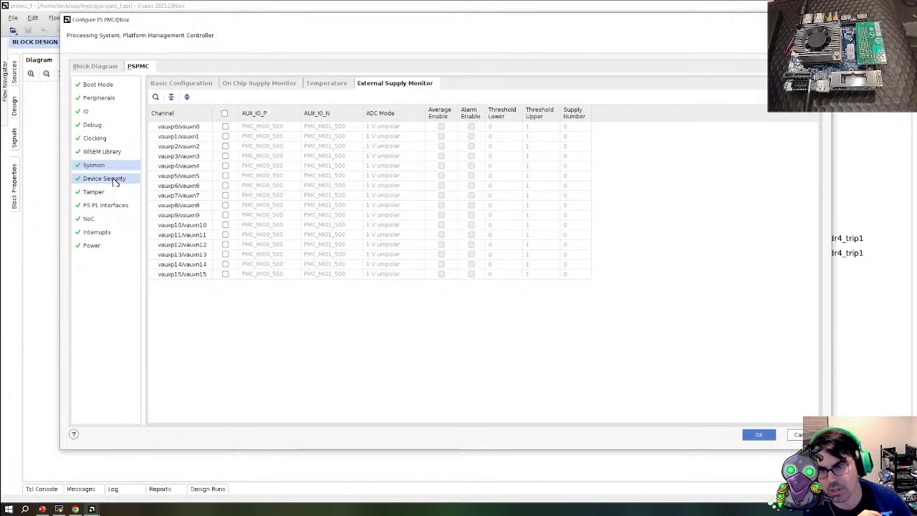
In Device Security's Clock Monitor, enable CLK_MON0, browse its clock choices, then disable it again
{"action": "left_click", "coordinate": [114, 180]}
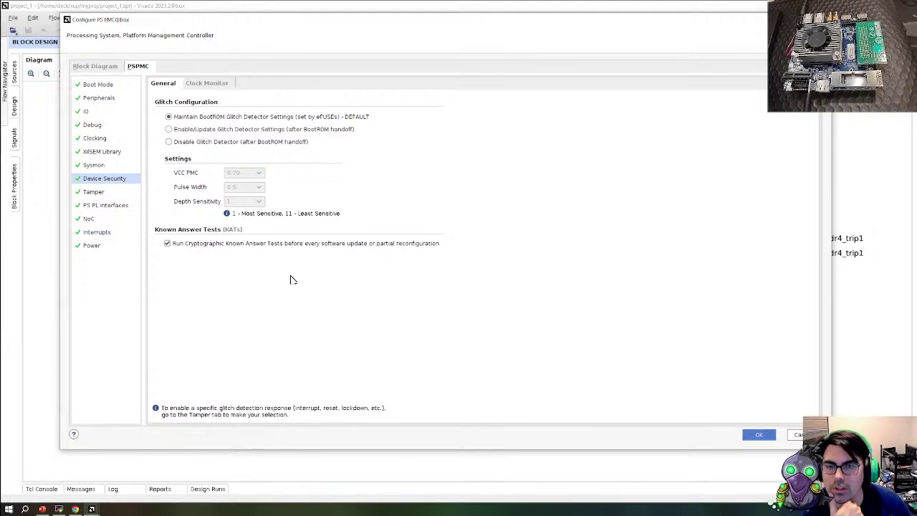
{"action": "left_click", "coordinate": [212, 86]}
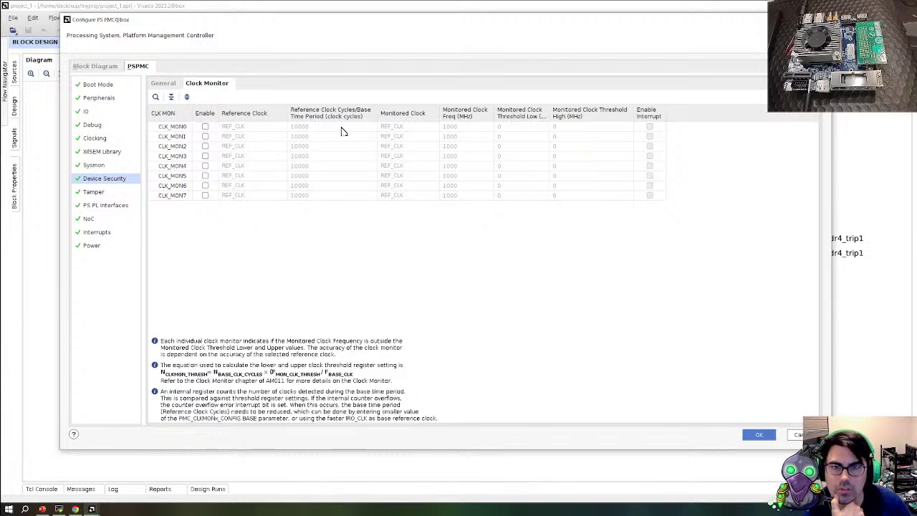
{"action": "left_click", "coordinate": [205, 127]}
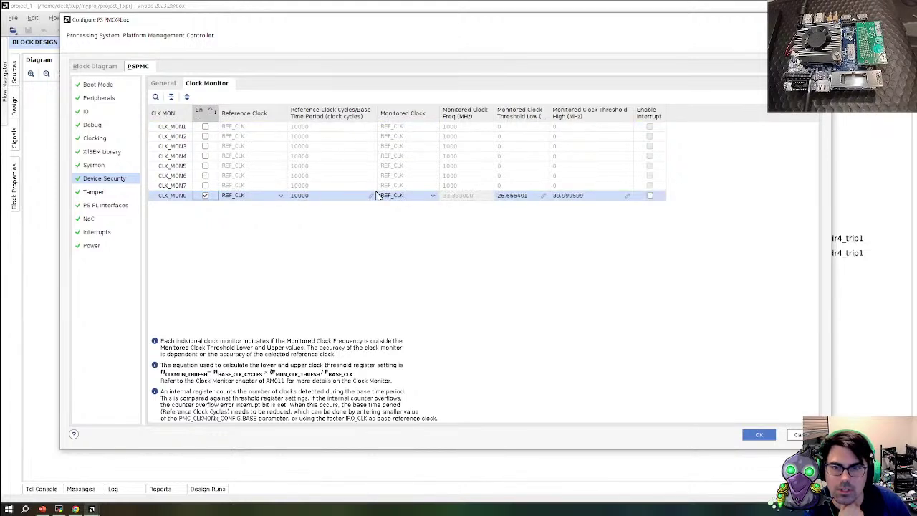
{"action": "left_click", "coordinate": [412, 196]}
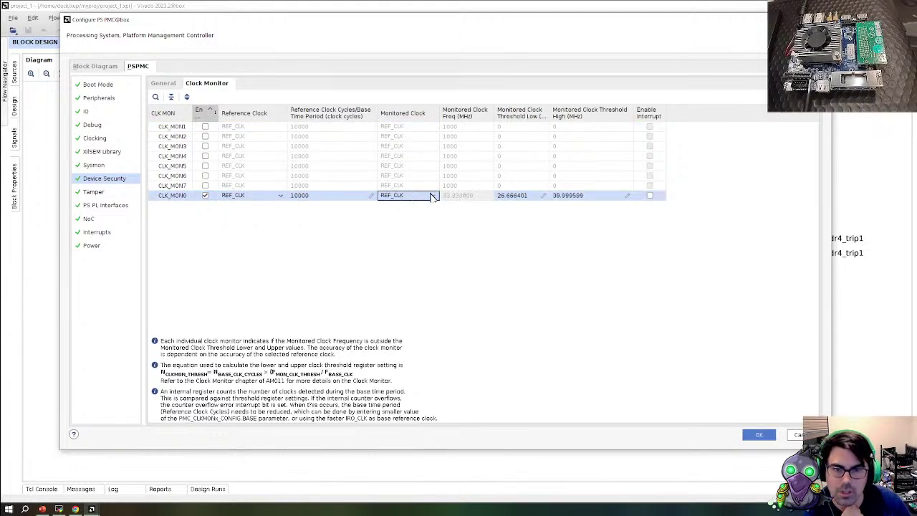
{"action": "left_click", "coordinate": [432, 196]}
{"action": "scroll", "coordinate": [410, 263], "scroll_direction": "down", "scroll_amount": 1}
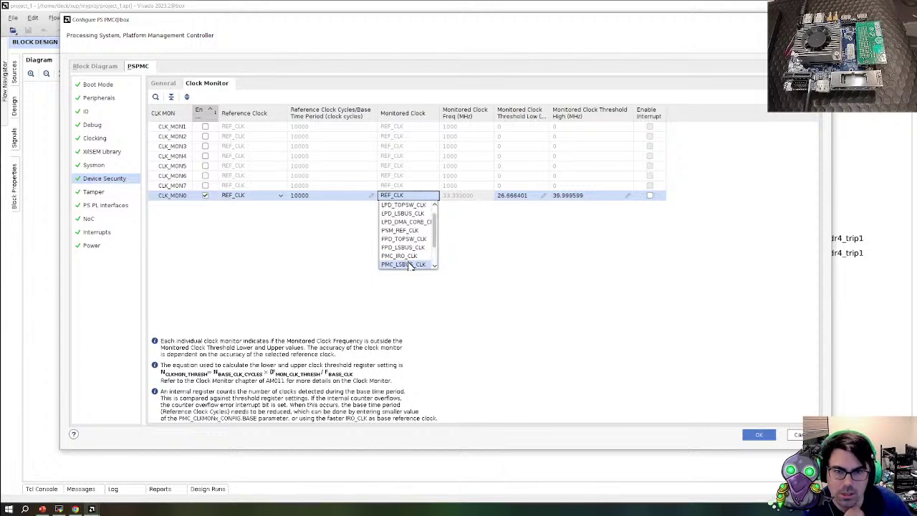
{"action": "scroll", "coordinate": [414, 239], "scroll_direction": "down", "scroll_amount": 2}
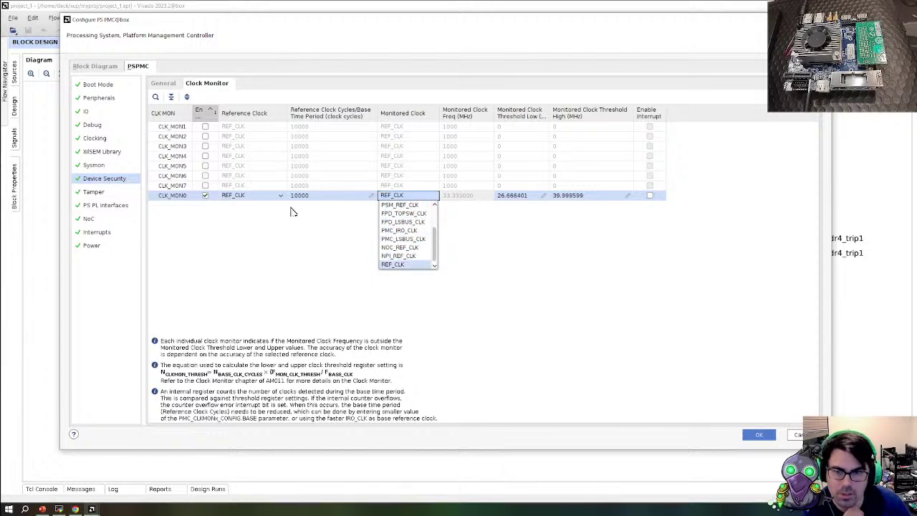
{"action": "left_click", "coordinate": [292, 212]}
{"action": "left_click", "coordinate": [205, 195]}
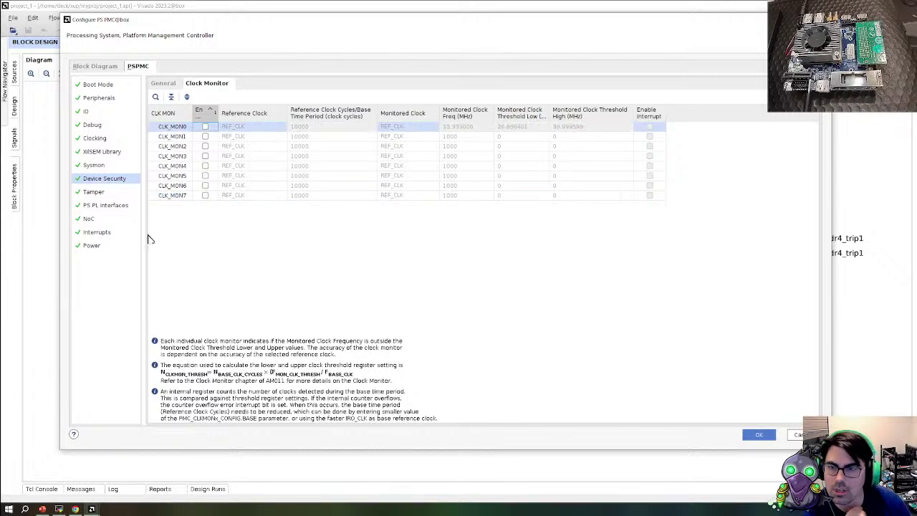
{"action": "left_click", "coordinate": [105, 193]}
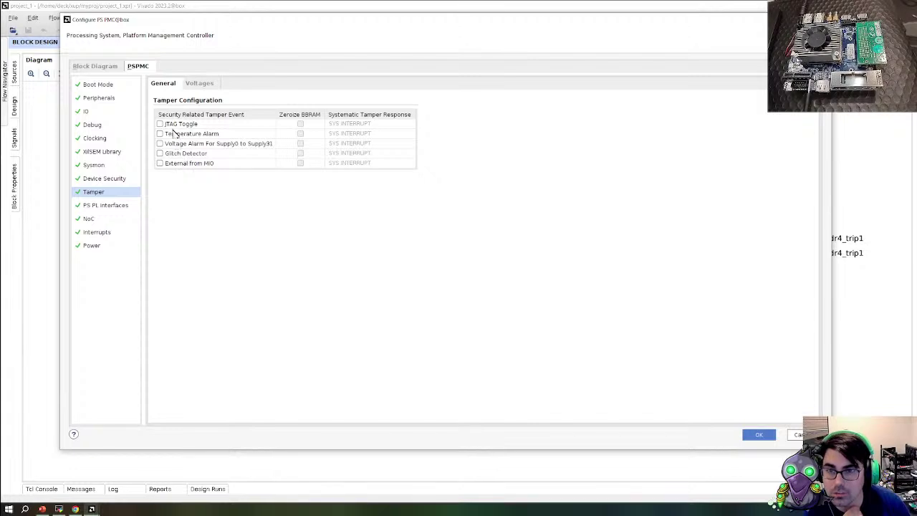
View the Tamper Voltages tab, return to General, then go to PS PL Interfaces
{"action": "left_click", "coordinate": [199, 84]}
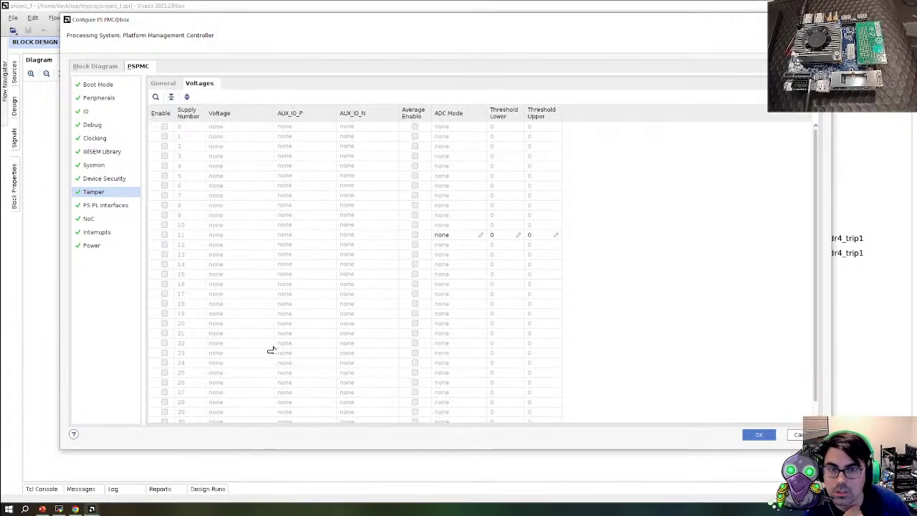
{"action": "left_click", "coordinate": [161, 85]}
{"action": "left_click", "coordinate": [106, 205]}
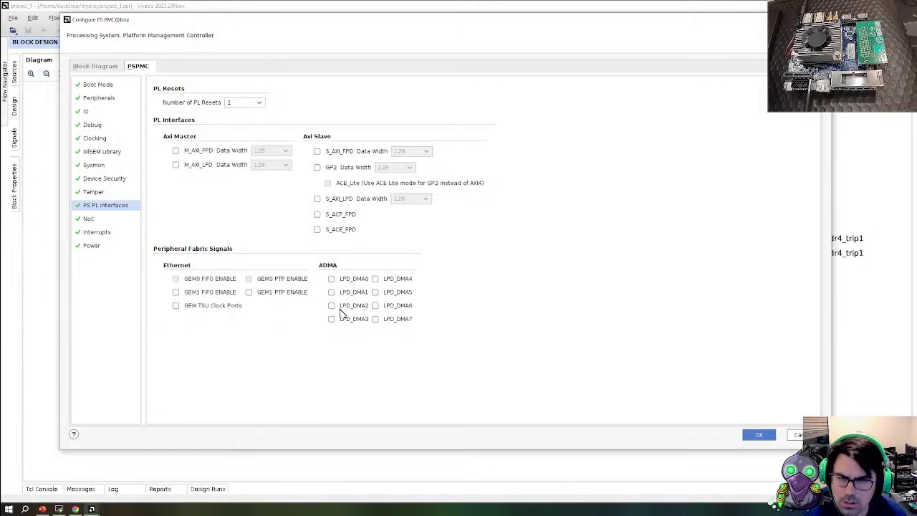
Review the NoC settings and keep PSM as the IPI PSM master under Interrupts
{"action": "left_click", "coordinate": [114, 218]}
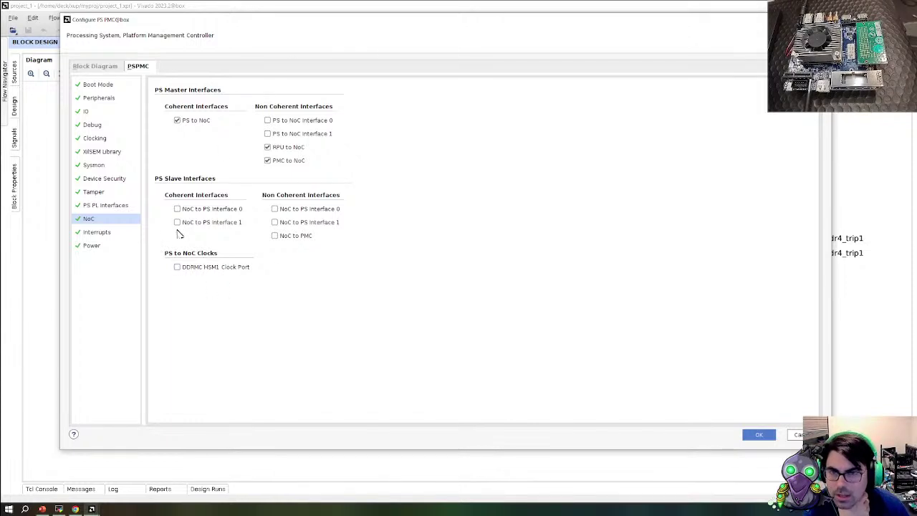
{"action": "left_click", "coordinate": [98, 231]}
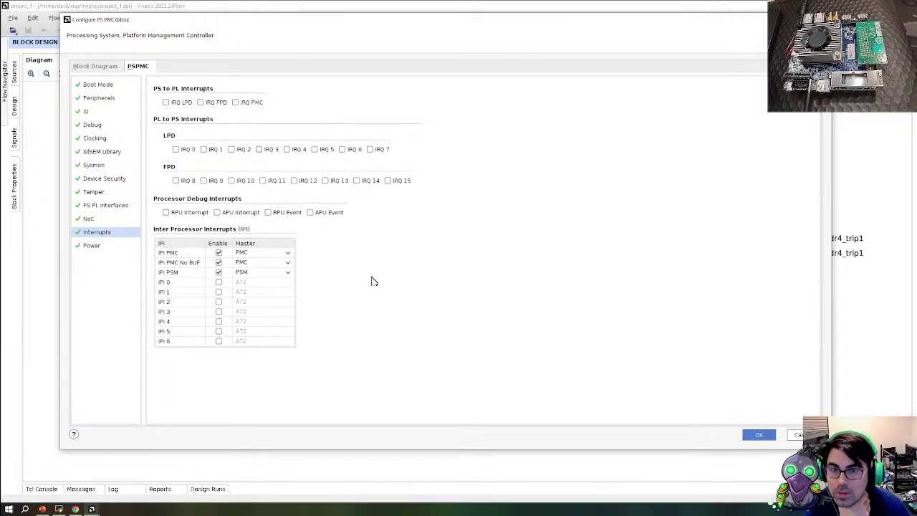
{"action": "left_click", "coordinate": [289, 276]}
{"action": "left_click", "coordinate": [300, 282]}
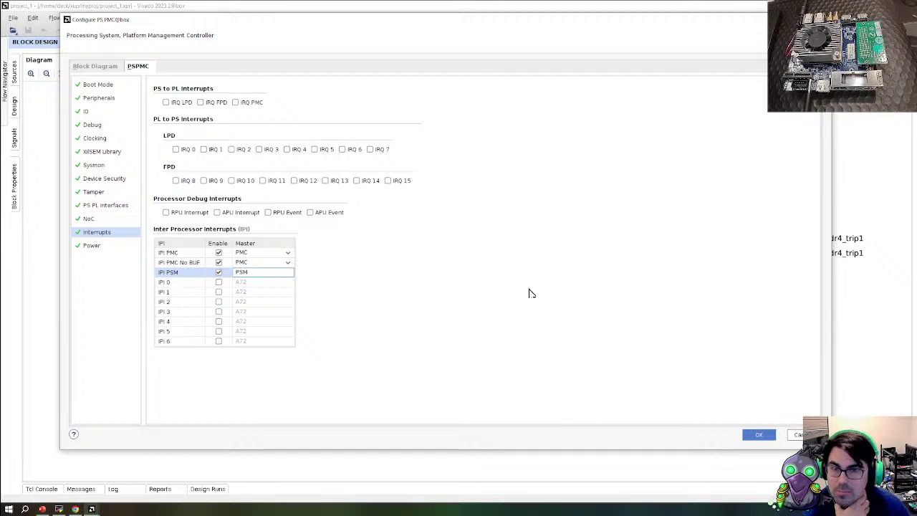
Check Power settings and the diagram's DMA link, then cancel the PS PMC dialog
{"action": "left_click", "coordinate": [101, 248]}
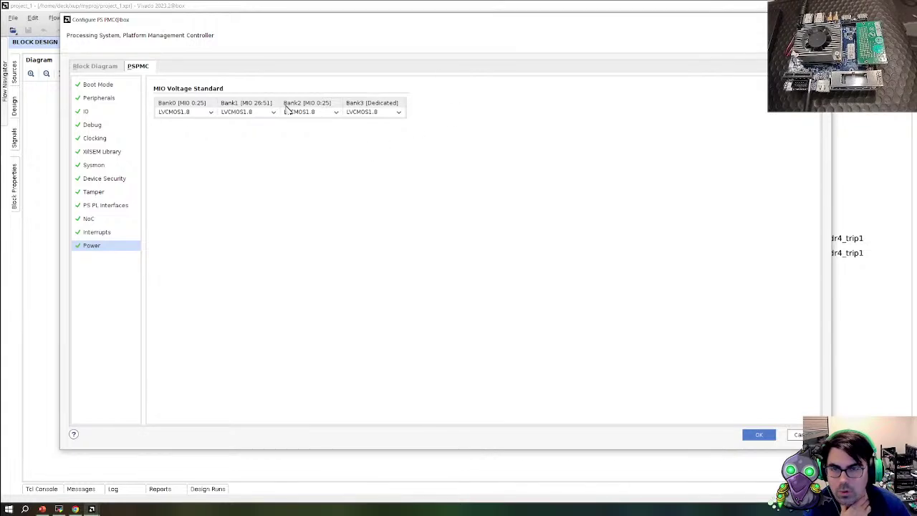
{"action": "left_click", "coordinate": [103, 69]}
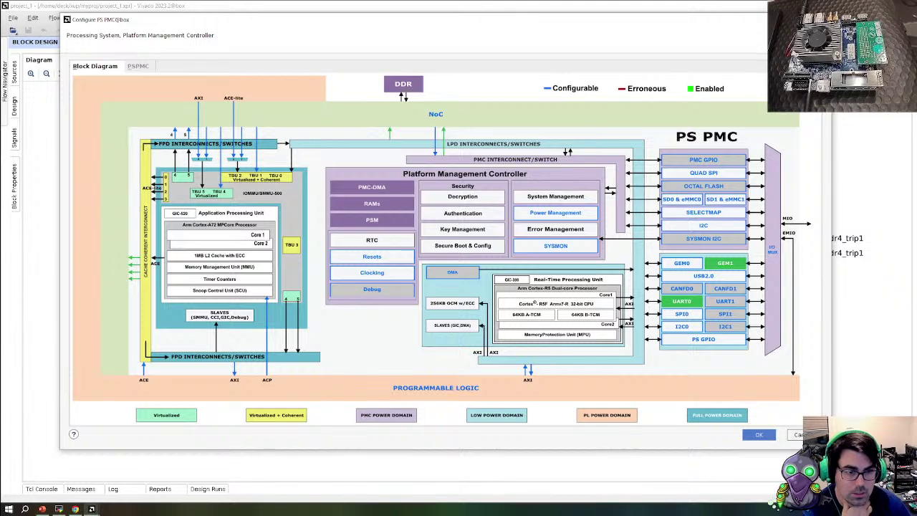
{"action": "left_click", "coordinate": [470, 273]}
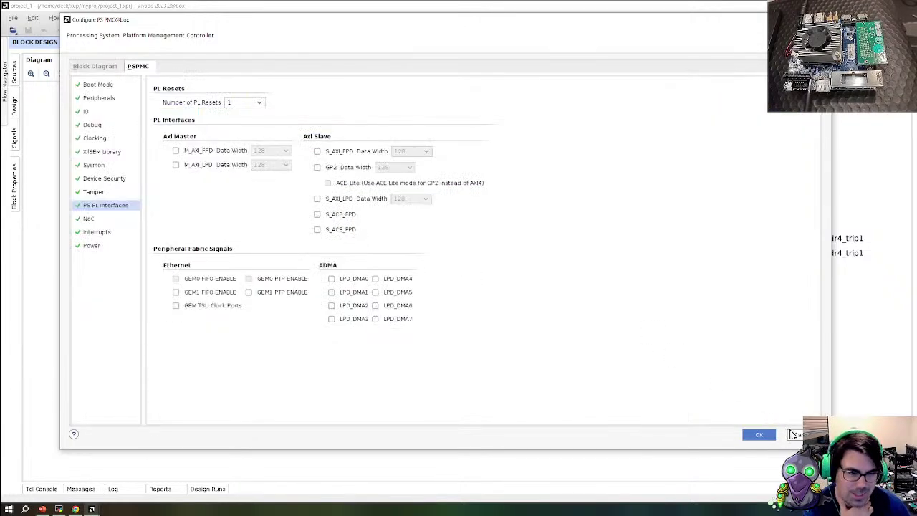
{"action": "left_click", "coordinate": [793, 434]}
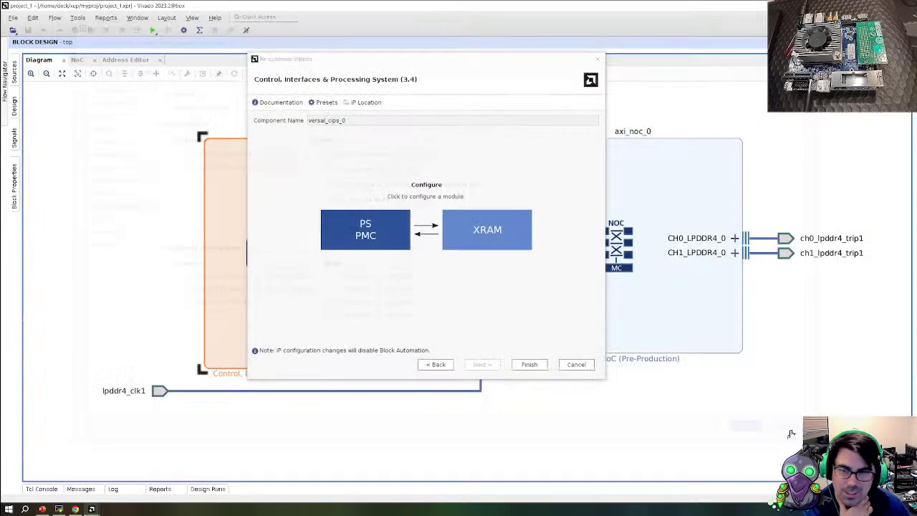
Cancel the XRAM and CIPS dialogs unchanged and open axi_noc_0 for customization
{"action": "left_click", "coordinate": [479, 240]}
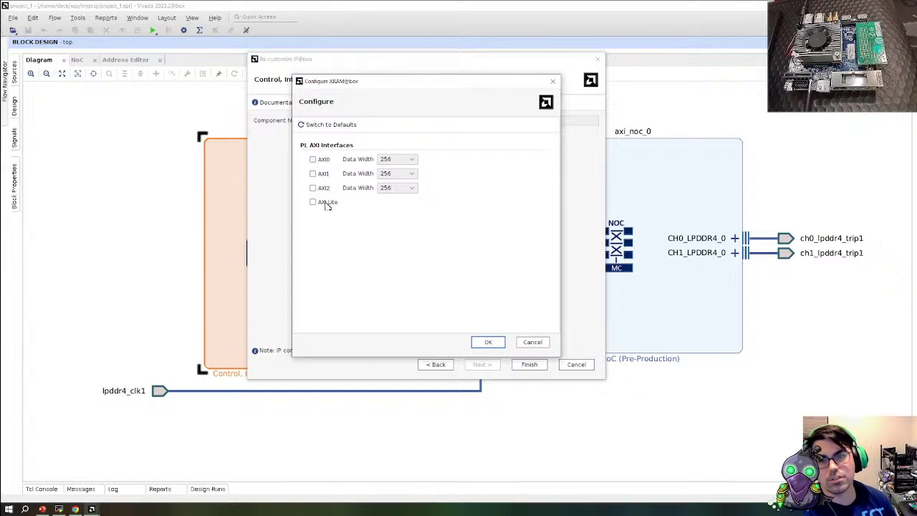
{"action": "left_click", "coordinate": [536, 343]}
{"action": "left_click", "coordinate": [576, 366]}
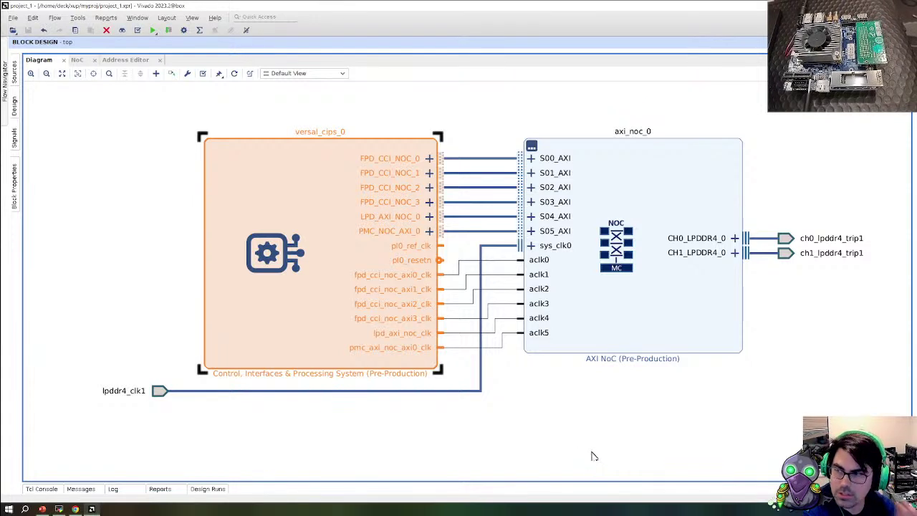
{"action": "left_click", "coordinate": [609, 313]}
{"action": "double_click", "coordinate": [611, 312]}
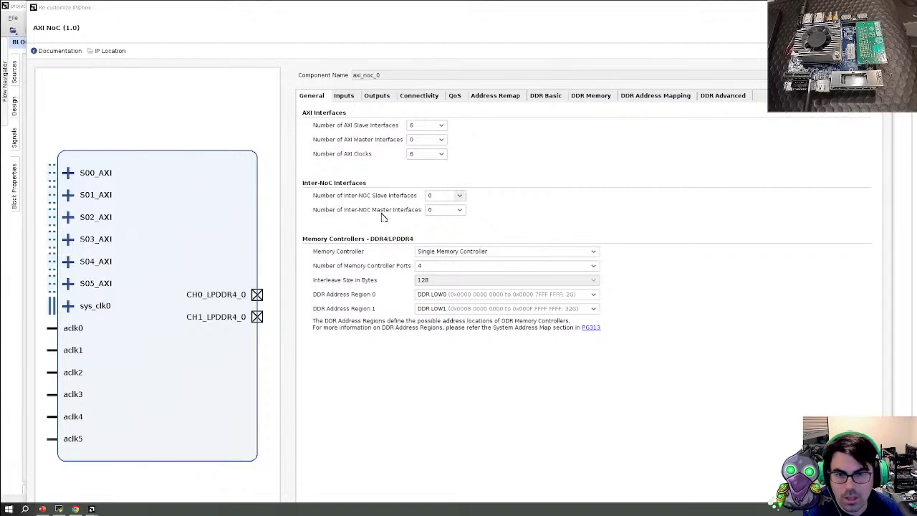
Resize the AXI NoC dialog taller and leave the single Memory Controller choice unchanged
{"action": "left_click_drag", "start_coordinate": [437, 18], "coordinate": [742, 48]}
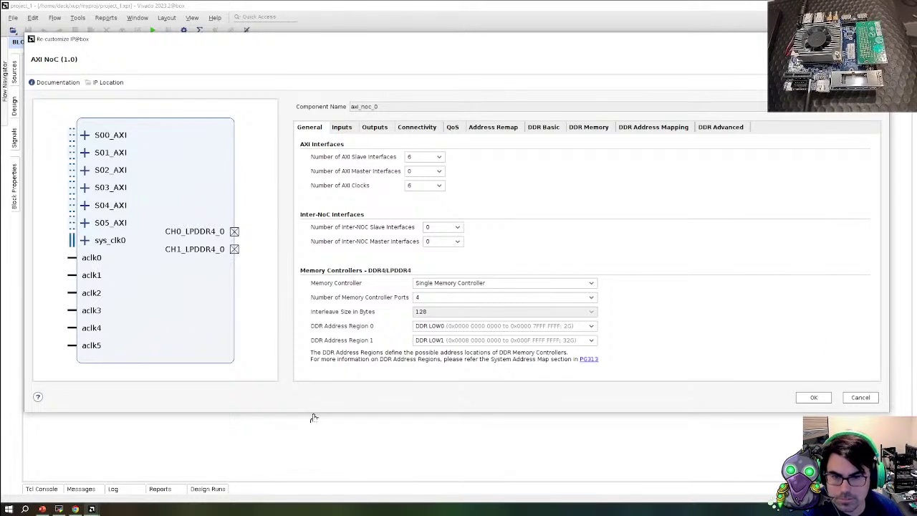
{"action": "left_click_drag", "start_coordinate": [313, 417], "coordinate": [323, 481]}
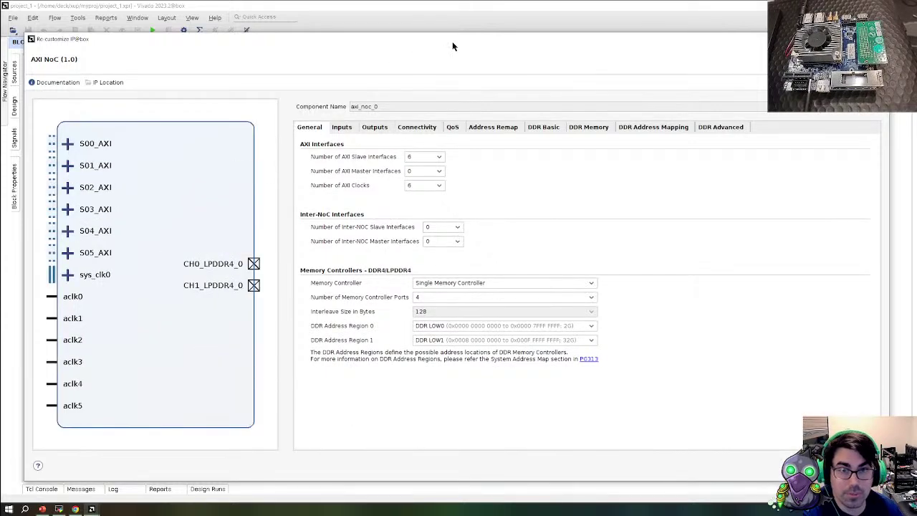
{"action": "left_click_drag", "start_coordinate": [450, 39], "coordinate": [443, 15]}
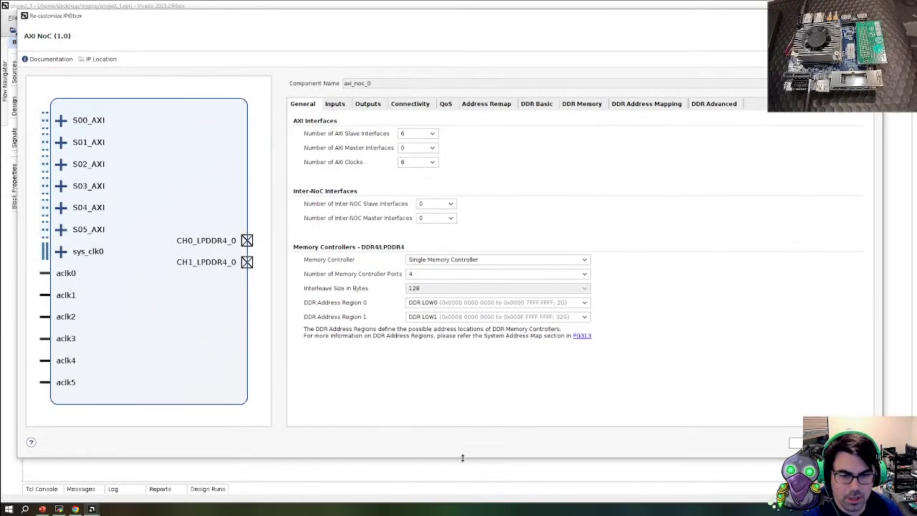
{"action": "left_click_drag", "start_coordinate": [463, 465], "coordinate": [463, 480]}
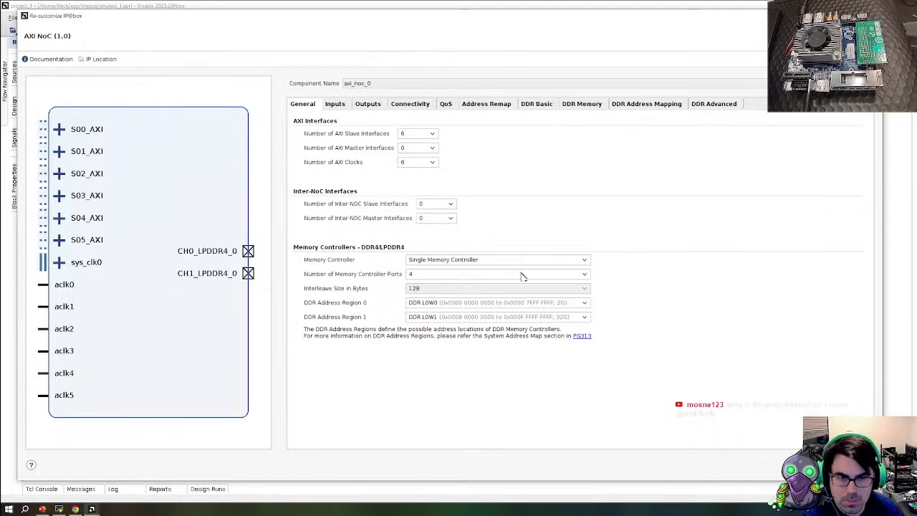
{"action": "left_click", "coordinate": [580, 260]}
{"action": "left_click", "coordinate": [581, 261]}
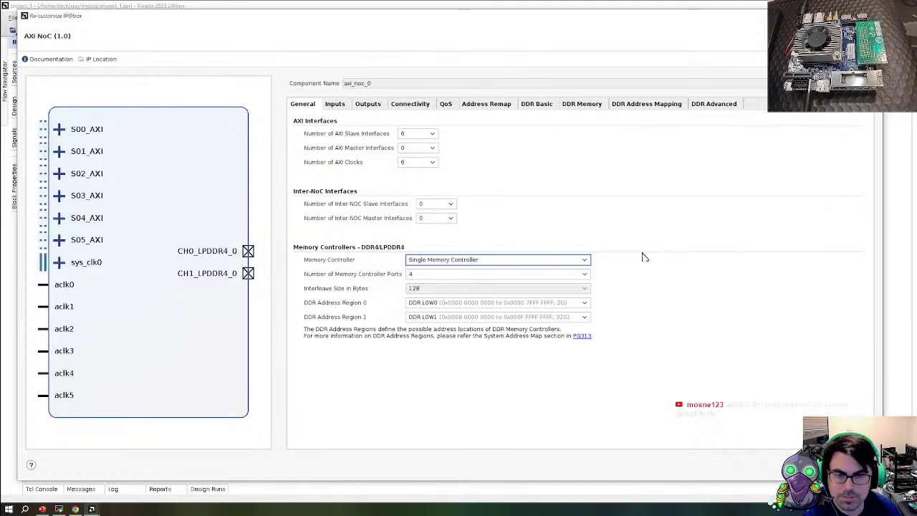
Review the NoC input settings for S00_AXI through S05_AXI, including the PS LPD and PMC links
{"action": "left_click", "coordinate": [335, 103]}
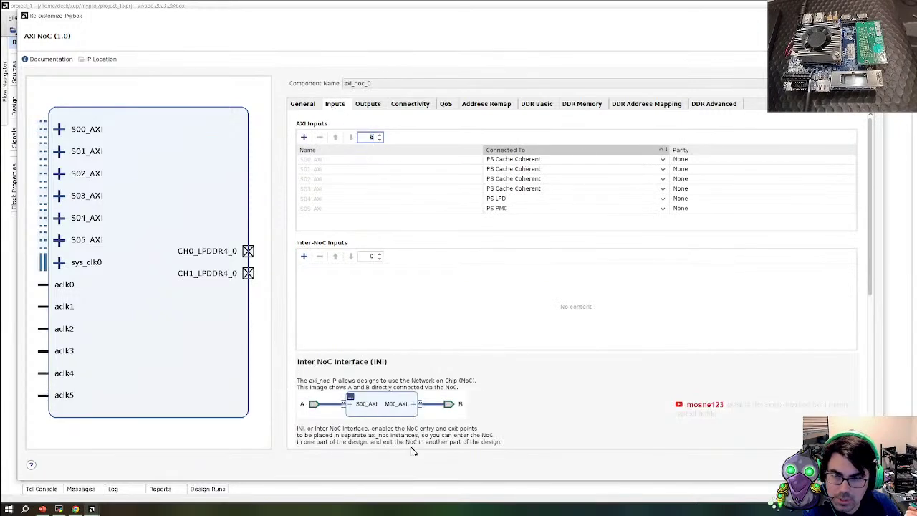
{"action": "left_click", "coordinate": [593, 160]}
{"action": "left_click", "coordinate": [593, 171]}
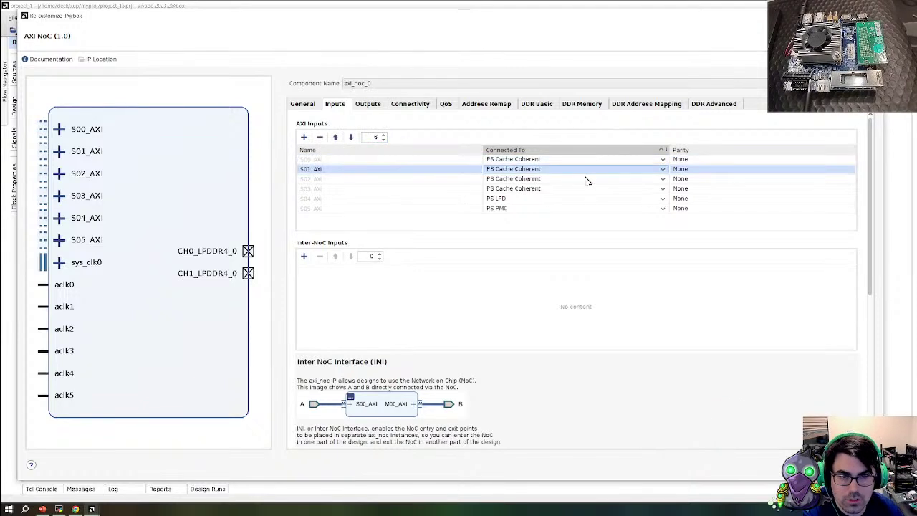
{"action": "left_click", "coordinate": [586, 180]}
{"action": "left_click", "coordinate": [586, 190]}
{"action": "left_click", "coordinate": [580, 161]}
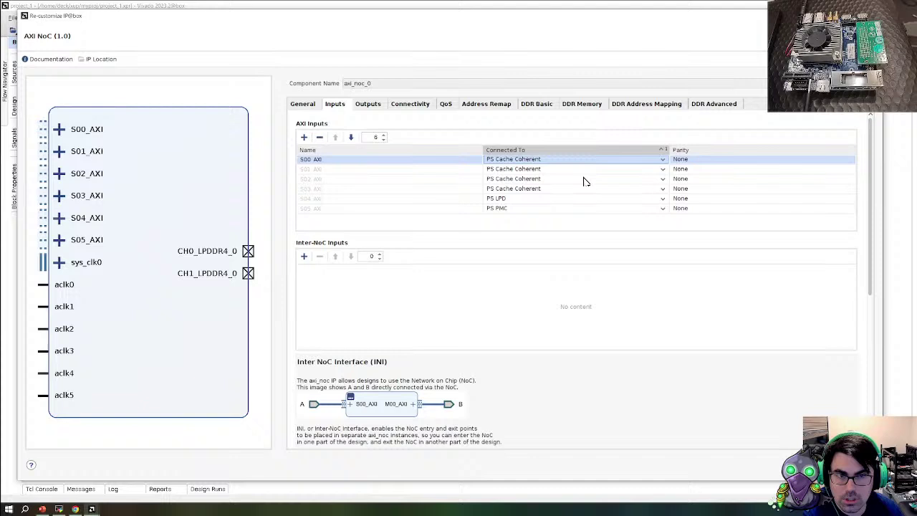
{"action": "left_click", "coordinate": [538, 207]}
{"action": "left_click", "coordinate": [533, 198]}
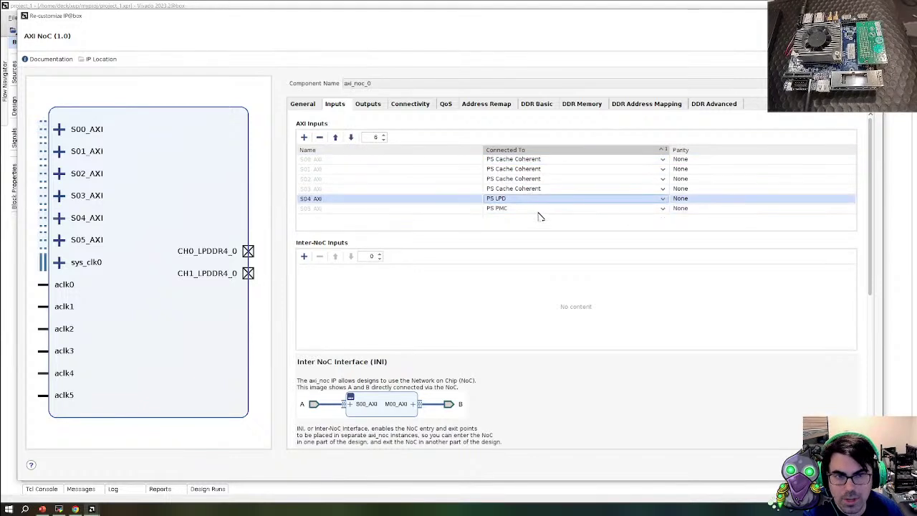
{"action": "left_click", "coordinate": [539, 210]}
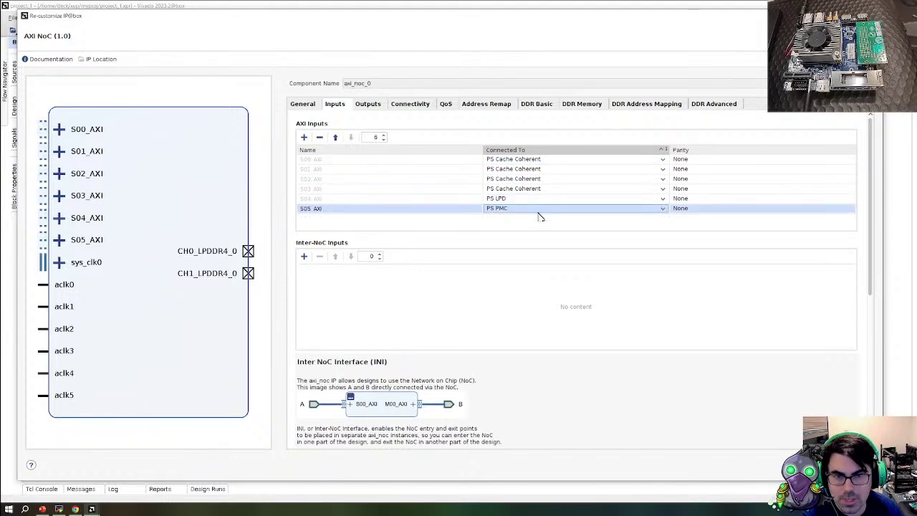
Check outputs and connectivity, toggle S00_AXI's MC Port 3 link, connect S02_AXI to MC Port 0, and view QoS
{"action": "left_click", "coordinate": [376, 106]}
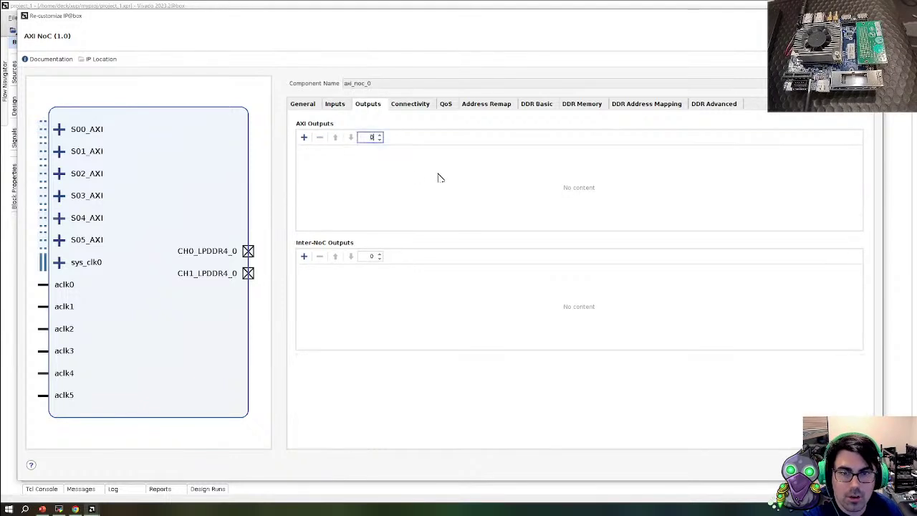
{"action": "left_click", "coordinate": [399, 105]}
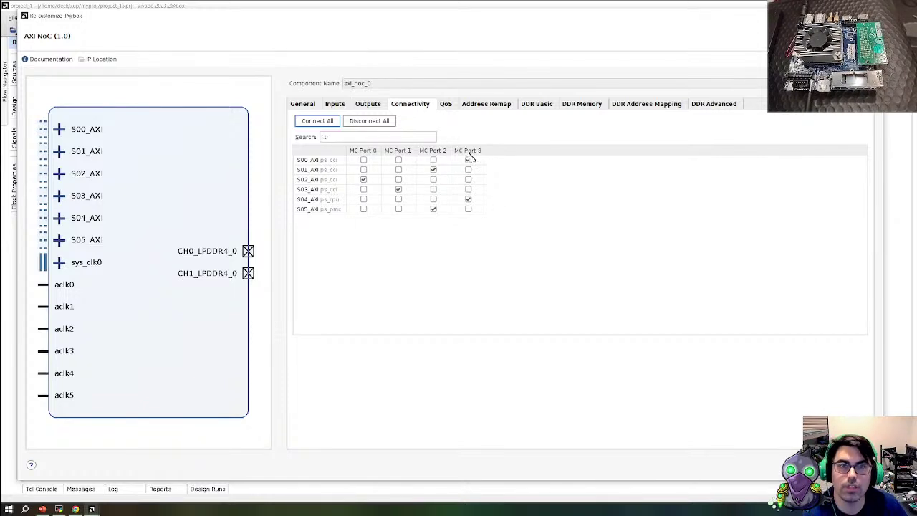
{"action": "left_click", "coordinate": [467, 159]}
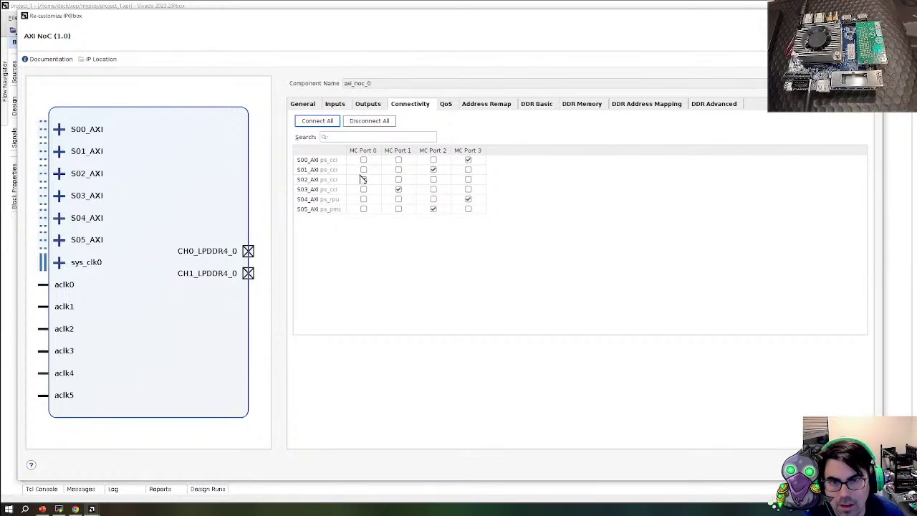
{"action": "left_click", "coordinate": [363, 179]}
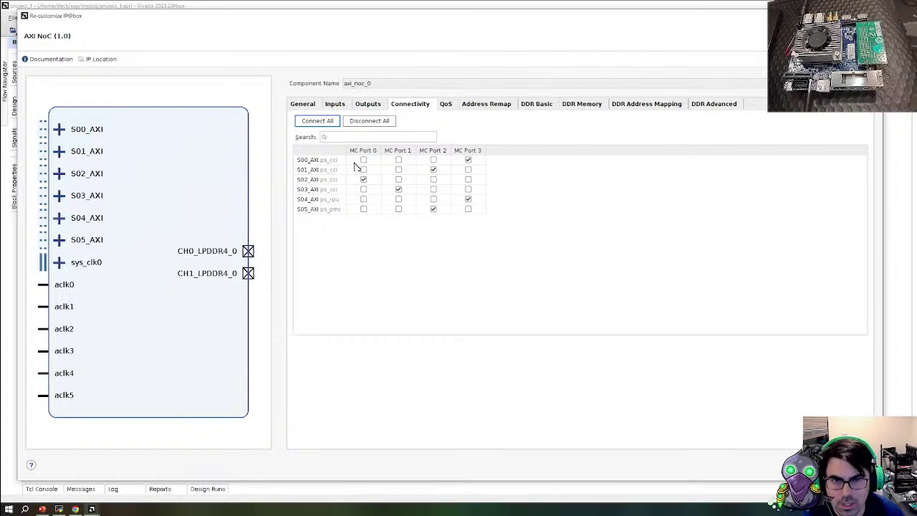
{"action": "left_click", "coordinate": [444, 104]}
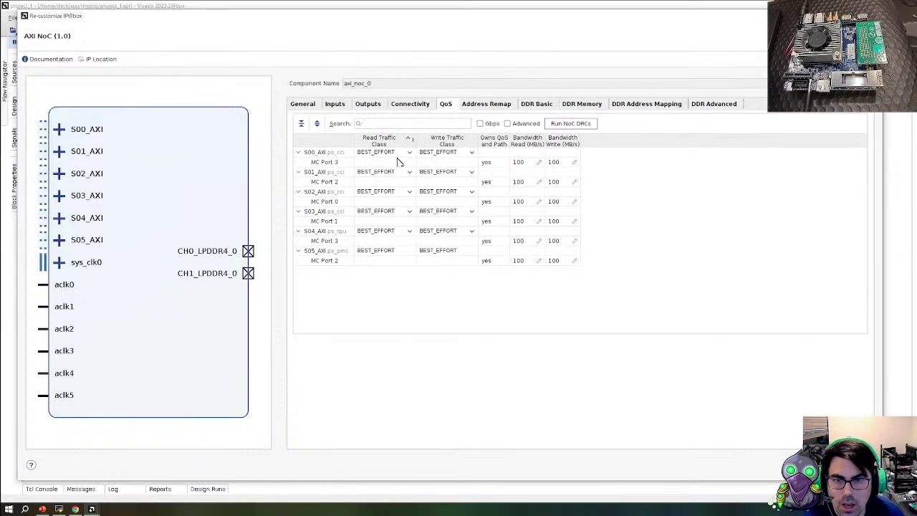
{"action": "left_click", "coordinate": [401, 153]}
{"action": "left_click", "coordinate": [413, 153]}
{"action": "left_click", "coordinate": [401, 160]}
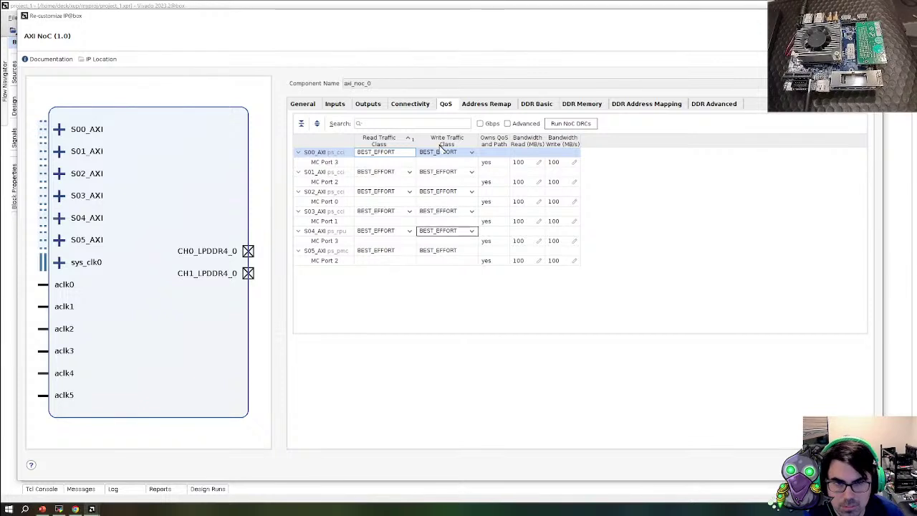
{"action": "left_click", "coordinate": [549, 159]}
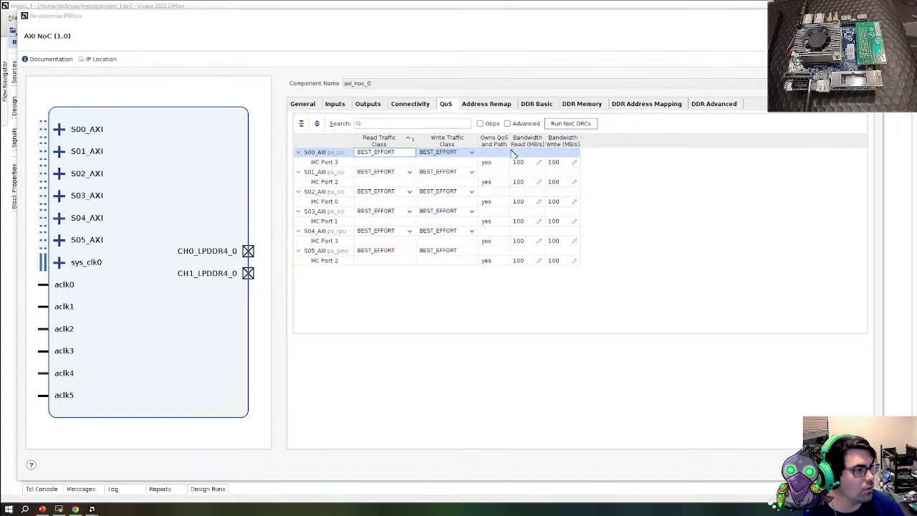
{"action": "key", "text": "alt+Tab"}
{"action": "left_click", "coordinate": [79, 10]}
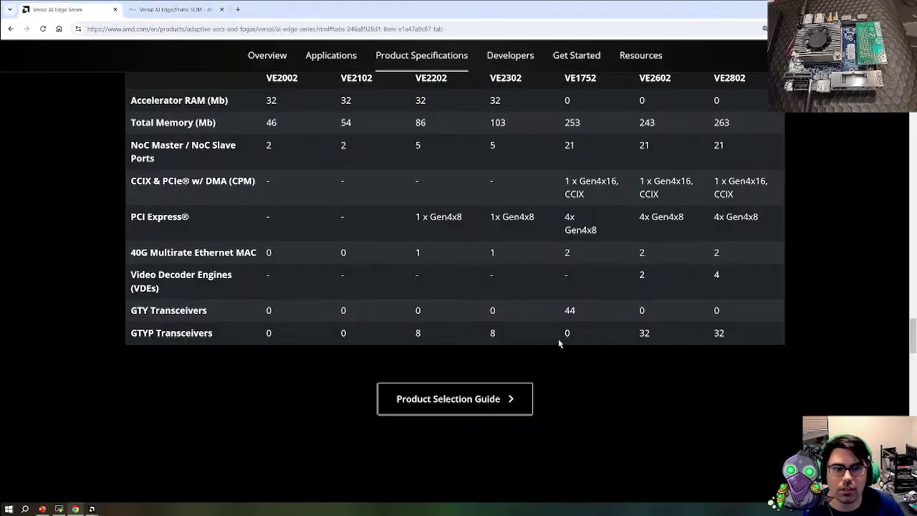
{"action": "scroll", "coordinate": [559, 343], "scroll_direction": "up", "scroll_amount": 20}
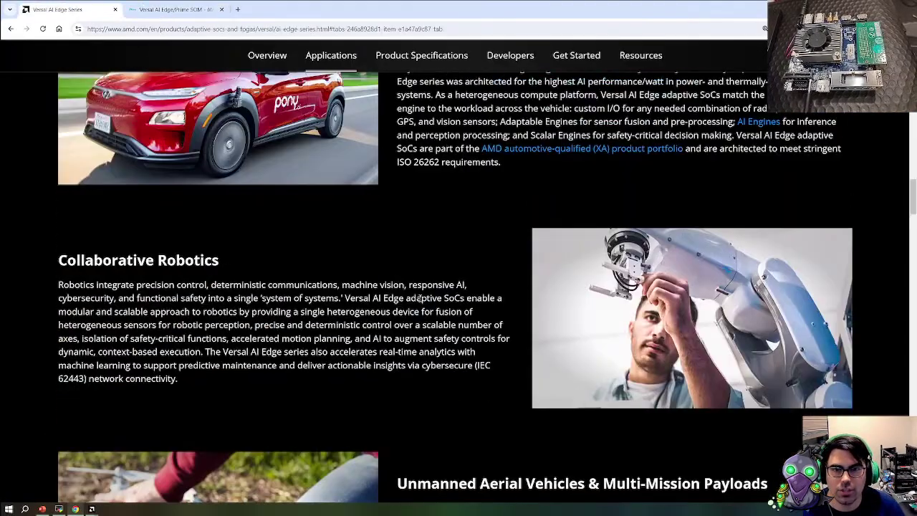
{"action": "scroll", "coordinate": [419, 298], "scroll_direction": "up", "scroll_amount": 10}
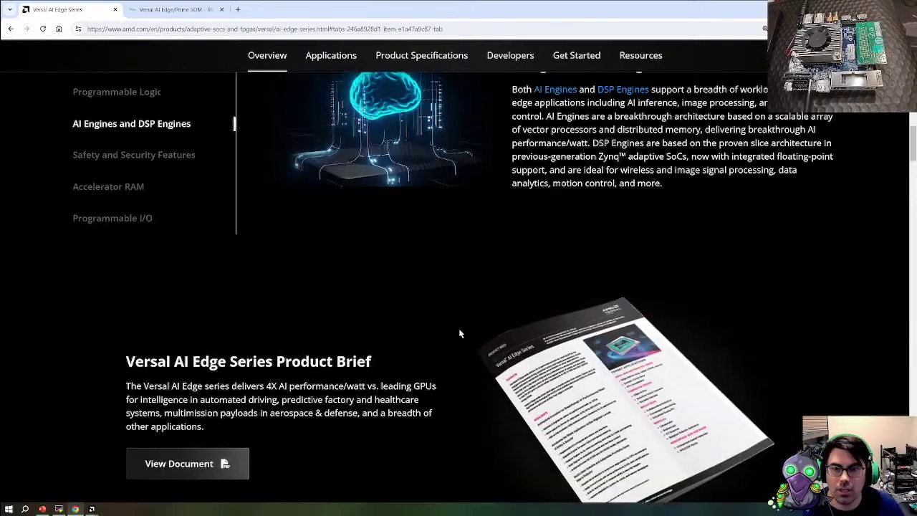
{"action": "scroll", "coordinate": [460, 333], "scroll_direction": "up", "scroll_amount": 3}
{"action": "scroll", "coordinate": [387, 391], "scroll_direction": "down", "scroll_amount": 9}
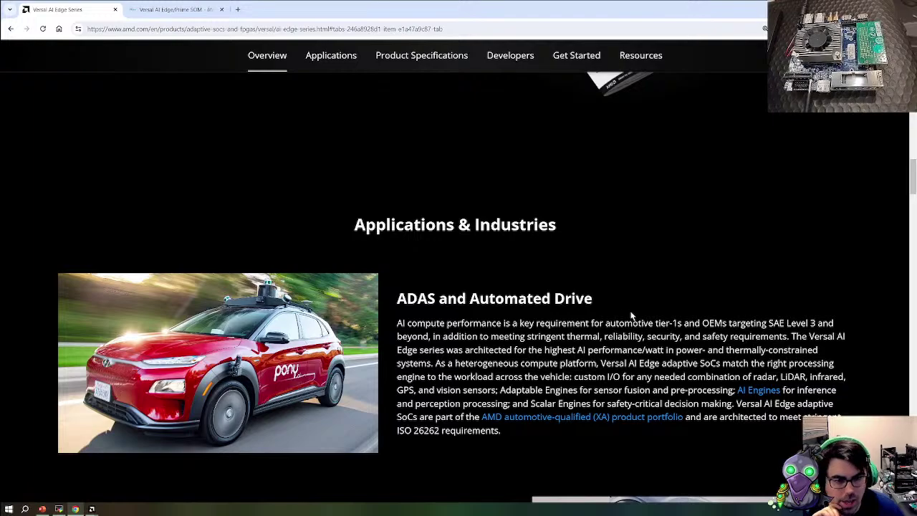
{"action": "scroll", "coordinate": [630, 360], "scroll_direction": "down", "scroll_amount": 2}
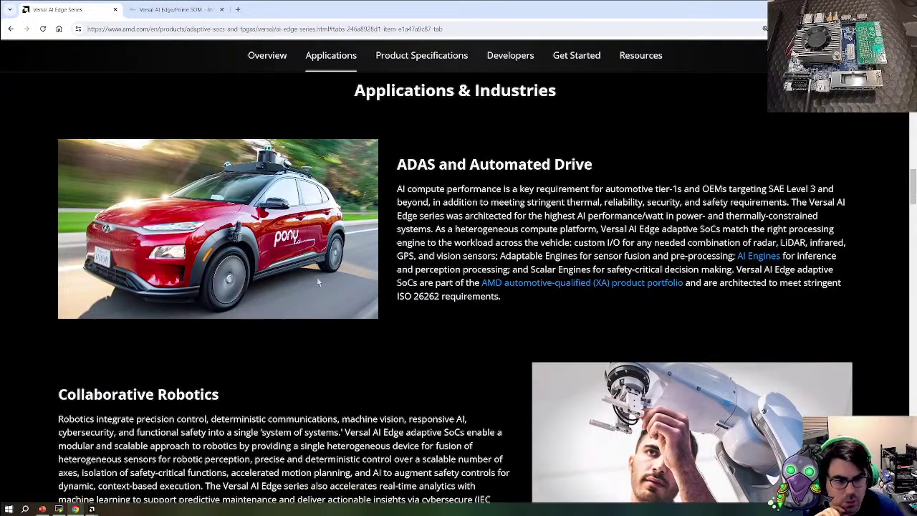
{"action": "scroll", "coordinate": [318, 284], "scroll_direction": "down", "scroll_amount": 3}
{"action": "scroll", "coordinate": [559, 264], "scroll_direction": "down", "scroll_amount": 3}
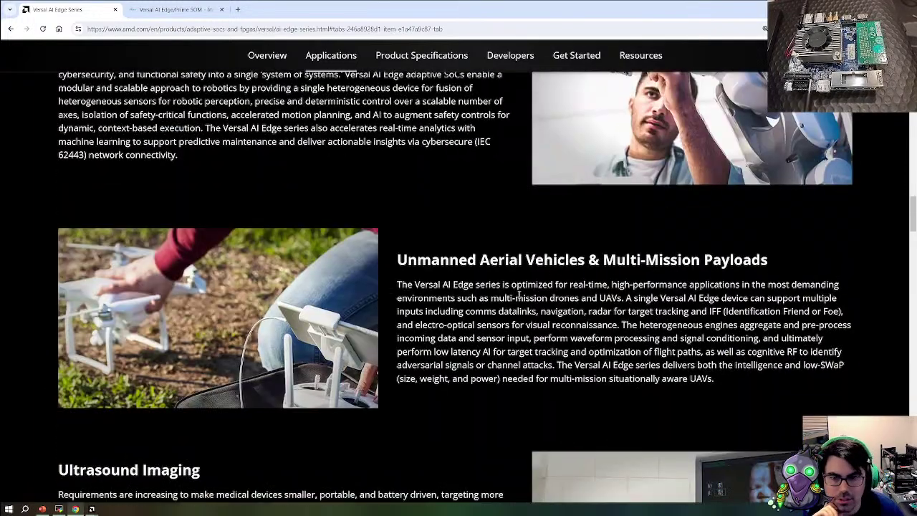
{"action": "scroll", "coordinate": [665, 343], "scroll_direction": "down", "scroll_amount": 4}
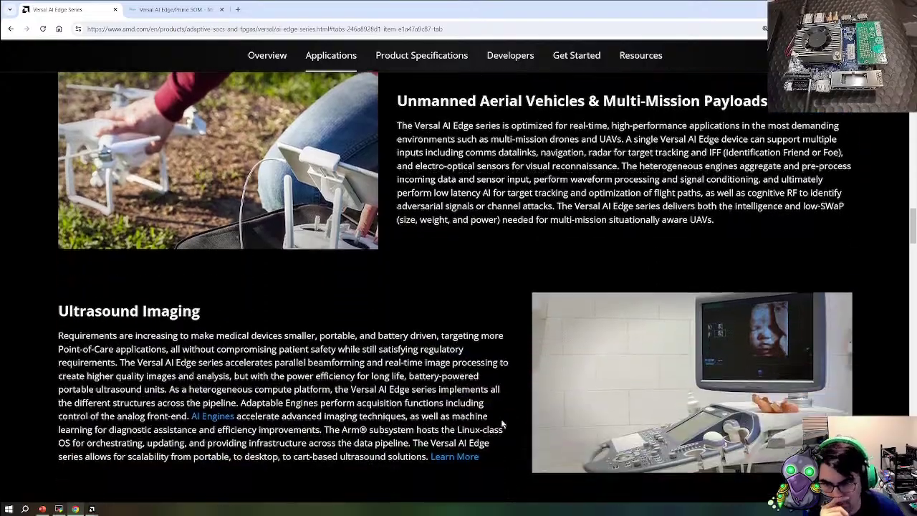
{"action": "scroll", "coordinate": [476, 356], "scroll_direction": "down", "scroll_amount": 1}
{"action": "scroll", "coordinate": [476, 356], "scroll_direction": "up", "scroll_amount": 7}
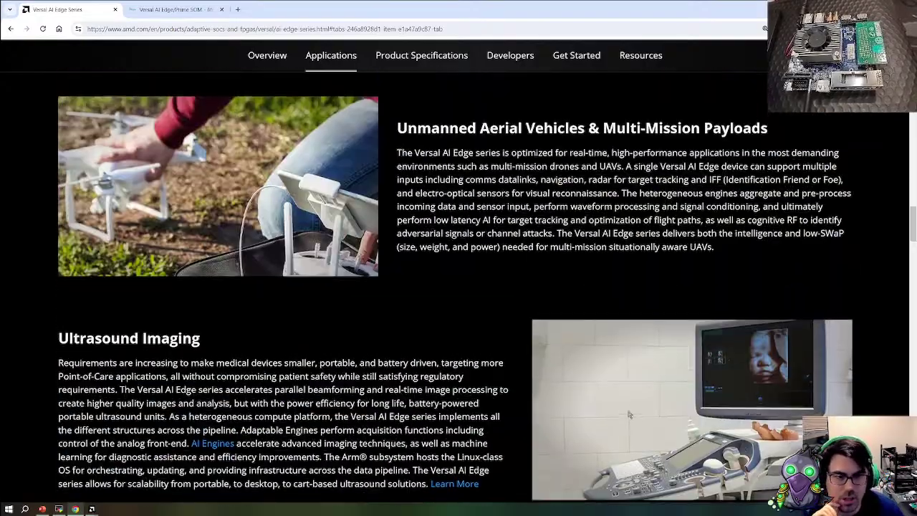
{"action": "scroll", "coordinate": [566, 387], "scroll_direction": "up", "scroll_amount": 6}
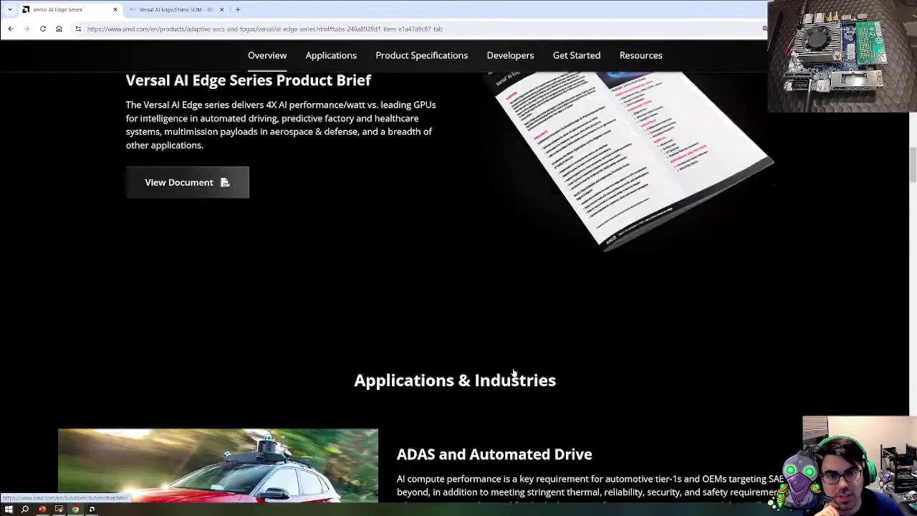
{"action": "scroll", "coordinate": [476, 390], "scroll_direction": "up", "scroll_amount": 2}
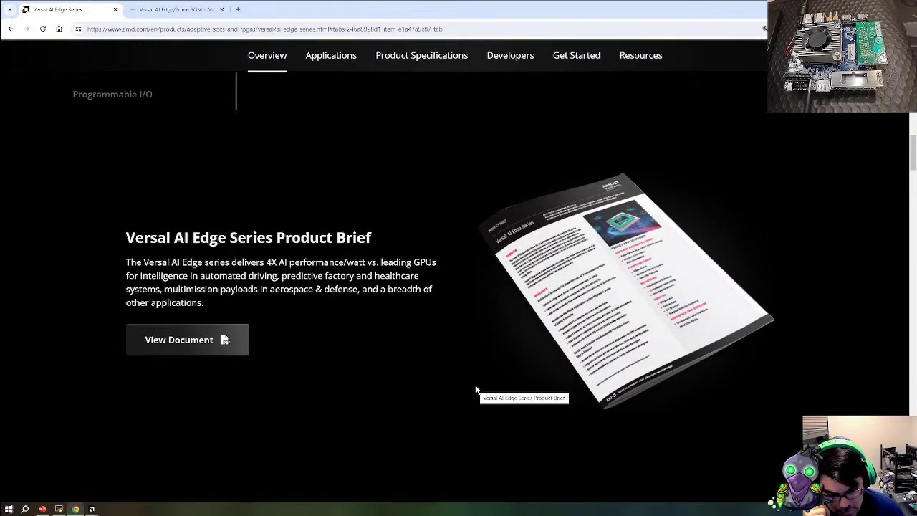
{"action": "scroll", "coordinate": [477, 390], "scroll_direction": "down", "scroll_amount": 5}
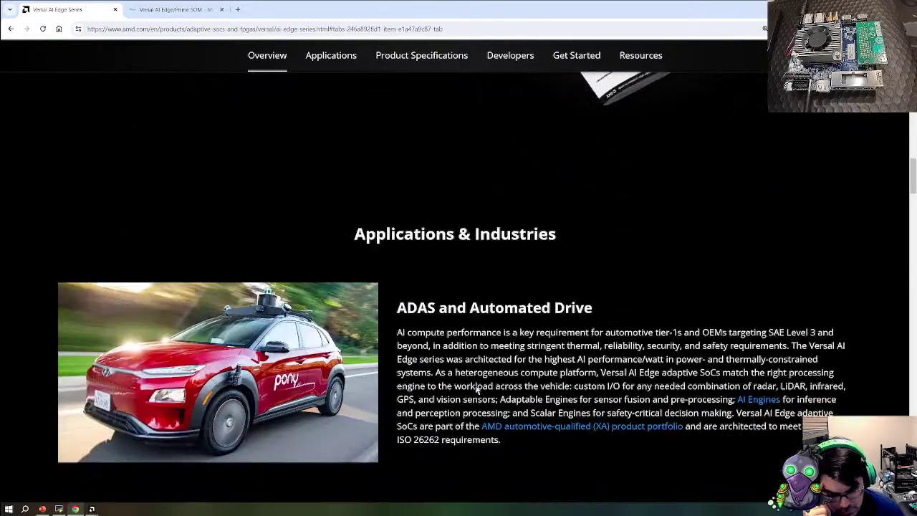
{"action": "scroll", "coordinate": [475, 389], "scroll_direction": "down", "scroll_amount": 3}
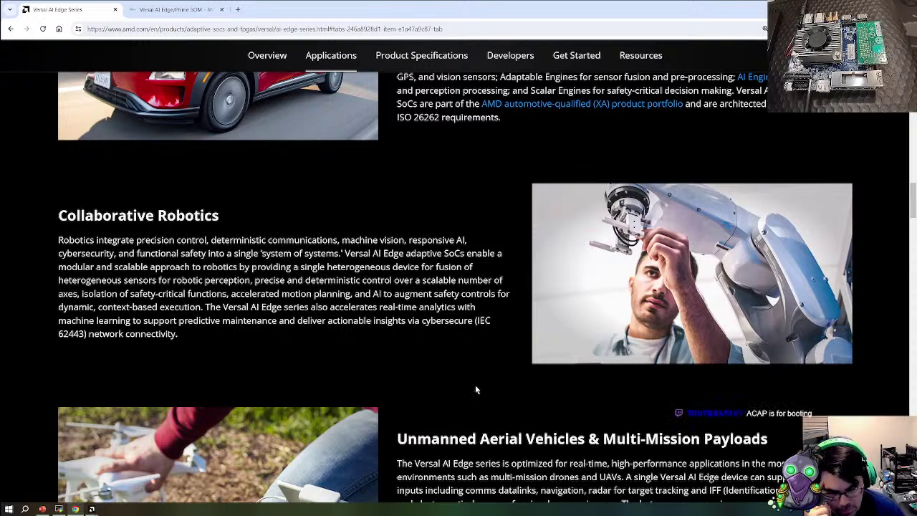
{"action": "scroll", "coordinate": [506, 360], "scroll_direction": "down", "scroll_amount": 11}
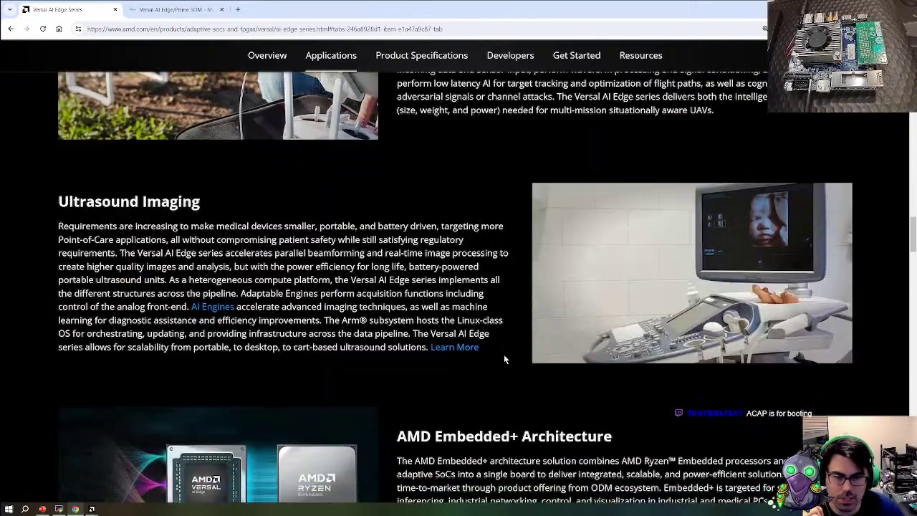
{"action": "scroll", "coordinate": [503, 354], "scroll_direction": "down", "scroll_amount": 1}
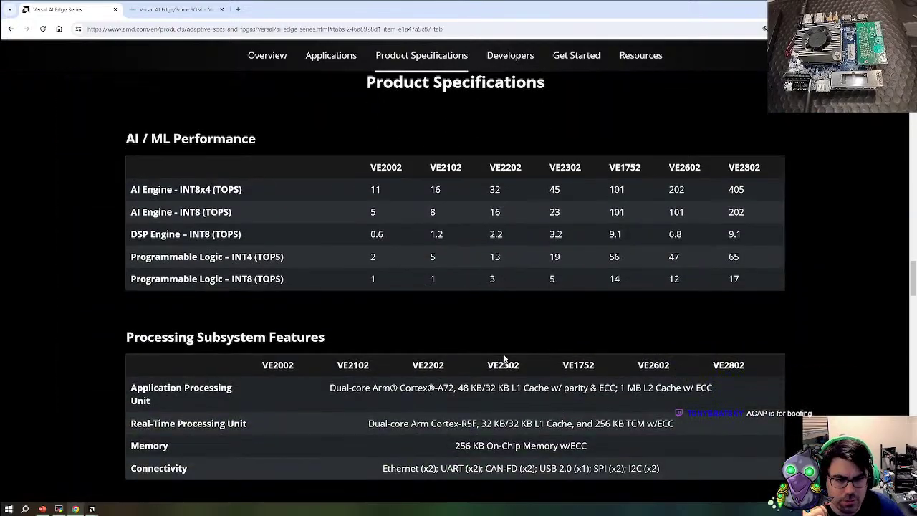
{"action": "scroll", "coordinate": [504, 359], "scroll_direction": "down", "scroll_amount": 2}
{"action": "scroll", "coordinate": [505, 359], "scroll_direction": "up", "scroll_amount": 5}
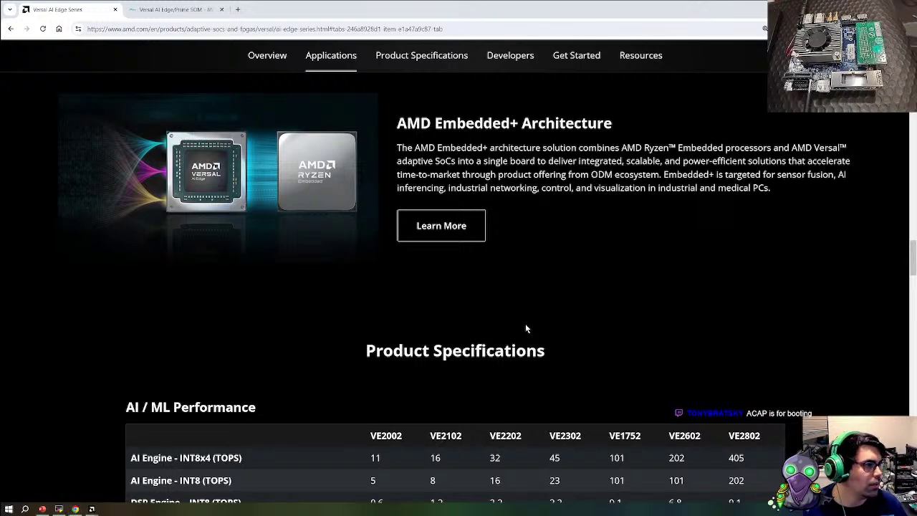
{"action": "key", "text": "alt+Tab"}
Cancel a new S00_AXI address remap and view DDR Basic: LPDDR4 controller, 200 MHz system clock
{"action": "left_click", "coordinate": [500, 109]}
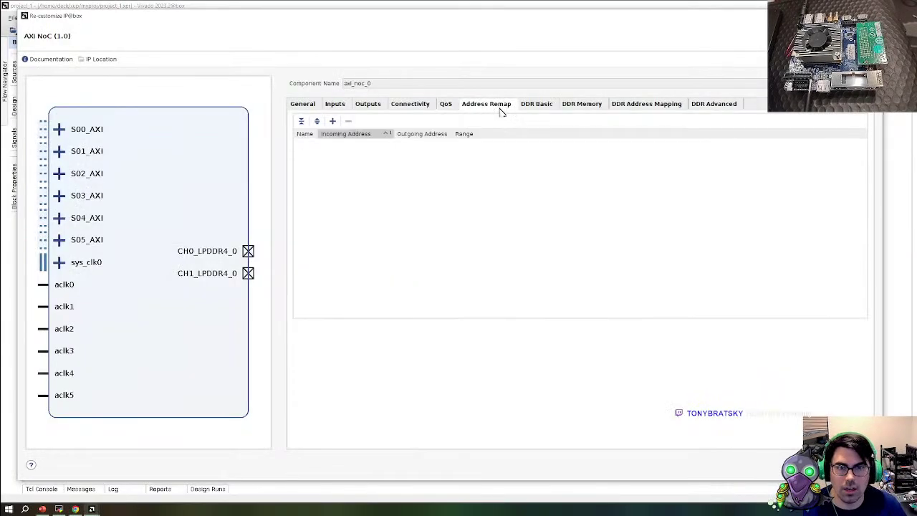
{"action": "left_click", "coordinate": [333, 121]}
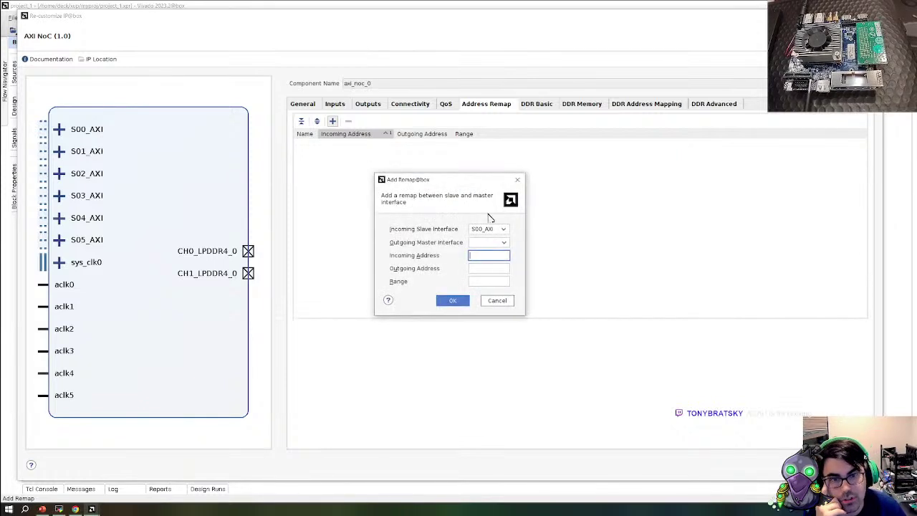
{"action": "left_click", "coordinate": [494, 229]}
{"action": "left_click", "coordinate": [501, 230]}
{"action": "left_click", "coordinate": [502, 242]}
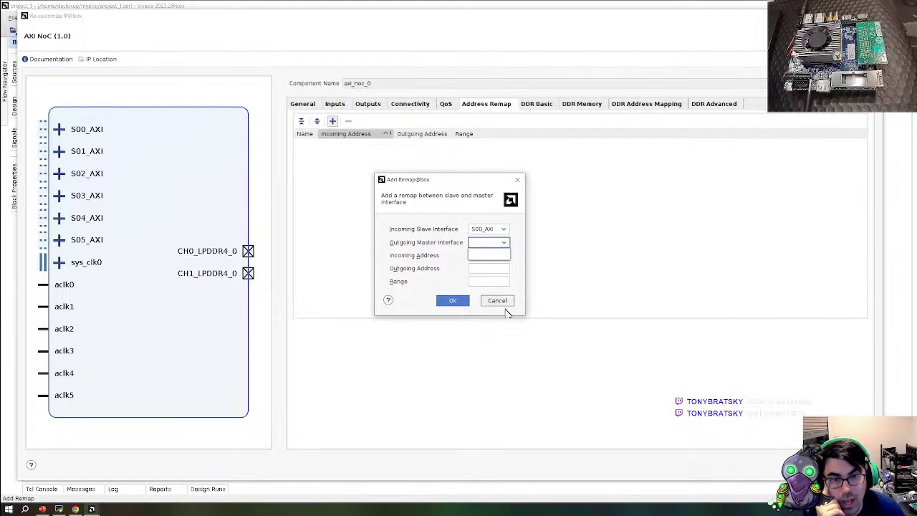
{"action": "left_click", "coordinate": [505, 302]}
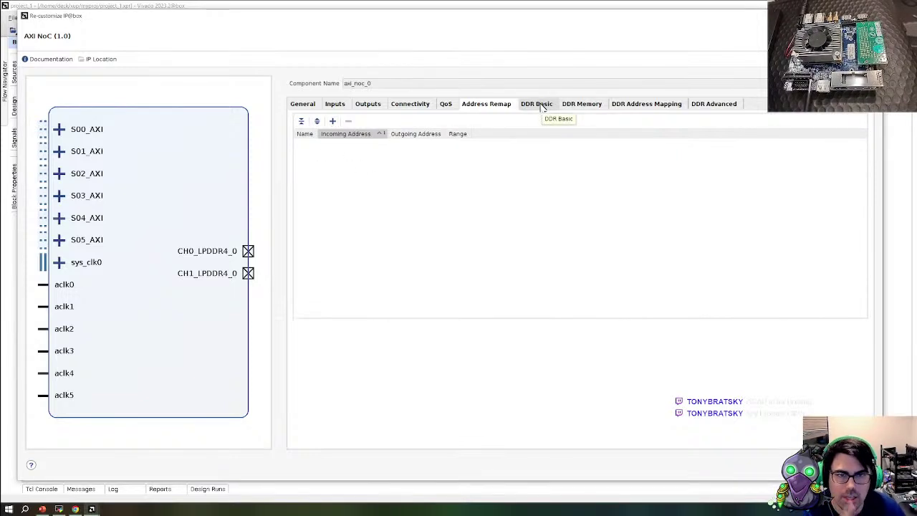
{"action": "left_click", "coordinate": [541, 106]}
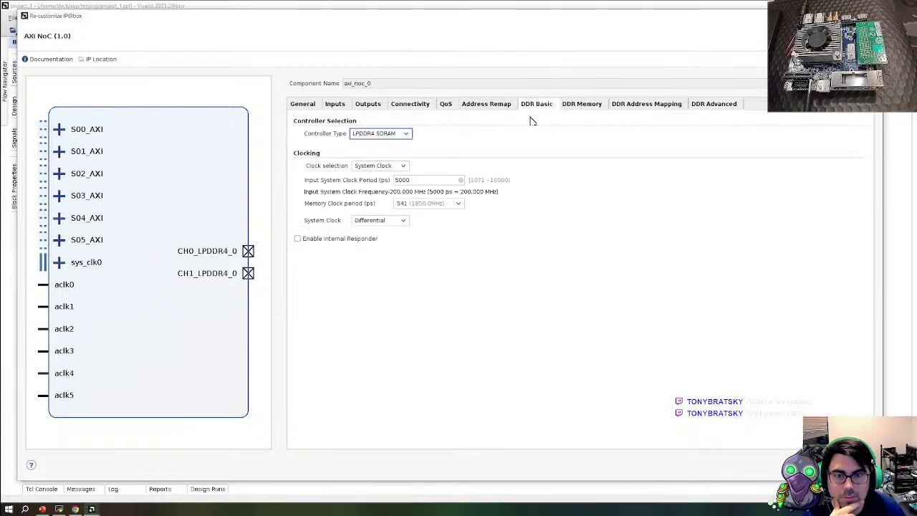
Review the DDR Memory options (LPDDR4-3733, x32, dual channel) and the DDR Address Mapping tab
{"action": "left_click", "coordinate": [583, 108]}
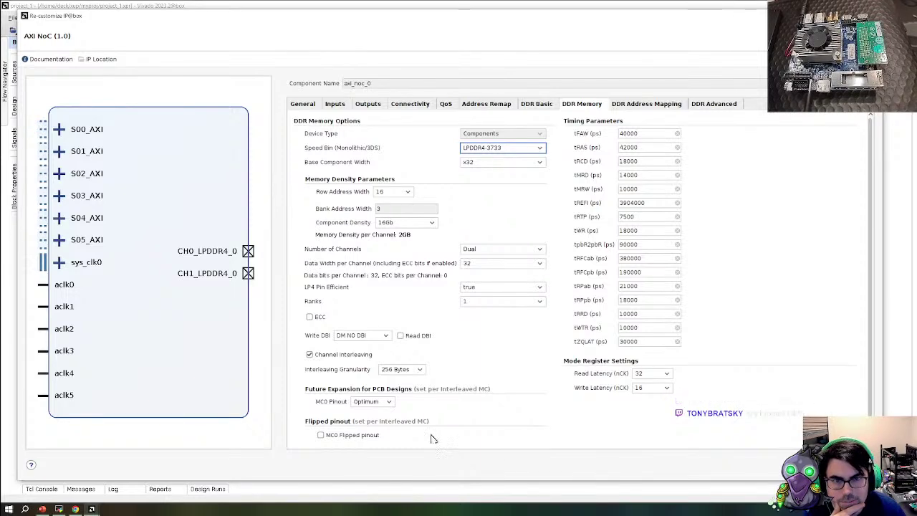
{"action": "scroll", "coordinate": [421, 430], "scroll_direction": "down", "scroll_amount": 2}
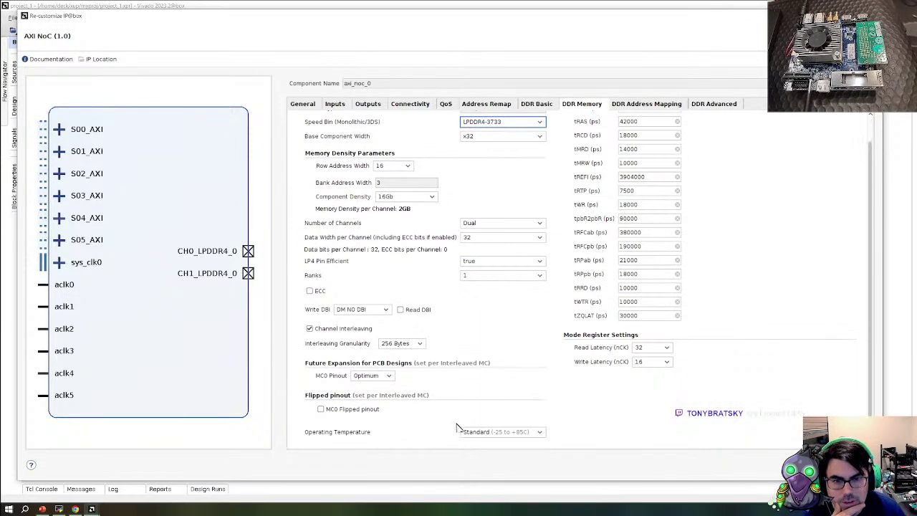
{"action": "scroll", "coordinate": [436, 201], "scroll_direction": "up", "scroll_amount": 2}
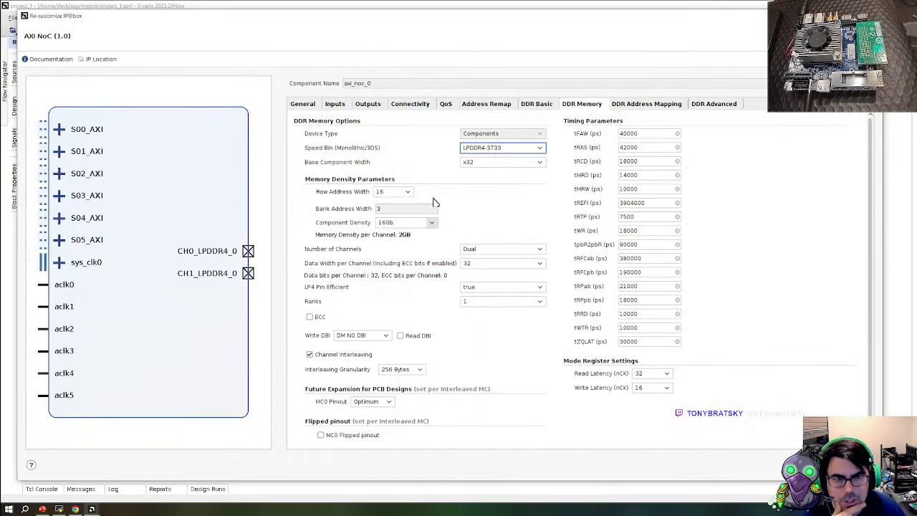
{"action": "left_click", "coordinate": [646, 104]}
{"action": "left_click", "coordinate": [582, 104]}
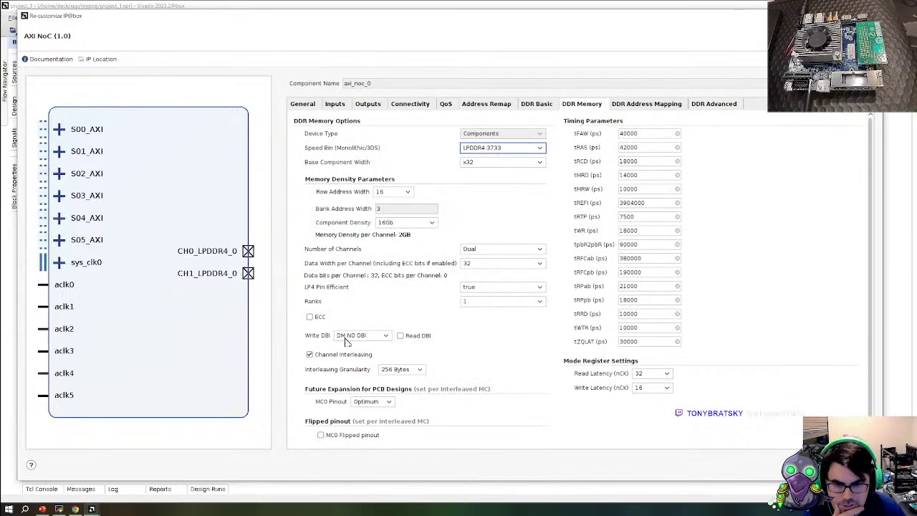
{"action": "scroll", "coordinate": [344, 351], "scroll_direction": "down", "scroll_amount": 2}
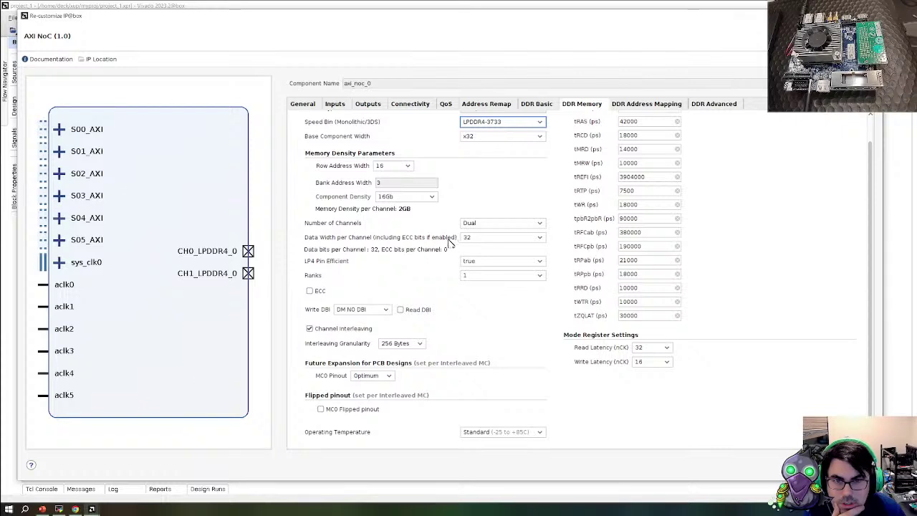
{"action": "scroll", "coordinate": [450, 244], "scroll_direction": "up", "scroll_amount": 2}
Check the DDR Advanced and Address Mapping tabs, then reread the DDR Memory options
{"action": "left_click", "coordinate": [704, 105]}
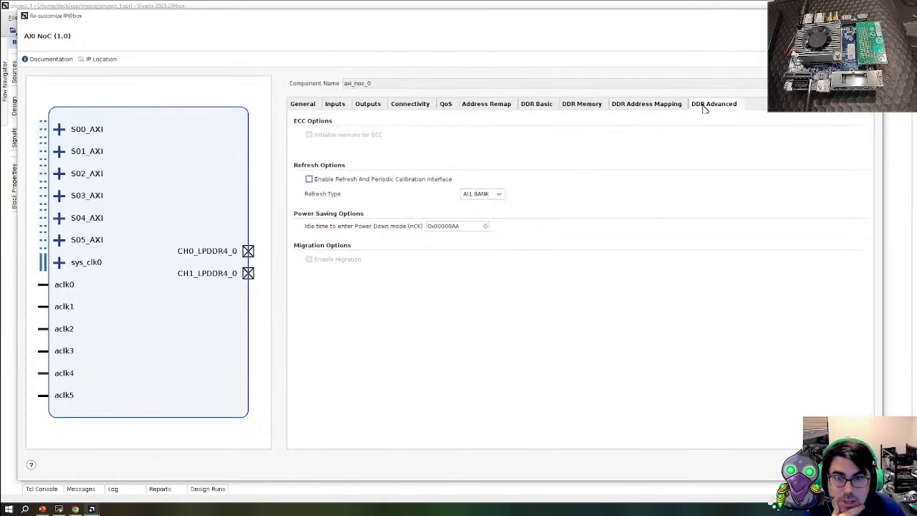
{"action": "mouse_move", "coordinate": [364, 143]}
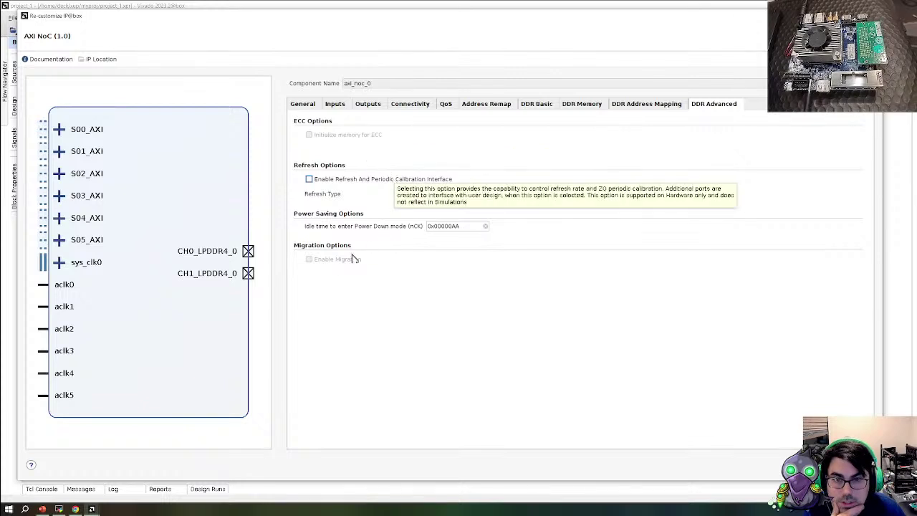
{"action": "left_click", "coordinate": [675, 106]}
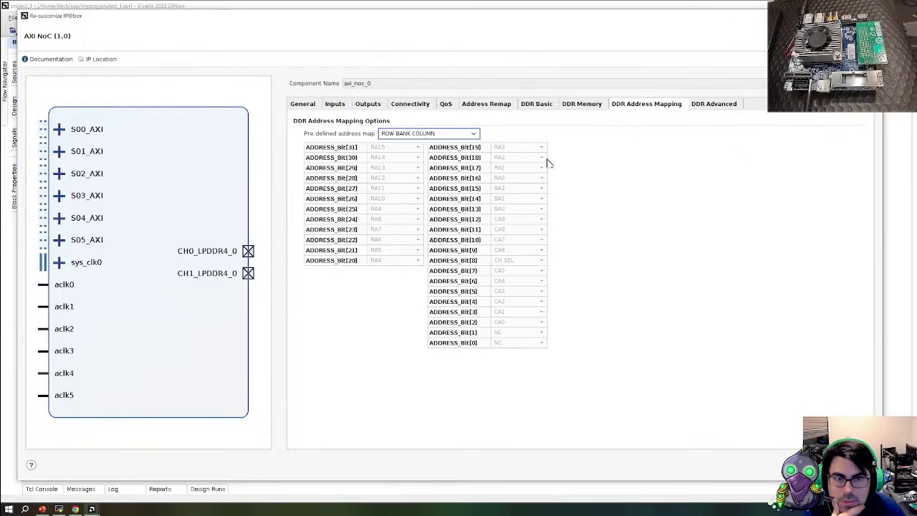
{"action": "left_click", "coordinate": [566, 105]}
{"action": "scroll", "coordinate": [372, 272], "scroll_direction": "down", "scroll_amount": 1}
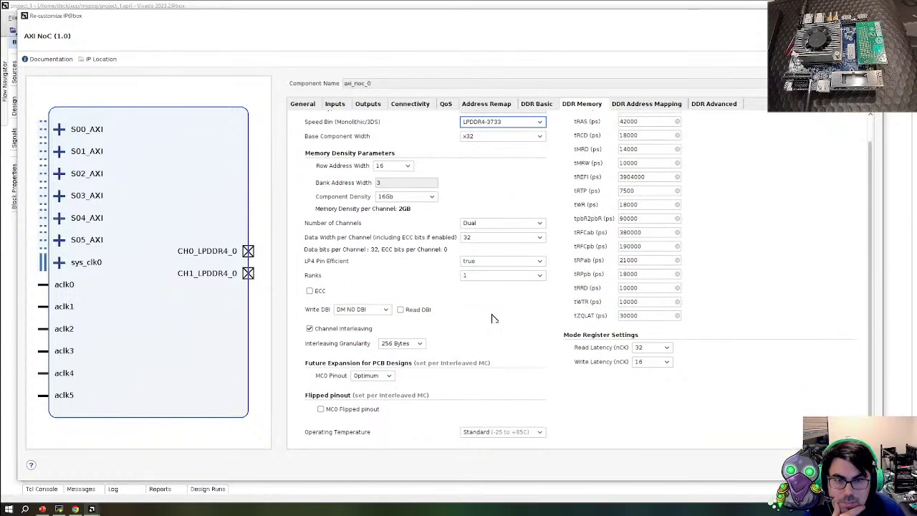
{"action": "scroll", "coordinate": [421, 278], "scroll_direction": "up", "scroll_amount": 1}
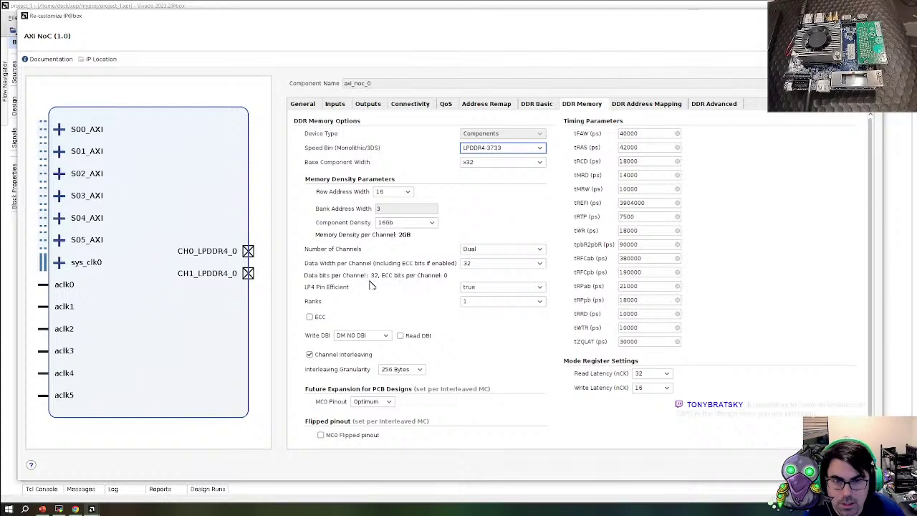
Turn ECC on for the DDR memory, then switch it back off
{"action": "left_click", "coordinate": [319, 319]}
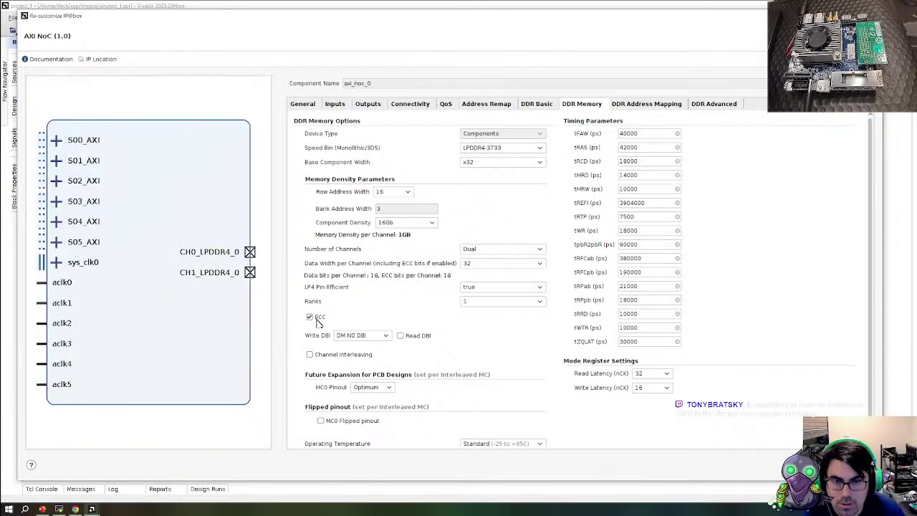
{"action": "scroll", "coordinate": [365, 387], "scroll_direction": "down", "scroll_amount": 1}
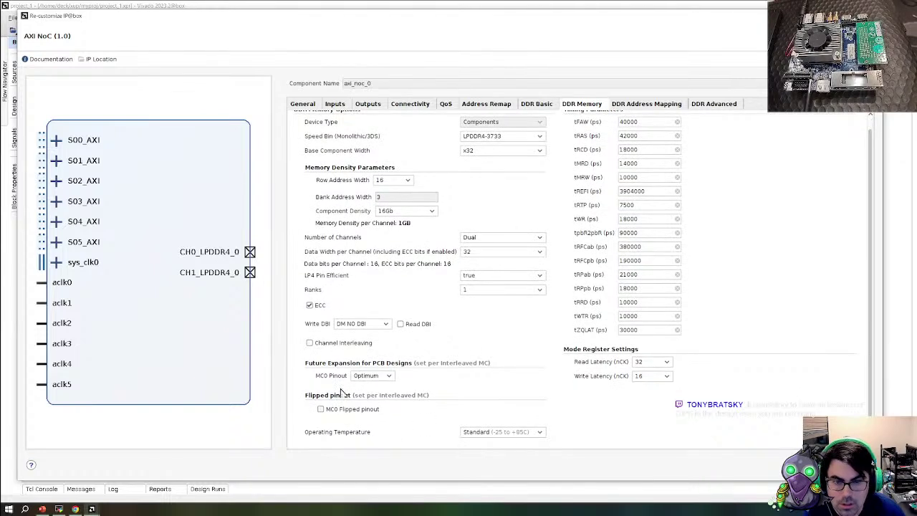
{"action": "left_click", "coordinate": [309, 305]}
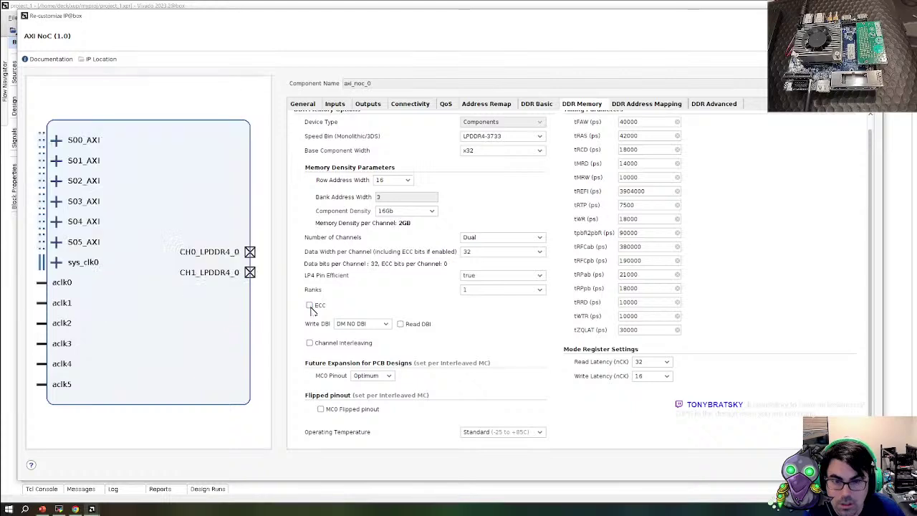
{"action": "left_click", "coordinate": [310, 305]}
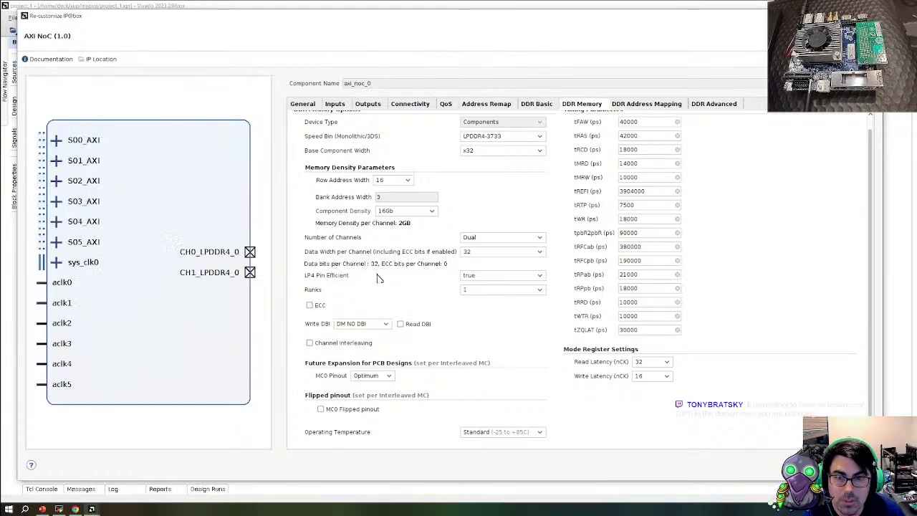
Keep the LPDDR4-3733 speed bin, view the DDR Advanced options, and close the AXI NoC customization
{"action": "left_click", "coordinate": [494, 148]}
{"action": "left_click", "coordinate": [491, 147]}
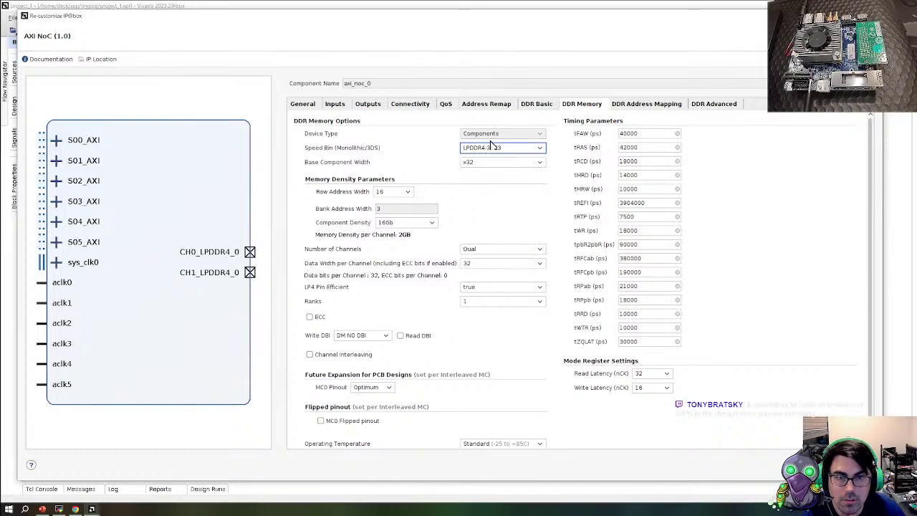
{"action": "left_click", "coordinate": [493, 149]}
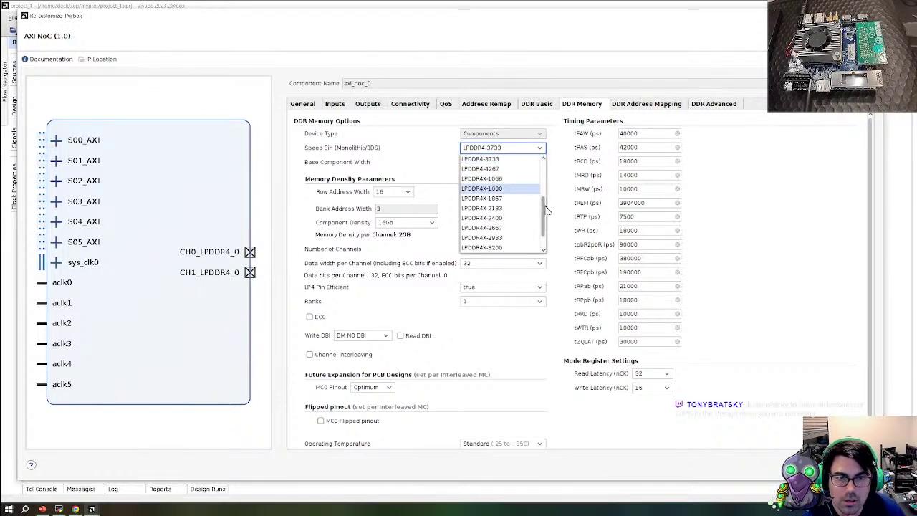
{"action": "scroll", "coordinate": [546, 224], "scroll_direction": "down", "scroll_amount": 2}
{"action": "left_click", "coordinate": [361, 277]}
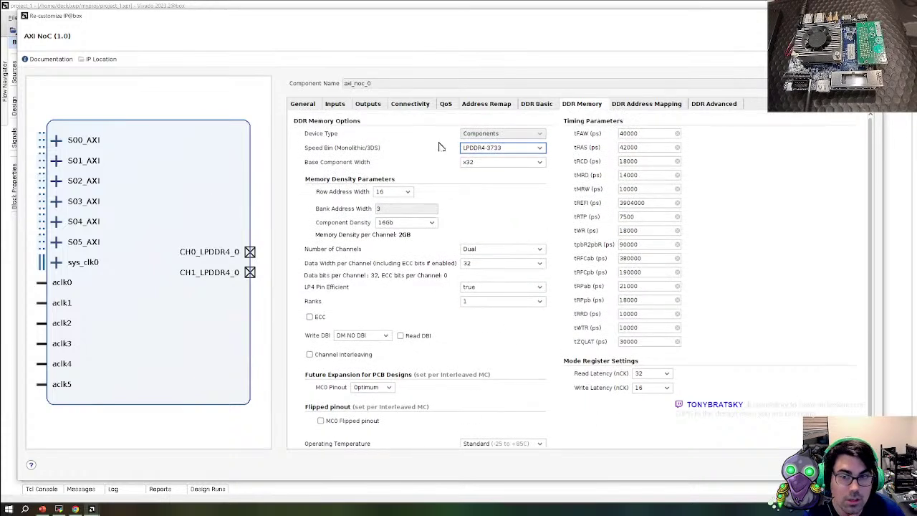
{"action": "left_click", "coordinate": [658, 103]}
{"action": "left_click", "coordinate": [713, 103]}
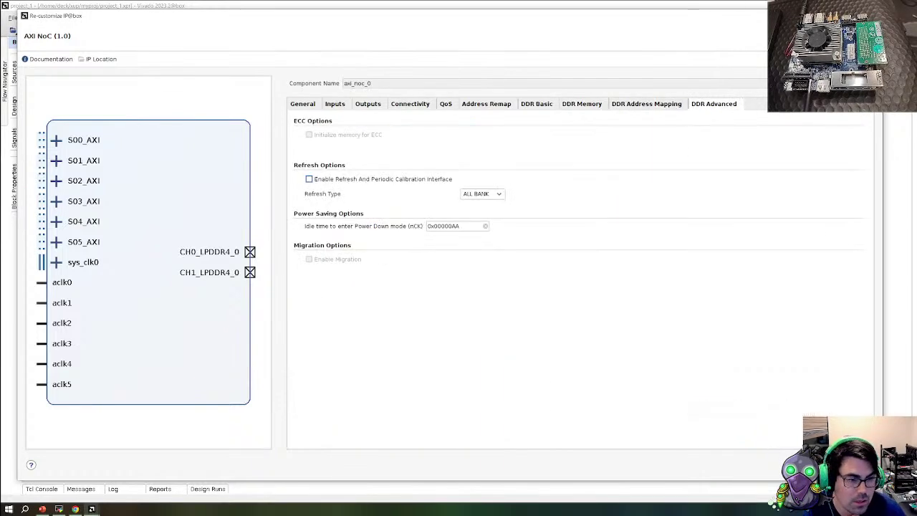
{"action": "key", "text": "Return"}
Regenerate the block design layout and rerun Validate Design on 'top'
{"action": "left_click", "coordinate": [233, 73]}
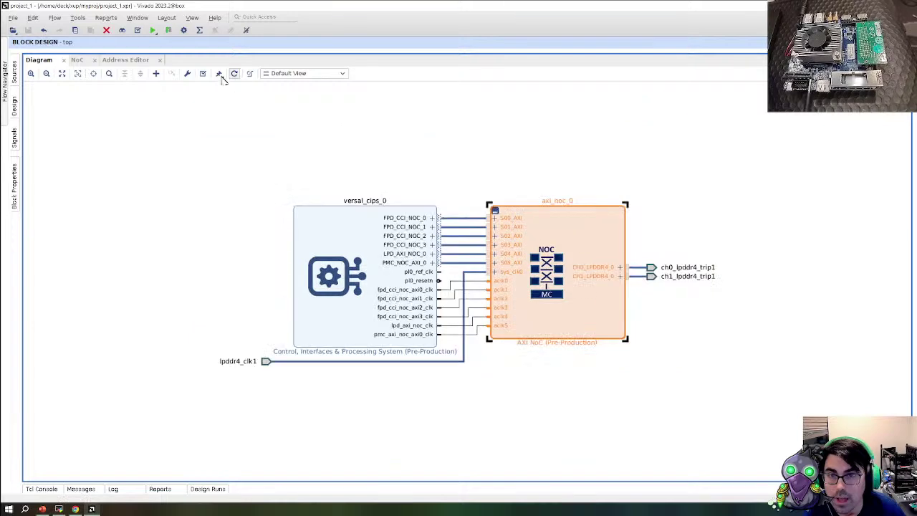
{"action": "left_click", "coordinate": [201, 74]}
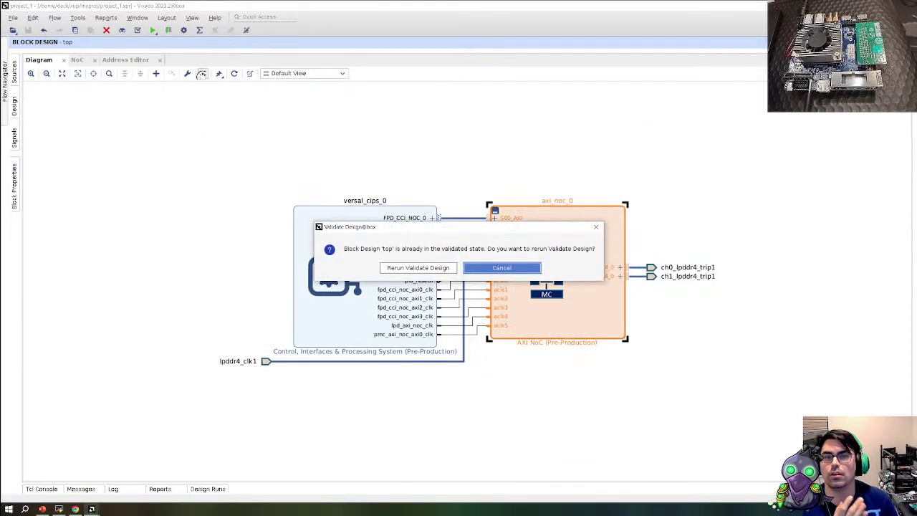
{"action": "left_click", "coordinate": [430, 269]}
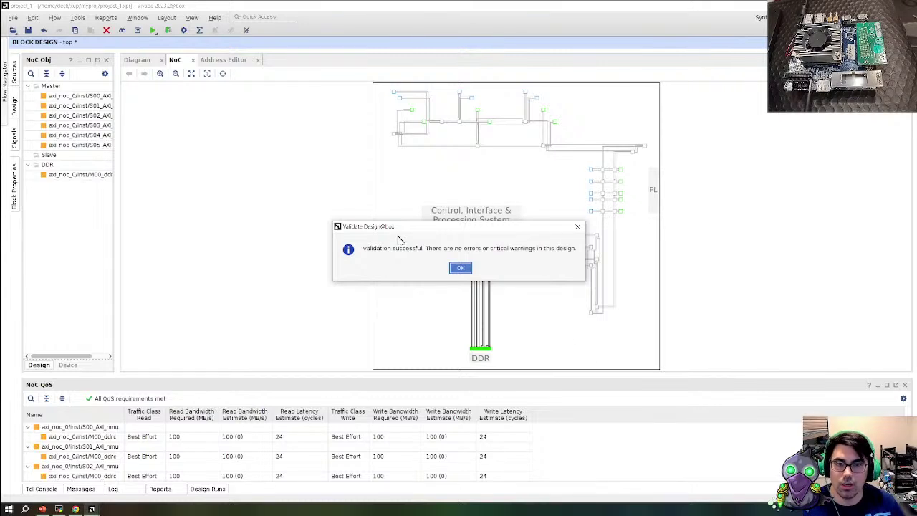
Dismiss the validation success message and zoom around the NoC view
{"action": "left_click", "coordinate": [459, 268]}
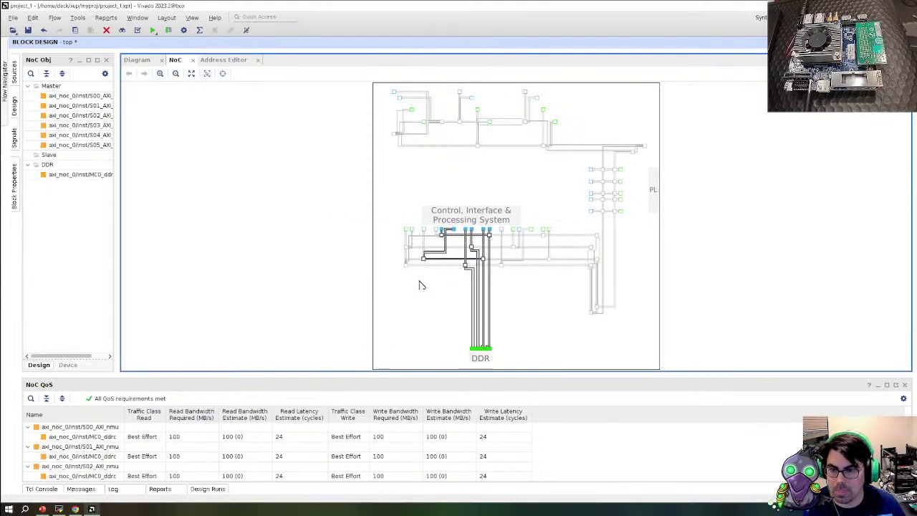
{"action": "scroll", "coordinate": [535, 282], "scroll_direction": "up", "scroll_amount": 1}
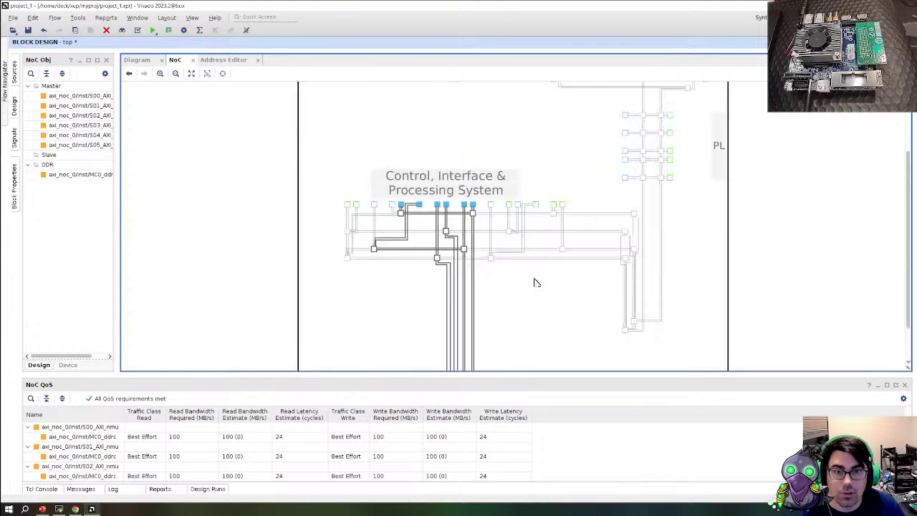
{"action": "scroll", "coordinate": [535, 281], "scroll_direction": "down", "scroll_amount": 1}
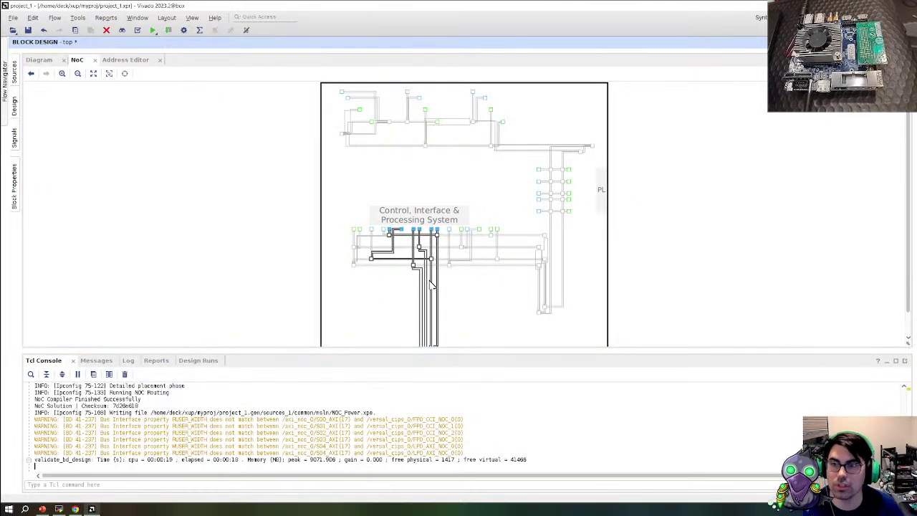
{"action": "scroll", "coordinate": [428, 261], "scroll_direction": "down", "scroll_amount": 1}
{"action": "scroll", "coordinate": [458, 242], "scroll_direction": "up", "scroll_amount": 1}
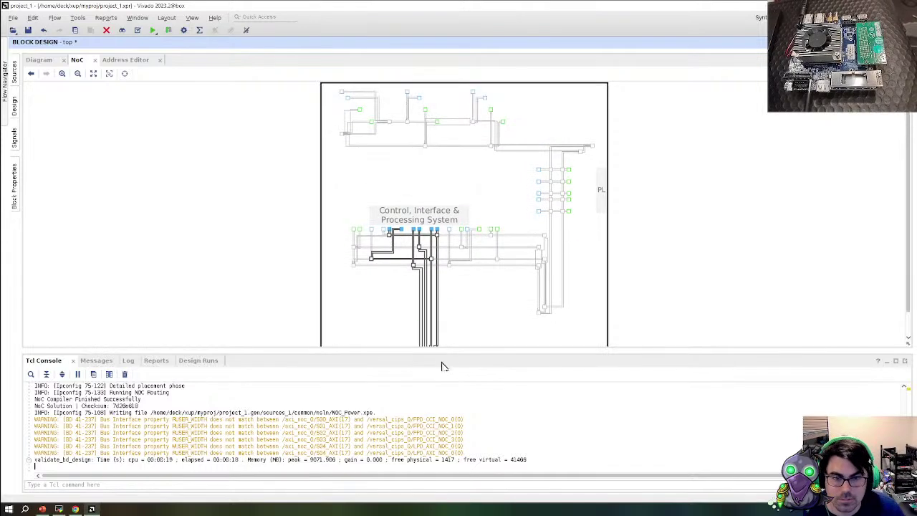
Maximize and restore the Tcl Console, then zoom the NoC view toward the DDR routes
{"action": "left_click", "coordinate": [74, 363]}
{"action": "double_click", "coordinate": [75, 362]}
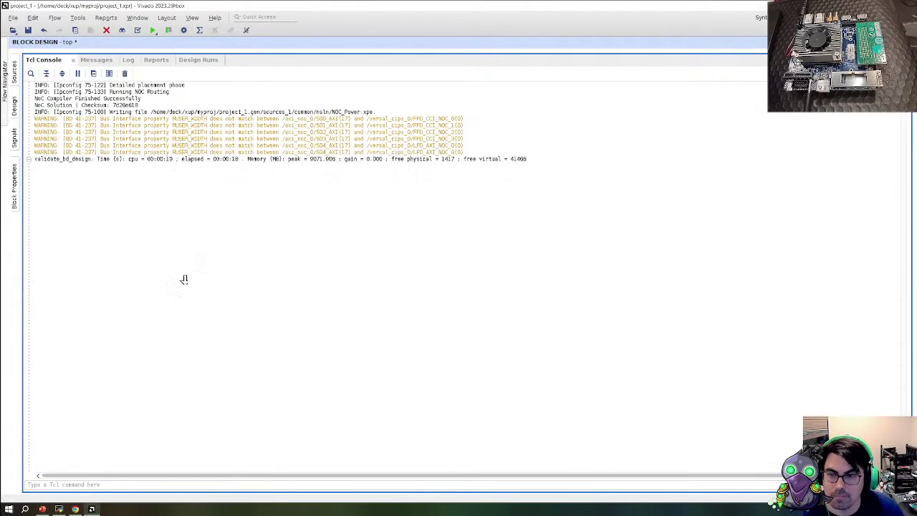
{"action": "double_click", "coordinate": [60, 60]}
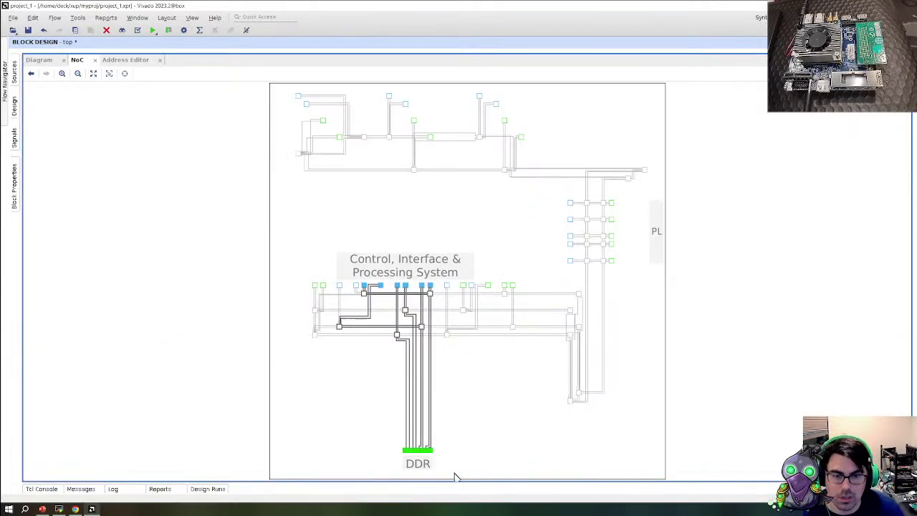
{"action": "scroll", "coordinate": [408, 372], "scroll_direction": "up", "scroll_amount": 3, "text": "ctrl"}
{"action": "scroll", "coordinate": [357, 364], "scroll_direction": "up", "scroll_amount": 2, "text": "ctrl"}
{"action": "scroll", "coordinate": [349, 417], "scroll_direction": "down", "scroll_amount": 5}
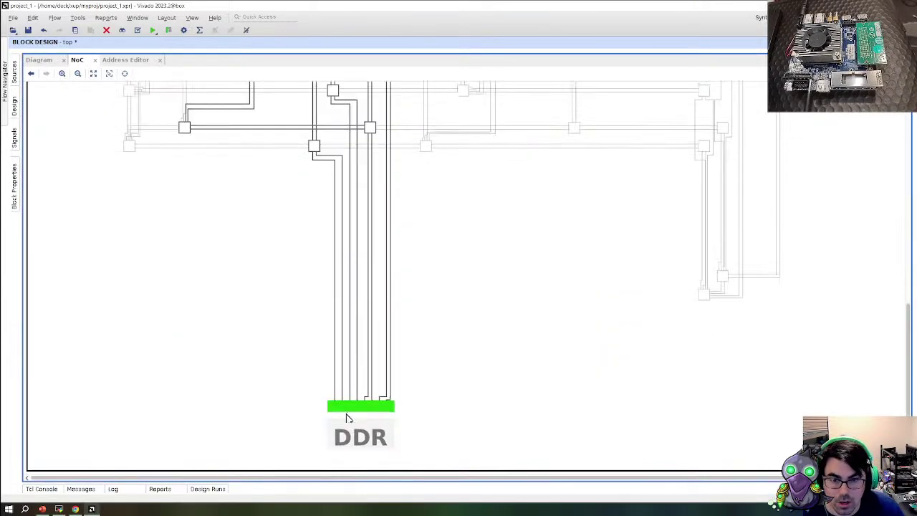
{"action": "scroll", "coordinate": [344, 328], "scroll_direction": "up", "scroll_amount": 10}
{"action": "scroll", "coordinate": [317, 322], "scroll_direction": "down", "scroll_amount": 3}
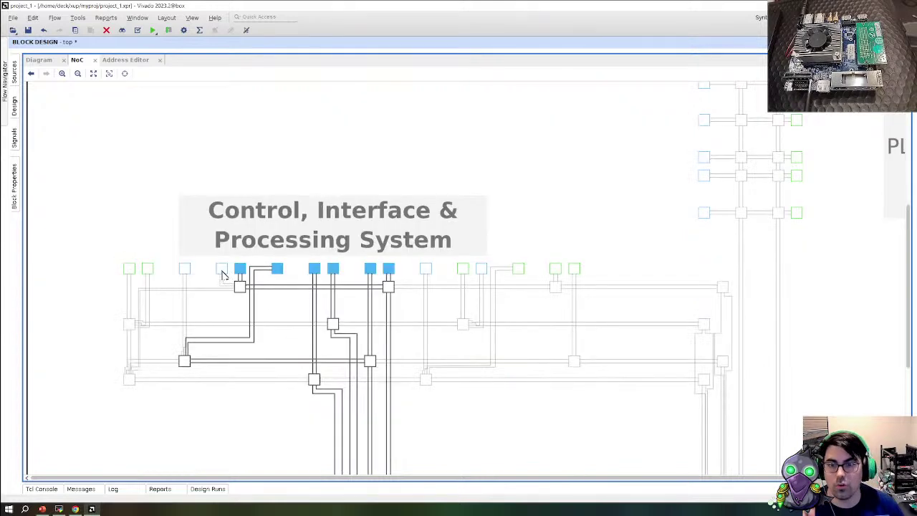
Open NoC Site Properties and inspect the PMC and PCIe NMU/NSU sites, such as NOC_NSU128_X0Y1
{"action": "left_click", "coordinate": [222, 269]}
{"action": "left_click", "coordinate": [185, 272]}
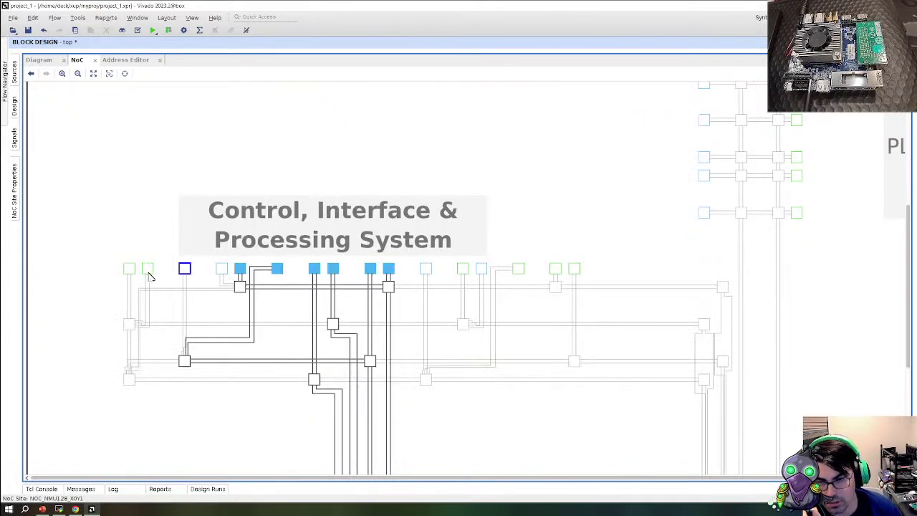
{"action": "left_click", "coordinate": [147, 271]}
{"action": "left_click", "coordinate": [130, 269]}
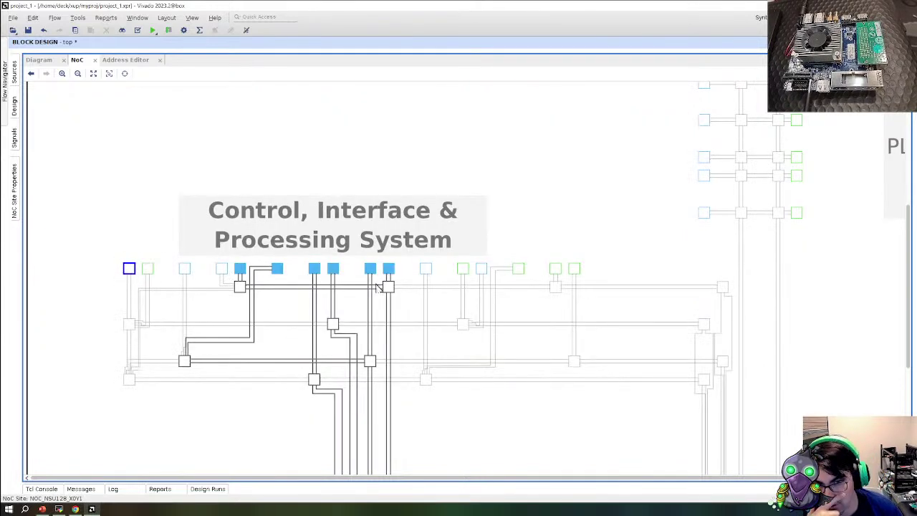
{"action": "left_click", "coordinate": [425, 269]}
{"action": "left_click", "coordinate": [17, 202]}
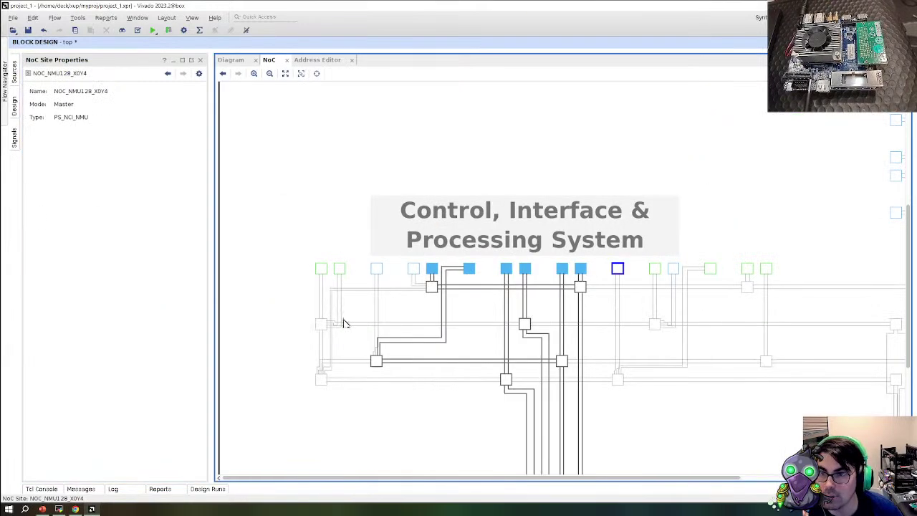
{"action": "left_click", "coordinate": [321, 269]}
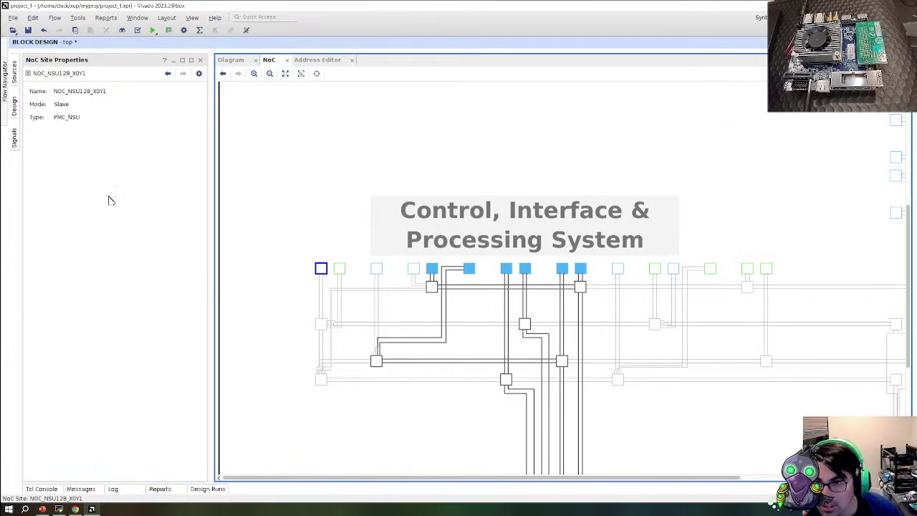
{"action": "left_click", "coordinate": [341, 270]}
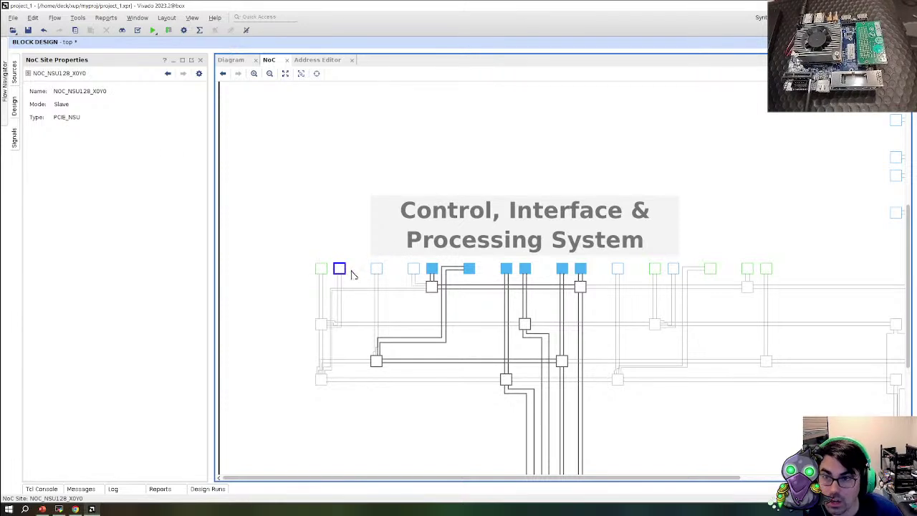
{"action": "left_click", "coordinate": [377, 269]}
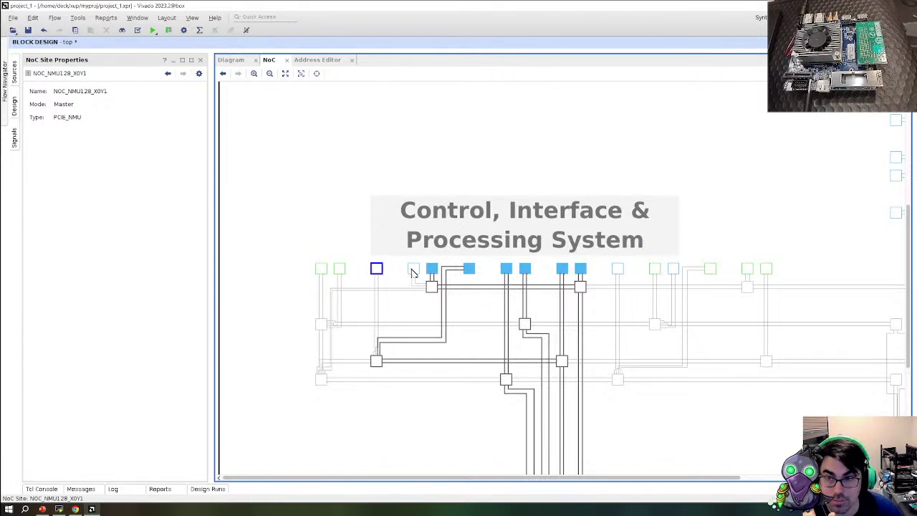
{"action": "left_click", "coordinate": [413, 269]}
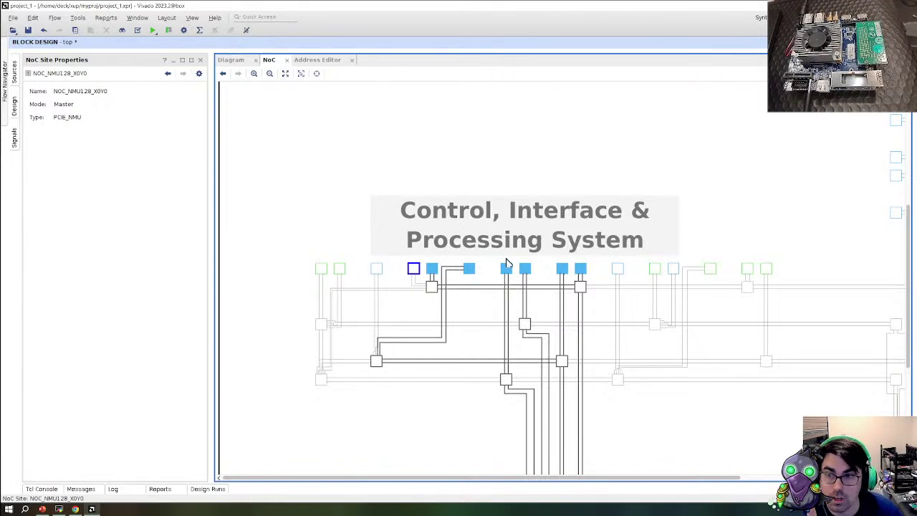
Inspect PS sites NOC_NMU128_X0Y4, NOC_NSU128_X0Y5, X0Y3 and NPS5555 switches X9Y1, X11Y1, X8Y1
{"action": "left_click", "coordinate": [618, 268]}
{"action": "left_click", "coordinate": [673, 270]}
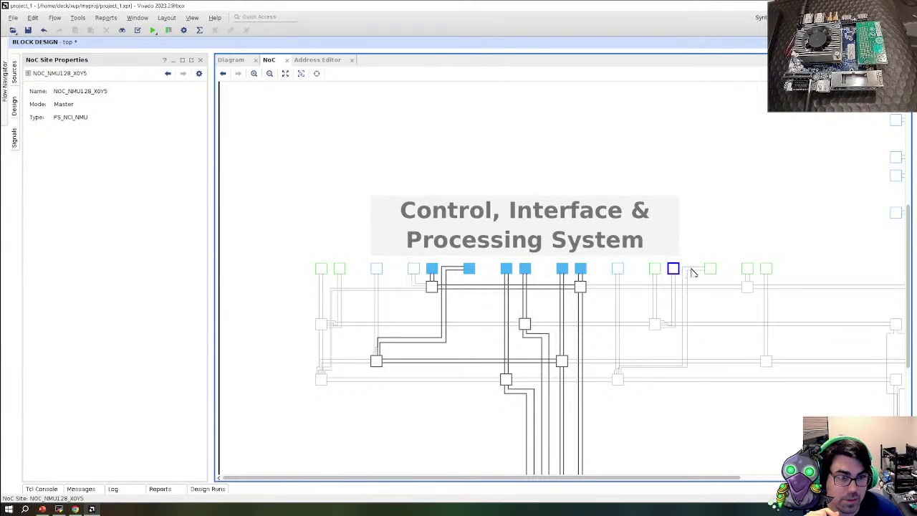
{"action": "left_click", "coordinate": [710, 269]}
{"action": "left_click", "coordinate": [747, 269]}
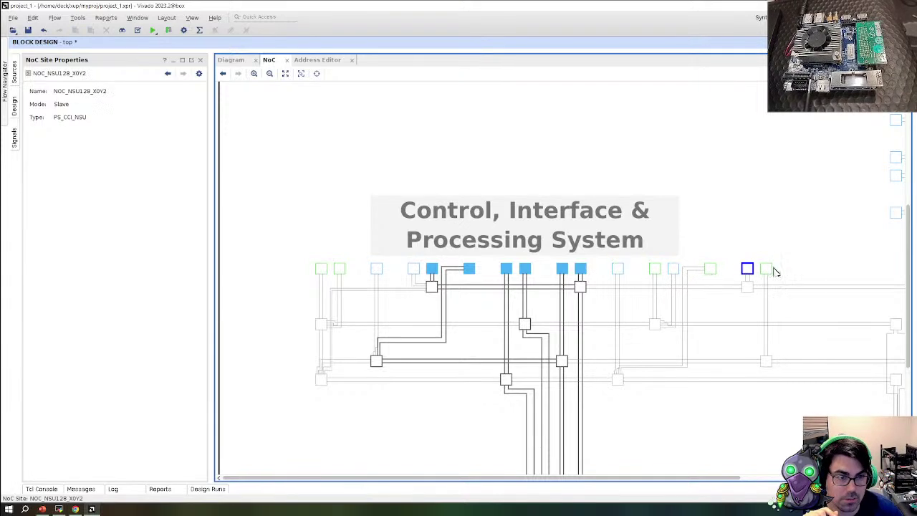
{"action": "left_click", "coordinate": [765, 268]}
{"action": "scroll", "coordinate": [609, 338], "scroll_direction": "down", "scroll_amount": 3}
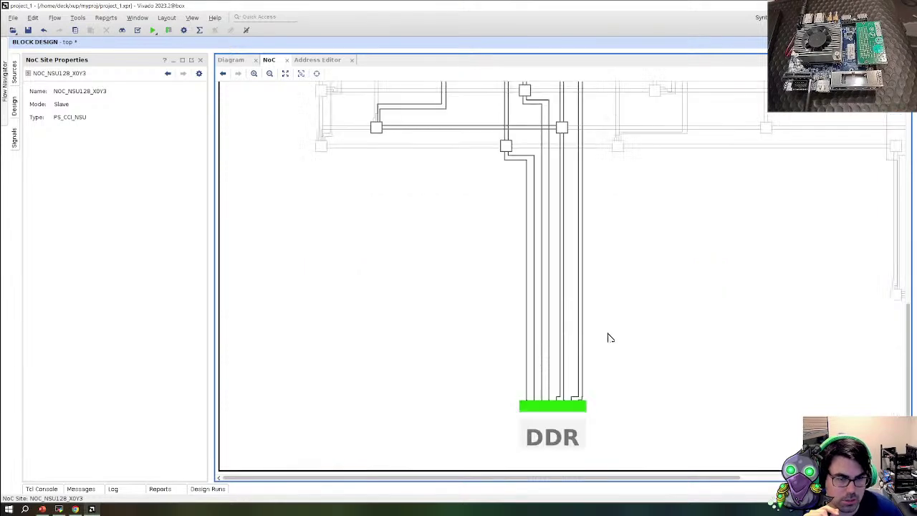
{"action": "scroll", "coordinate": [675, 474], "scroll_direction": "right", "scroll_amount": 3}
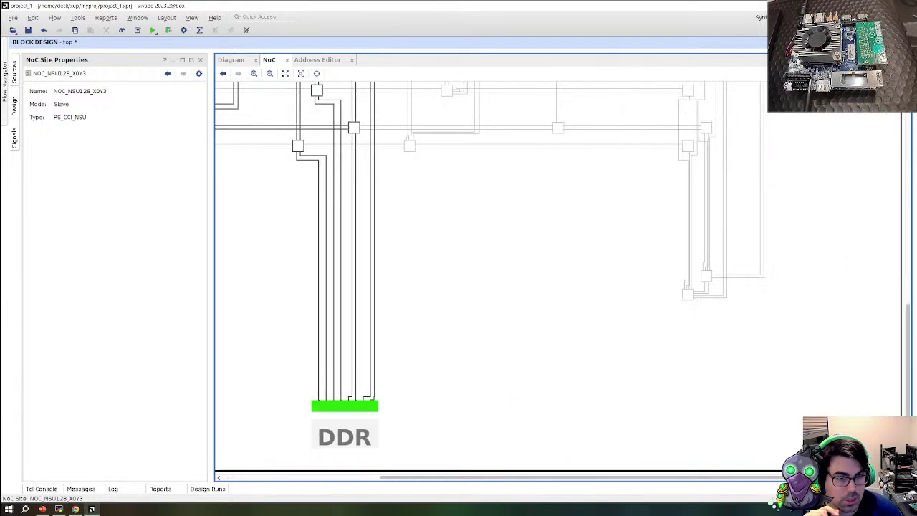
{"action": "left_click", "coordinate": [686, 295]}
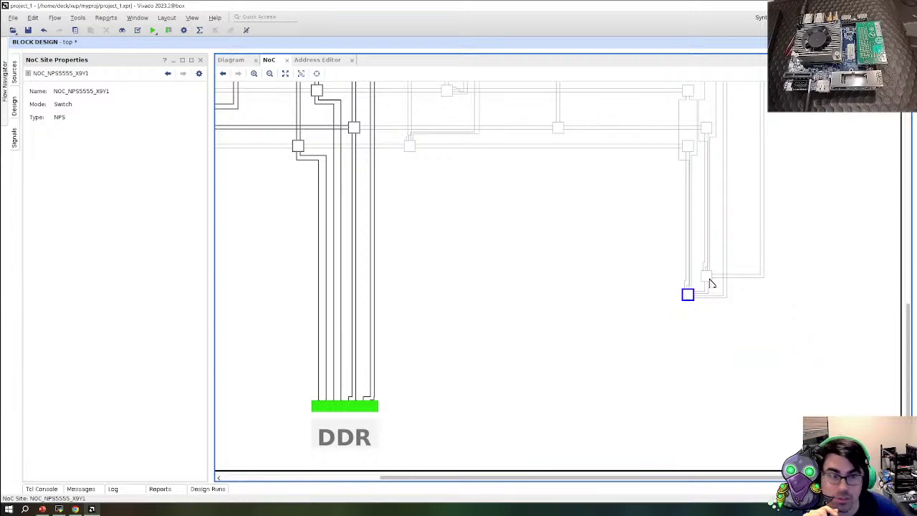
{"action": "left_click", "coordinate": [706, 274]}
{"action": "scroll", "coordinate": [706, 268], "scroll_direction": "up", "scroll_amount": 5}
{"action": "scroll", "coordinate": [704, 332], "scroll_direction": "down", "scroll_amount": 2}
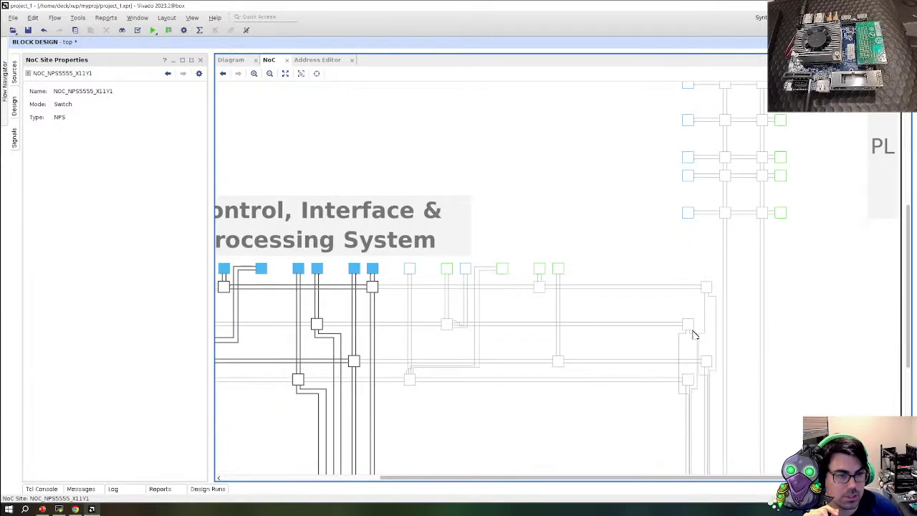
{"action": "scroll", "coordinate": [511, 293], "scroll_direction": "down", "scroll_amount": 3}
{"action": "left_click", "coordinate": [559, 129]}
{"action": "scroll", "coordinate": [716, 332], "scroll_direction": "up", "scroll_amount": 4}
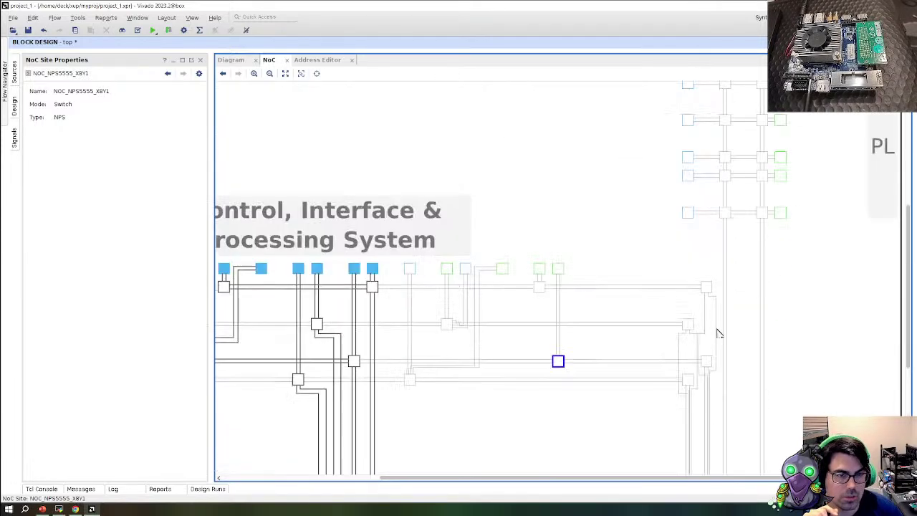
Step through the PL NMU512 master sites (X0Y2, X0Y4) and NSU512 slave sites X0Y4 to X0Y0
{"action": "left_click", "coordinate": [689, 330]}
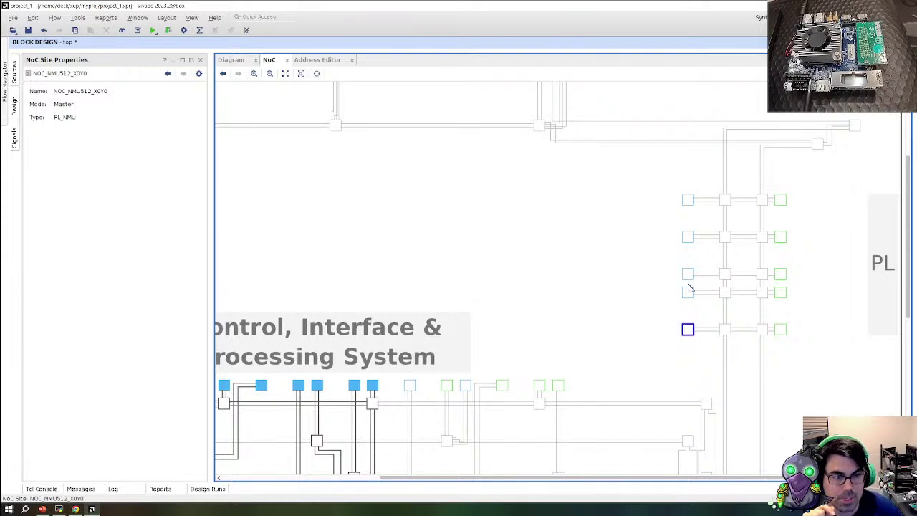
{"action": "left_click", "coordinate": [687, 290]}
{"action": "left_click", "coordinate": [687, 275]}
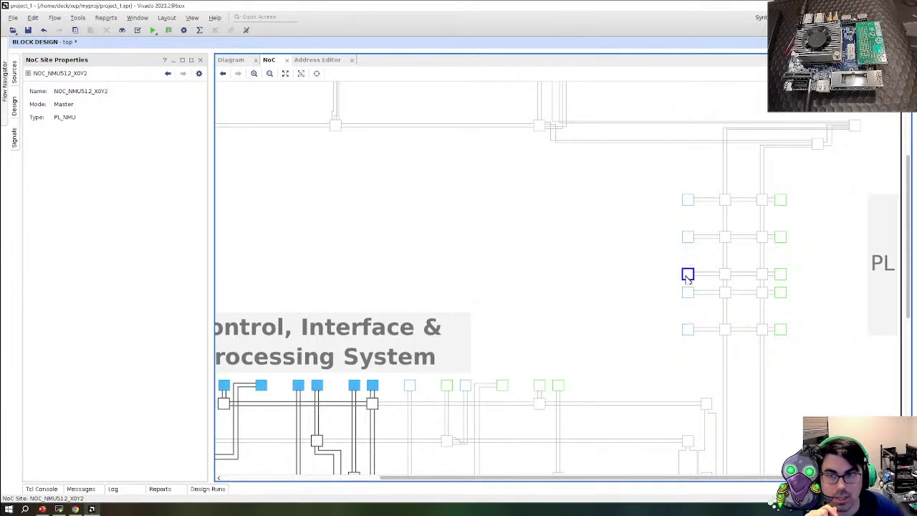
{"action": "left_click", "coordinate": [687, 238]}
{"action": "left_click", "coordinate": [687, 199]}
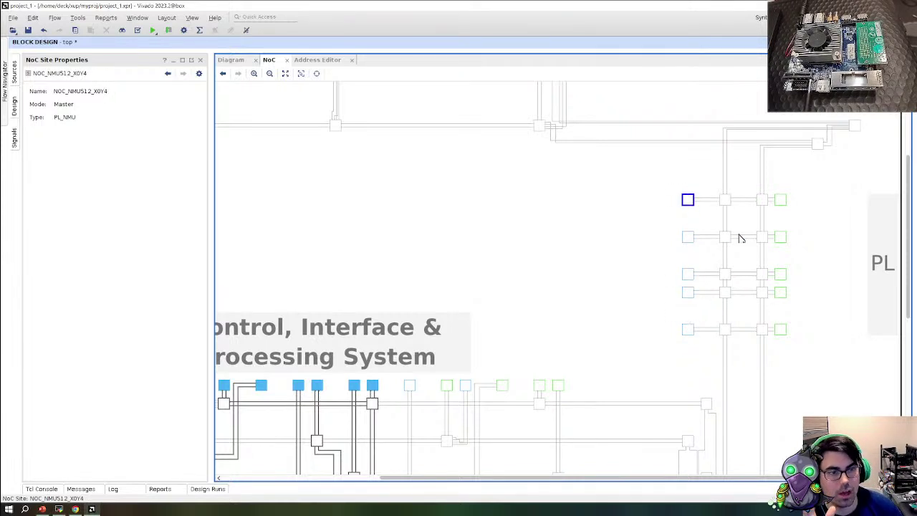
{"action": "left_click", "coordinate": [783, 202]}
{"action": "left_click", "coordinate": [780, 238]}
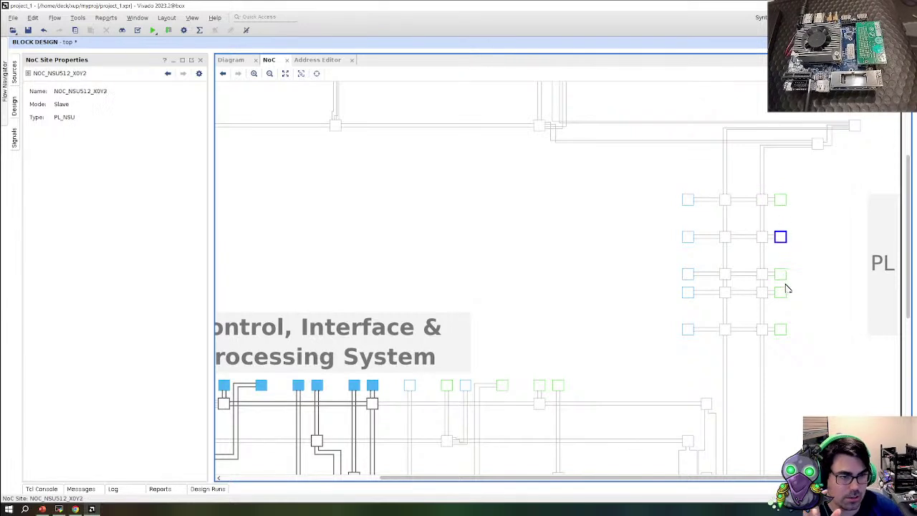
{"action": "left_click", "coordinate": [780, 274]}
{"action": "left_click", "coordinate": [780, 292]}
{"action": "left_click", "coordinate": [782, 330]}
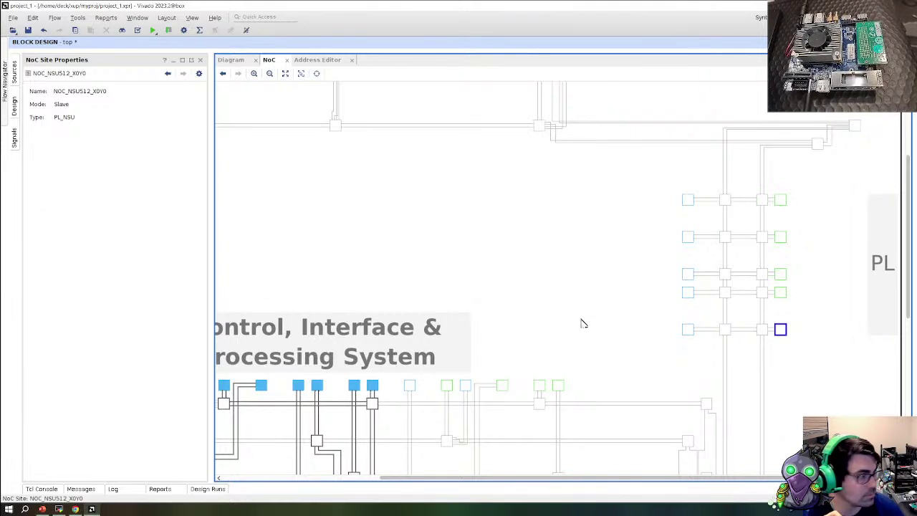
Inspect AIE sites NOC_NSU128_X1Y6, X2Y6, X4Y6 and NOC_NMU128_X6Y10, then fit the whole NoC into view
{"action": "scroll", "coordinate": [541, 391], "scroll_direction": "up", "scroll_amount": 4}
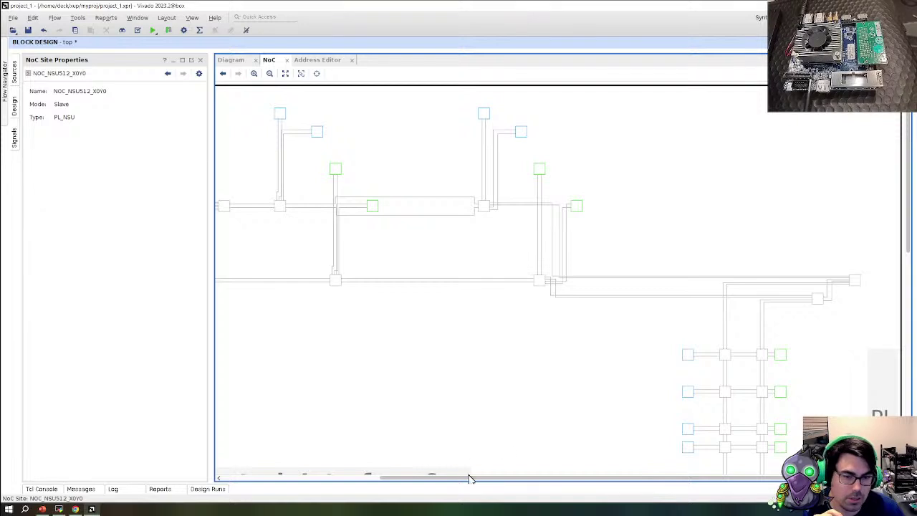
{"action": "scroll", "coordinate": [415, 477], "scroll_direction": "left", "scroll_amount": 2}
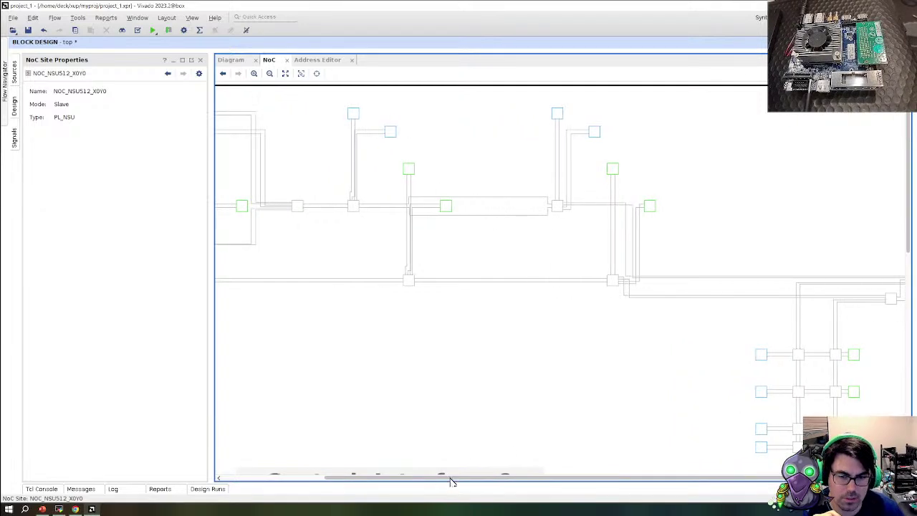
{"action": "scroll", "coordinate": [451, 478], "scroll_direction": "left", "scroll_amount": 3}
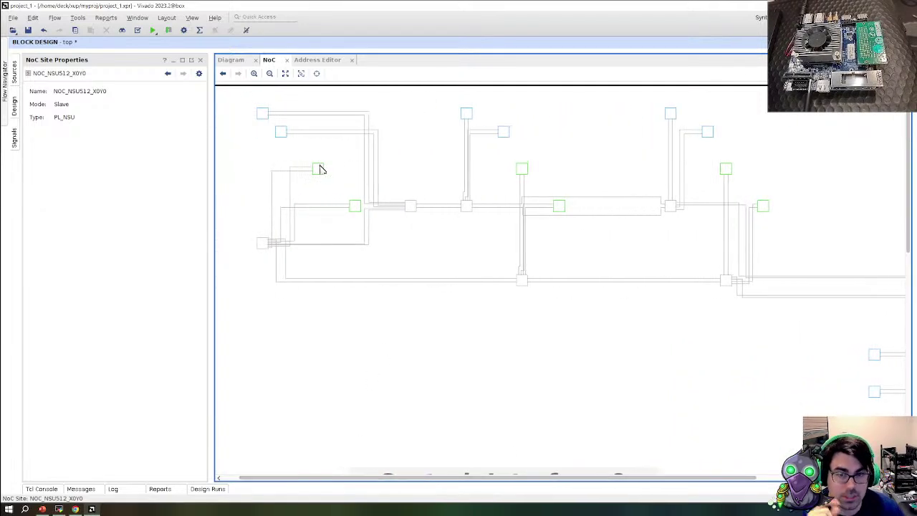
{"action": "left_click", "coordinate": [319, 169]}
{"action": "left_click", "coordinate": [357, 209]}
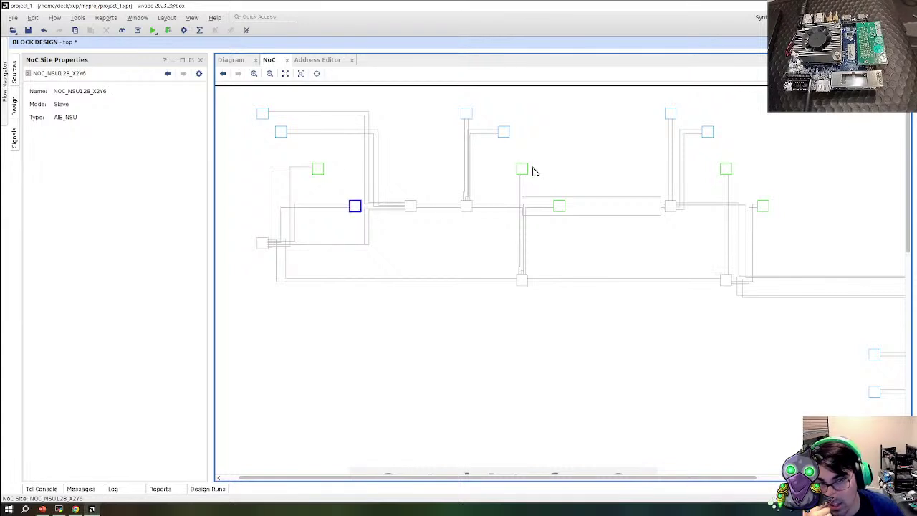
{"action": "left_click", "coordinate": [522, 170]}
{"action": "left_click", "coordinate": [560, 208]}
{"action": "left_click", "coordinate": [762, 207]}
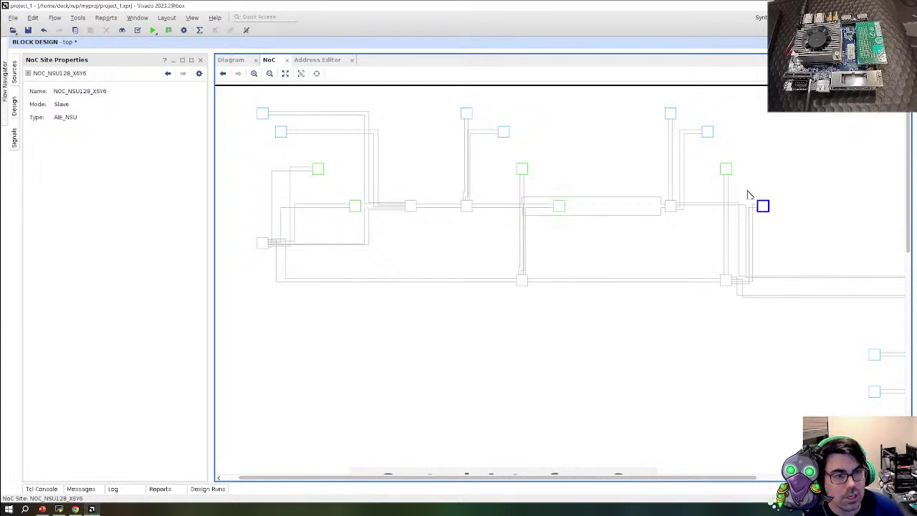
{"action": "left_click", "coordinate": [726, 170]}
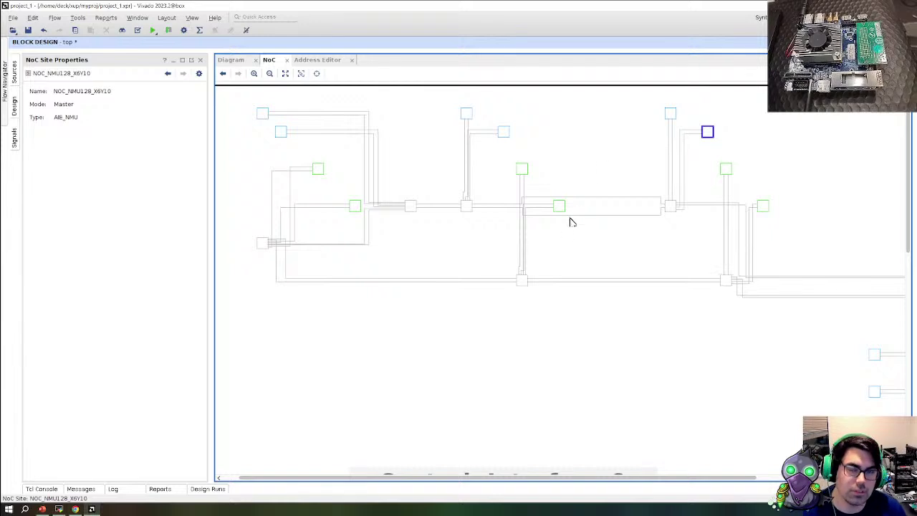
{"action": "key", "text": "ctrl+0"}
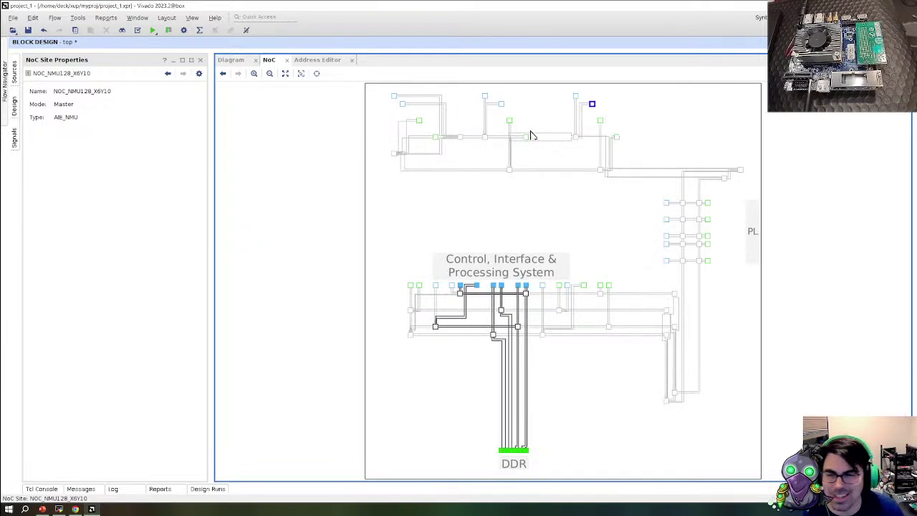
Open the out-of-date implemented design from Flow Navigator, accepting the warning, to see all timing met
{"action": "left_click", "coordinate": [234, 60]}
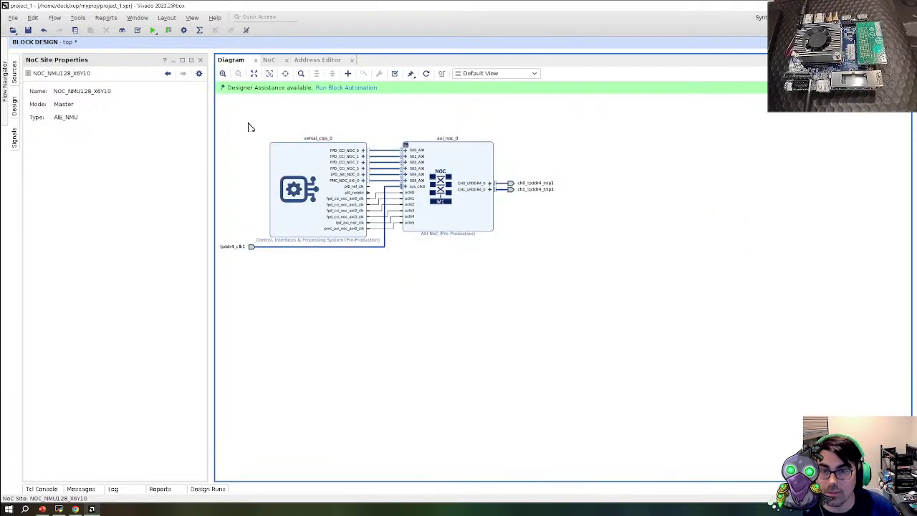
{"action": "left_click", "coordinate": [15, 140]}
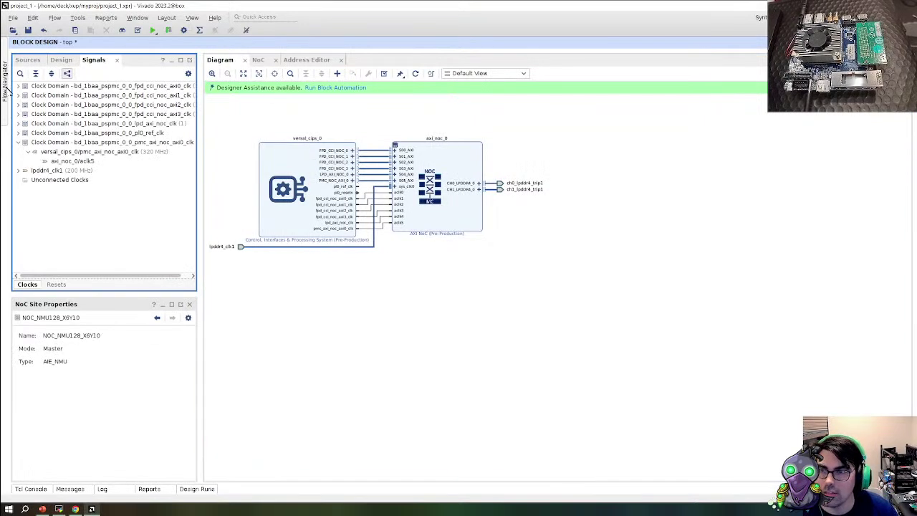
{"action": "left_click", "coordinate": [6, 88]}
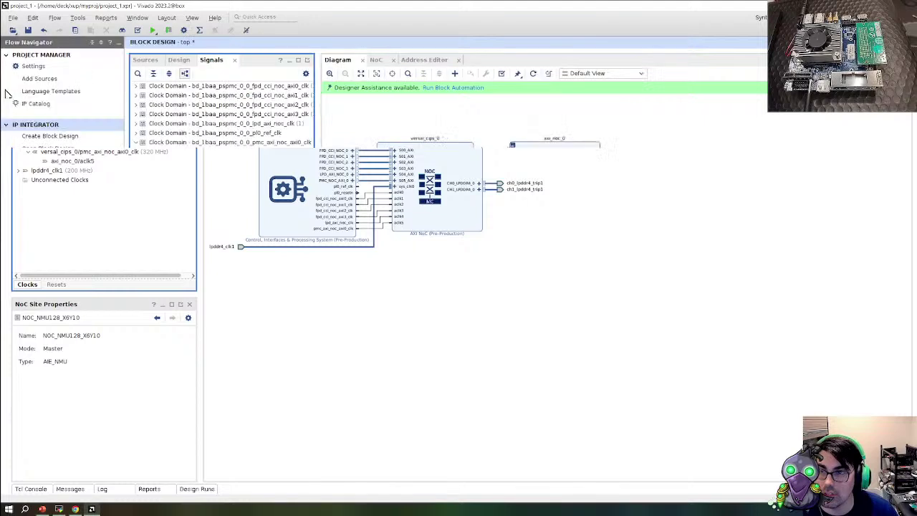
{"action": "left_click", "coordinate": [66, 330]}
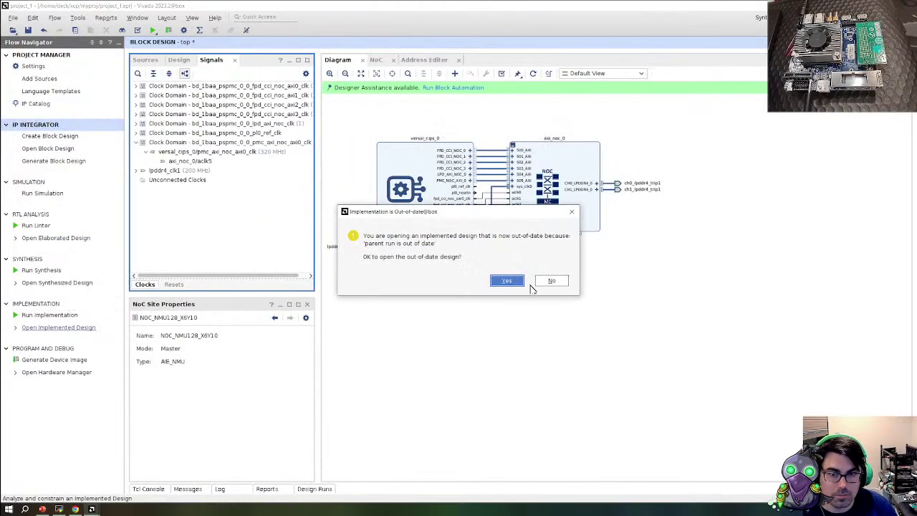
{"action": "left_click", "coordinate": [507, 281]}
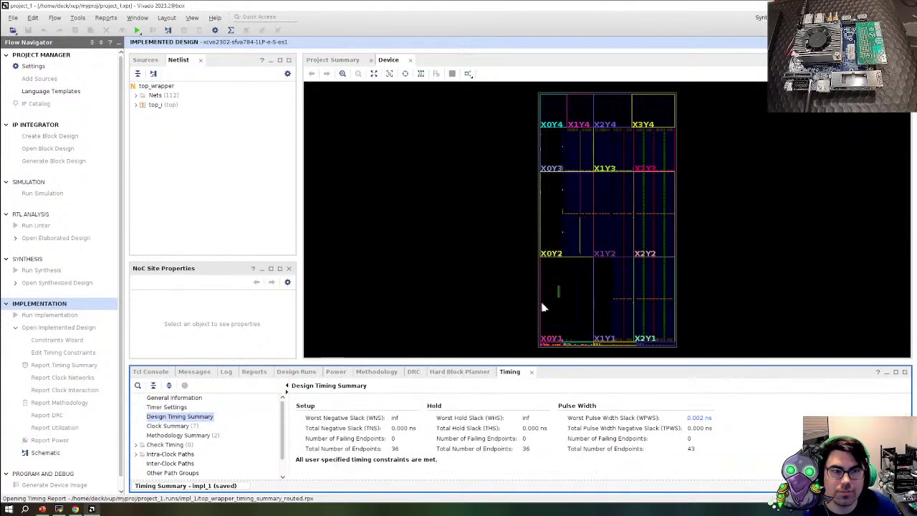
Highlight top_i's cells on the device and select the PS9_inst processing system cell
{"action": "scroll", "coordinate": [587, 262], "scroll_direction": "up", "scroll_amount": 3}
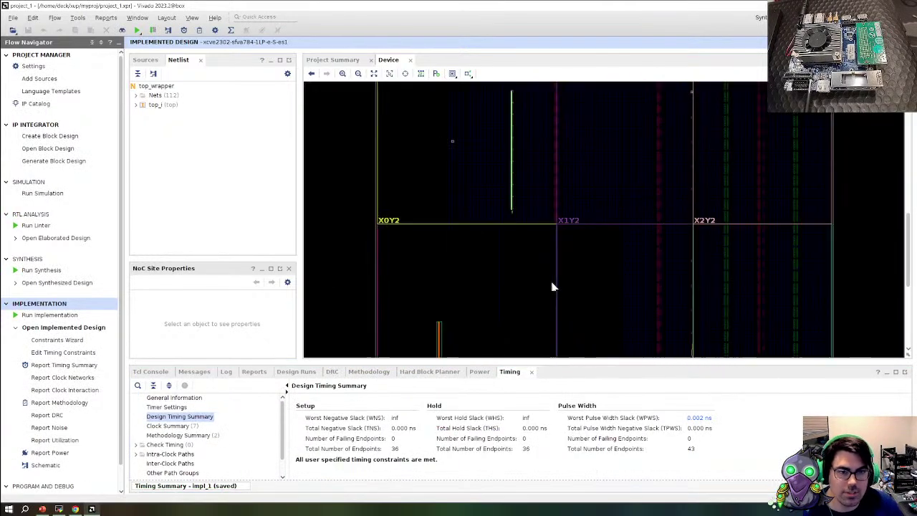
{"action": "left_click", "coordinate": [159, 104]}
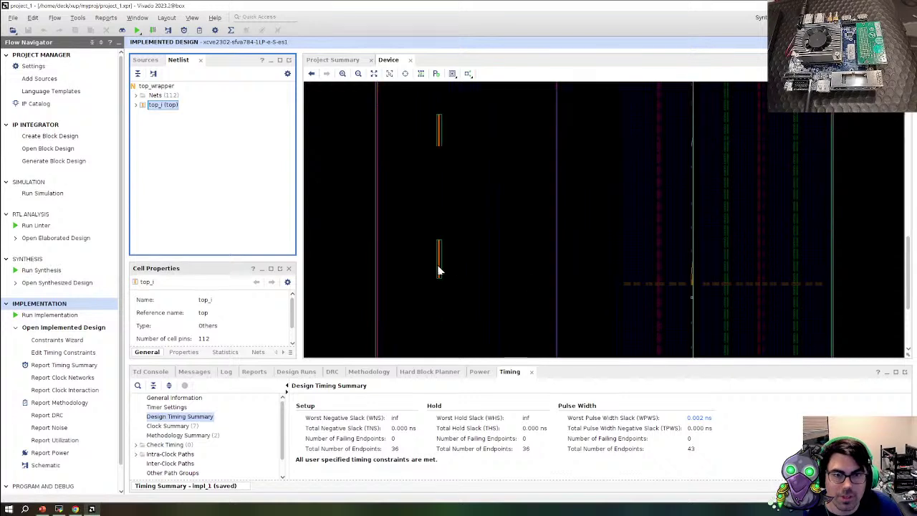
{"action": "scroll", "coordinate": [439, 271], "scroll_direction": "up", "scroll_amount": 5}
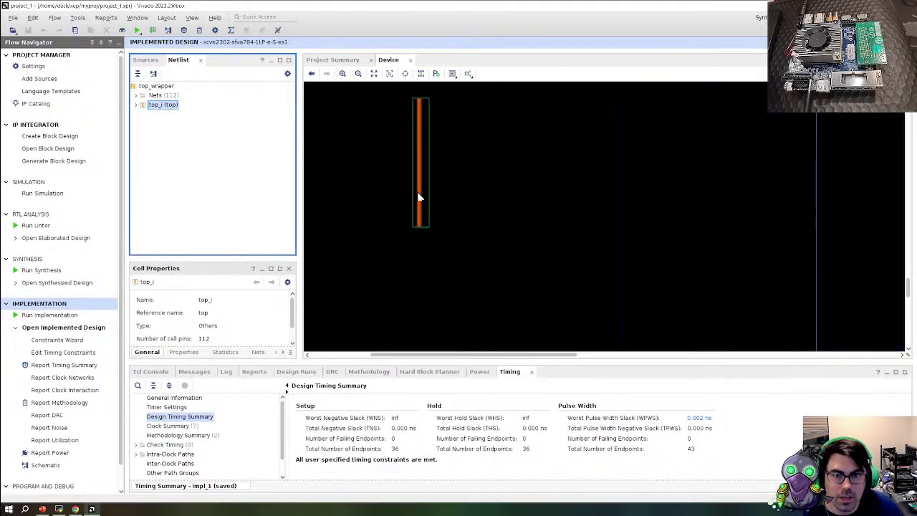
{"action": "left_click", "coordinate": [419, 197]}
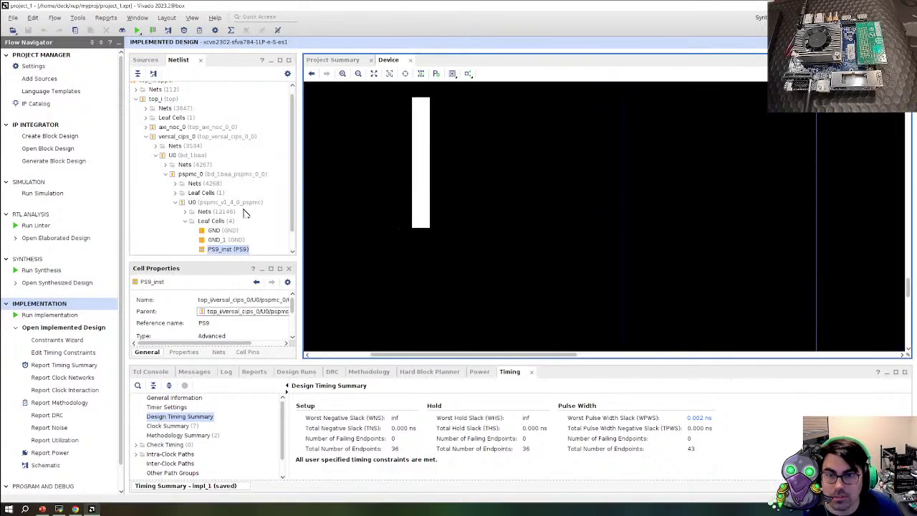
{"action": "scroll", "coordinate": [249, 238], "scroll_direction": "down", "scroll_amount": 1}
{"action": "scroll", "coordinate": [229, 333], "scroll_direction": "down", "scroll_amount": 1}
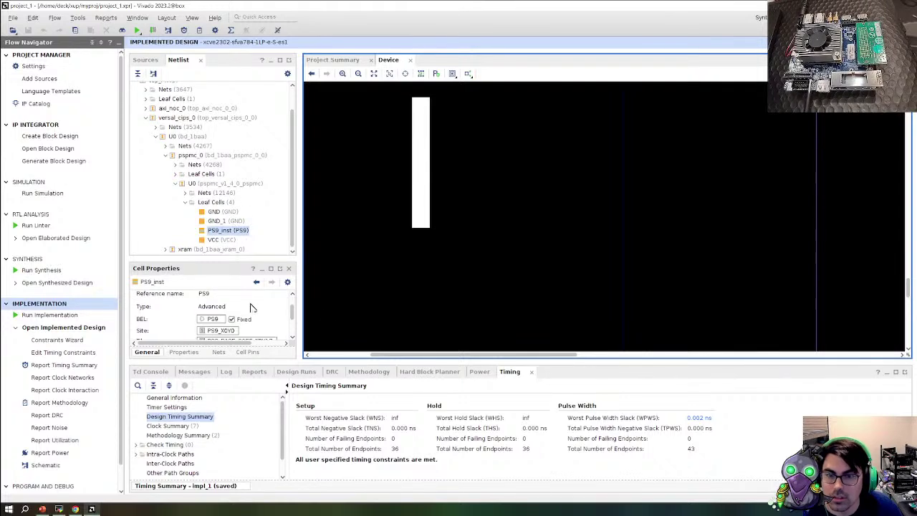
{"action": "scroll", "coordinate": [526, 268], "scroll_direction": "down", "scroll_amount": 3}
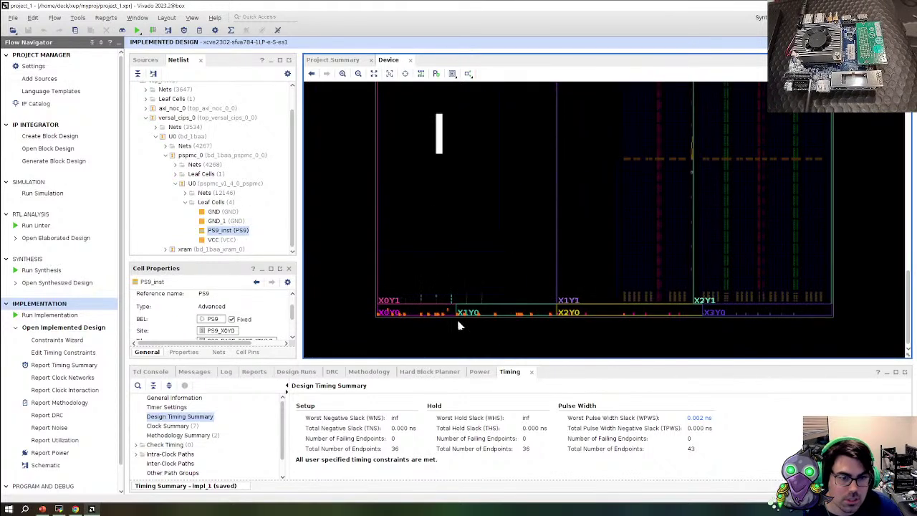
{"action": "scroll", "coordinate": [457, 318], "scroll_direction": "up", "scroll_amount": 3}
{"action": "scroll", "coordinate": [727, 308], "scroll_direction": "up", "scroll_amount": 2}
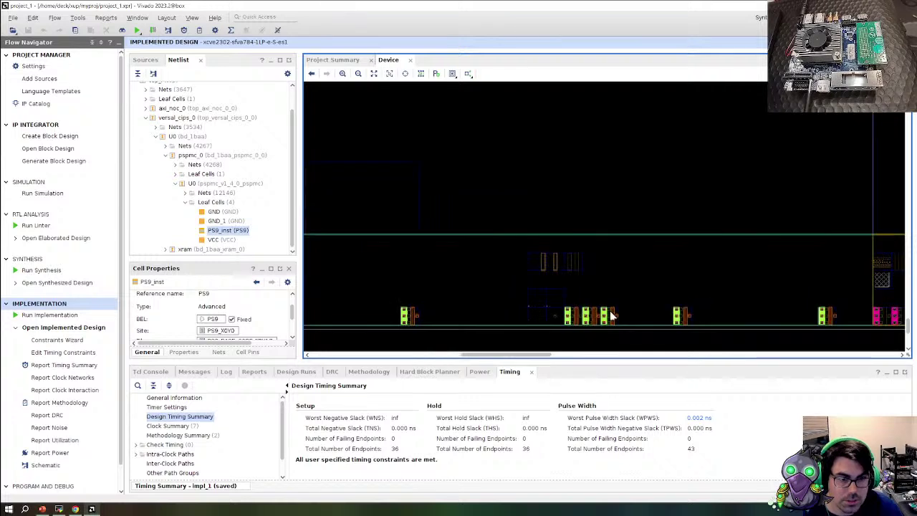
Inspect the memory controller's PHY_RDY pin, NIBBLE[5] XPHY cell and IO_VREF[5] cell placements
{"action": "left_click", "coordinate": [613, 321]}
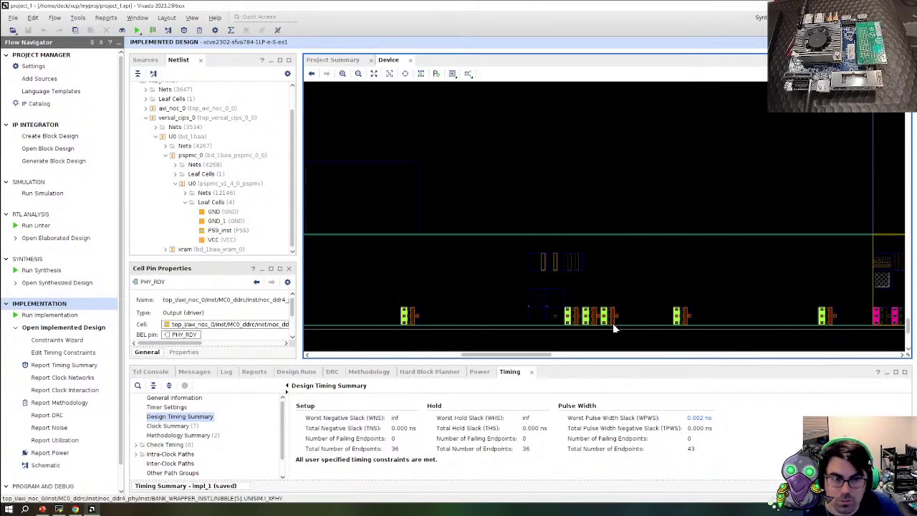
{"action": "left_click", "coordinate": [613, 323]}
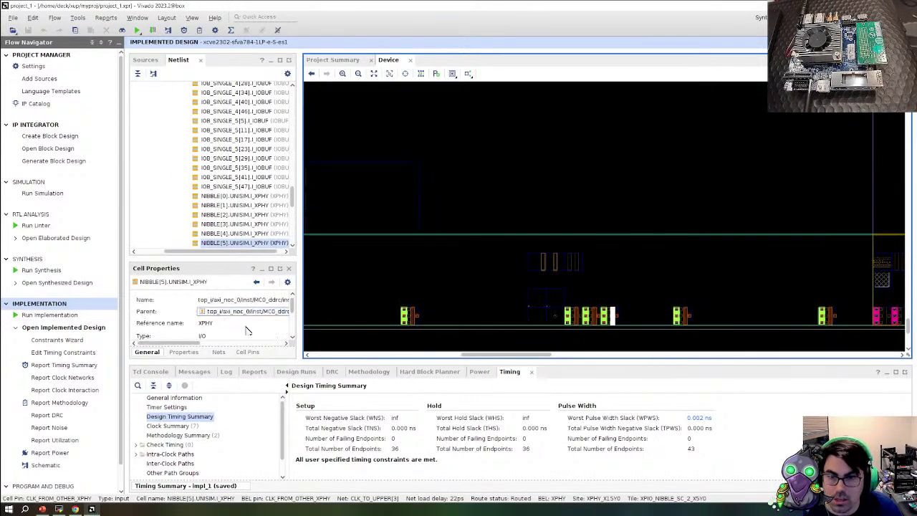
{"action": "scroll", "coordinate": [247, 330], "scroll_direction": "down", "scroll_amount": 1}
{"action": "scroll", "coordinate": [640, 315], "scroll_direction": "up", "scroll_amount": 3}
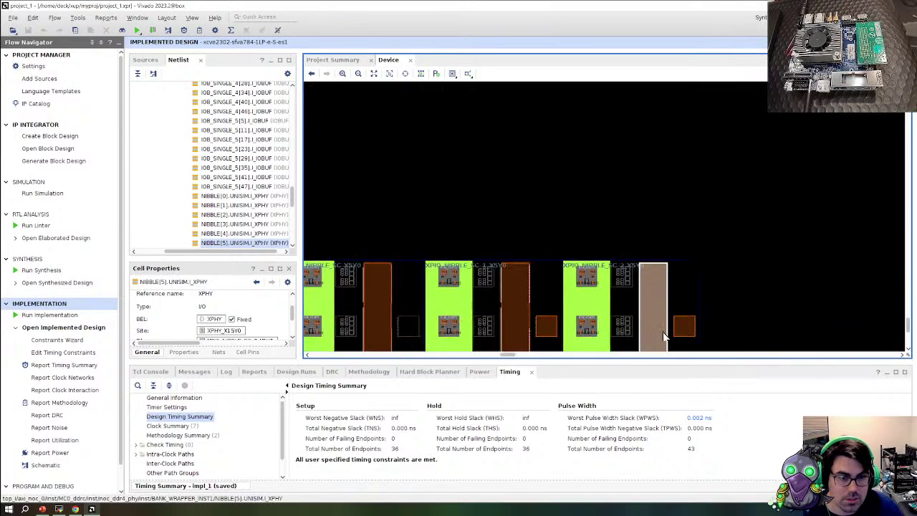
{"action": "scroll", "coordinate": [663, 332], "scroll_direction": "up", "scroll_amount": 1}
{"action": "left_click", "coordinate": [688, 326]}
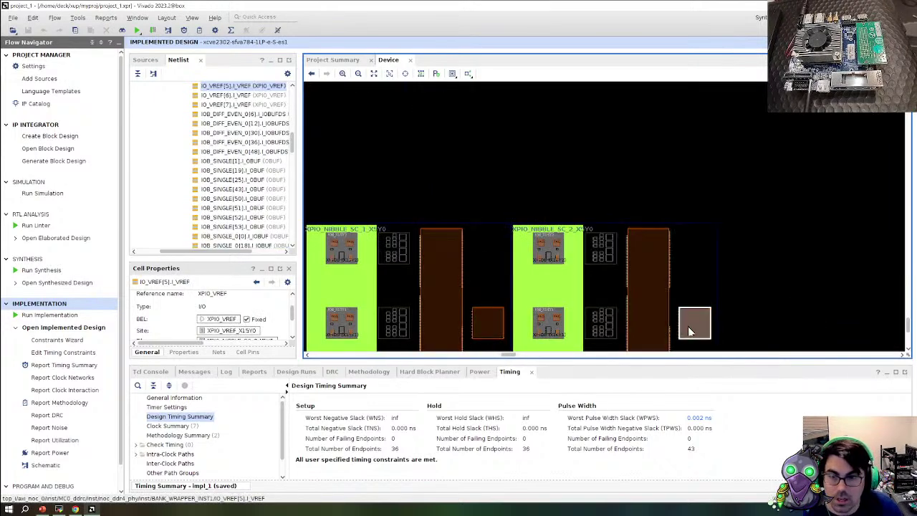
{"action": "scroll", "coordinate": [513, 279], "scroll_direction": "down", "scroll_amount": 4}
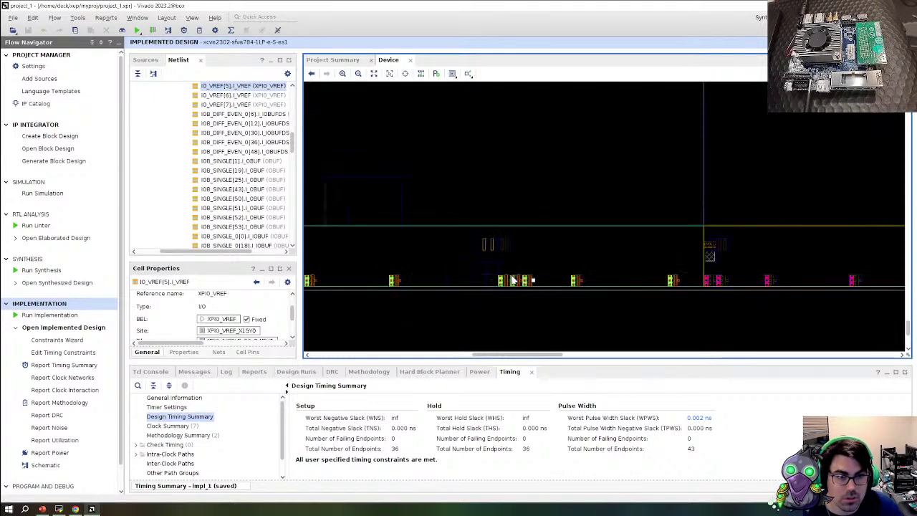
{"action": "scroll", "coordinate": [491, 321], "scroll_direction": "down", "scroll_amount": 3}
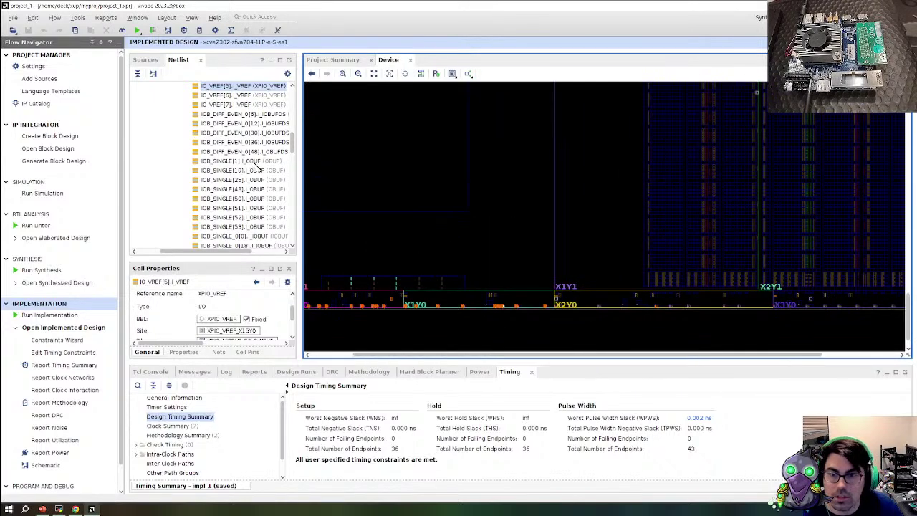
{"action": "scroll", "coordinate": [458, 301], "scroll_direction": "up", "scroll_amount": 3}
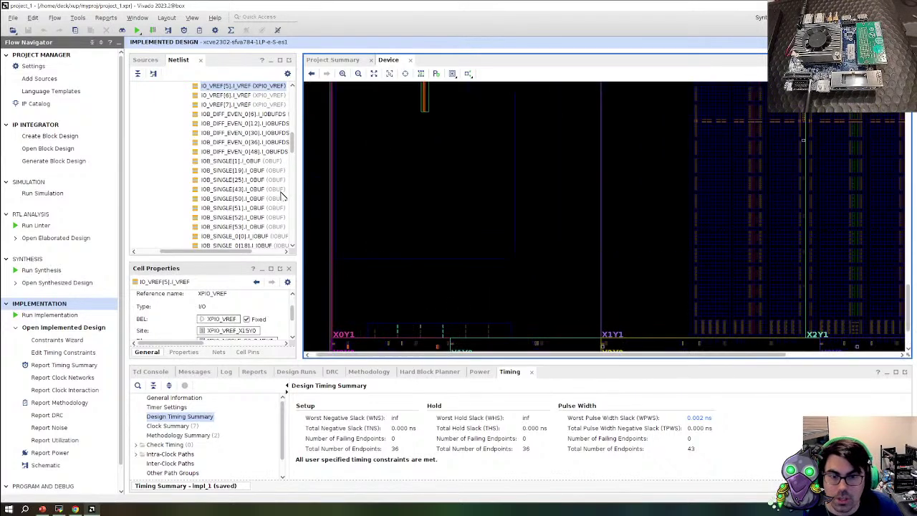
{"action": "scroll", "coordinate": [262, 147], "scroll_direction": "up", "scroll_amount": 10}
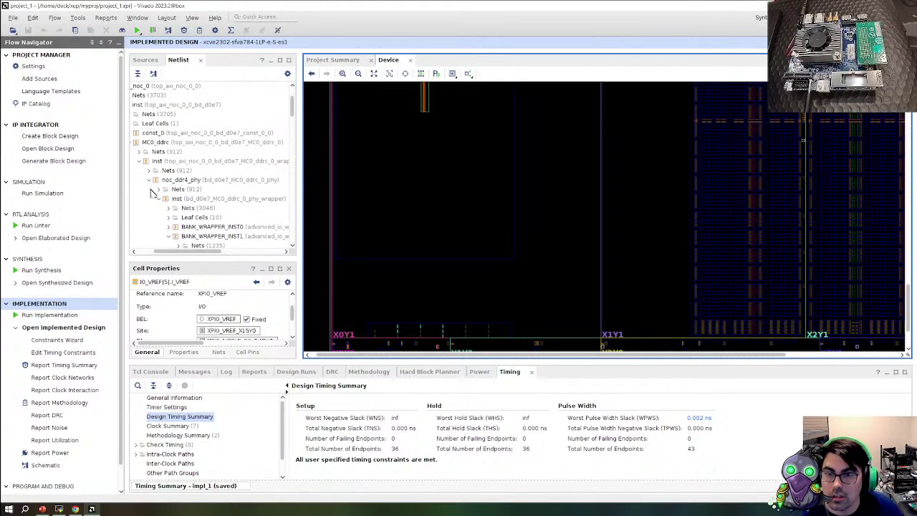
{"action": "left_click", "coordinate": [133, 147]}
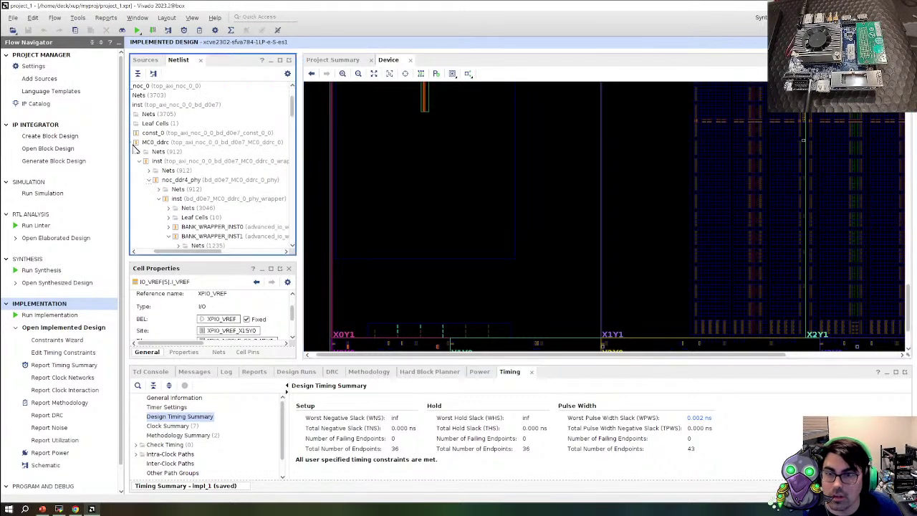
{"action": "left_click_drag", "start_coordinate": [184, 247], "coordinate": [145, 249]}
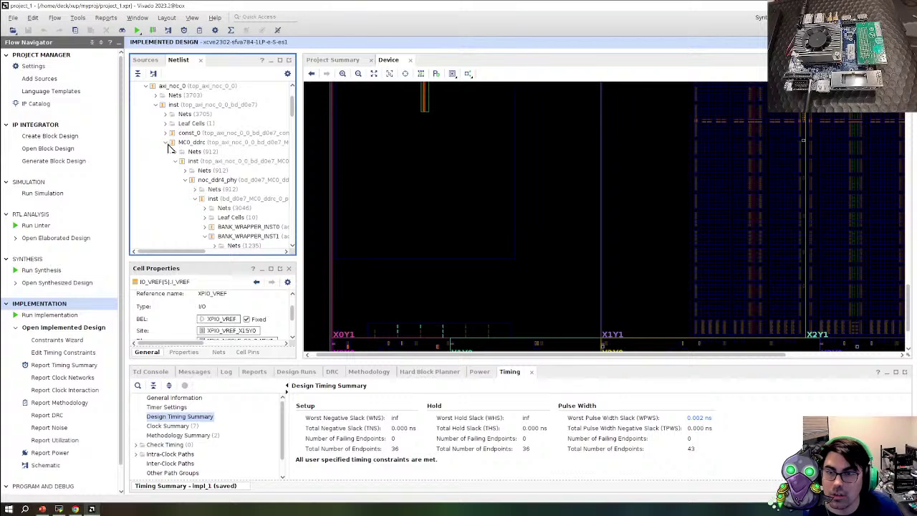
{"action": "left_click", "coordinate": [172, 143]}
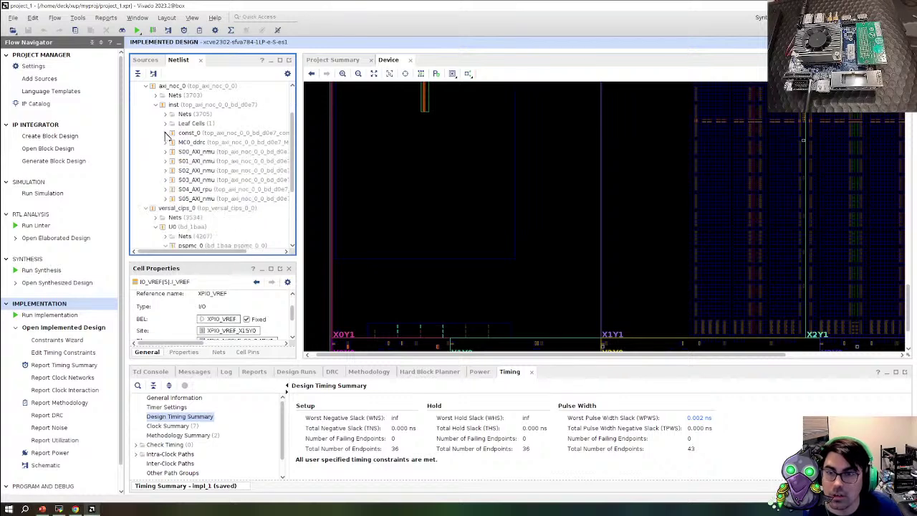
{"action": "left_click", "coordinate": [172, 133]}
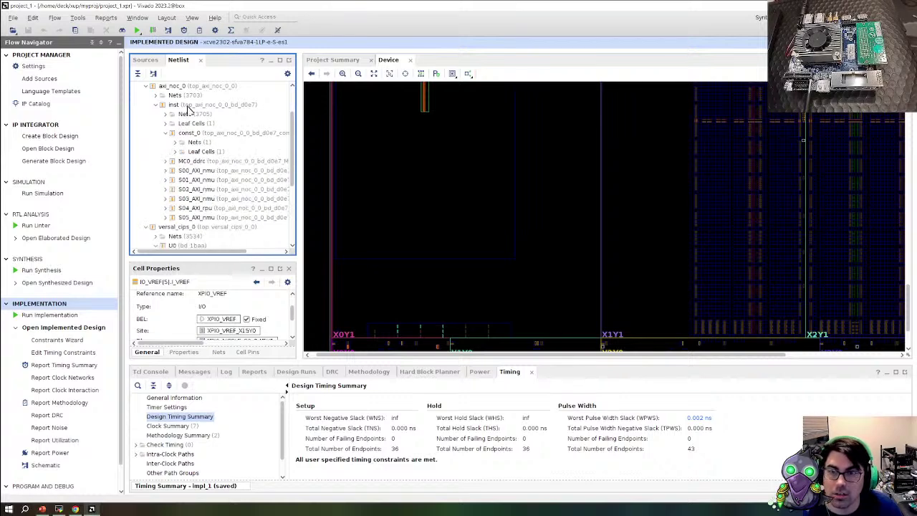
{"action": "left_click", "coordinate": [190, 105]}
{"action": "scroll", "coordinate": [231, 233], "scroll_direction": "down", "scroll_amount": 2}
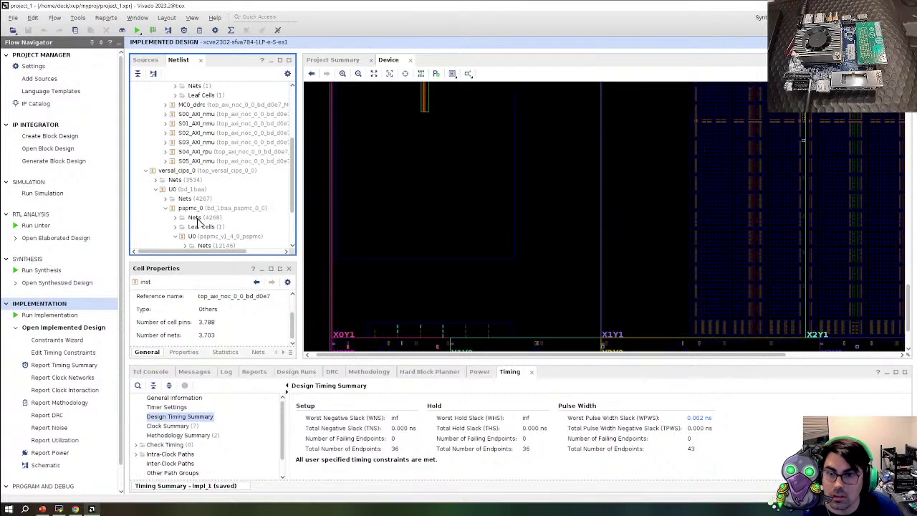
{"action": "scroll", "coordinate": [172, 199], "scroll_direction": "down", "scroll_amount": 2}
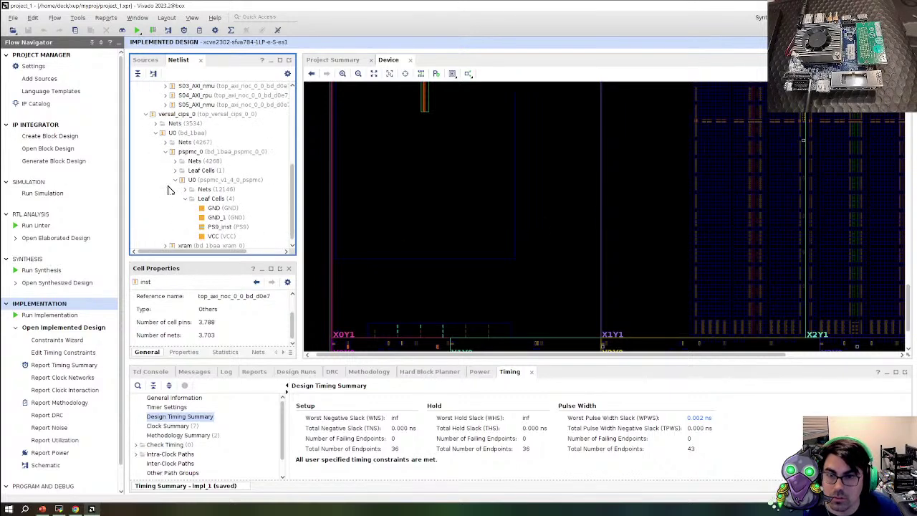
{"action": "left_click", "coordinate": [173, 180]}
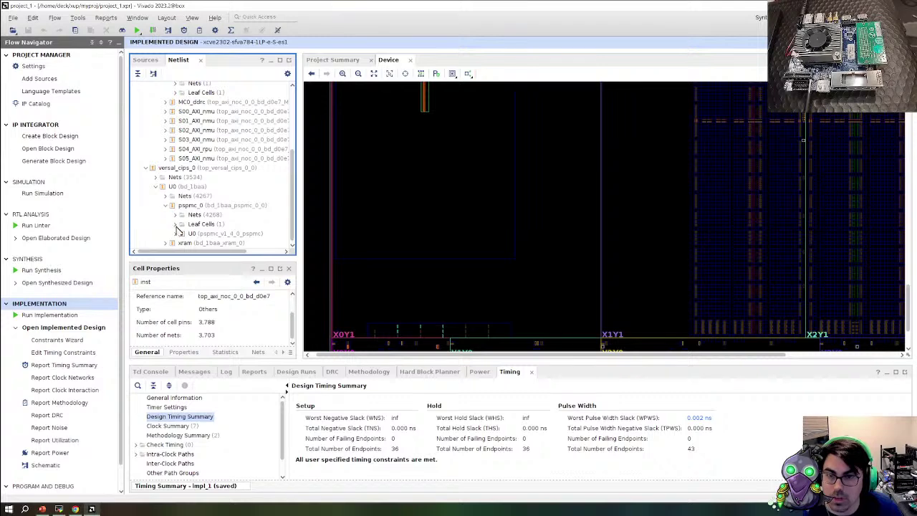
{"action": "left_click", "coordinate": [174, 214]}
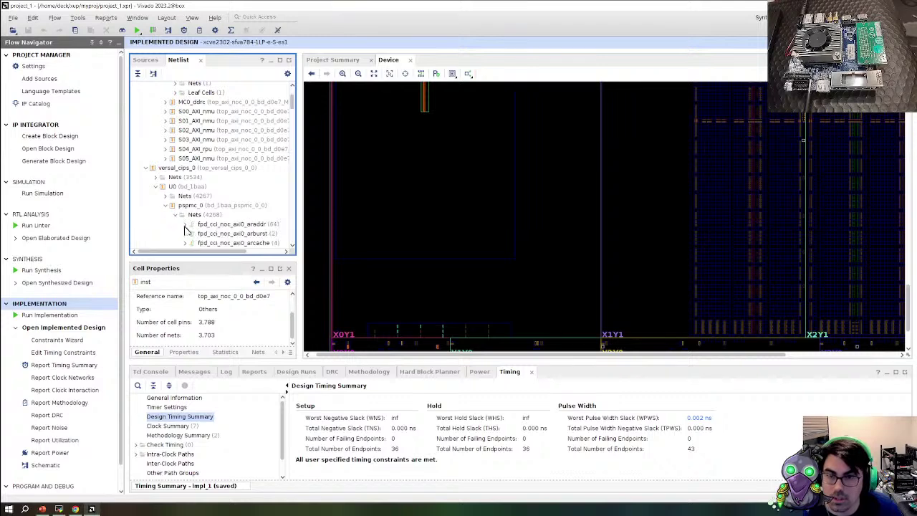
{"action": "scroll", "coordinate": [265, 212], "scroll_direction": "down", "scroll_amount": 3}
{"action": "scroll", "coordinate": [267, 213], "scroll_direction": "down", "scroll_amount": 10}
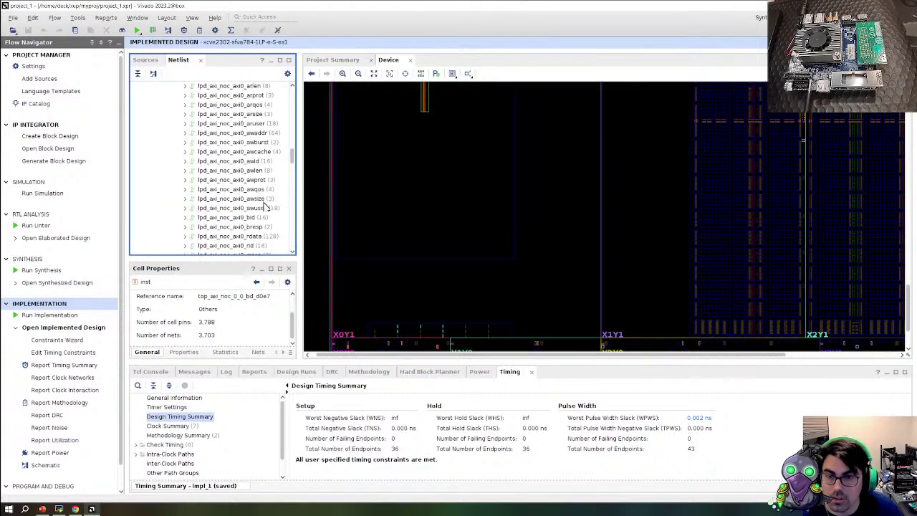
{"action": "left_click", "coordinate": [249, 190]}
{"action": "left_click", "coordinate": [420, 73]}
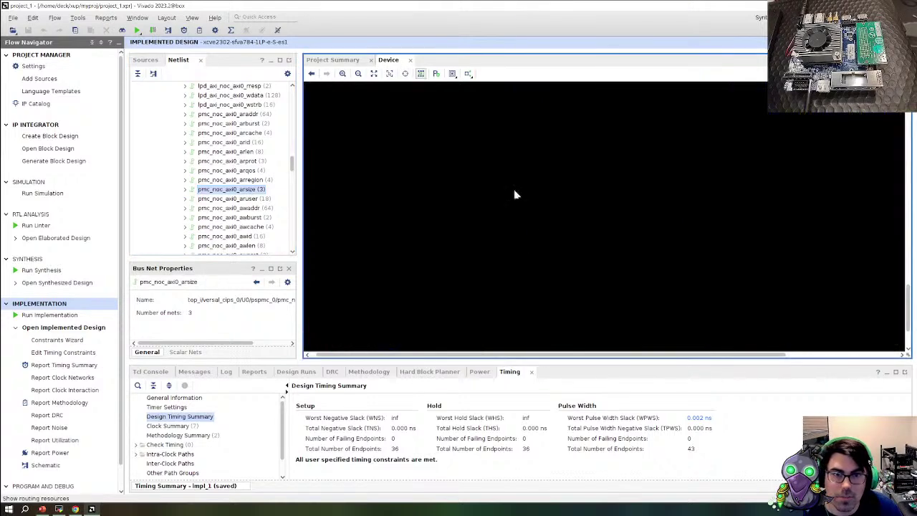
{"action": "scroll", "coordinate": [458, 251], "scroll_direction": "down", "scroll_amount": 4}
{"action": "scroll", "coordinate": [588, 266], "scroll_direction": "up", "scroll_amount": 2}
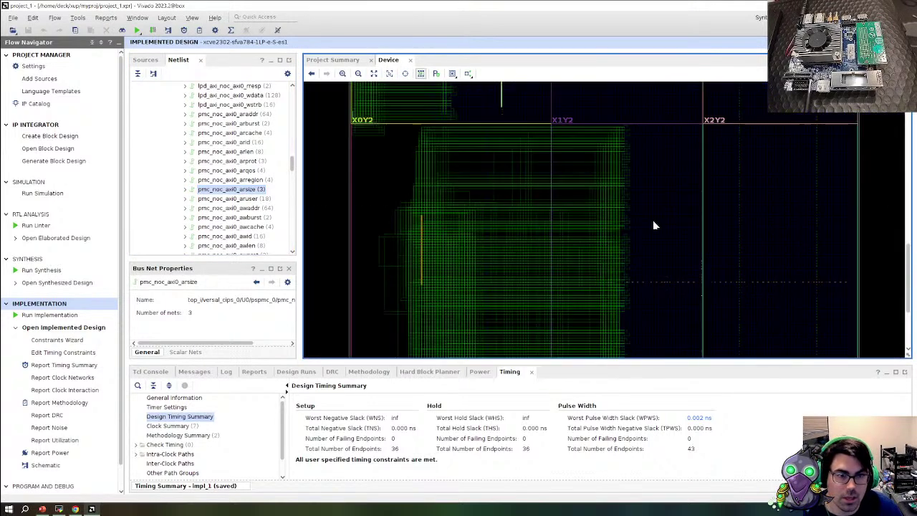
{"action": "scroll", "coordinate": [650, 190], "scroll_direction": "up", "scroll_amount": 2}
{"action": "scroll", "coordinate": [661, 192], "scroll_direction": "up", "scroll_amount": 2}
{"action": "scroll", "coordinate": [660, 190], "scroll_direction": "up", "scroll_amount": 2}
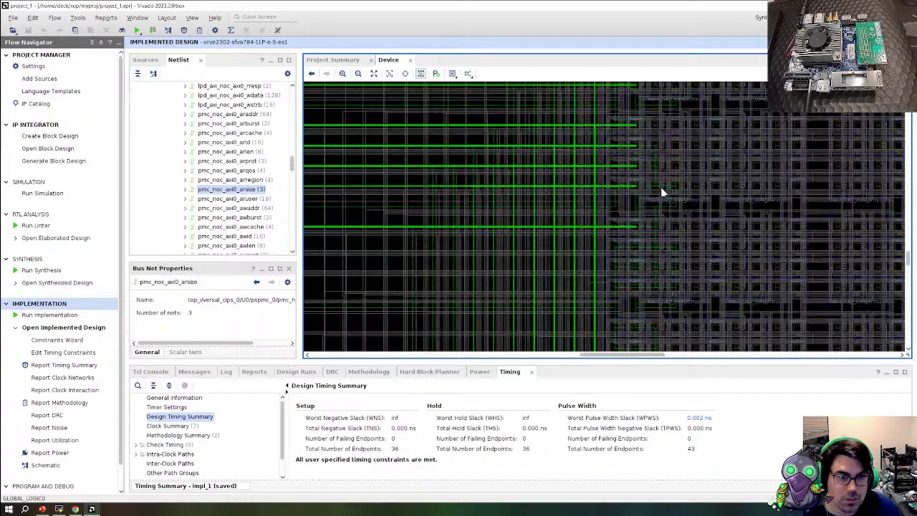
{"action": "scroll", "coordinate": [644, 233], "scroll_direction": "up", "scroll_amount": 1}
{"action": "scroll", "coordinate": [617, 251], "scroll_direction": "up", "scroll_amount": 1}
{"action": "scroll", "coordinate": [616, 258], "scroll_direction": "up", "scroll_amount": 2}
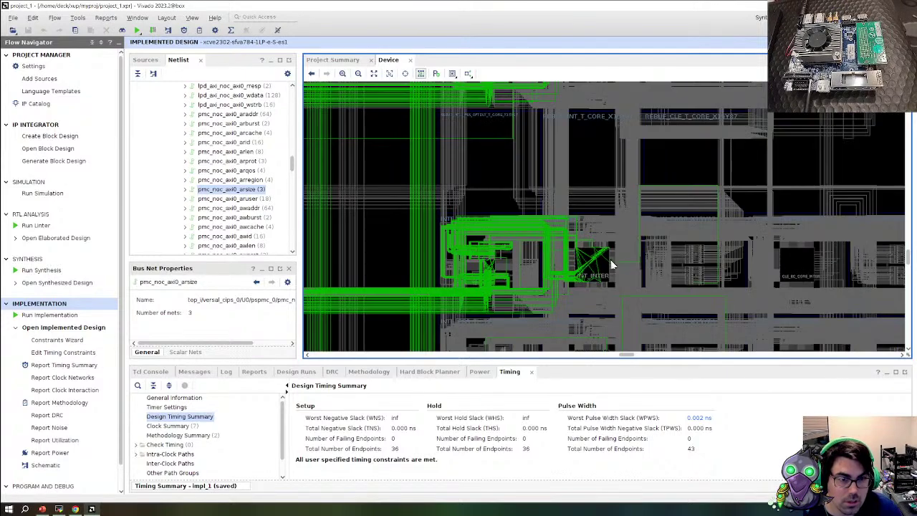
{"action": "scroll", "coordinate": [570, 262], "scroll_direction": "down", "scroll_amount": 6}
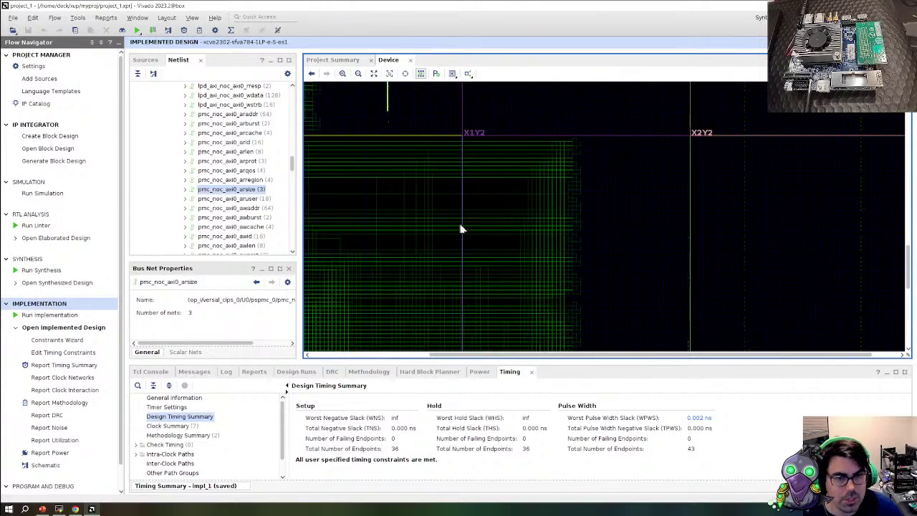
{"action": "scroll", "coordinate": [472, 208], "scroll_direction": "down", "scroll_amount": 3}
{"action": "scroll", "coordinate": [524, 279], "scroll_direction": "up", "scroll_amount": 4}
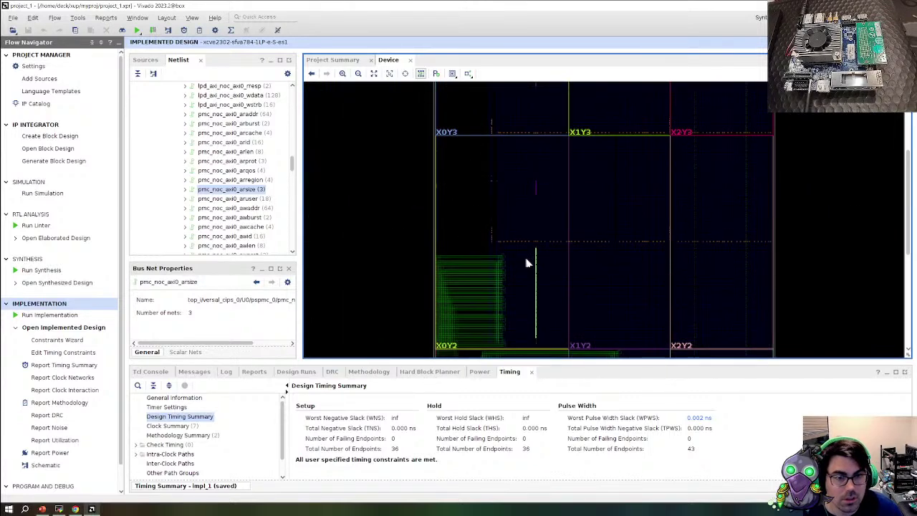
{"action": "scroll", "coordinate": [485, 280], "scroll_direction": "up", "scroll_amount": 4}
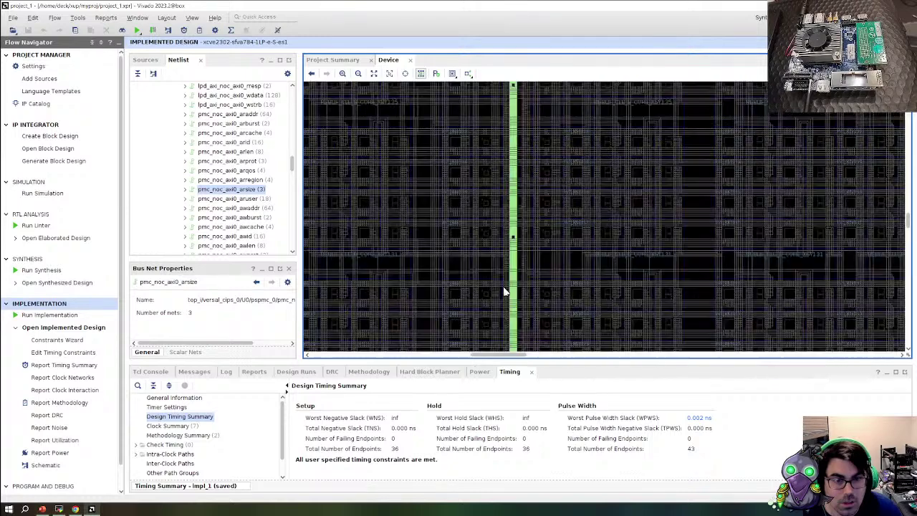
{"action": "left_click_drag", "start_coordinate": [479, 354], "coordinate": [388, 353]}
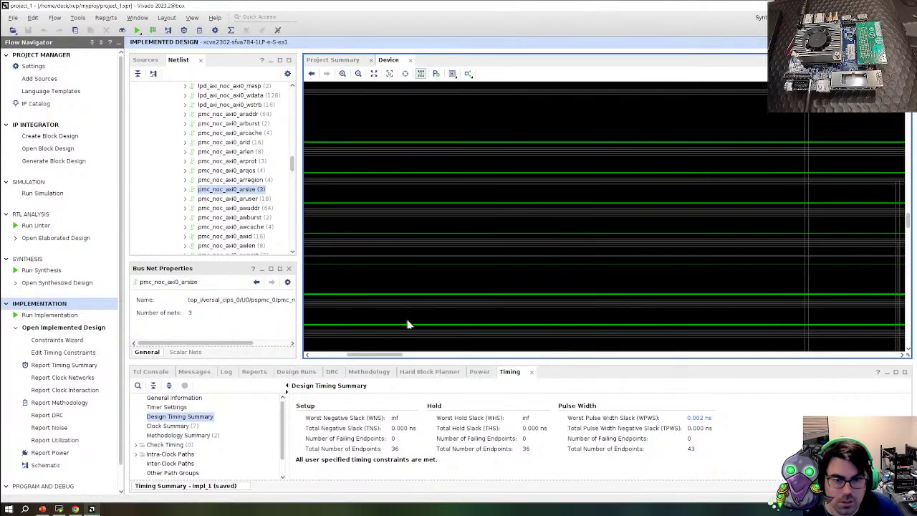
{"action": "scroll", "coordinate": [408, 309], "scroll_direction": "down", "scroll_amount": 3}
{"action": "scroll", "coordinate": [362, 304], "scroll_direction": "down", "scroll_amount": 4}
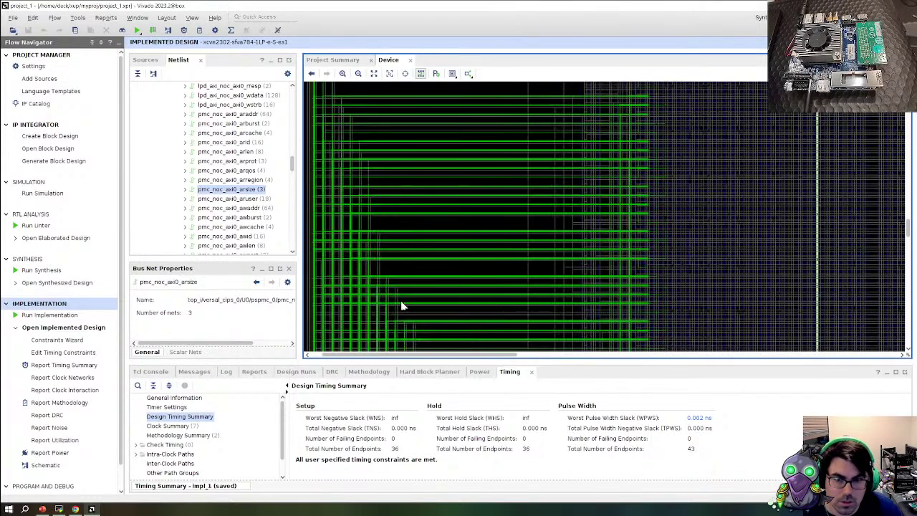
{"action": "scroll", "coordinate": [514, 240], "scroll_direction": "up", "scroll_amount": 4}
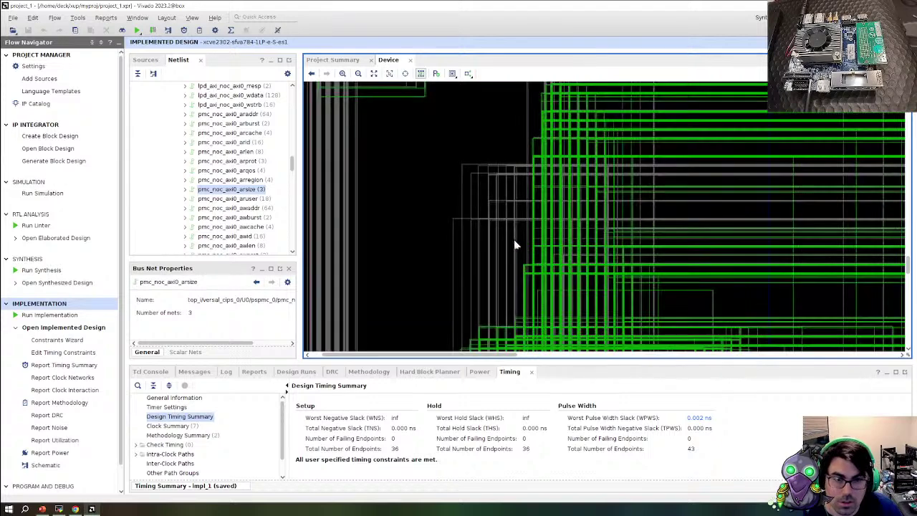
{"action": "left_click", "coordinate": [542, 243]}
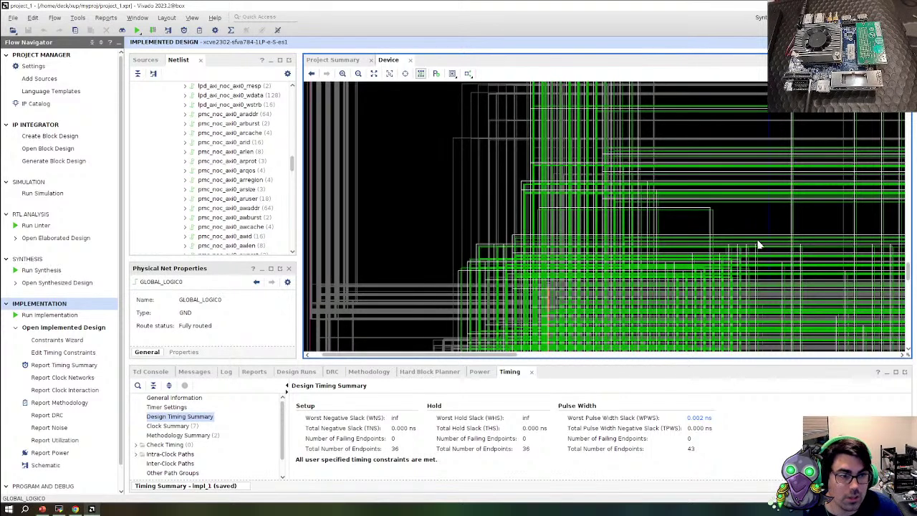
{"action": "scroll", "coordinate": [745, 245], "scroll_direction": "up", "scroll_amount": 2}
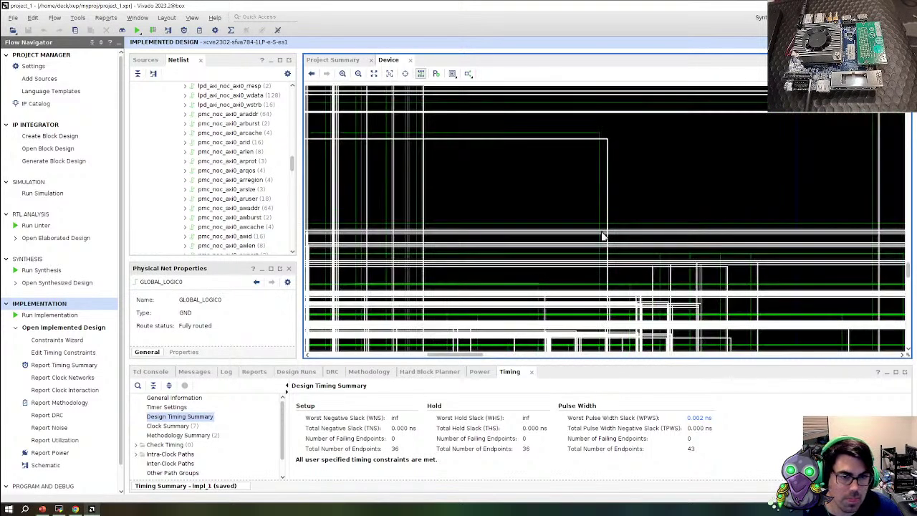
{"action": "left_click", "coordinate": [595, 228]}
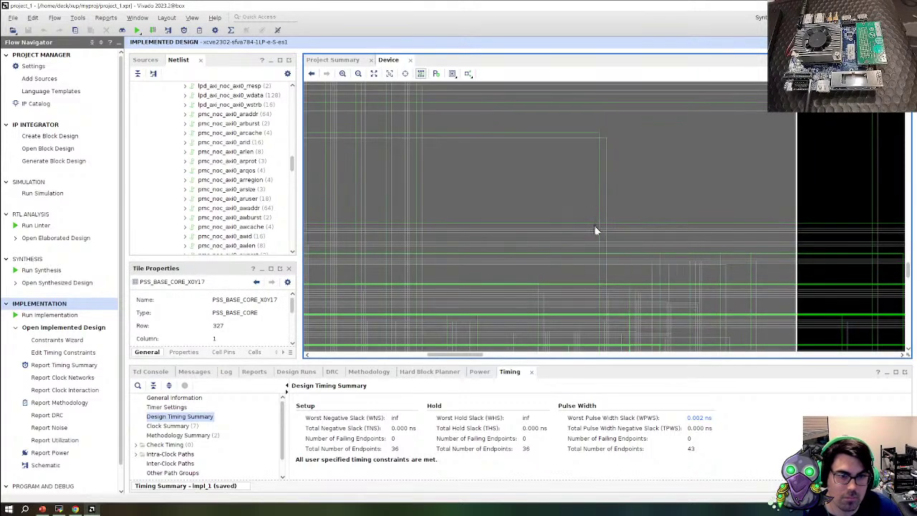
{"action": "scroll", "coordinate": [594, 225], "scroll_direction": "up", "scroll_amount": 3}
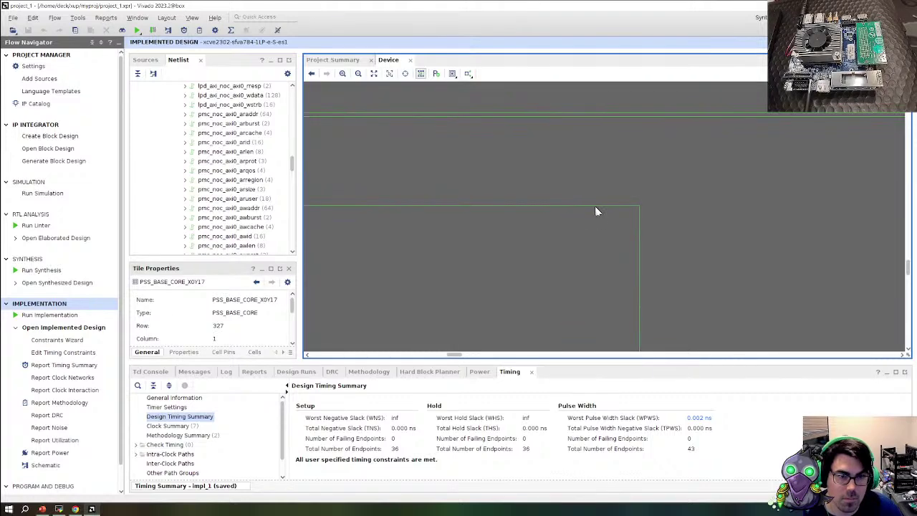
{"action": "left_click", "coordinate": [595, 211]}
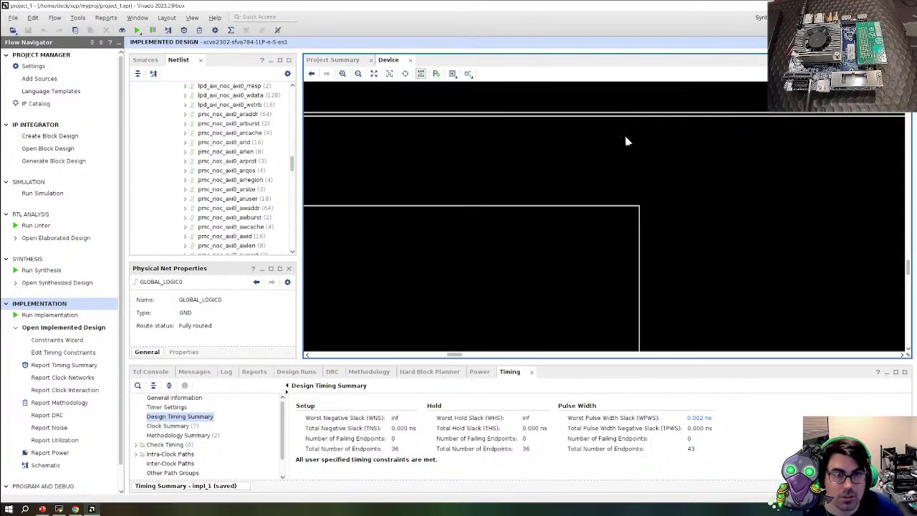
{"action": "scroll", "coordinate": [625, 141], "scroll_direction": "down", "scroll_amount": 1}
{"action": "scroll", "coordinate": [625, 143], "scroll_direction": "down", "scroll_amount": 6}
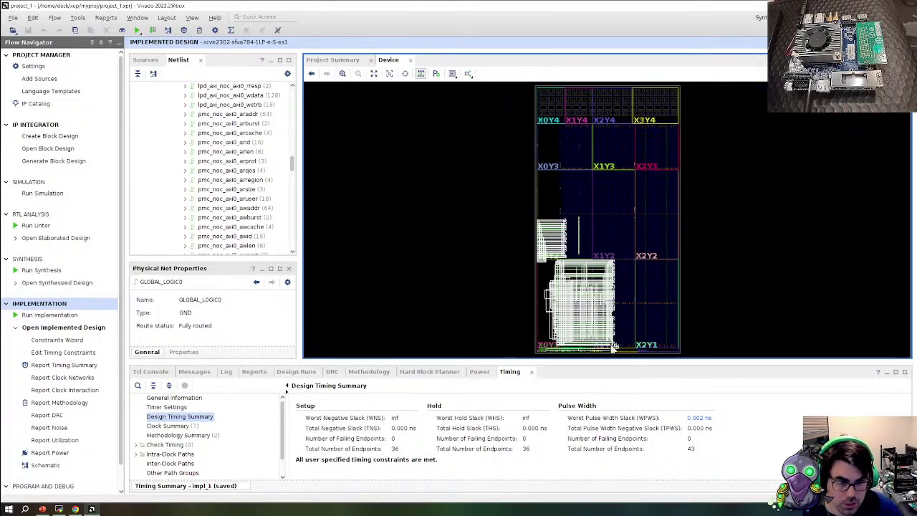
{"action": "scroll", "coordinate": [591, 355], "scroll_direction": "up", "scroll_amount": 4}
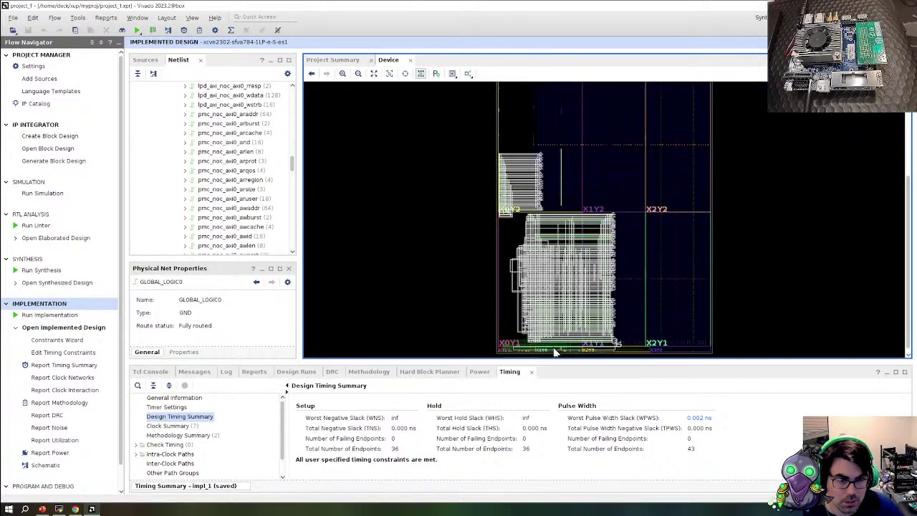
{"action": "scroll", "coordinate": [530, 330], "scroll_direction": "down", "scroll_amount": 1}
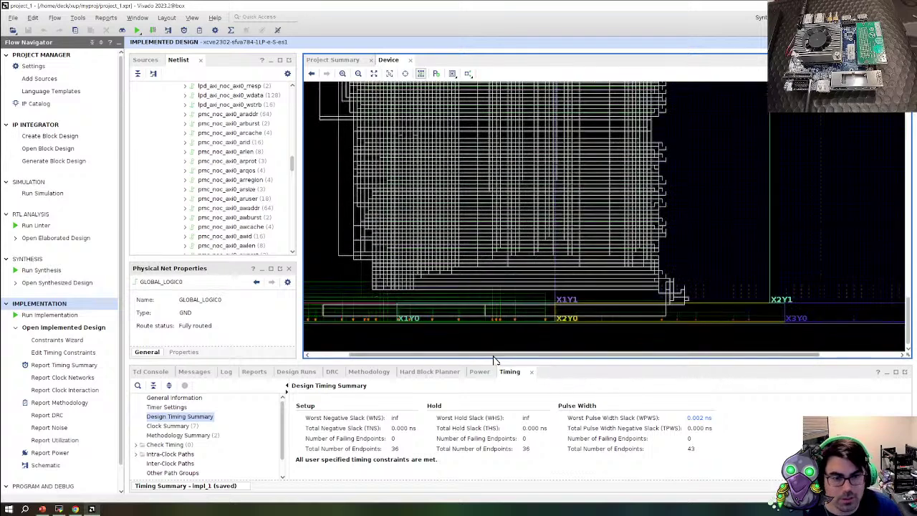
{"action": "left_click_drag", "start_coordinate": [459, 354], "coordinate": [455, 354]}
{"action": "scroll", "coordinate": [639, 263], "scroll_direction": "down", "scroll_amount": 4}
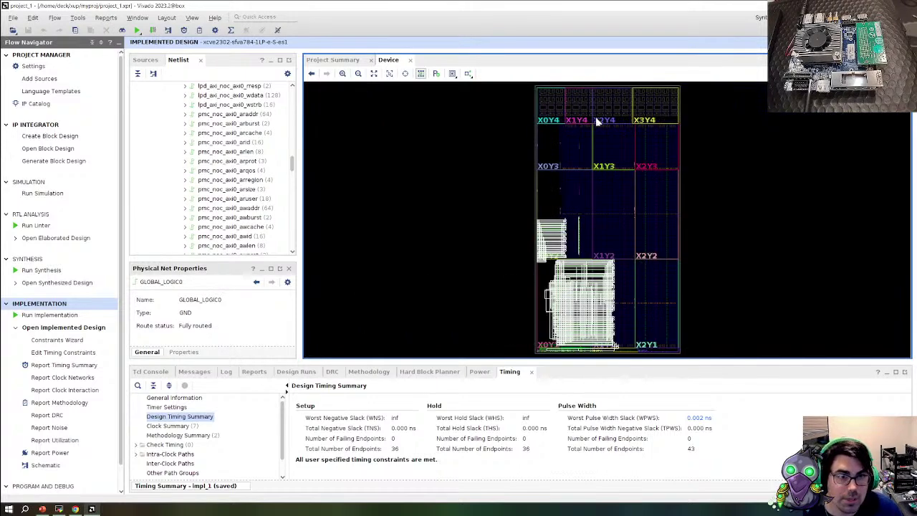
{"action": "scroll", "coordinate": [586, 105], "scroll_direction": "up", "scroll_amount": 3}
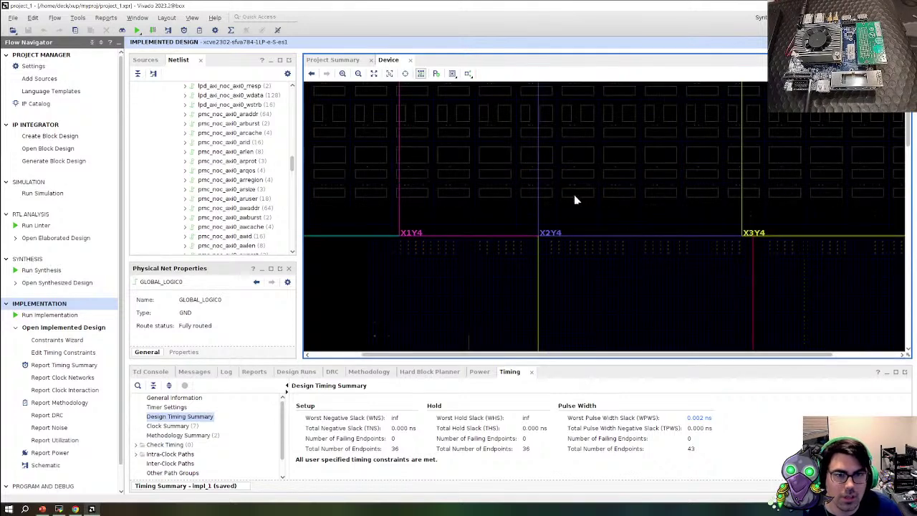
{"action": "scroll", "coordinate": [573, 187], "scroll_direction": "up", "scroll_amount": 1}
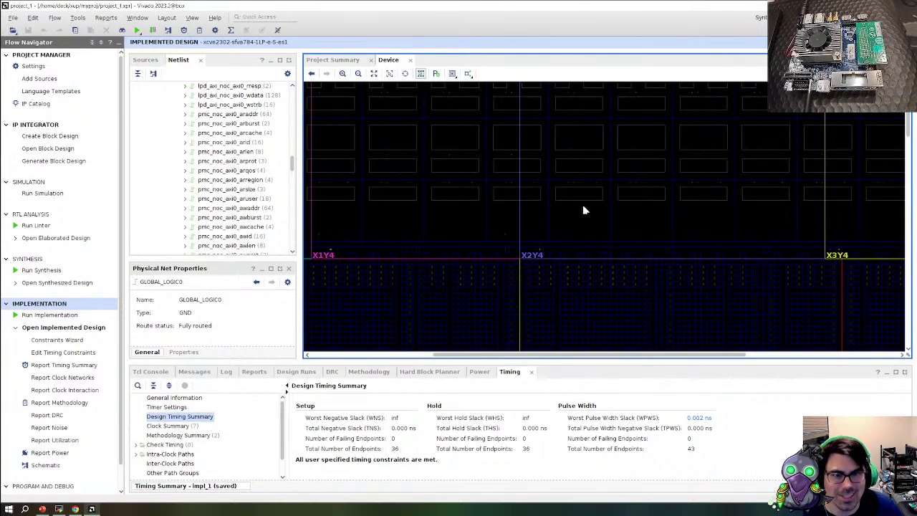
{"action": "scroll", "coordinate": [582, 204], "scroll_direction": "up", "scroll_amount": 2}
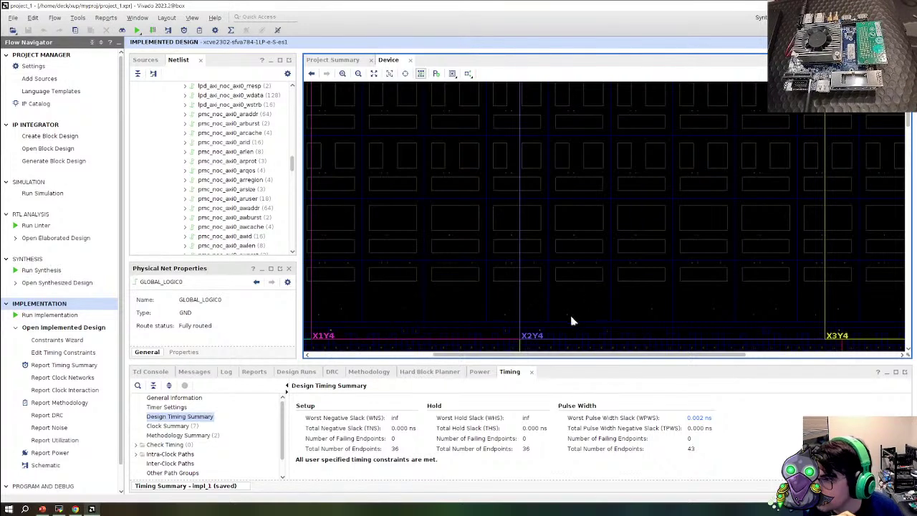
Inspect the X7Y0 tile's shim switch, array switch, memory group and AIE_ML_CORE_X7Y0 sites
{"action": "left_click", "coordinate": [591, 274]}
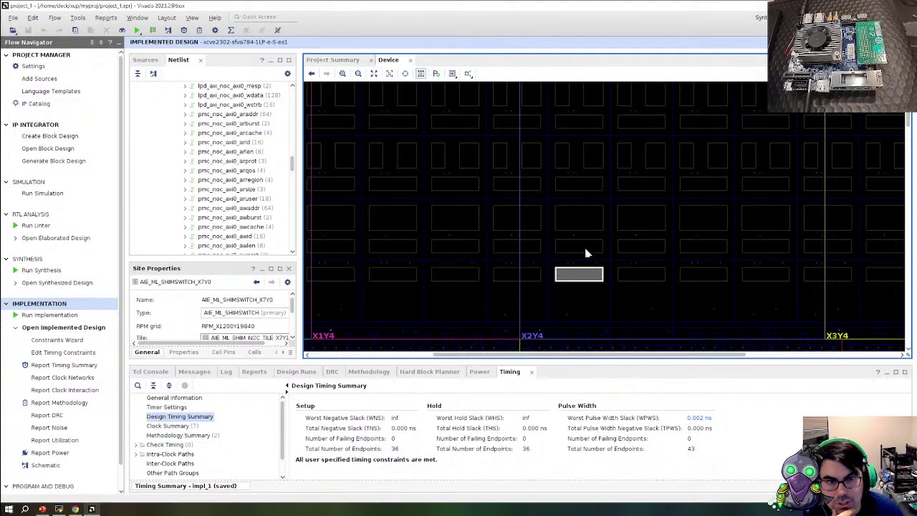
{"action": "left_click", "coordinate": [586, 247]}
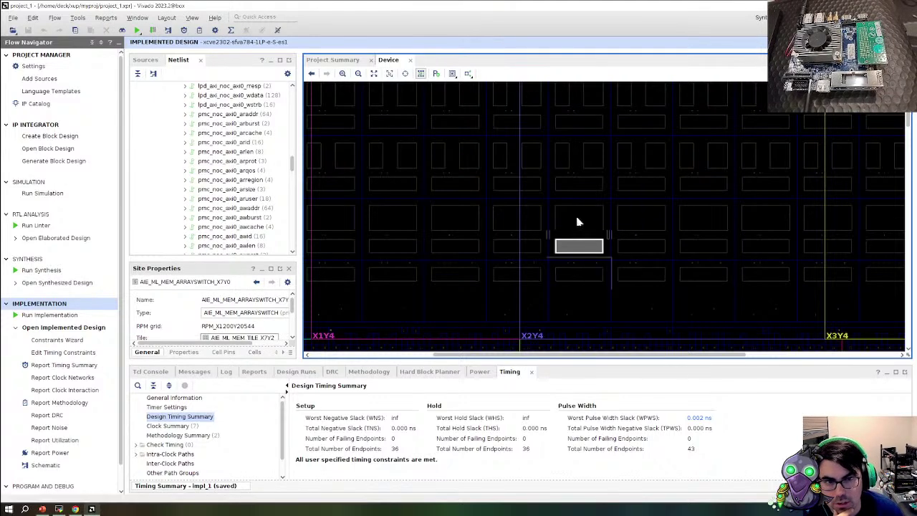
{"action": "left_click", "coordinate": [579, 220]}
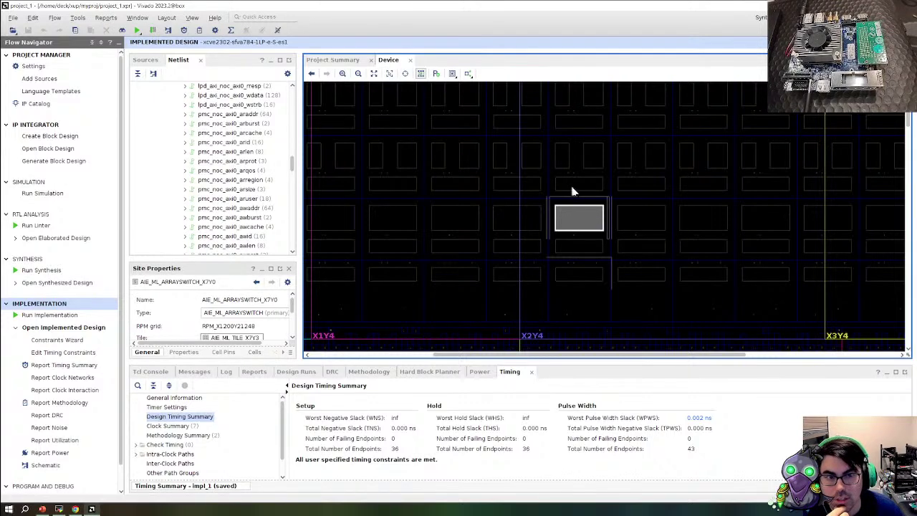
{"action": "left_click", "coordinate": [572, 188]}
{"action": "left_click", "coordinate": [565, 165]}
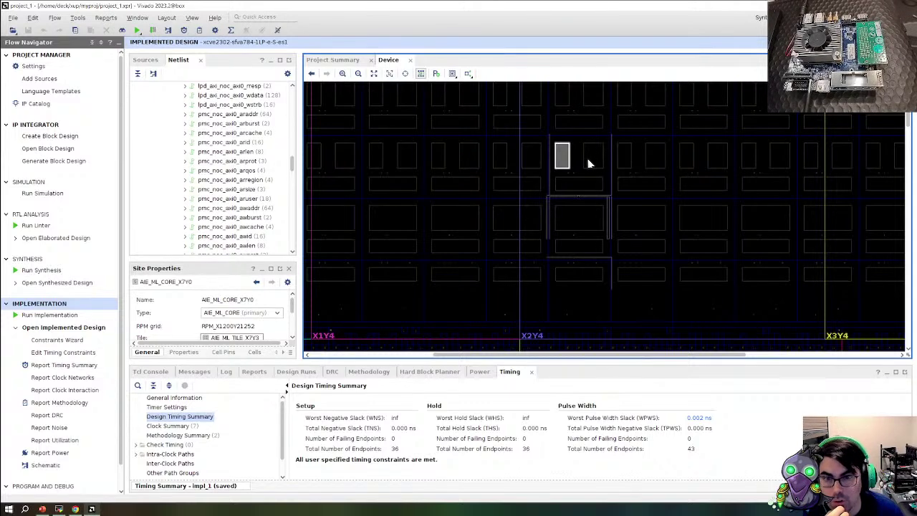
{"action": "left_click", "coordinate": [587, 161]}
Inspect the AIE_ML_CORE_X7Y1 core site and its neighbouring switch and memory group sites
{"action": "scroll", "coordinate": [595, 197], "scroll_direction": "up", "scroll_amount": 2}
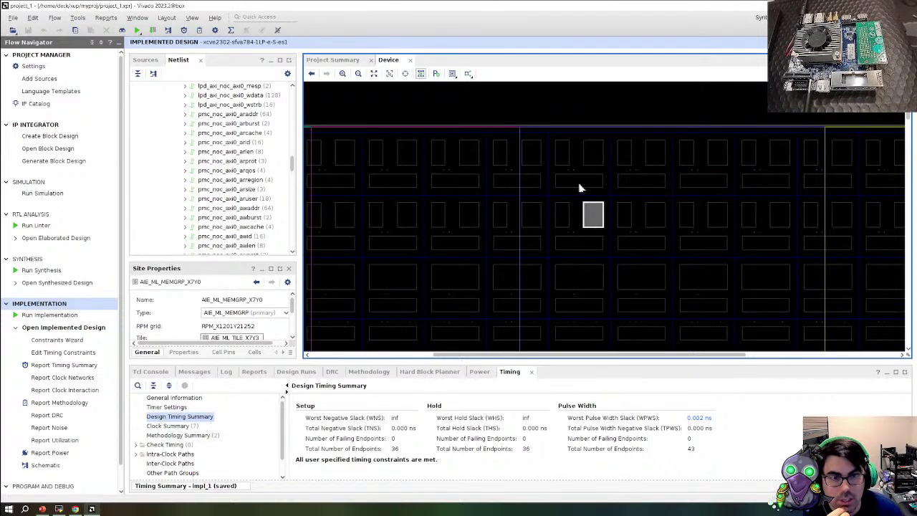
{"action": "left_click", "coordinate": [579, 183]}
{"action": "left_click", "coordinate": [565, 151]}
{"action": "left_click", "coordinate": [589, 160]}
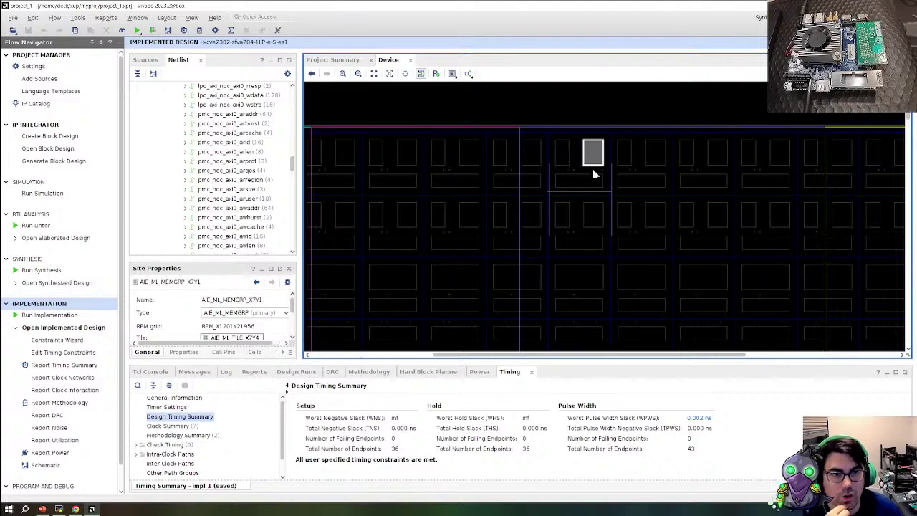
{"action": "left_click", "coordinate": [563, 159]}
{"action": "left_click", "coordinate": [565, 219]}
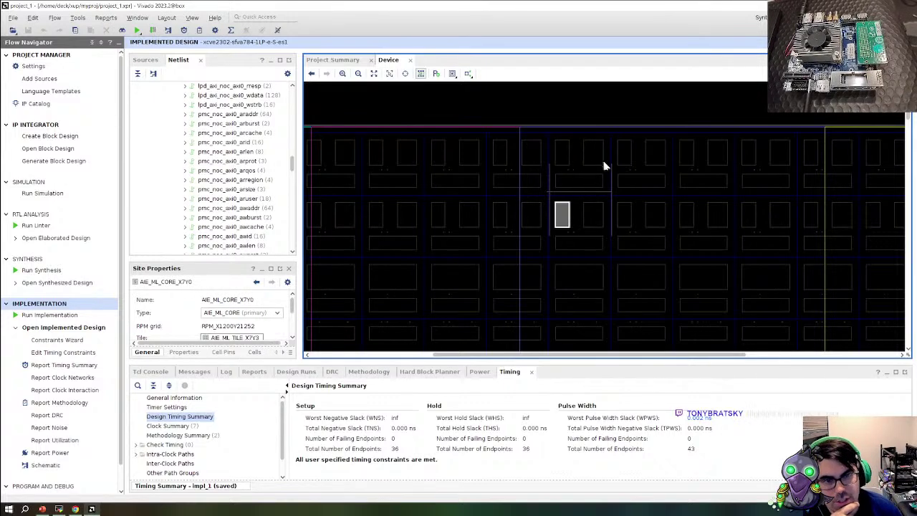
{"action": "left_click", "coordinate": [600, 157]}
{"action": "left_click", "coordinate": [596, 213]}
{"action": "scroll", "coordinate": [570, 200], "scroll_direction": "down", "scroll_amount": 4}
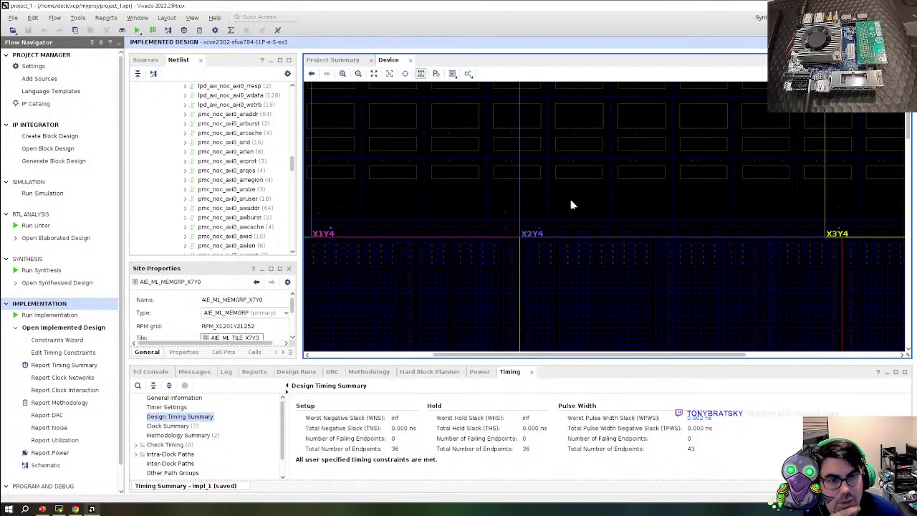
{"action": "scroll", "coordinate": [583, 217], "scroll_direction": "up", "scroll_amount": 2}
{"action": "left_click", "coordinate": [589, 221]}
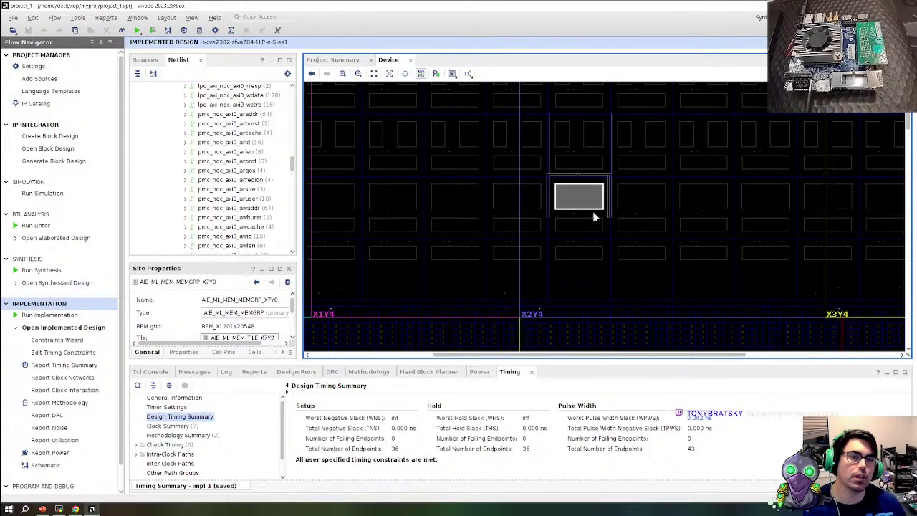
{"action": "scroll", "coordinate": [594, 217], "scroll_direction": "down", "scroll_amount": 2}
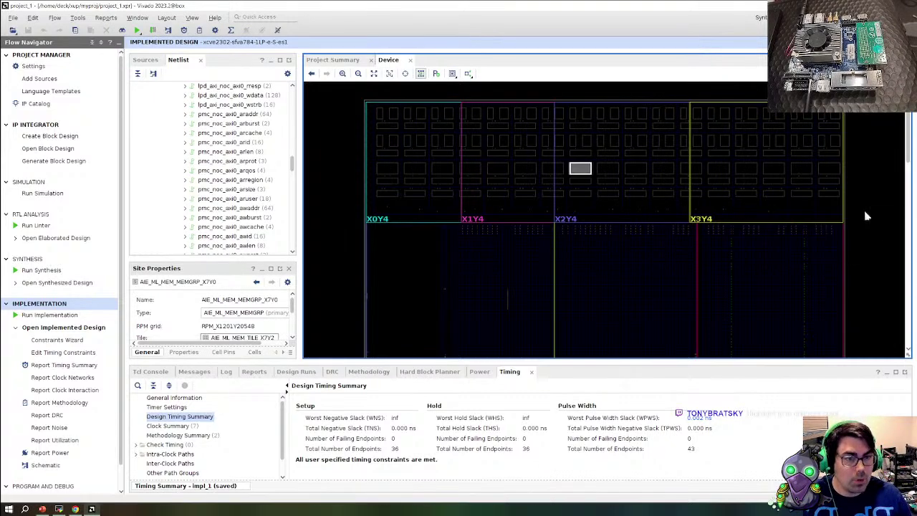
Inspect memory tiles AIE_ML_MEM_TILE_X15Y2 and X14Y2, then bring up the Versal AI Edge page
{"action": "left_click", "coordinate": [827, 170]}
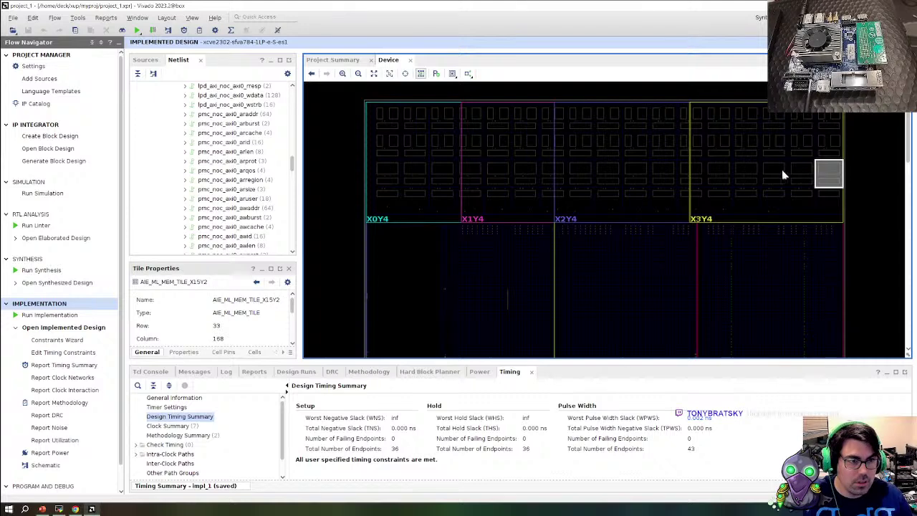
{"action": "key", "text": "Left"}
{"action": "key", "text": "Left"}
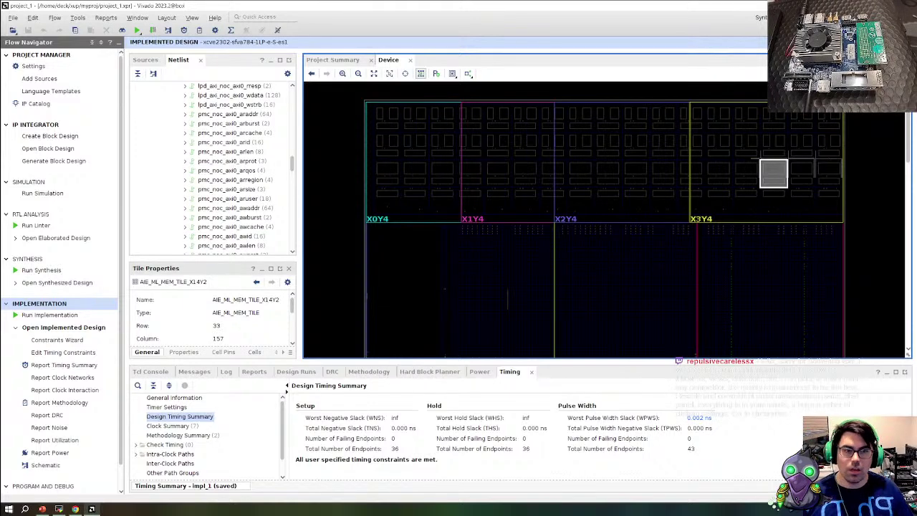
{"action": "mouse_move", "coordinate": [610, 168]}
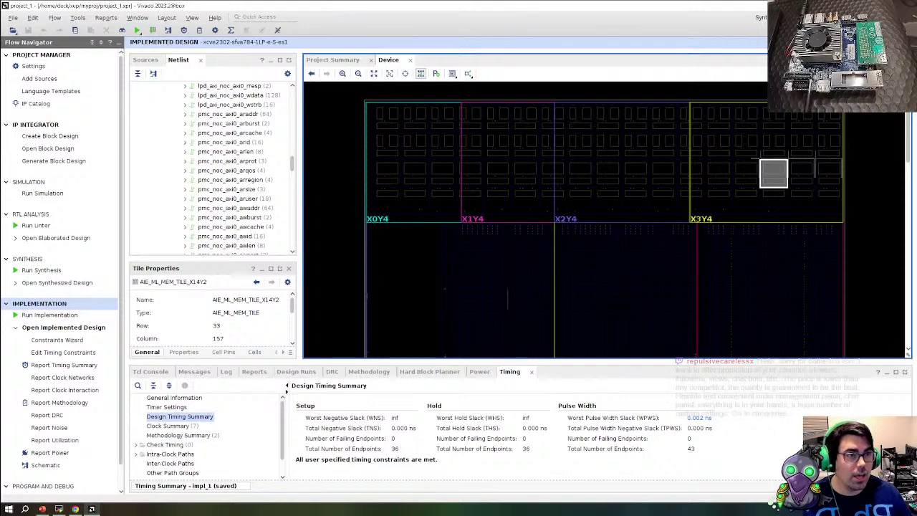
{"action": "key", "text": "alt+Tab"}
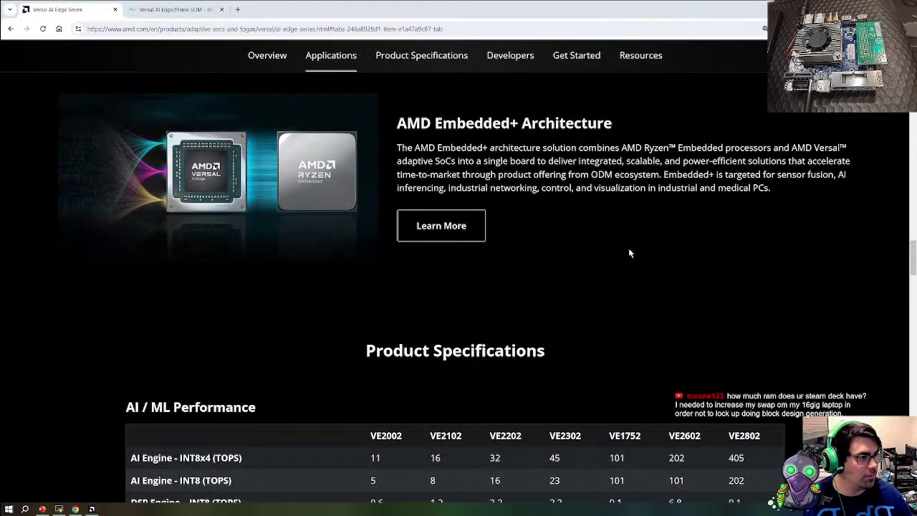
Run 'vitis -classic' at a fresh MobaXterm shell prompt, correcting the mistyped option
{"action": "key", "text": "alt+Tab"}
{"action": "key", "text": "Return"}
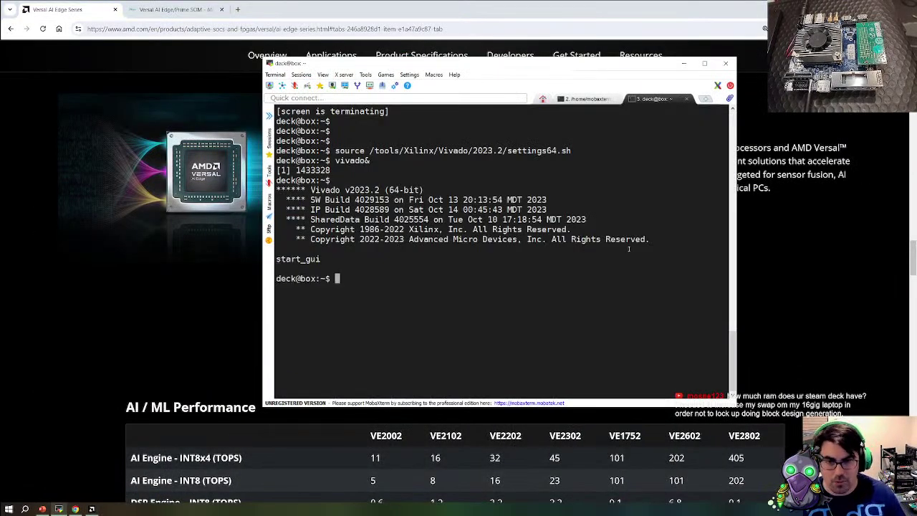
{"action": "type", "text": "vitis -hello"}
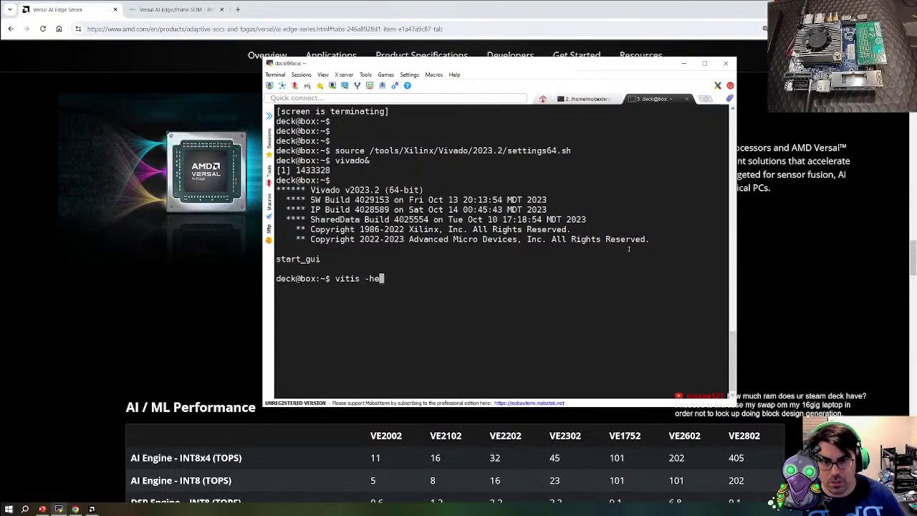
{"action": "key", "text": "BackSpace"}
{"action": "key", "text": "BackSpace"}
{"action": "key", "text": "BackSpace"}
{"action": "key", "text": "BackSpace"}
{"action": "key", "text": "BackSpace"}
{"action": "type", "text": "c"}
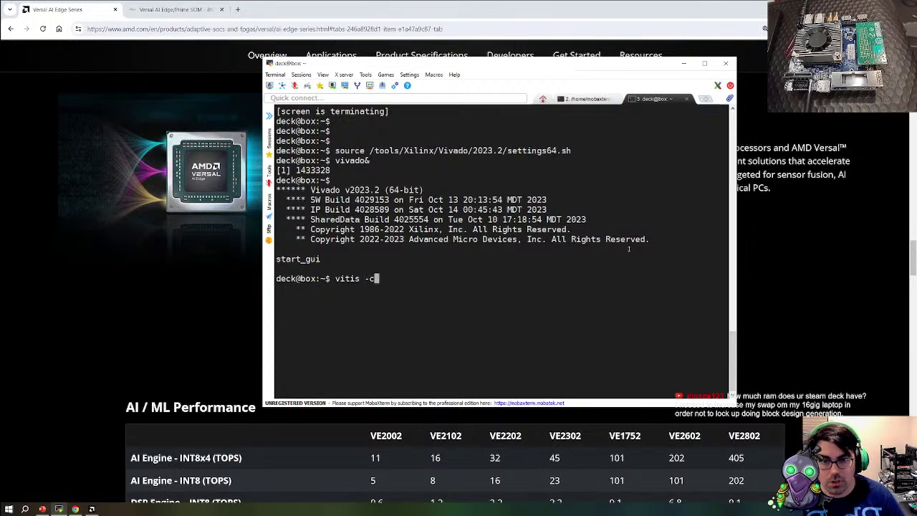
{"action": "type", "text": "lassic"}
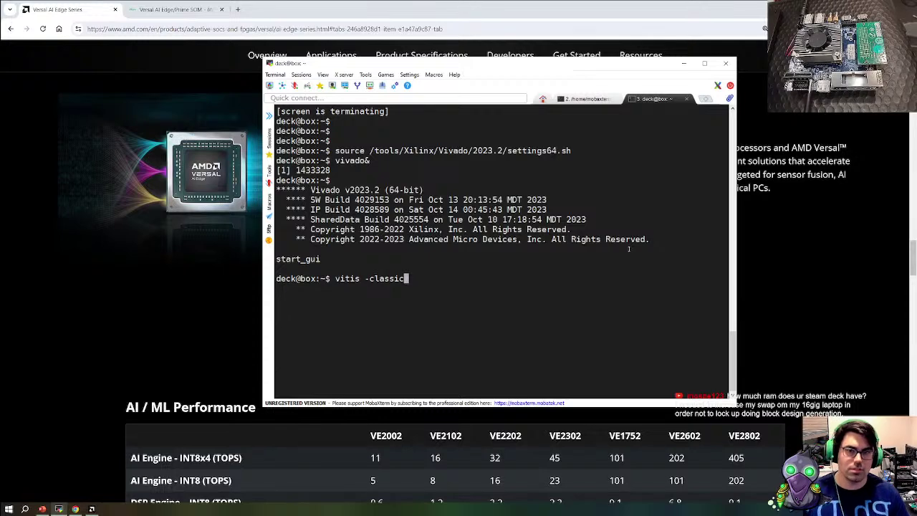
{"action": "key", "text": "Return"}
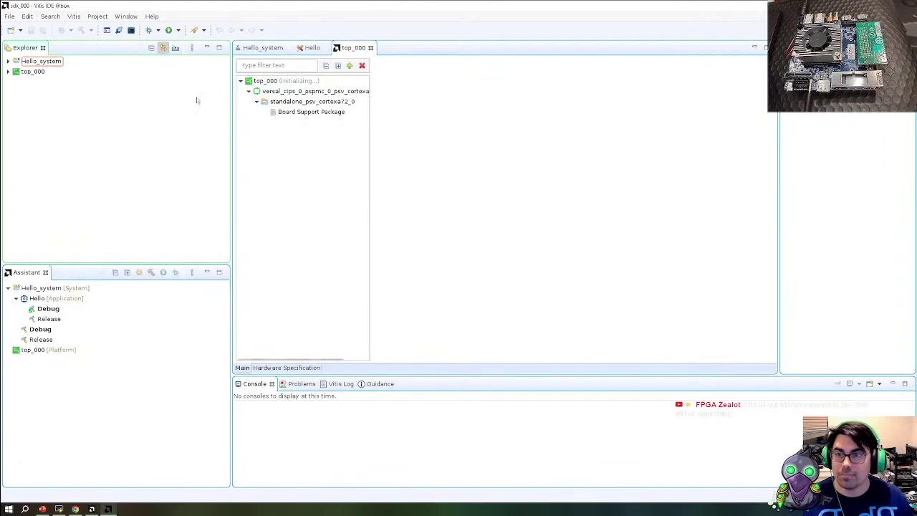
Relaunch Vitis in workspace sdk_001 by editing the sdk_000 path under Switch Workspace > Other
{"action": "left_click", "coordinate": [9, 15]}
{"action": "mouse_move", "coordinate": [43, 176]}
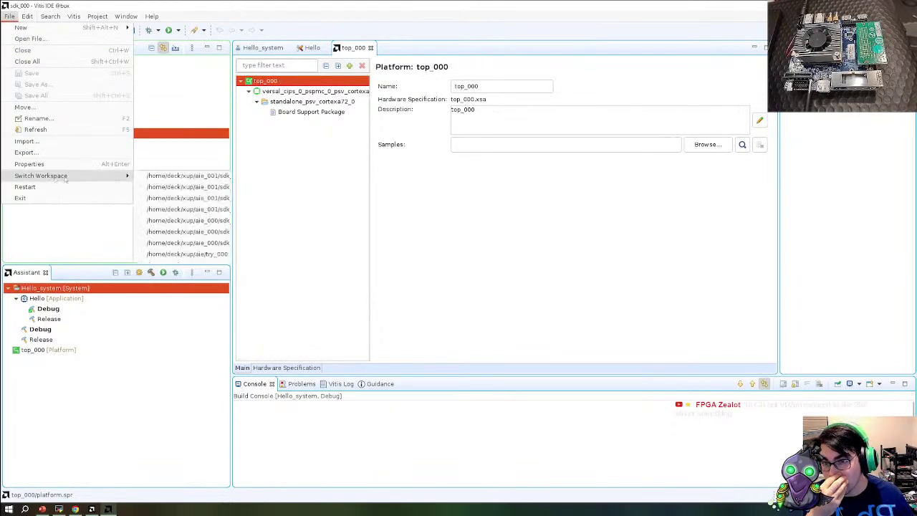
{"action": "left_click", "coordinate": [209, 277]}
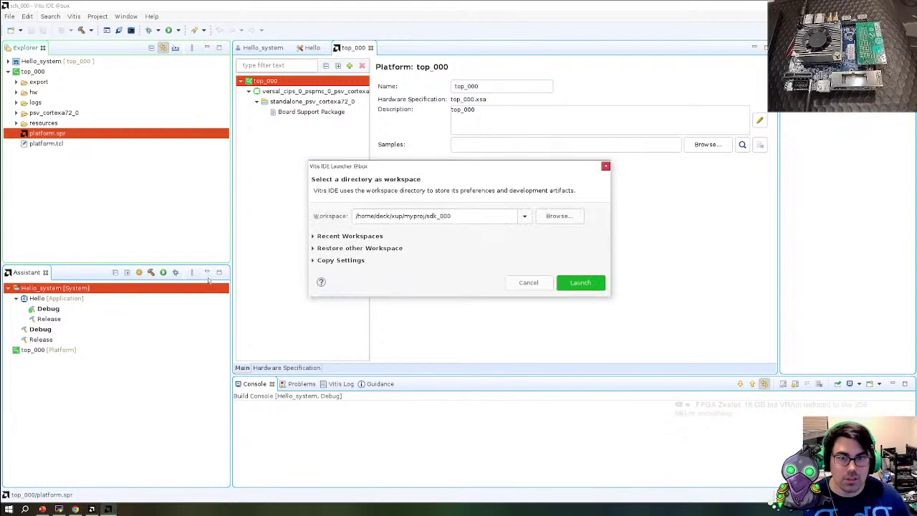
{"action": "left_click", "coordinate": [477, 208]}
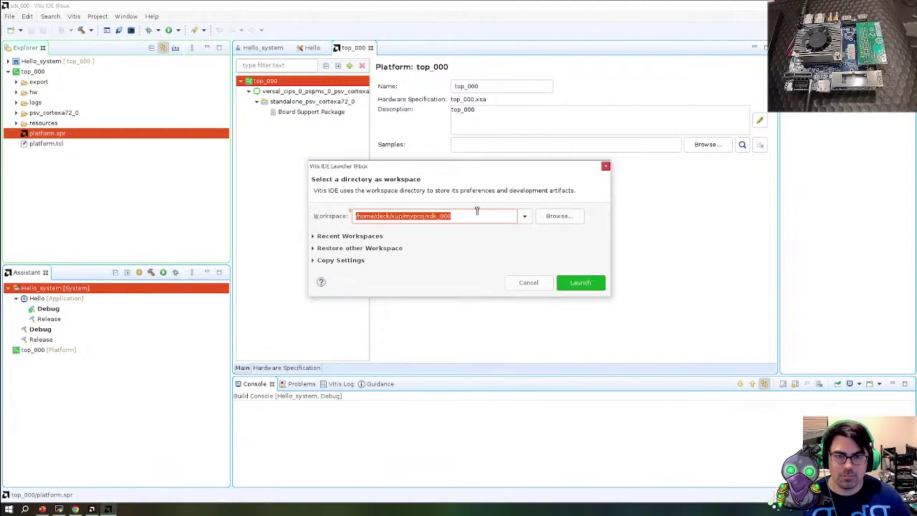
{"action": "left_click", "coordinate": [477, 211]}
{"action": "key", "text": "BackSpace"}
{"action": "type", "text": "1"}
{"action": "key", "text": "Return"}
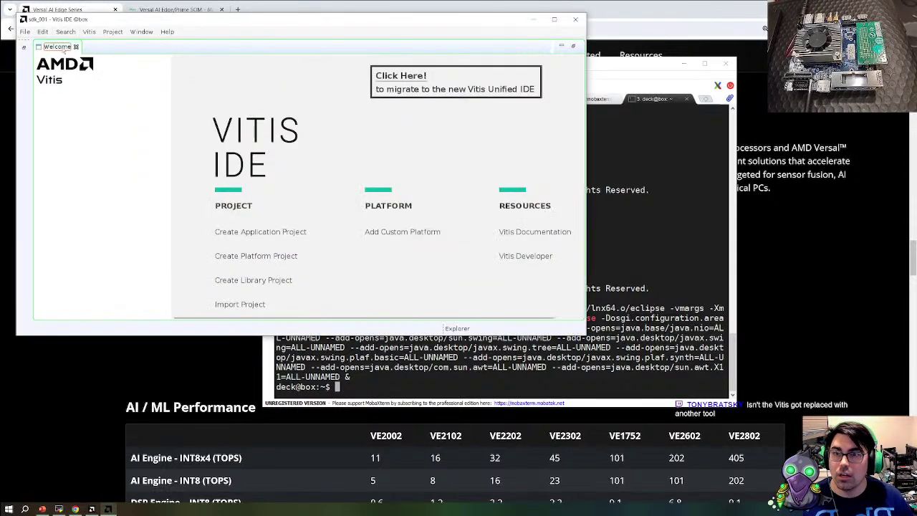
Start a new application project on a new platform built from xup/myproj/top_000.xsa
{"action": "left_click", "coordinate": [555, 20]}
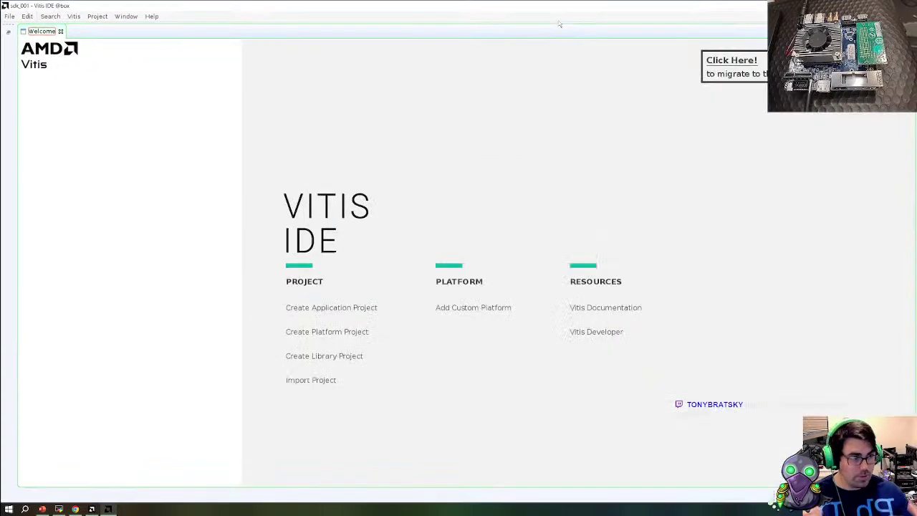
{"action": "left_click", "coordinate": [318, 308]}
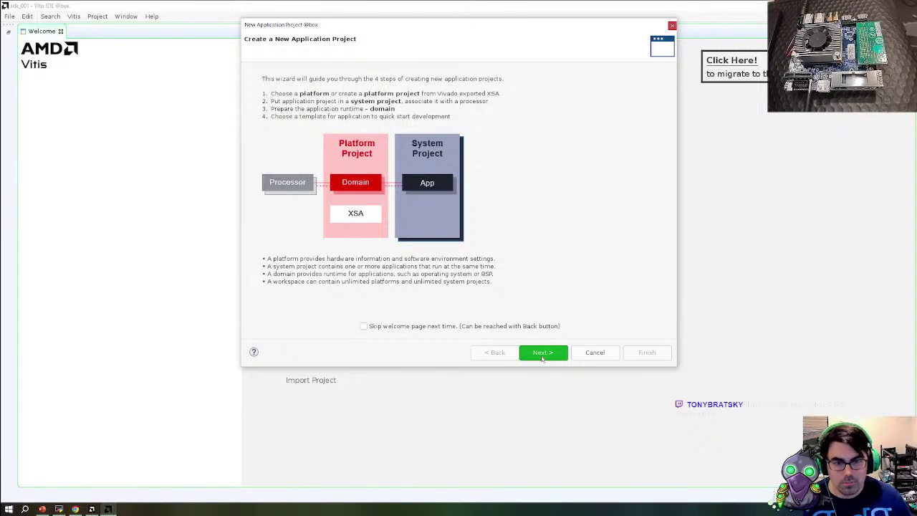
{"action": "left_click", "coordinate": [540, 353]}
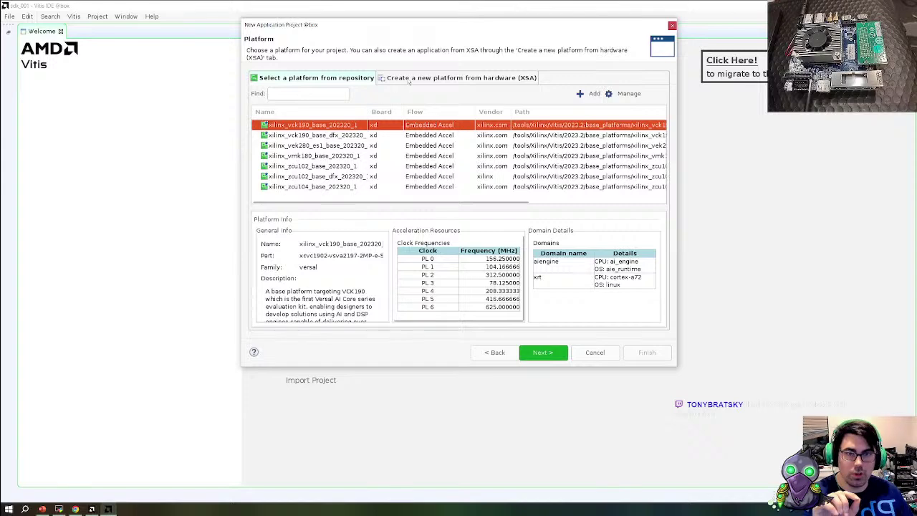
{"action": "left_click", "coordinate": [409, 79]}
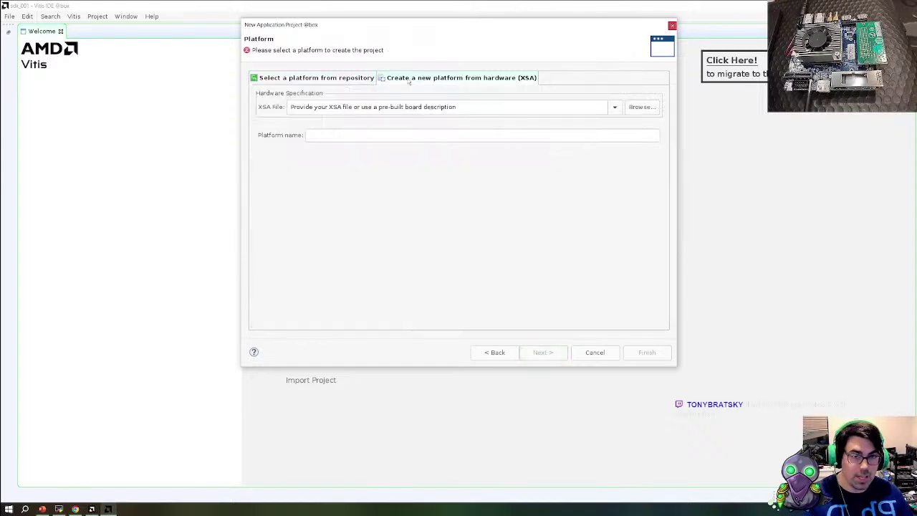
{"action": "left_click", "coordinate": [642, 107]}
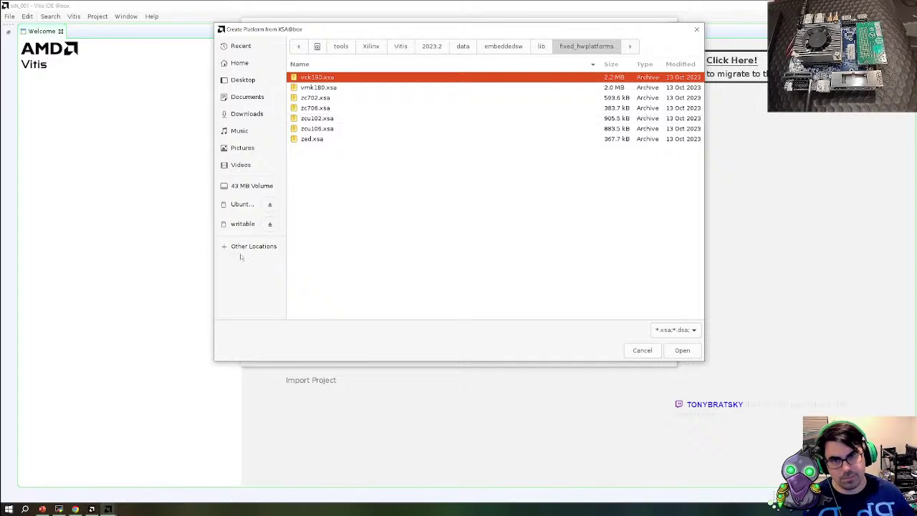
{"action": "left_click", "coordinate": [239, 63]}
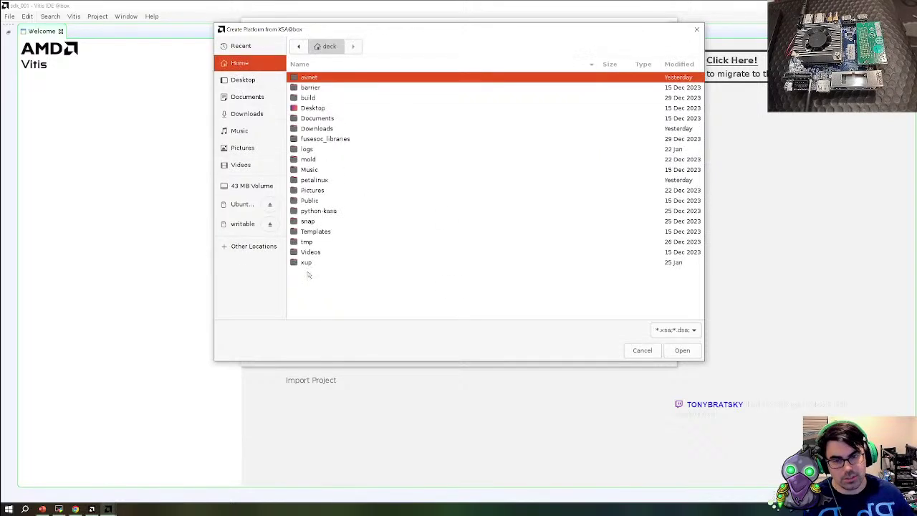
{"action": "double_click", "coordinate": [307, 263]}
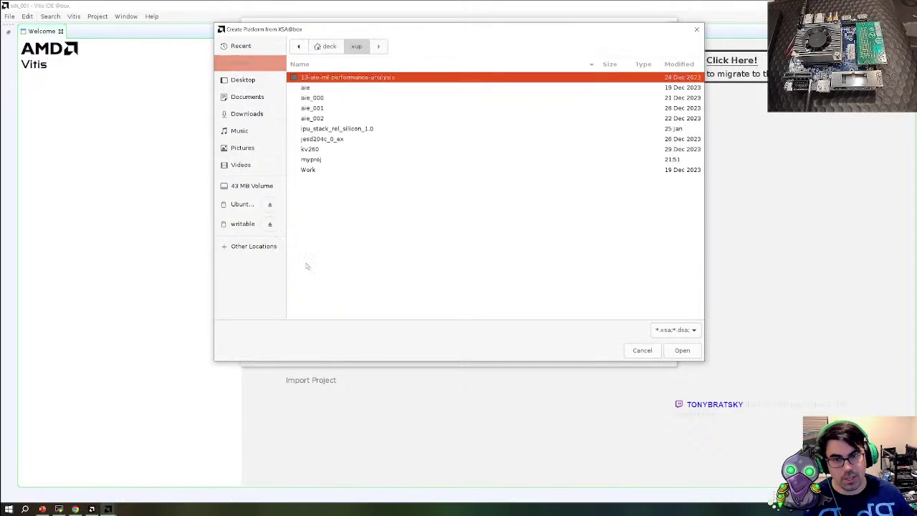
{"action": "double_click", "coordinate": [311, 158]}
{"action": "double_click", "coordinate": [319, 169]}
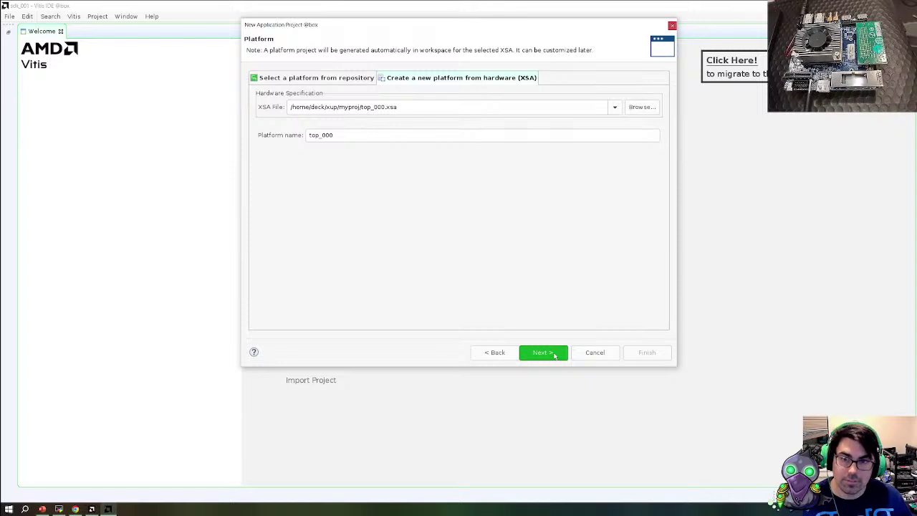
Name the application 'hello', keep the standalone Cortex-A72 domain, and finish with the Hello World template
{"action": "left_click", "coordinate": [554, 354]}
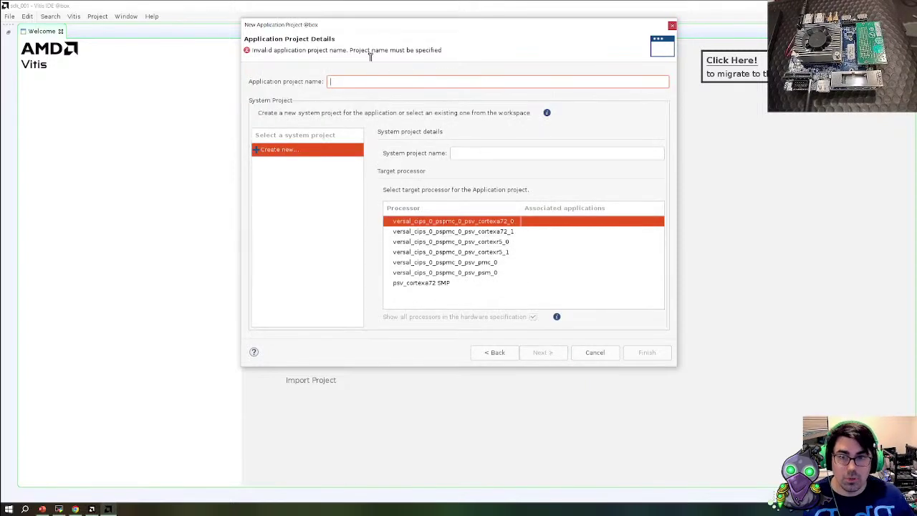
{"action": "type", "text": "hello"}
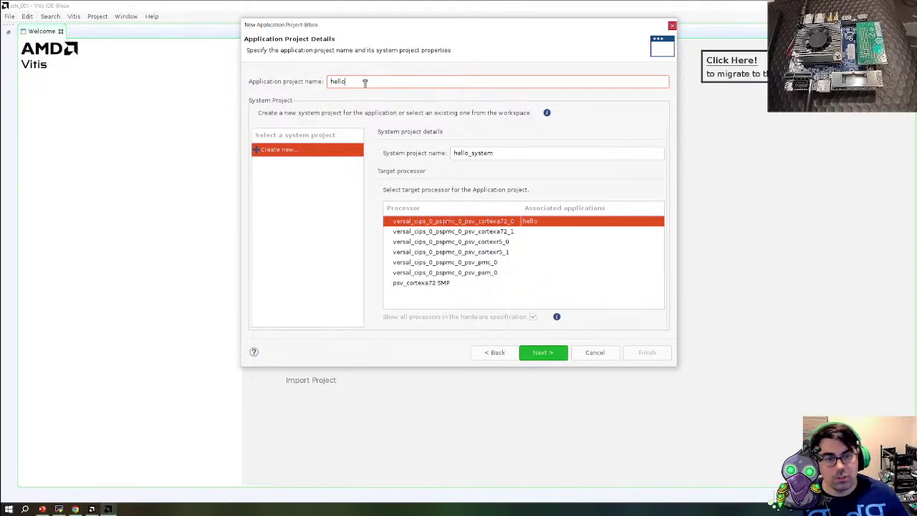
{"action": "left_click", "coordinate": [539, 352]}
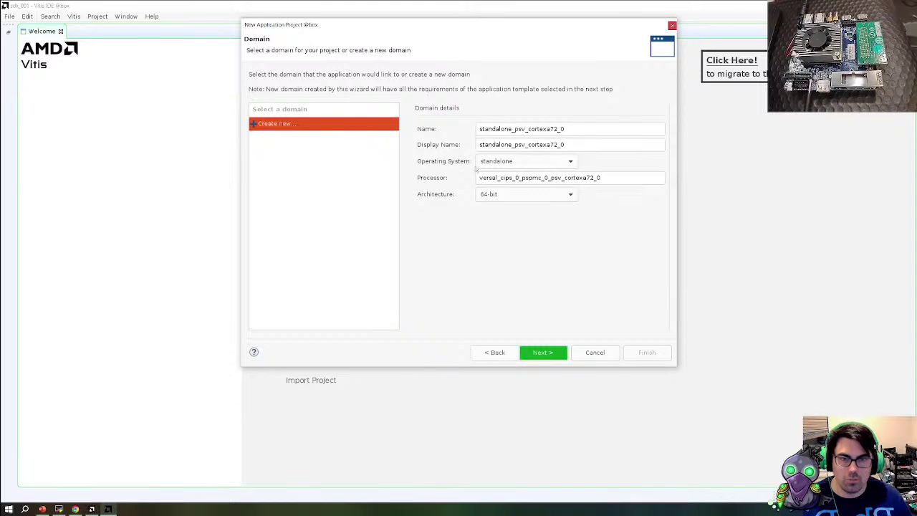
{"action": "left_click", "coordinate": [534, 352]}
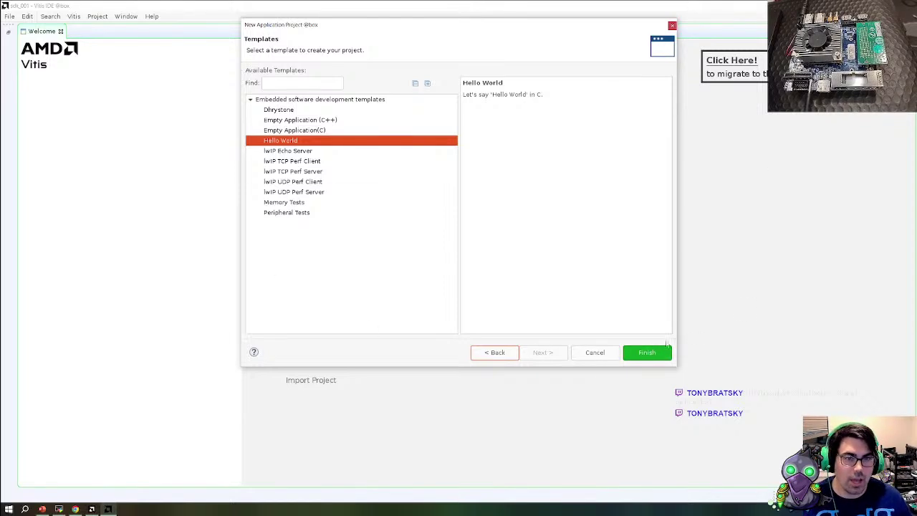
{"action": "left_click", "coordinate": [653, 352]}
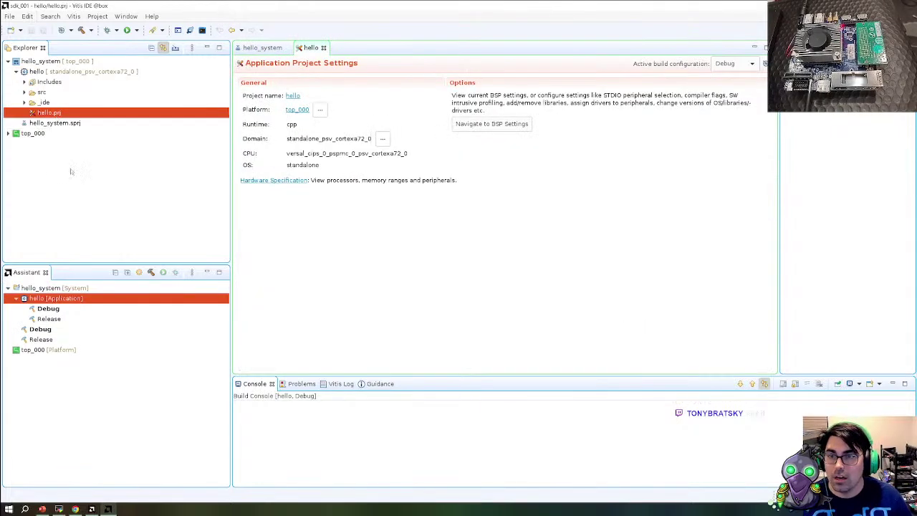
Open src/helloworld.c and jump to the init_platform declaration in platform.c
{"action": "double_click", "coordinate": [29, 93]}
{"action": "left_click", "coordinate": [55, 104]}
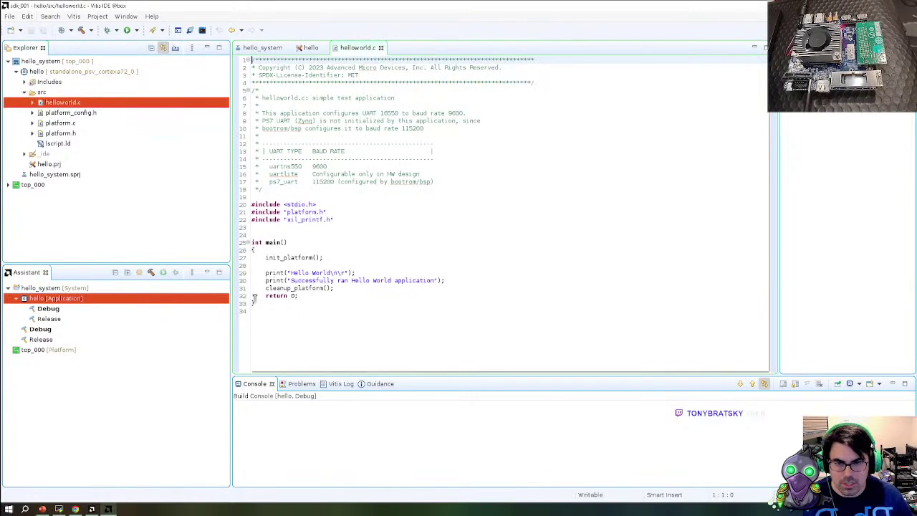
{"action": "double_click", "coordinate": [293, 257]}
{"action": "right_click", "coordinate": [293, 257]}
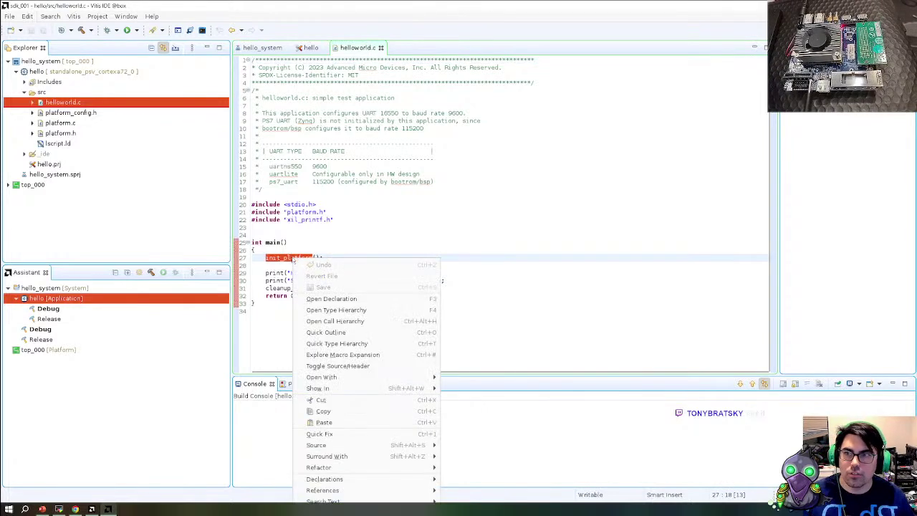
{"action": "left_click", "coordinate": [337, 298]}
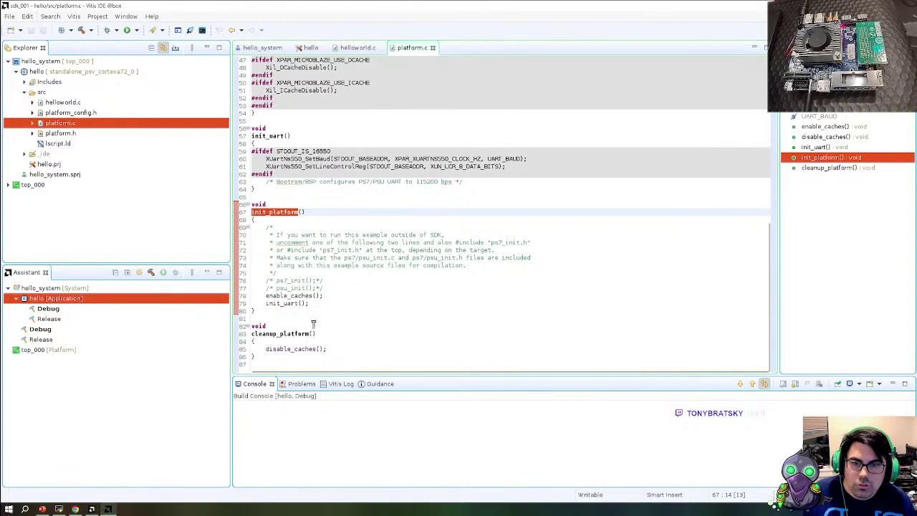
Follow init_uart to its definition, highlight the bootrom UART comment, and start the hello build
{"action": "double_click", "coordinate": [287, 296]}
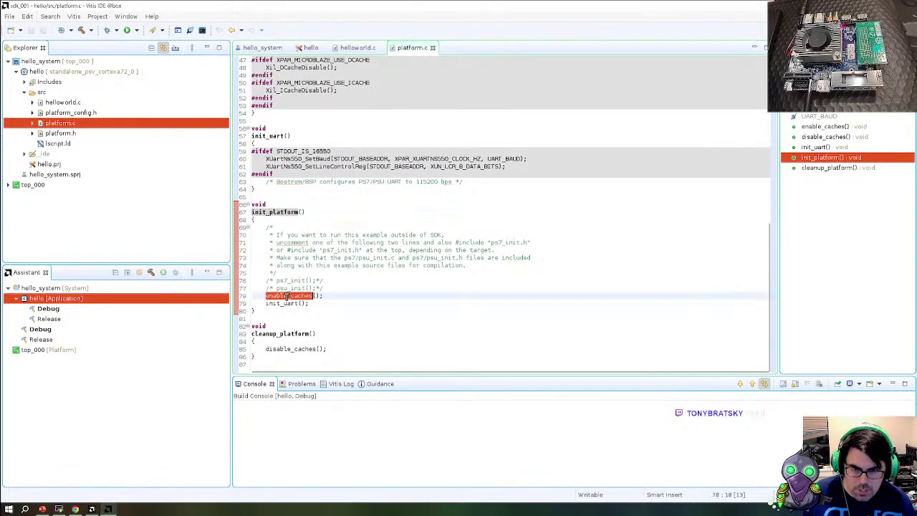
{"action": "double_click", "coordinate": [287, 303]}
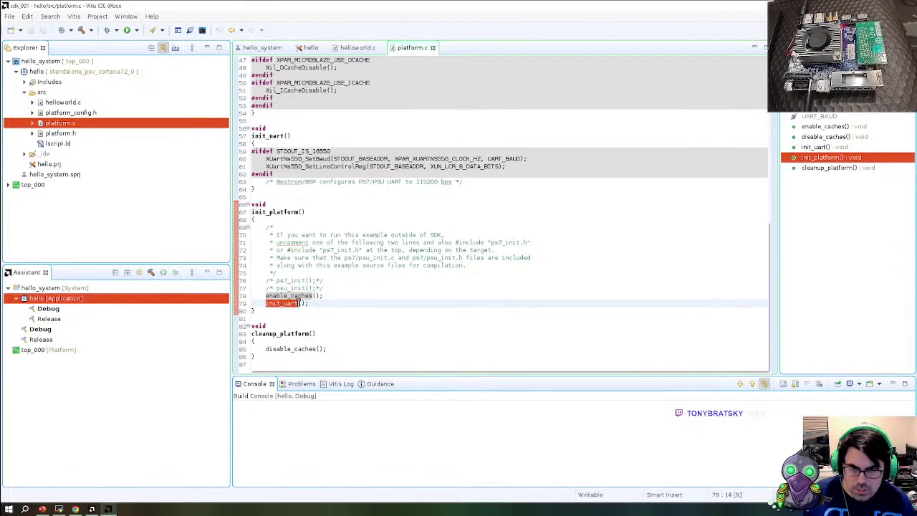
{"action": "right_click", "coordinate": [289, 304]}
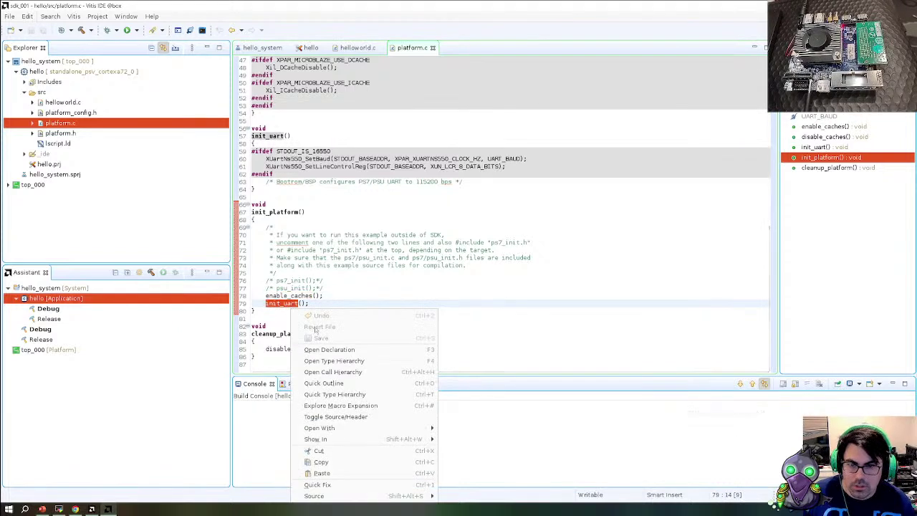
{"action": "left_click", "coordinate": [362, 348]}
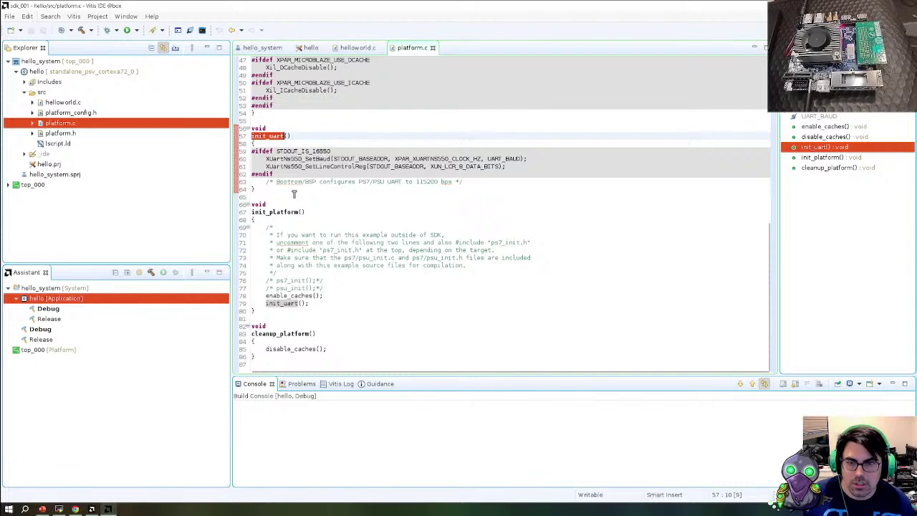
{"action": "left_click_drag", "start_coordinate": [275, 182], "coordinate": [464, 182]}
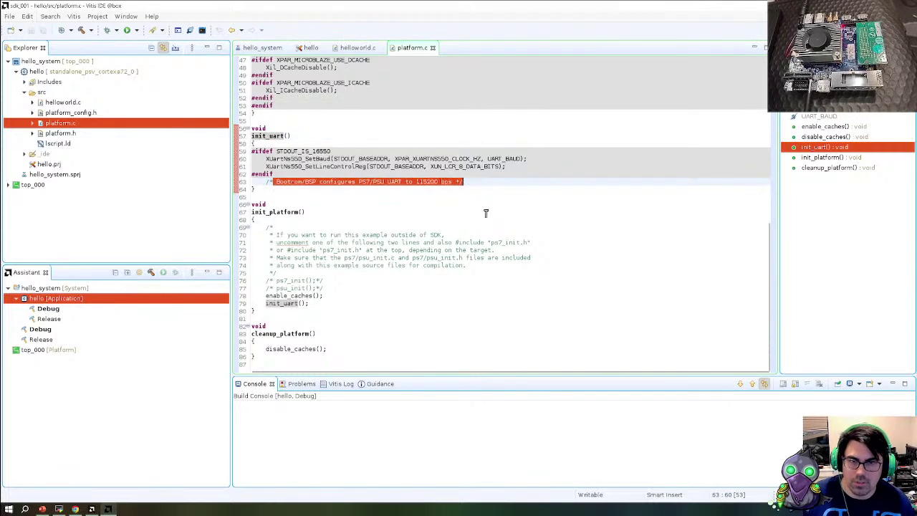
{"action": "scroll", "coordinate": [486, 212], "scroll_direction": "up", "scroll_amount": 2}
{"action": "scroll", "coordinate": [485, 212], "scroll_direction": "down", "scroll_amount": 2}
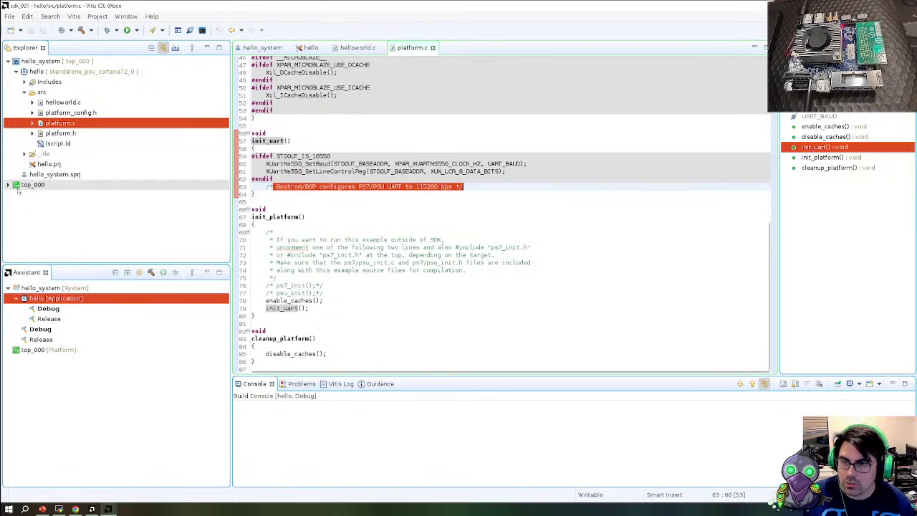
{"action": "left_click", "coordinate": [150, 273]}
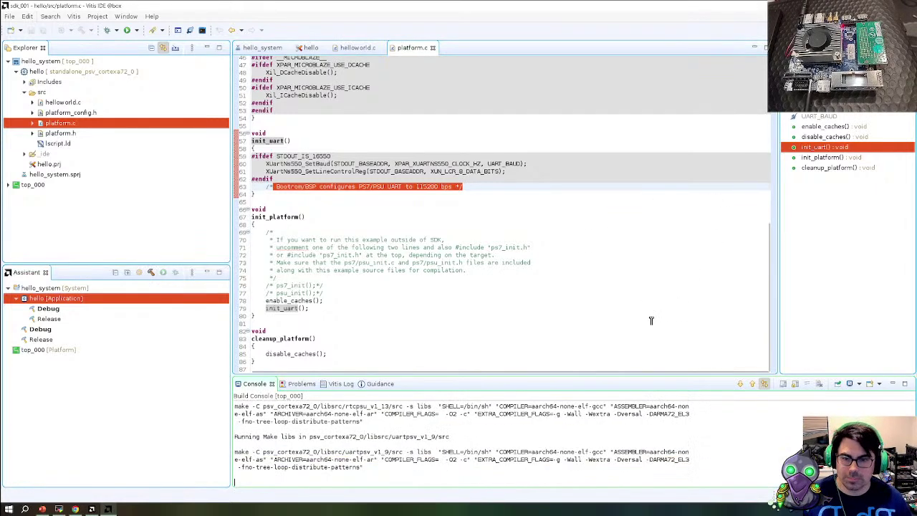
Run 'dmesg | tail' to find the FTDI ports, then 'screen /dev/ttyUSB1 115200' for the serial console
{"action": "key", "text": "alt+Tab"}
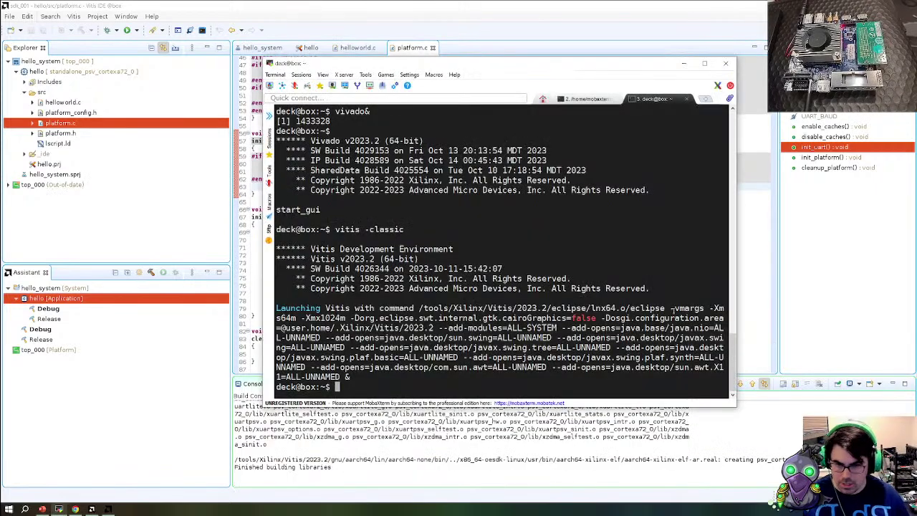
{"action": "type", "text": "l"}
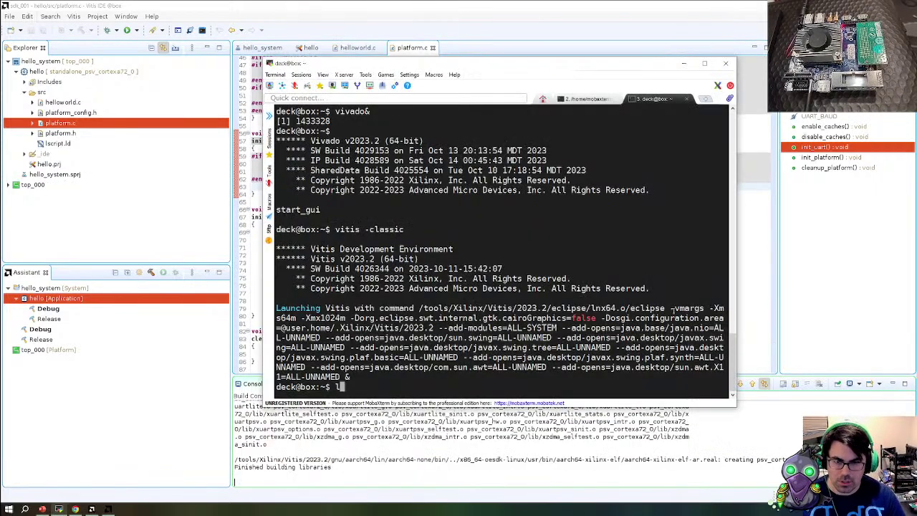
{"action": "key", "text": "BackSpace"}
{"action": "type", "text": "d"}
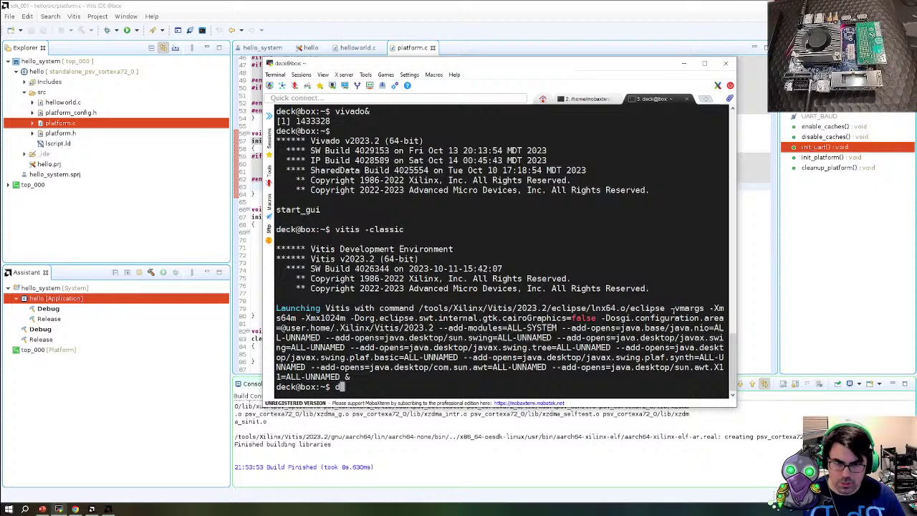
{"action": "type", "text": "mest"}
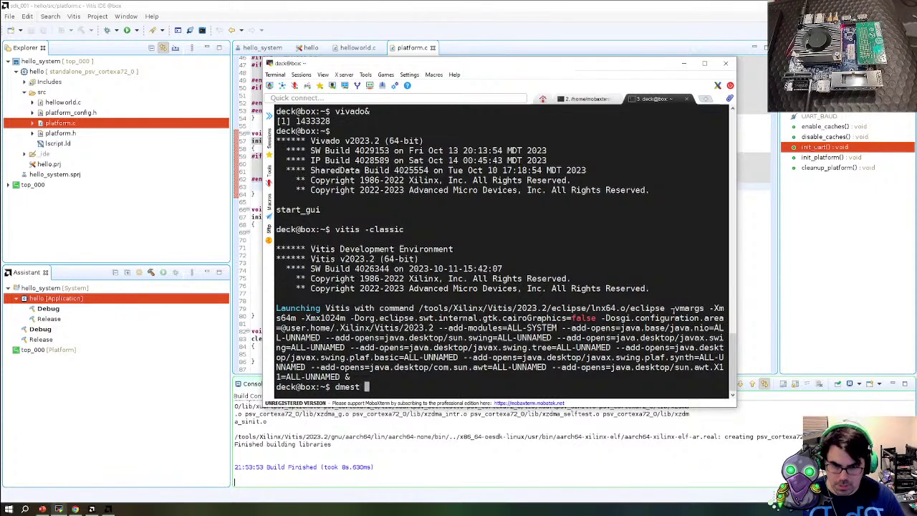
{"action": "key", "text": "BackSpace"}
{"action": "key", "text": "BackSpace"}
{"action": "type", "text": "g | tail"}
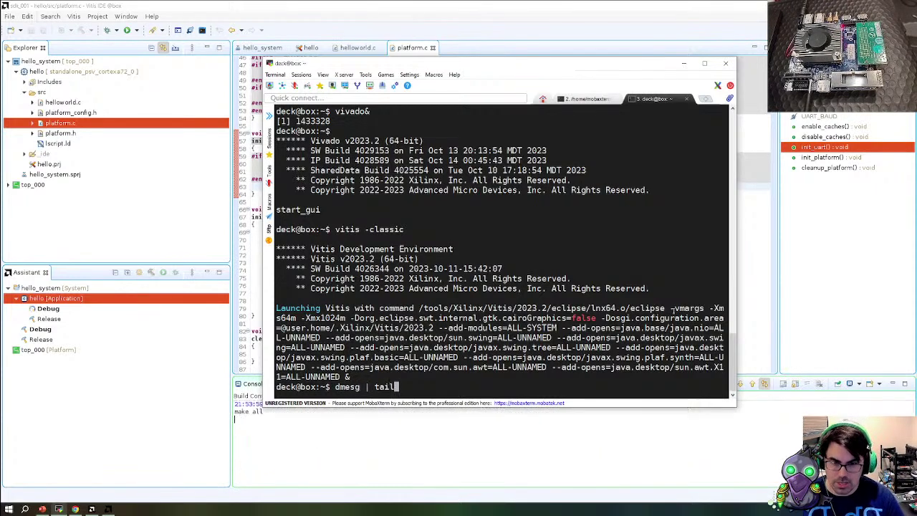
{"action": "key", "text": "Return"}
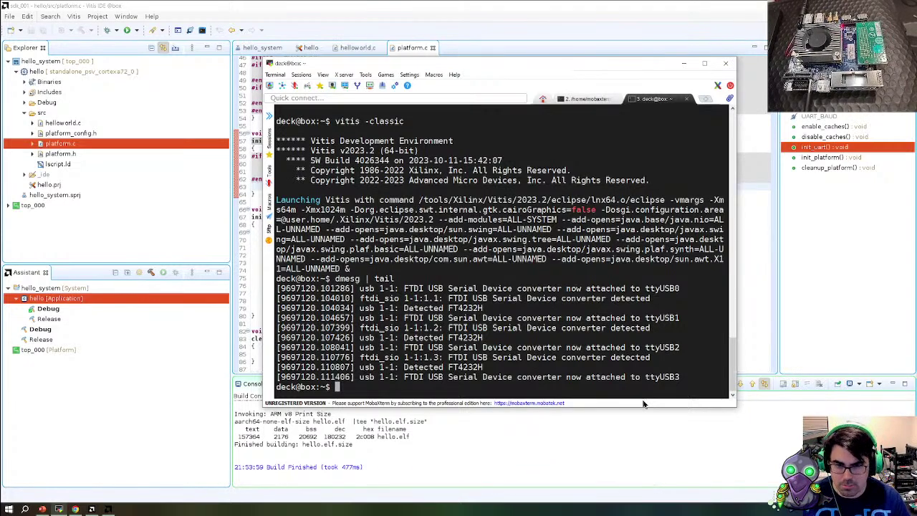
{"action": "type", "text": "scr"}
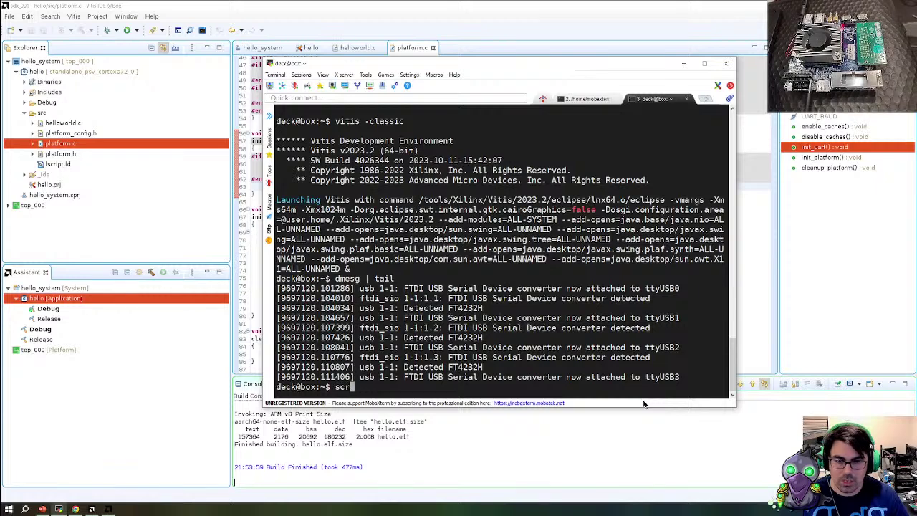
{"action": "type", "text": "een /d"}
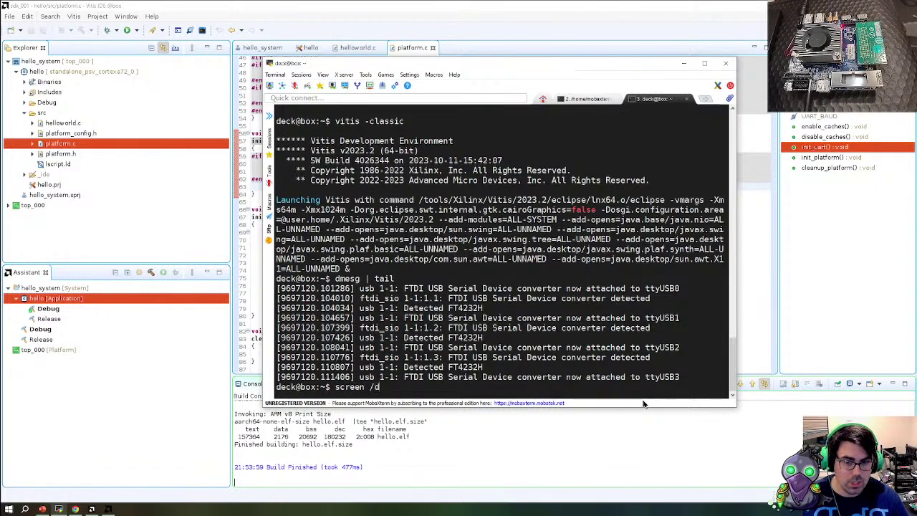
{"action": "type", "text": "ev/tty"}
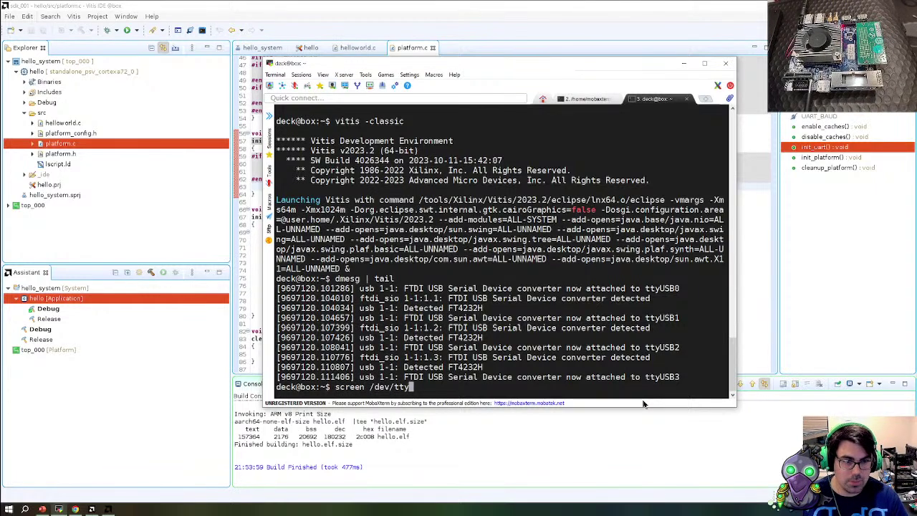
{"action": "type", "text": "USB1 "}
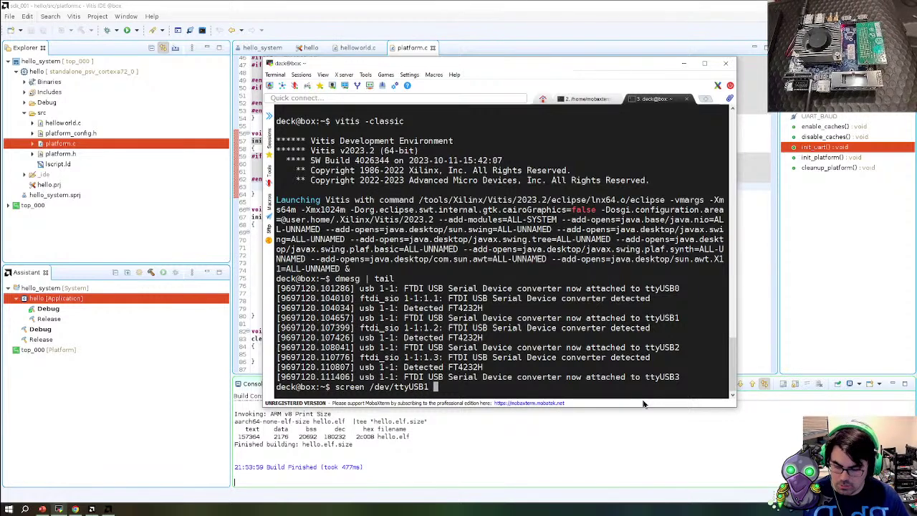
{"action": "type", "text": "115"}
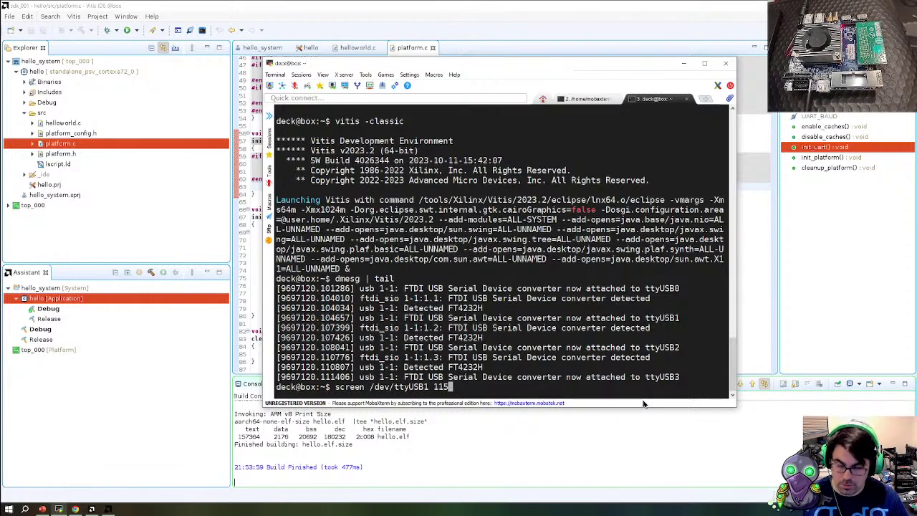
{"action": "type", "text": "200"}
{"action": "key", "text": "Return"}
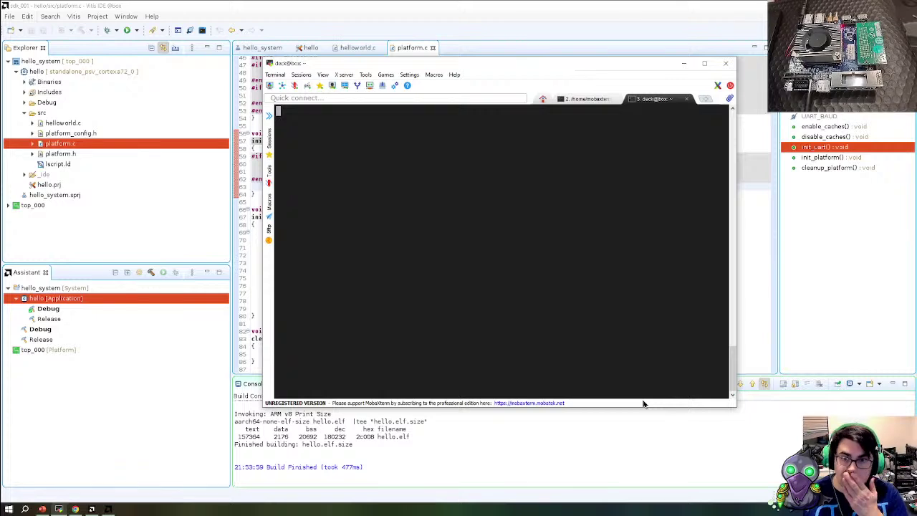
Launch hello on the board hardware from its context menu and enlarge the MobaXterm serial output
{"action": "left_click", "coordinate": [587, 486]}
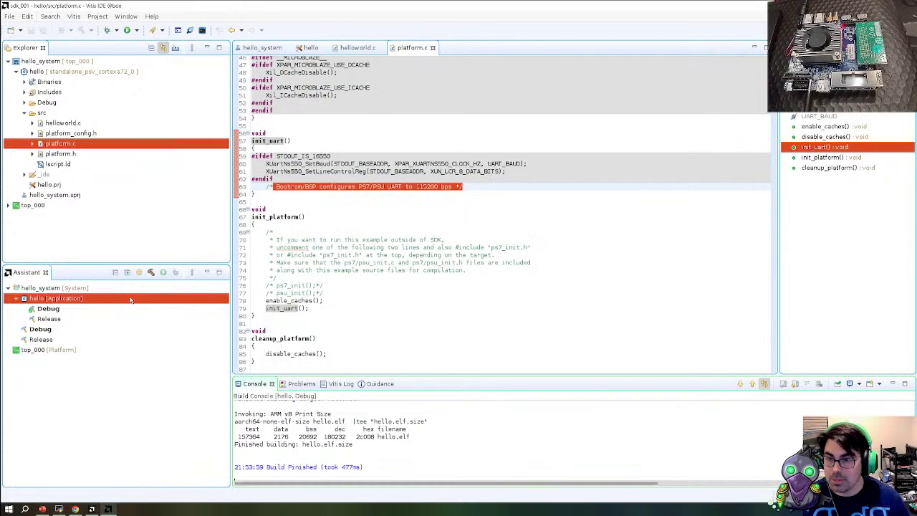
{"action": "left_click", "coordinate": [44, 71]}
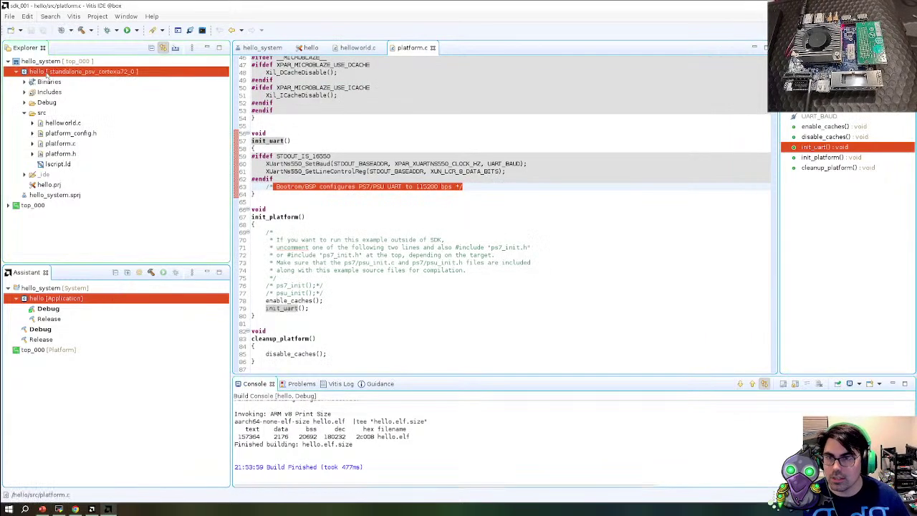
{"action": "right_click", "coordinate": [45, 74]}
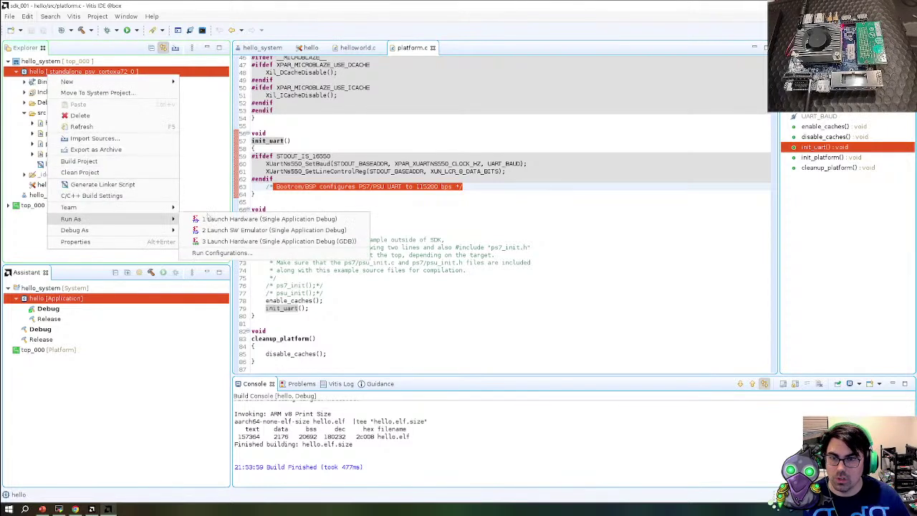
{"action": "key", "text": "Escape"}
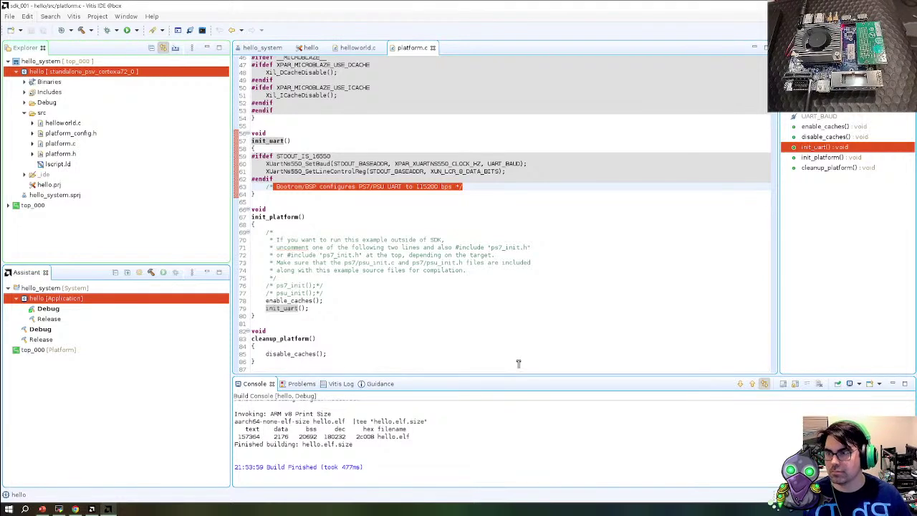
{"action": "key", "text": "alt+Tab"}
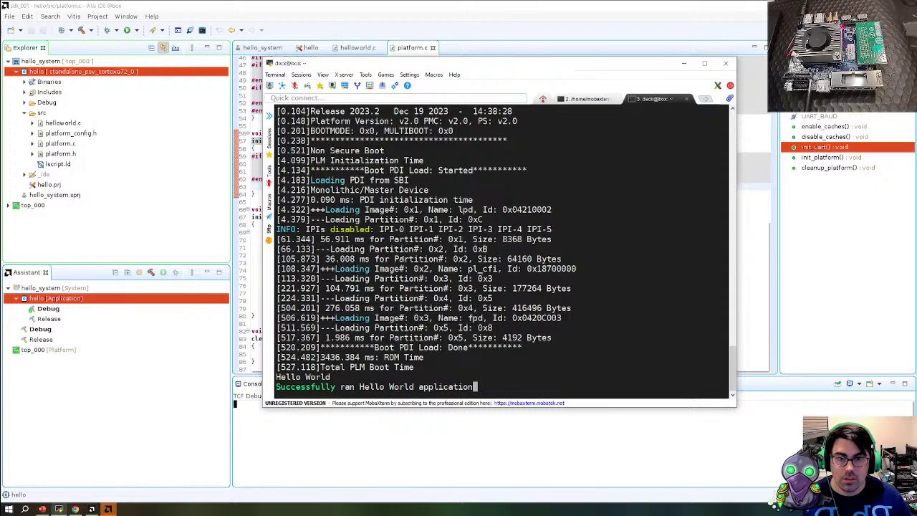
{"action": "left_click_drag", "start_coordinate": [464, 406], "coordinate": [464, 429]}
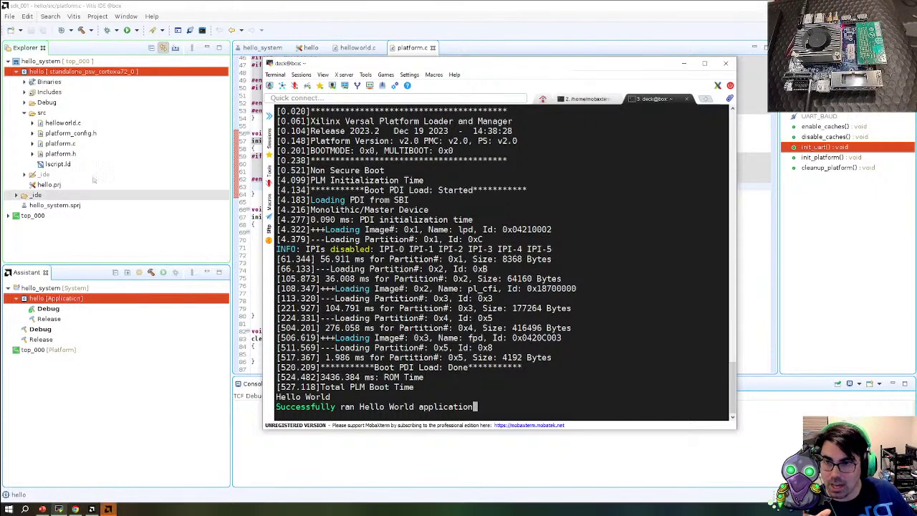
Expand top_000 > export > top_000 > hw and select the exported top_000.pdi
{"action": "left_click", "coordinate": [24, 82]}
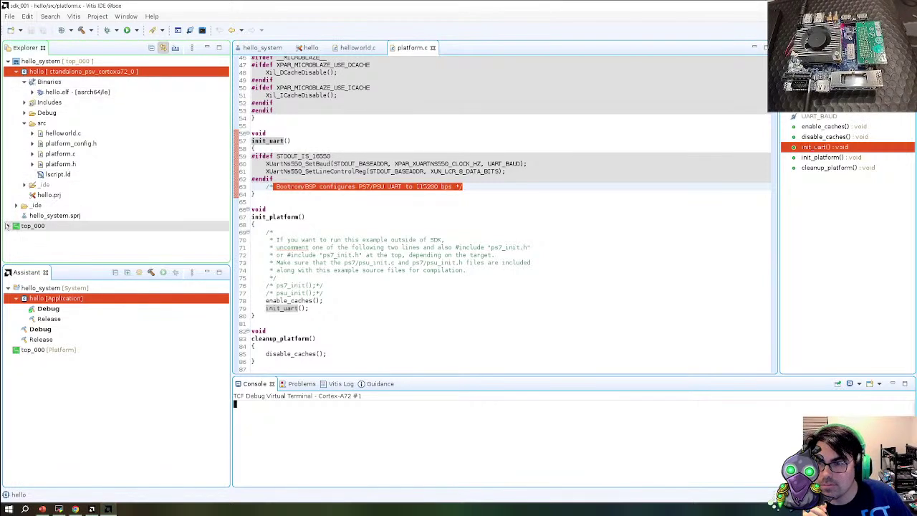
{"action": "left_click", "coordinate": [7, 225]}
{"action": "left_click", "coordinate": [16, 184]}
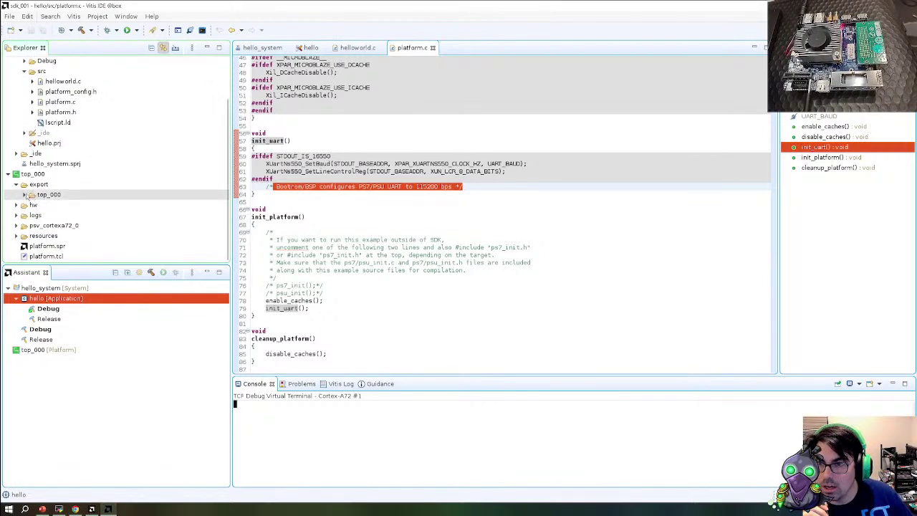
{"action": "left_click", "coordinate": [24, 195]}
{"action": "left_click", "coordinate": [31, 205]}
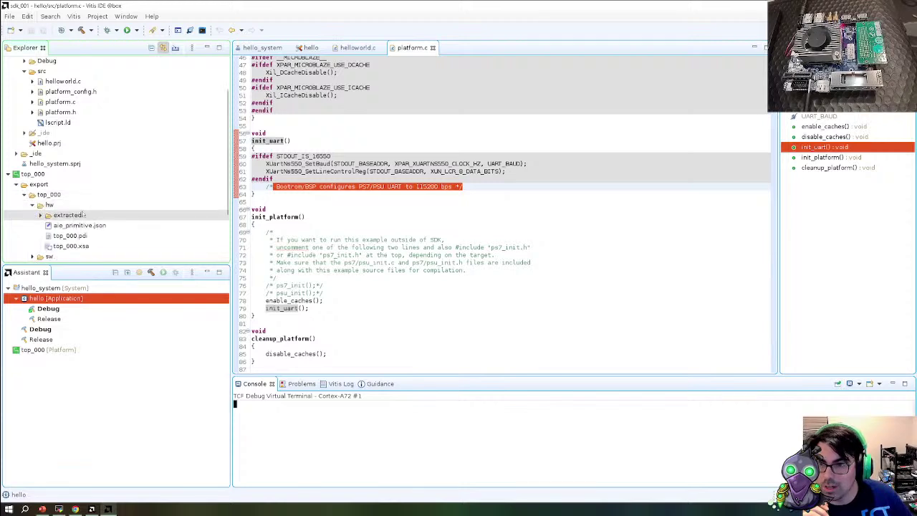
{"action": "left_click", "coordinate": [68, 209]}
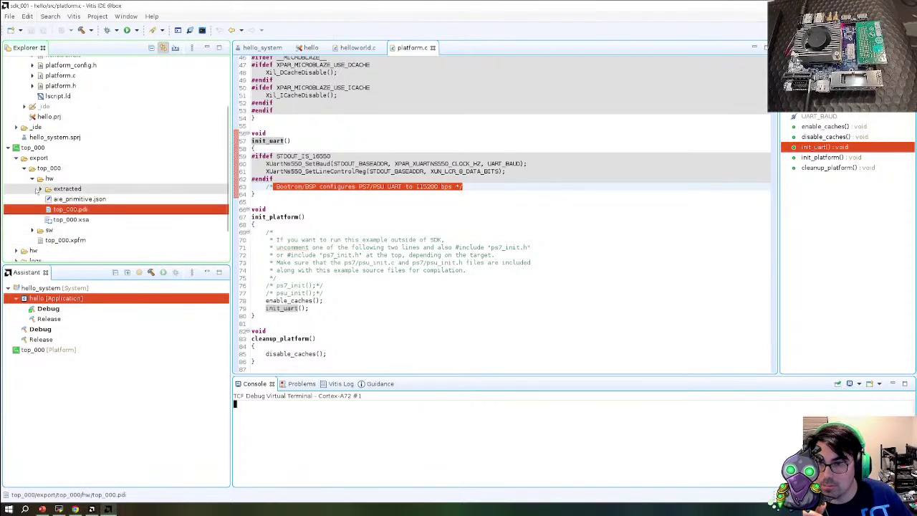
{"action": "scroll", "coordinate": [42, 208], "scroll_direction": "down", "scroll_amount": 2}
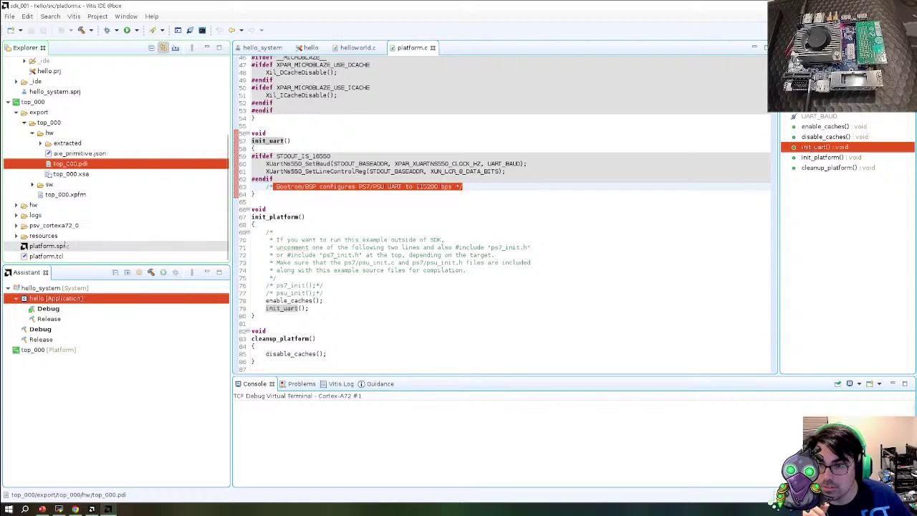
Expand top_000 > hw > extracted > top_wrapper_4 > pdi_files, then return to the serial boot log
{"action": "left_click", "coordinate": [15, 204]}
{"action": "left_click", "coordinate": [23, 215]}
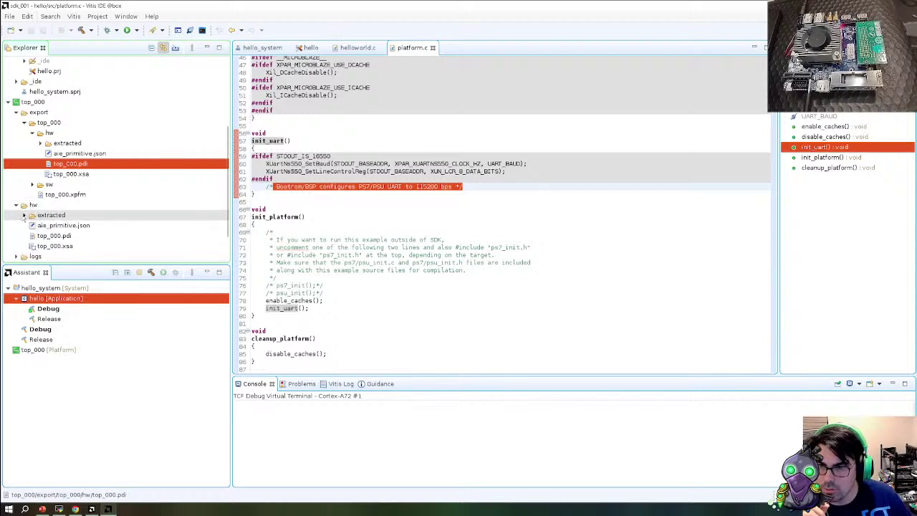
{"action": "left_click", "coordinate": [33, 225]}
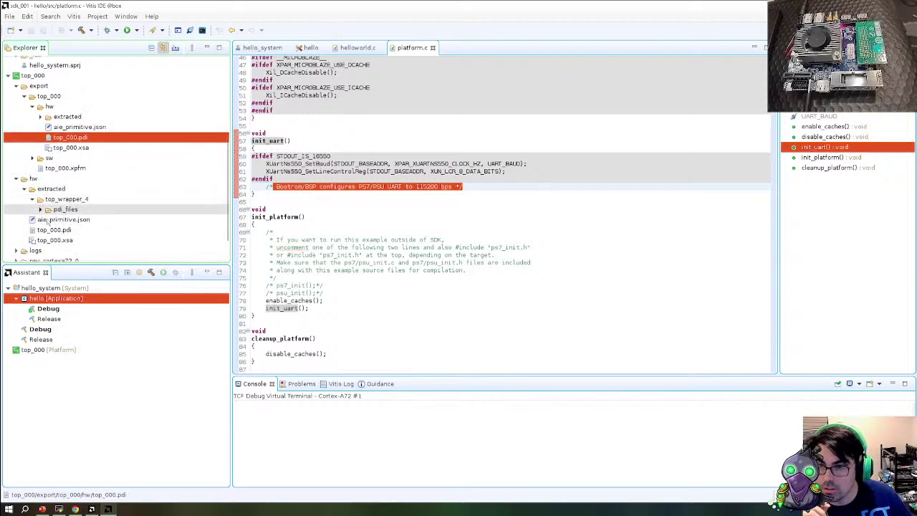
{"action": "left_click", "coordinate": [70, 231]}
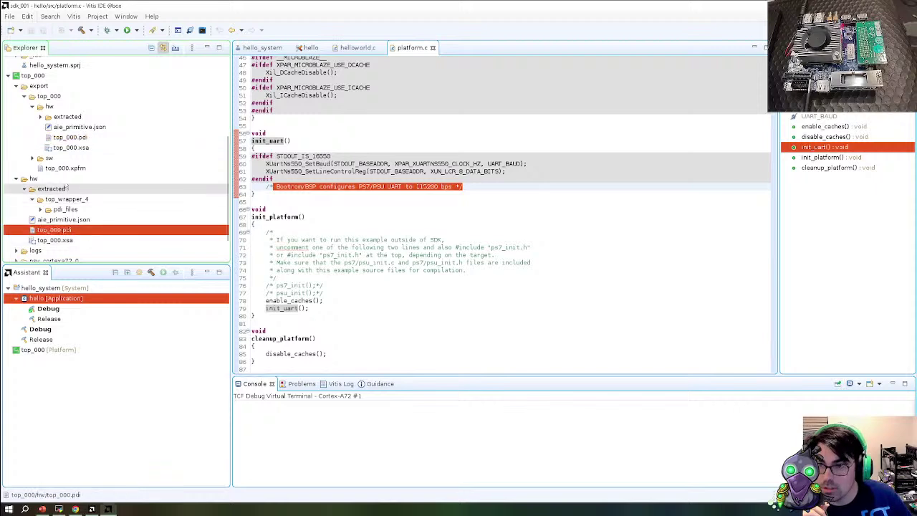
{"action": "left_click", "coordinate": [41, 209]}
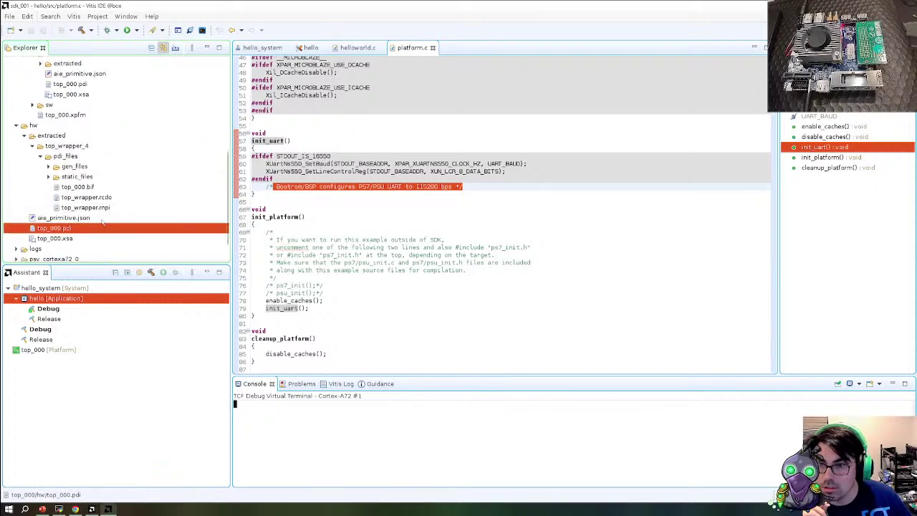
{"action": "scroll", "coordinate": [72, 178], "scroll_direction": "up", "scroll_amount": 3}
{"action": "left_click", "coordinate": [71, 165]}
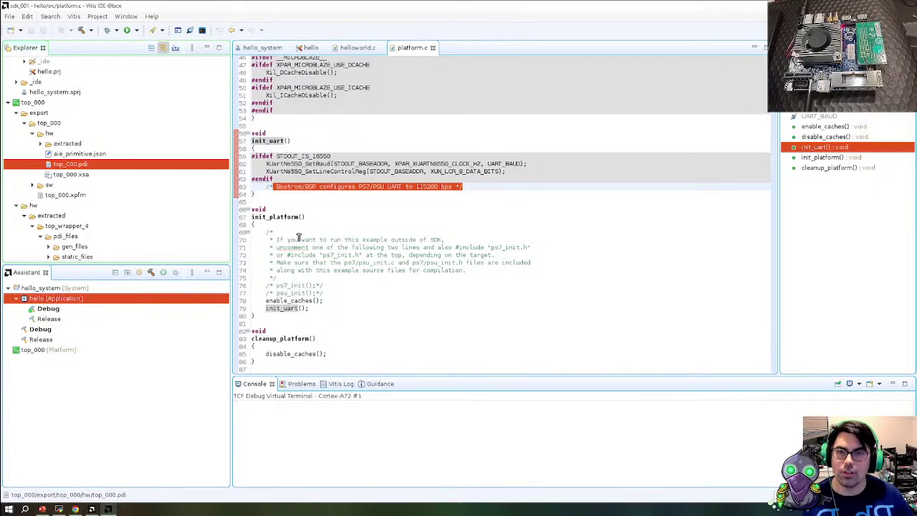
{"action": "key", "text": "alt+Tab"}
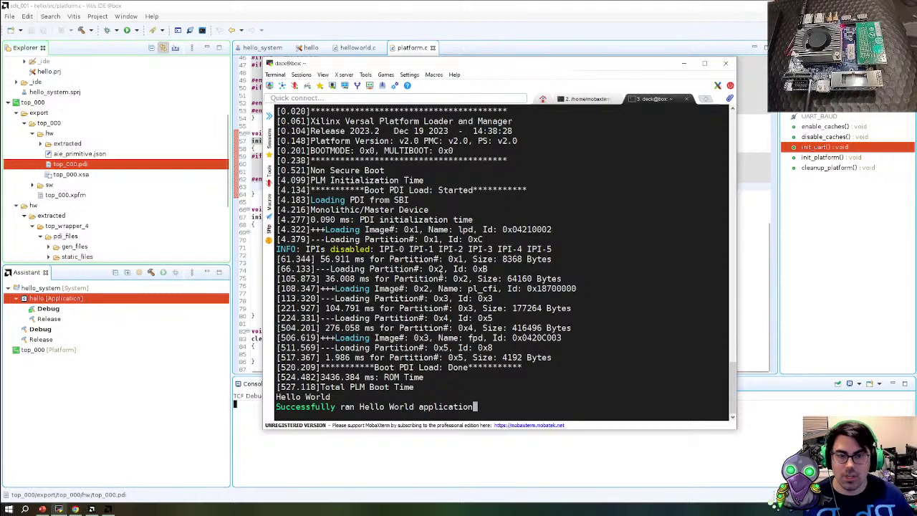
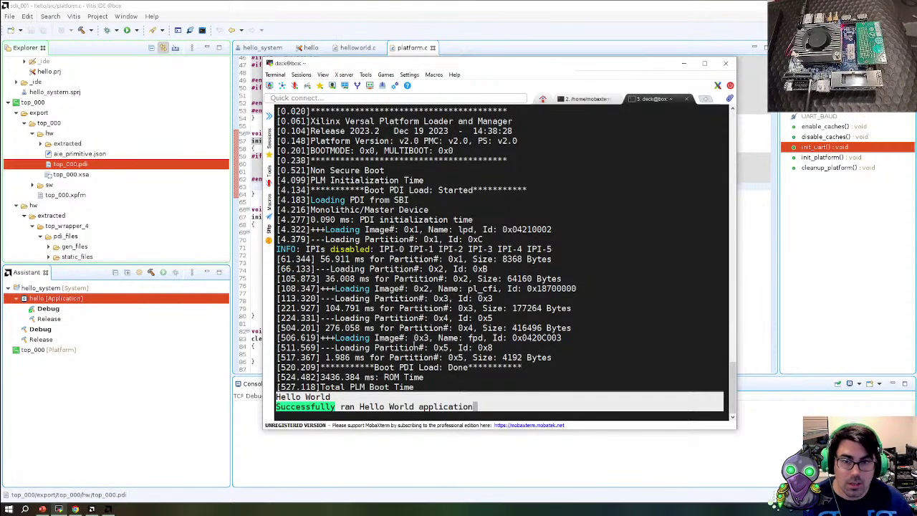
Bring Vitis forward, expand top_000 and open its platform.spr configuration page
{"action": "left_click", "coordinate": [368, 473]}
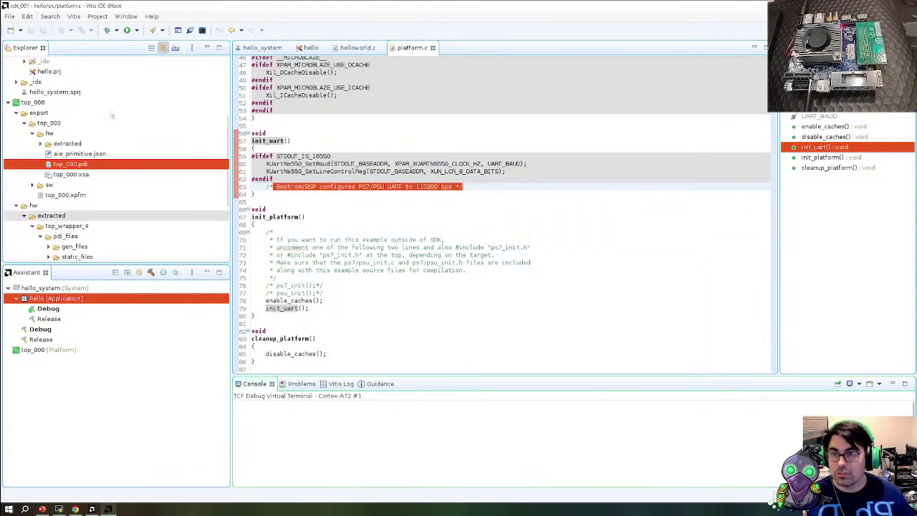
{"action": "left_click", "coordinate": [8, 103]}
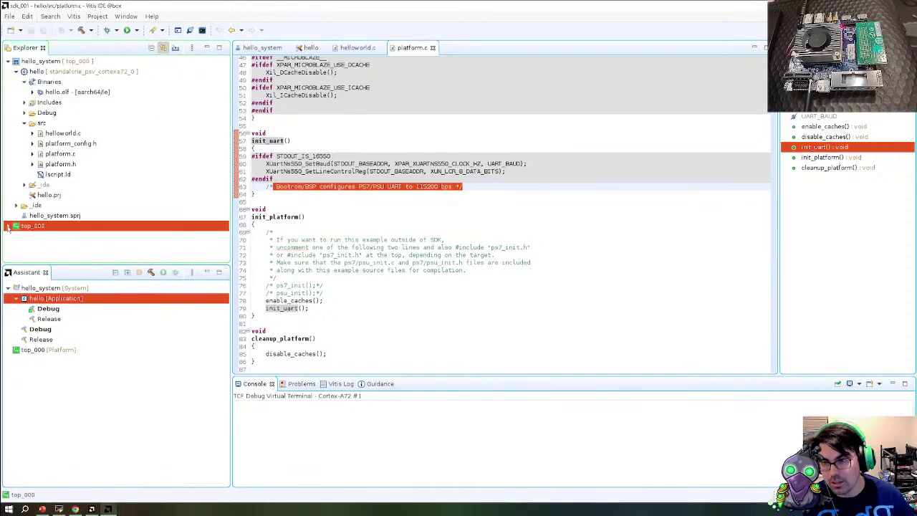
{"action": "left_click", "coordinate": [8, 225]}
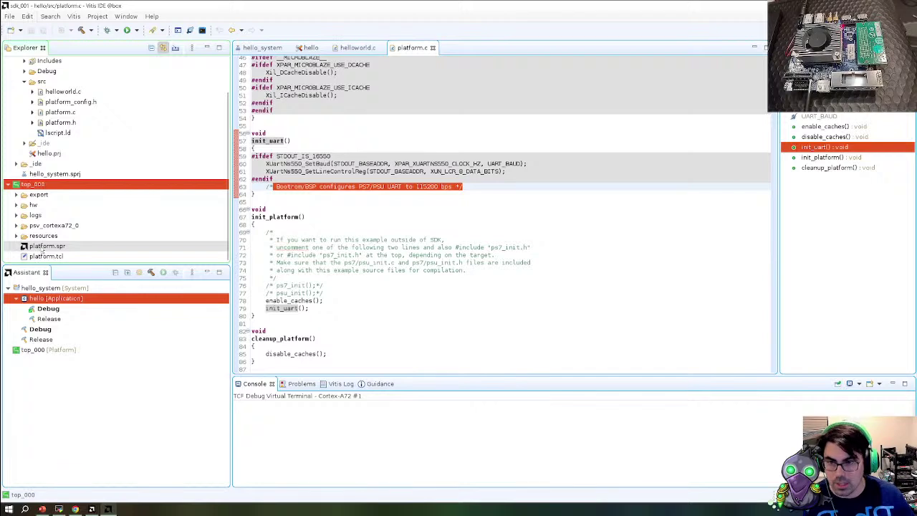
{"action": "double_click", "coordinate": [46, 247]}
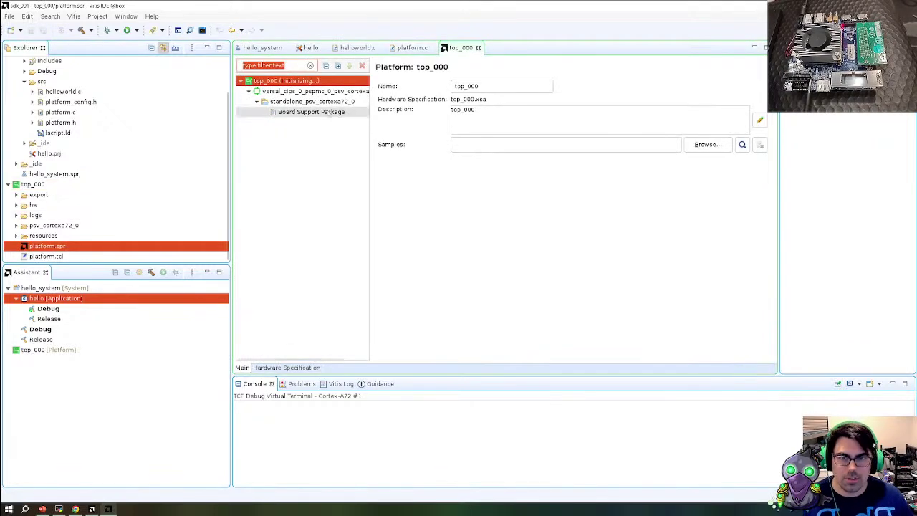
Select standalone_psv_cortexa72_0's Board Support Package and open Modify BSP Settings
{"action": "left_click", "coordinate": [329, 112]}
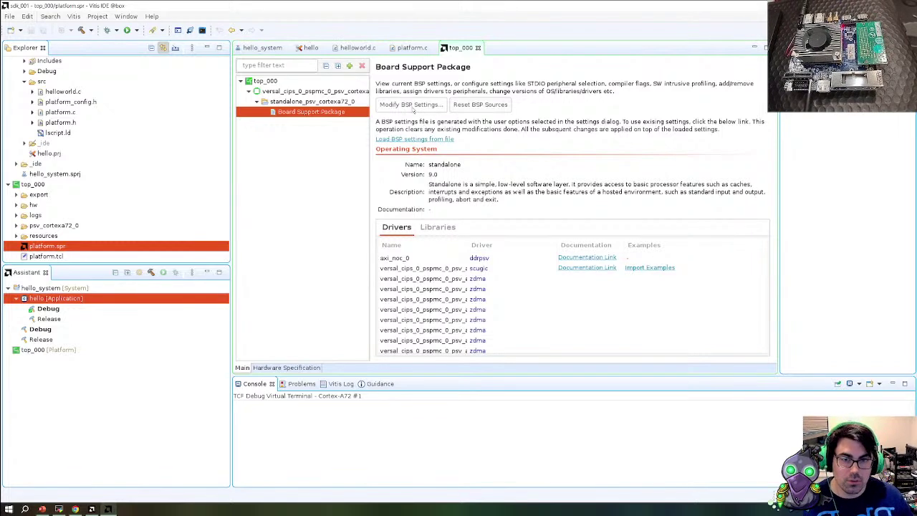
{"action": "left_click", "coordinate": [409, 105]}
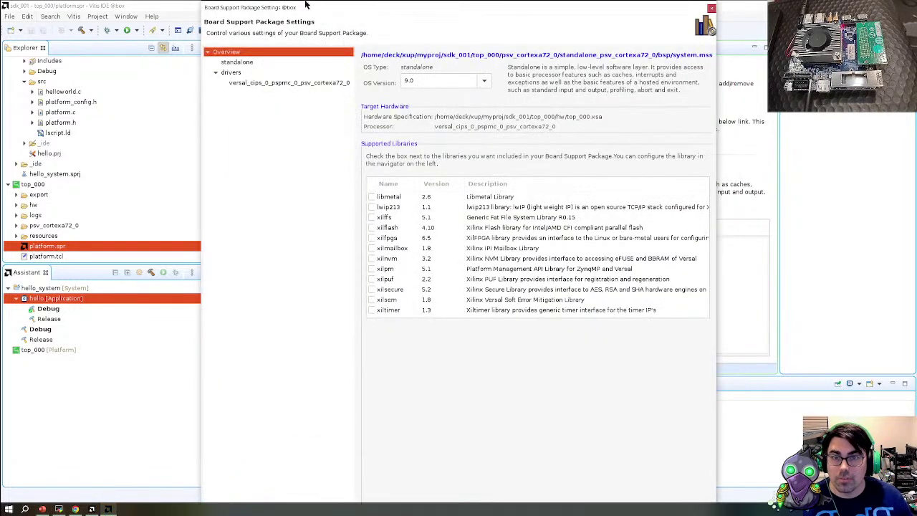
Show the standalone OS options, widening the settings window and its Value column
{"action": "left_click", "coordinate": [304, 4]}
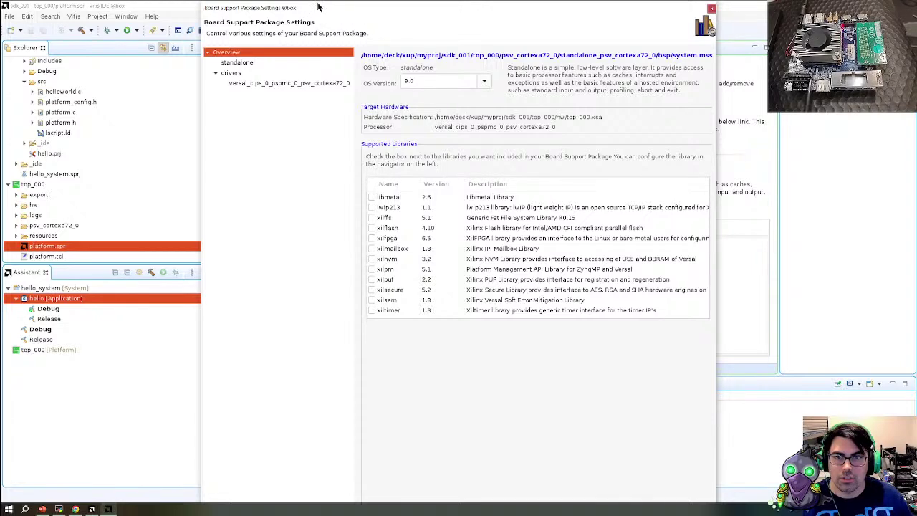
{"action": "left_click_drag", "start_coordinate": [318, 7], "coordinate": [319, 48]}
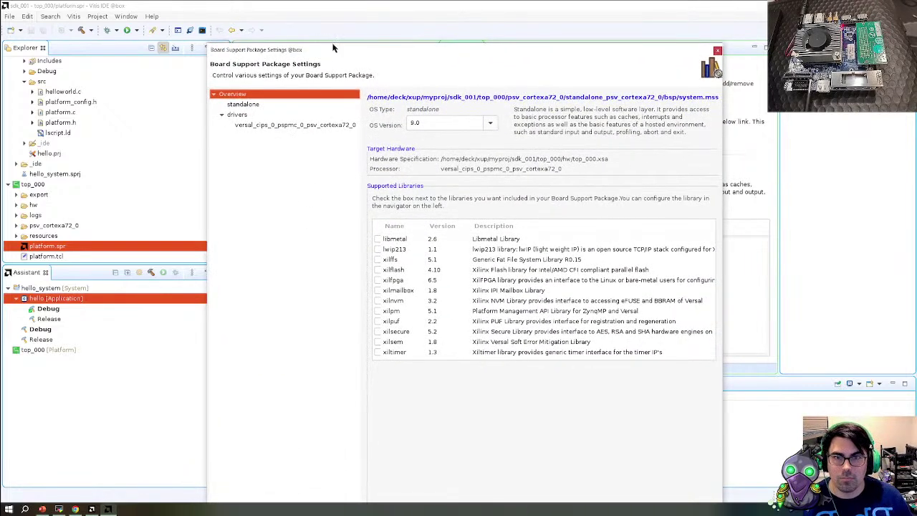
{"action": "left_click_drag", "start_coordinate": [332, 45], "coordinate": [317, 9]}
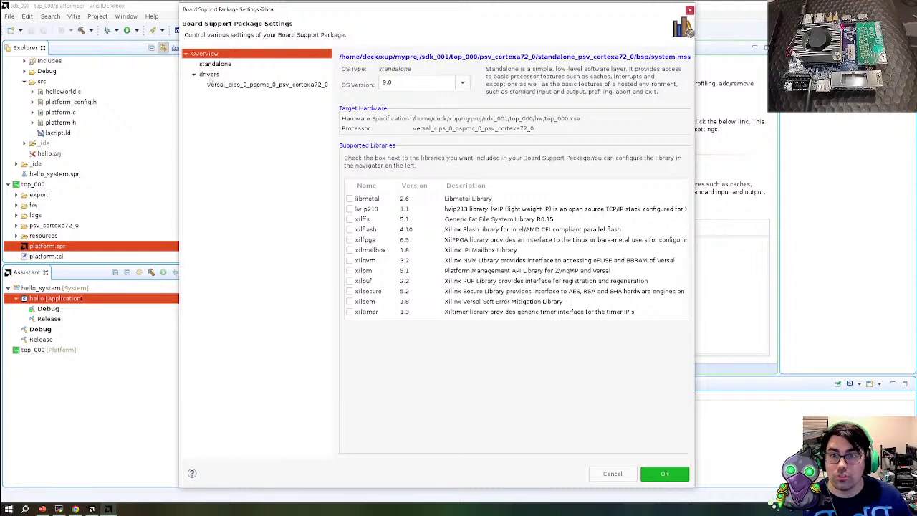
{"action": "left_click", "coordinate": [214, 65]}
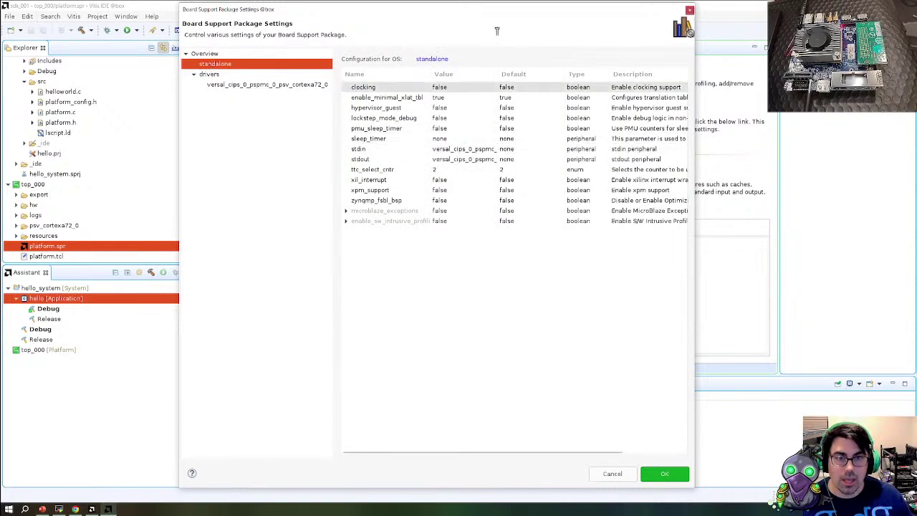
{"action": "left_click_drag", "start_coordinate": [695, 105], "coordinate": [852, 144]}
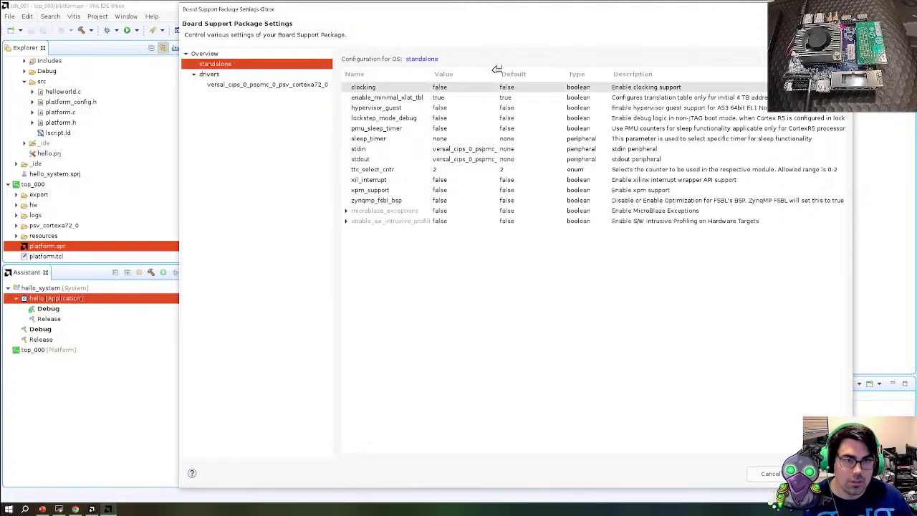
{"action": "left_click_drag", "start_coordinate": [499, 74], "coordinate": [563, 73]}
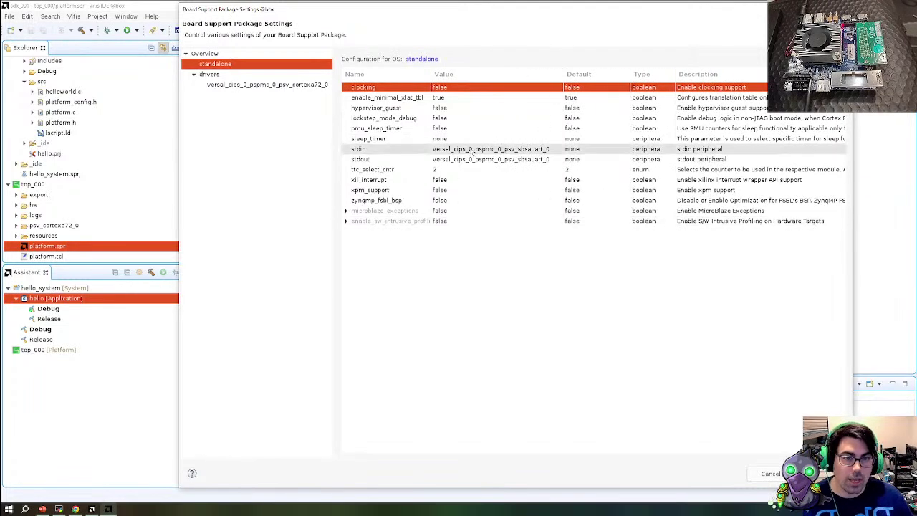
Set stdin and stdout to versal_cips_0_pspmc_0_psv_coresight_0 and commit the values
{"action": "left_click", "coordinate": [521, 148]}
{"action": "left_click", "coordinate": [552, 149]}
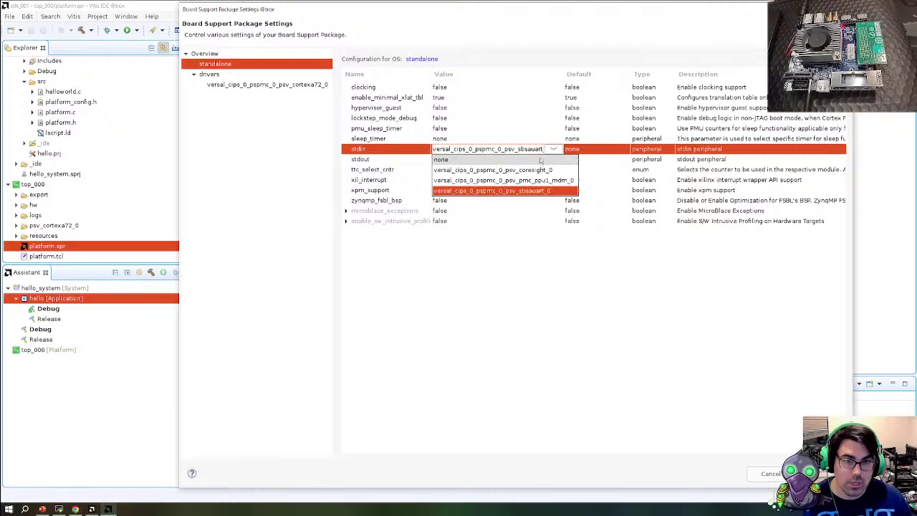
{"action": "left_click", "coordinate": [542, 169]}
{"action": "left_click", "coordinate": [546, 160]}
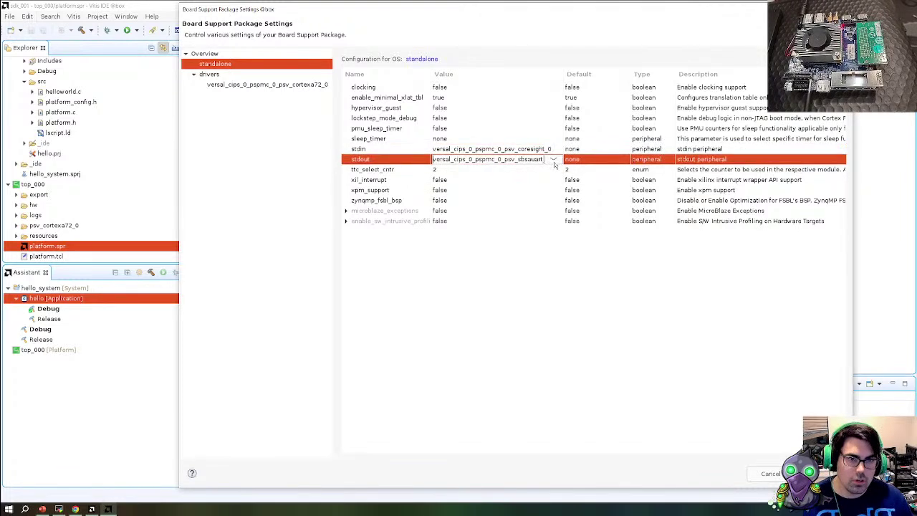
{"action": "left_click", "coordinate": [553, 159]}
{"action": "left_click", "coordinate": [494, 179]}
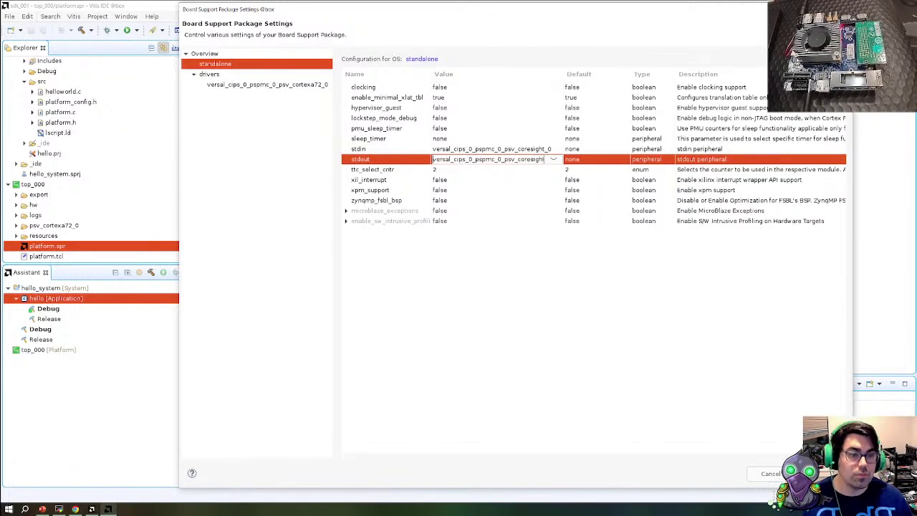
{"action": "key", "text": "Return"}
{"action": "key", "text": "Return"}
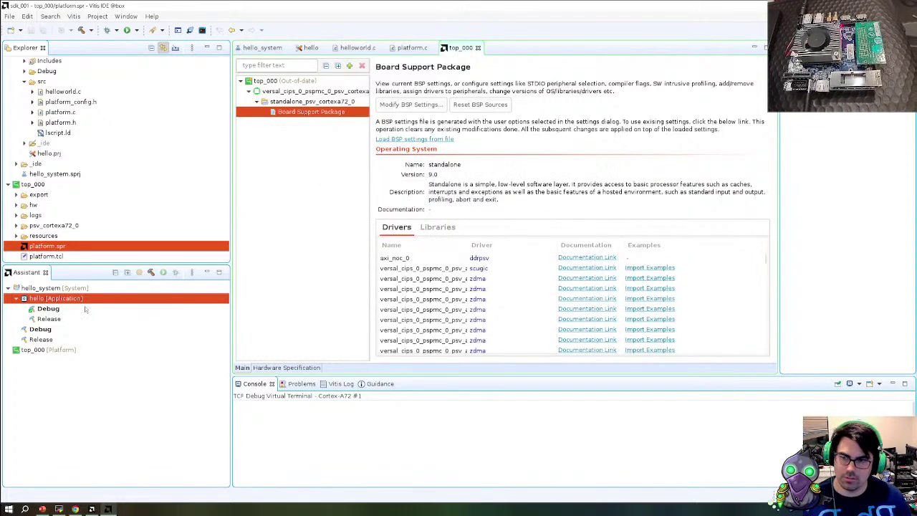
Rebuild the top_000 platform and hello's Debug build, then run hello on the board
{"action": "left_click", "coordinate": [150, 272]}
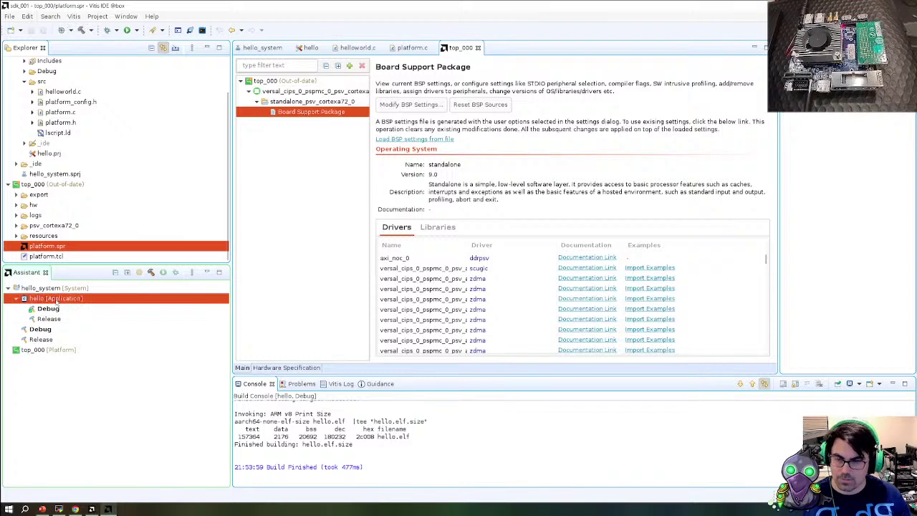
{"action": "left_click", "coordinate": [150, 272]}
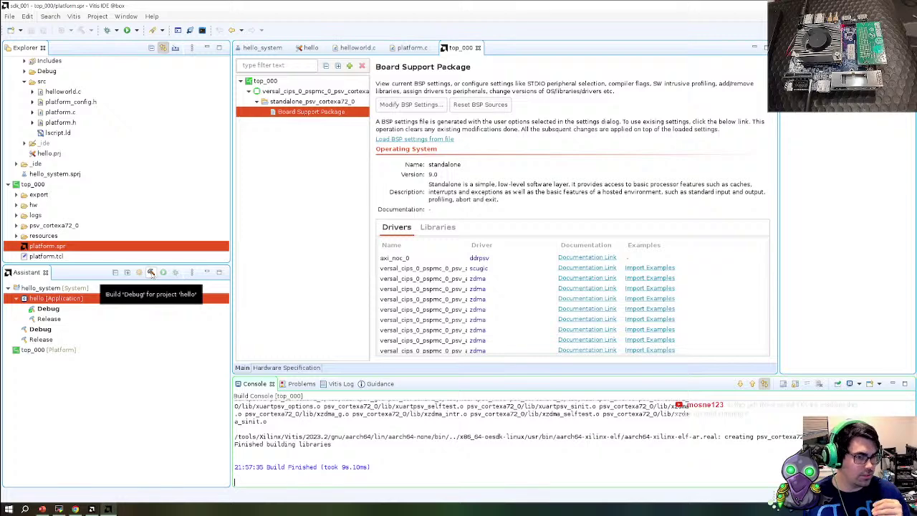
{"action": "left_click", "coordinate": [151, 273]}
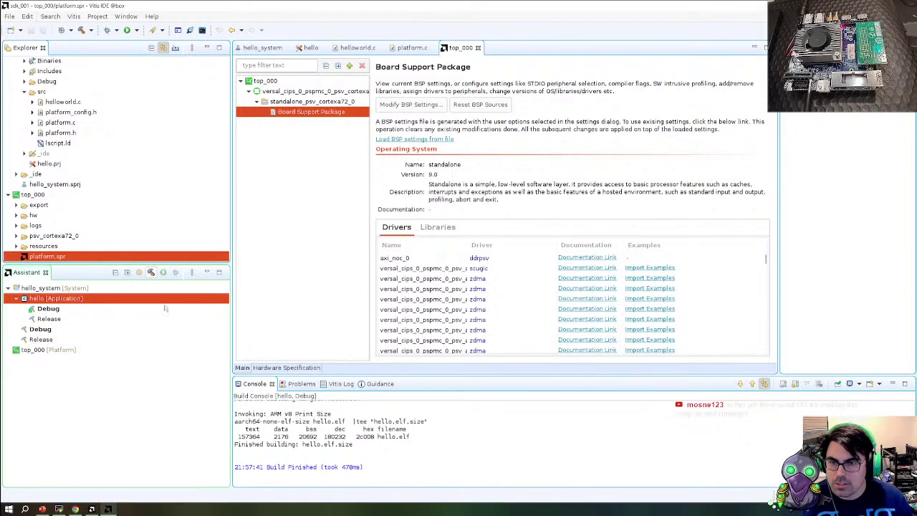
{"action": "key", "text": "ctrl+b"}
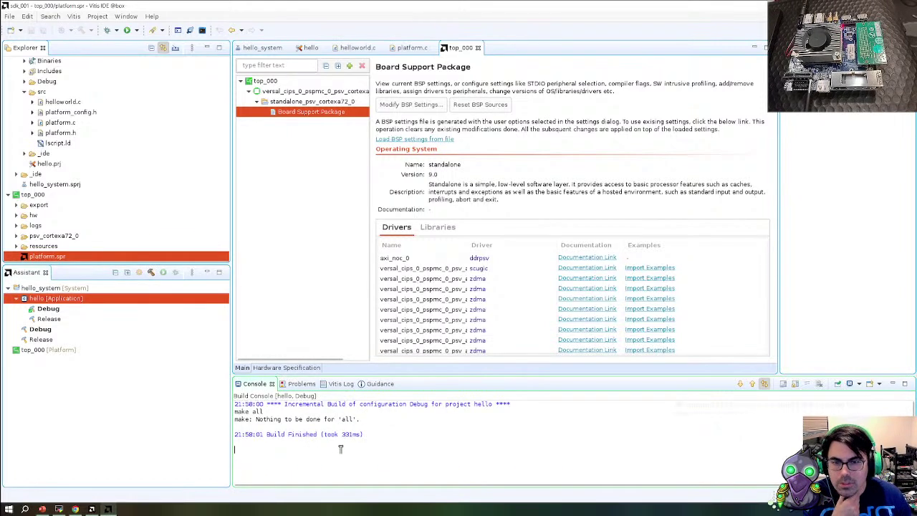
{"action": "left_click", "coordinate": [127, 30]}
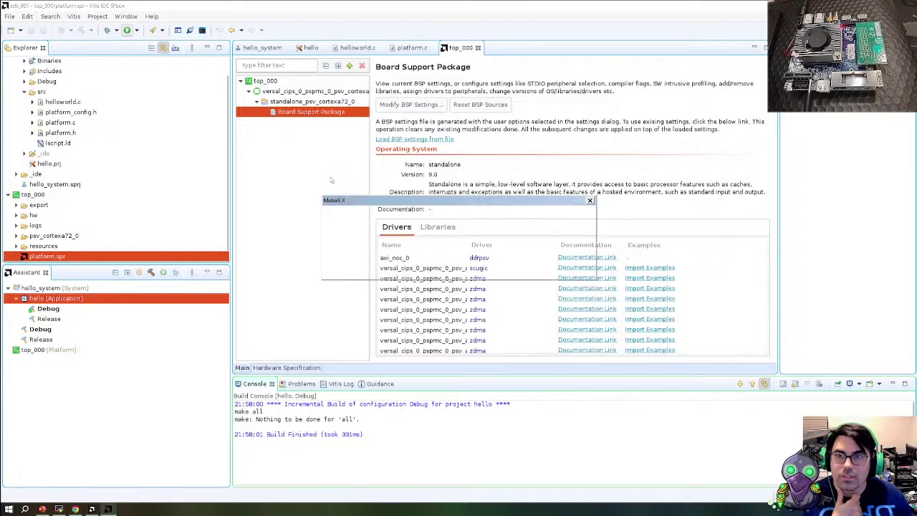
Confirm relaunching hello, list the consoles, and restore the Vitis window to a smaller size
{"action": "left_click", "coordinate": [563, 265]}
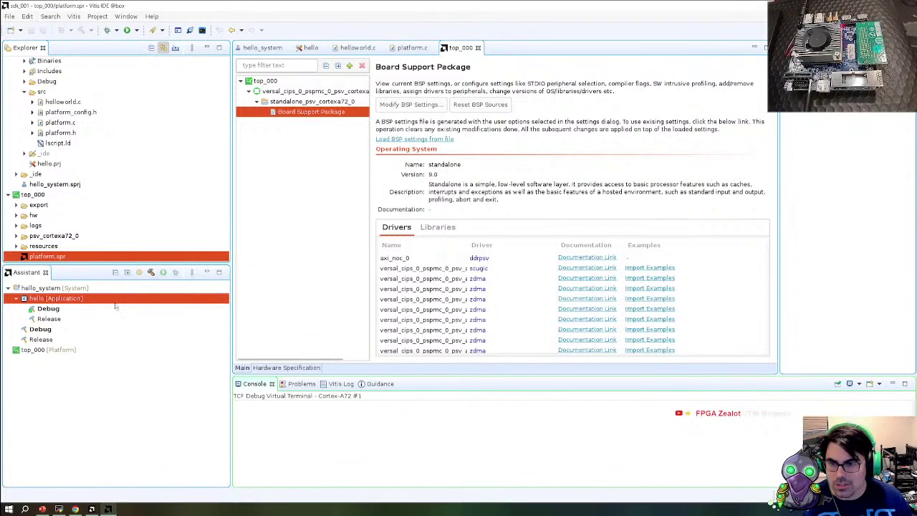
{"action": "left_click", "coordinate": [858, 385]}
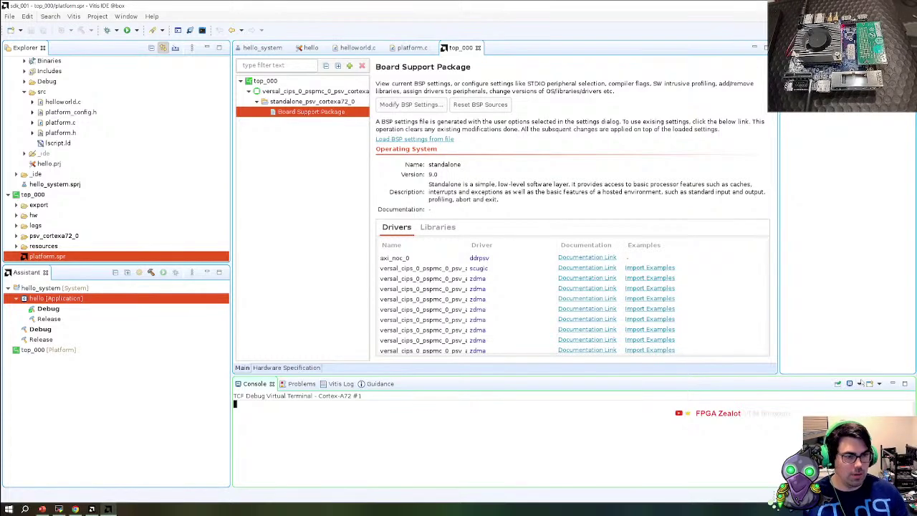
{"action": "left_click_drag", "start_coordinate": [634, 8], "coordinate": [295, 35]}
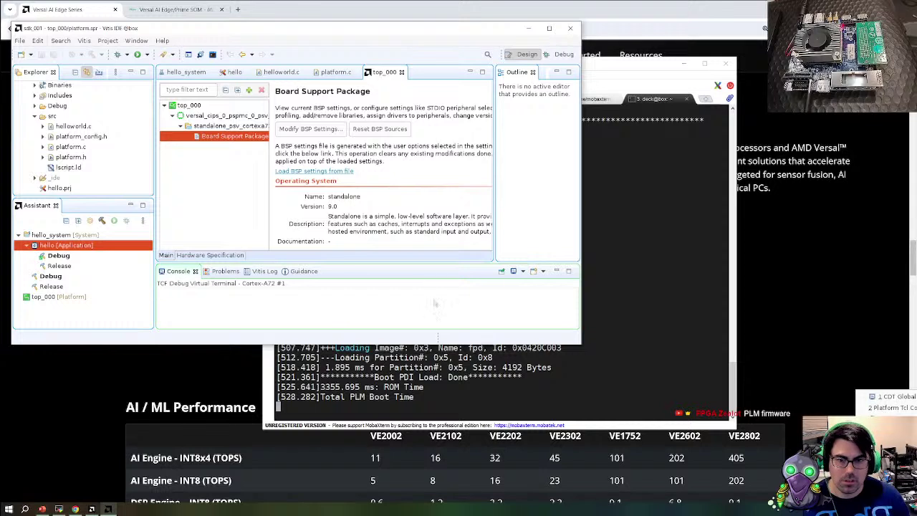
Display TCF Debug Virtual Terminal - Cortex-A72 #0 to see the Hello World output
{"action": "left_click", "coordinate": [542, 272]}
{"action": "left_click", "coordinate": [522, 272]}
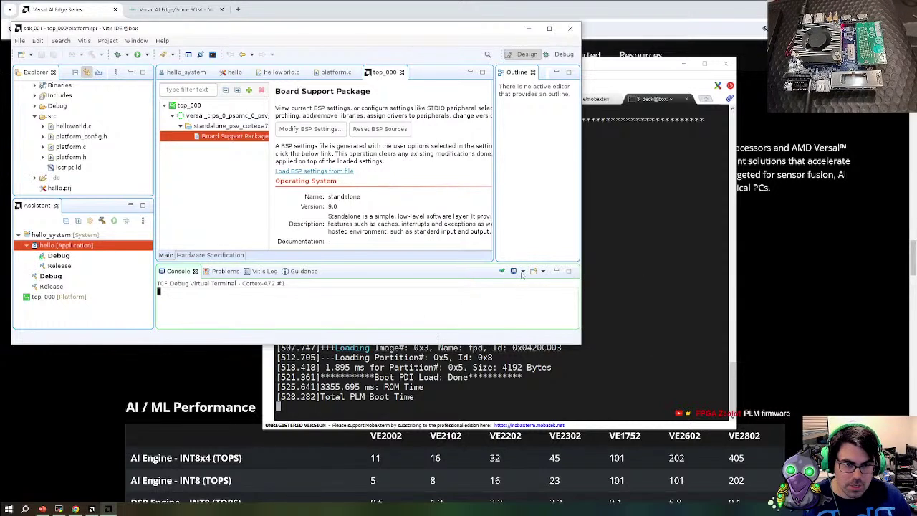
{"action": "left_click", "coordinate": [522, 273]}
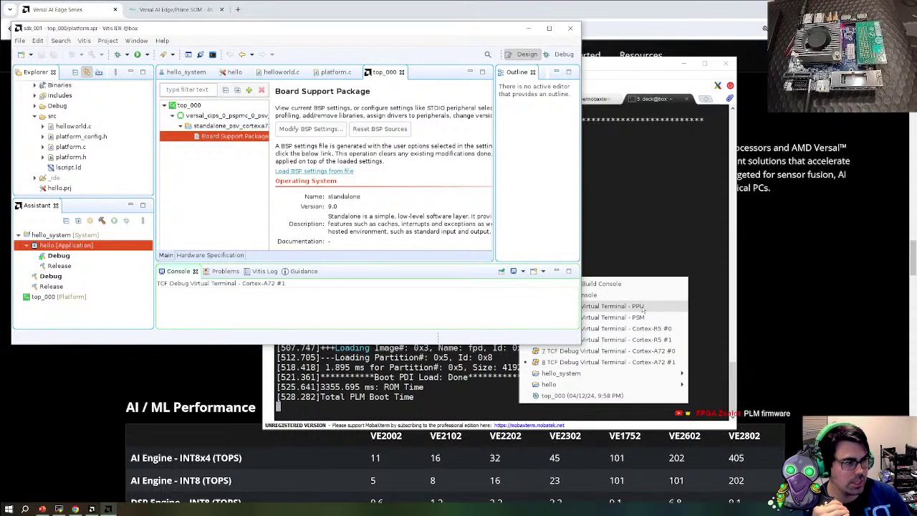
{"action": "left_click", "coordinate": [648, 351]}
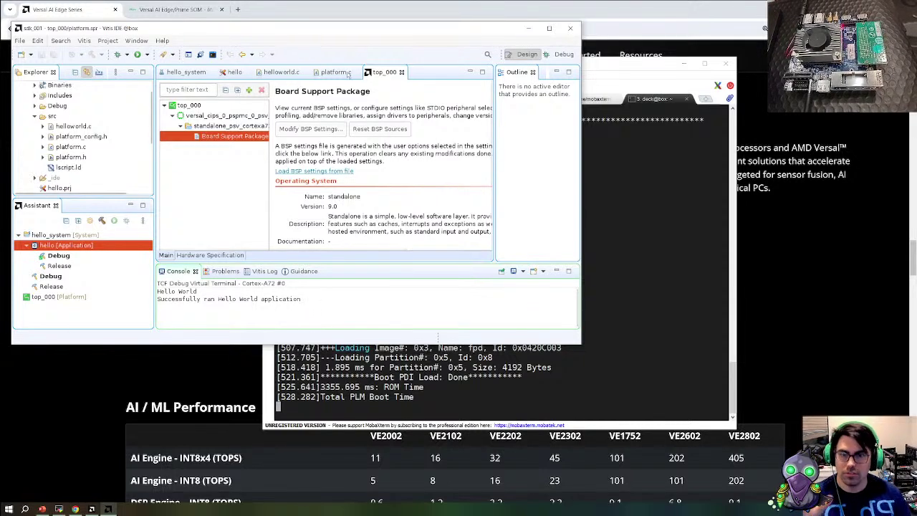
Exit Vitis IDE, then kill the screen window with Ctrl+A, K and confirm with y
{"action": "left_click", "coordinate": [570, 29]}
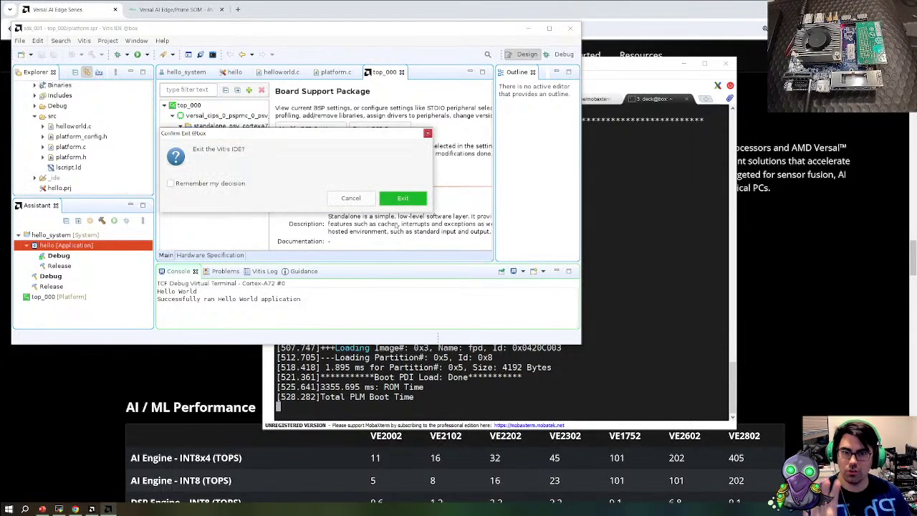
{"action": "left_click", "coordinate": [398, 203]}
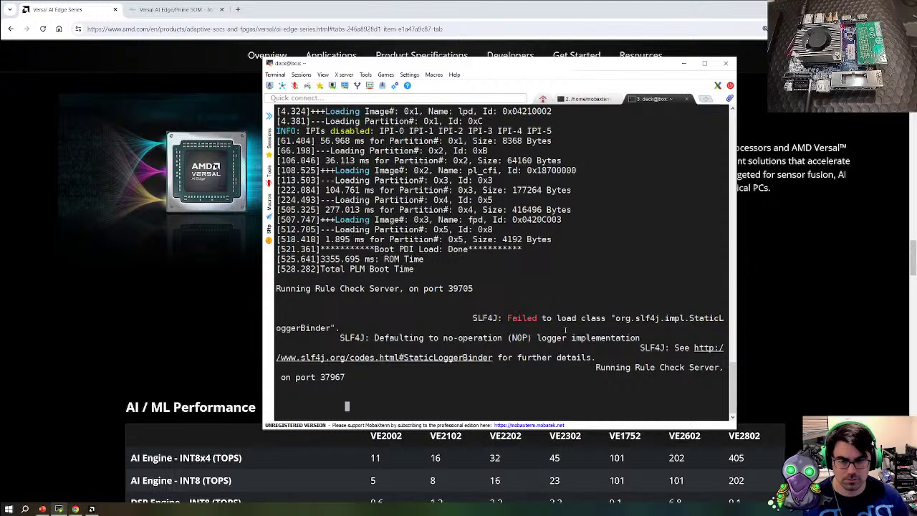
{"action": "key", "text": "ctrl+a"}
{"action": "key", "text": "k"}
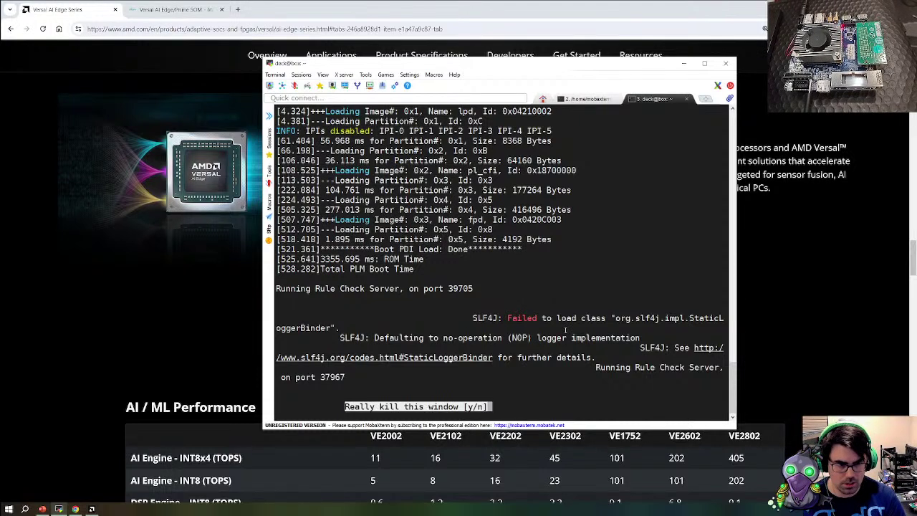
{"action": "key", "text": "y"}
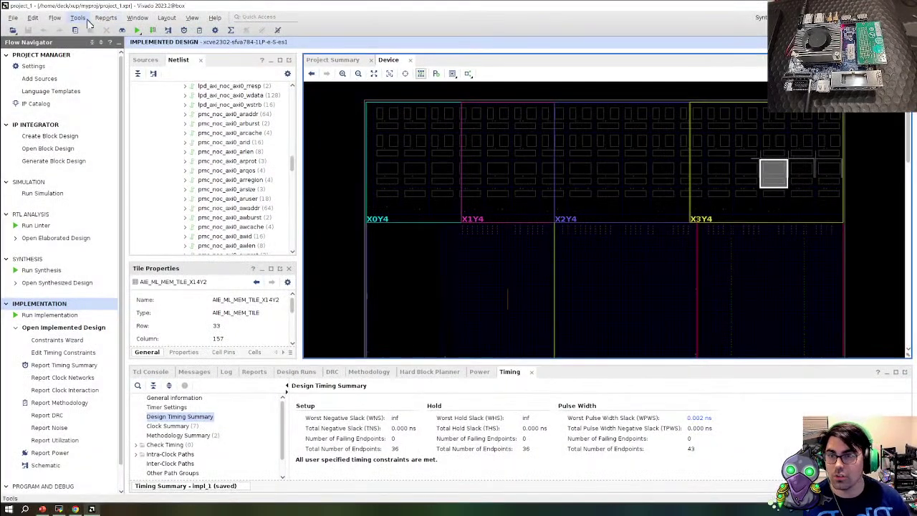
Choose Launch Vitis IDE from Vivado's Tools menu
{"action": "left_click", "coordinate": [77, 18]}
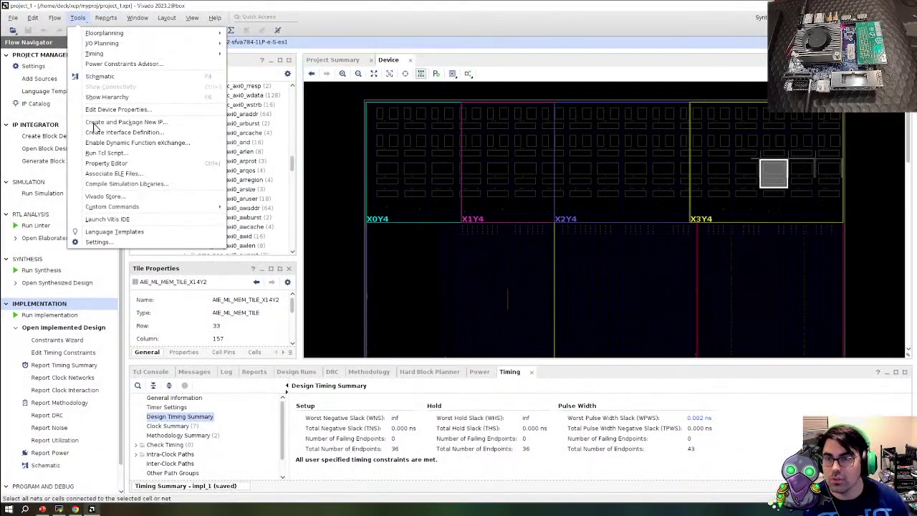
{"action": "left_click", "coordinate": [113, 219]}
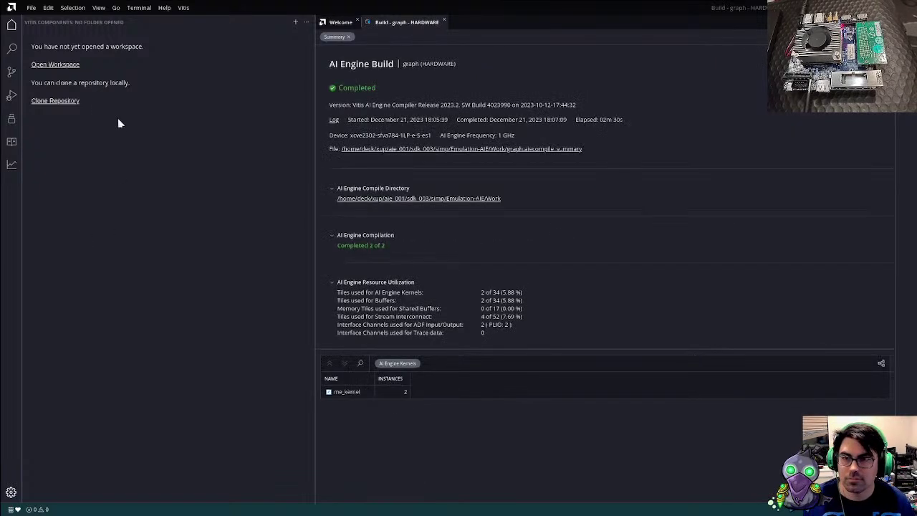
Create a ws-001 folder in xup > myproj and open it as the workspace
{"action": "left_click", "coordinate": [63, 66]}
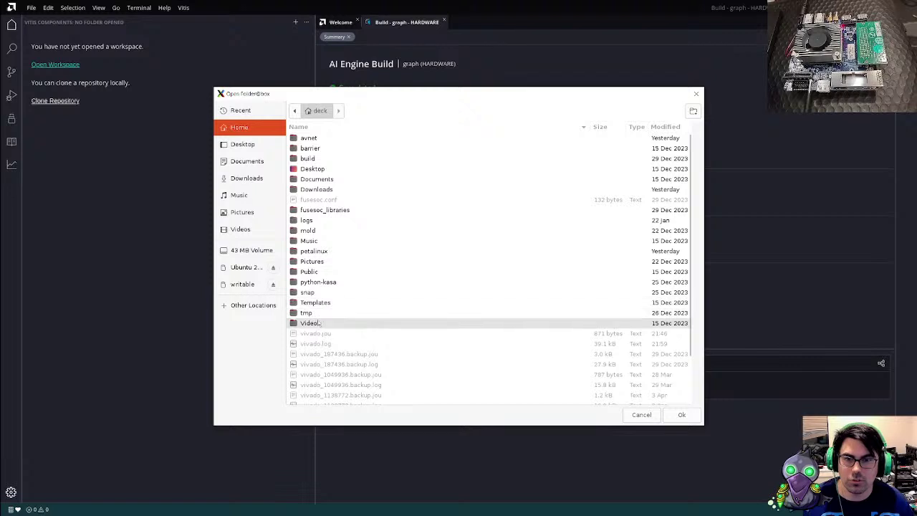
{"action": "scroll", "coordinate": [344, 344], "scroll_direction": "down", "scroll_amount": 5}
{"action": "double_click", "coordinate": [312, 399]}
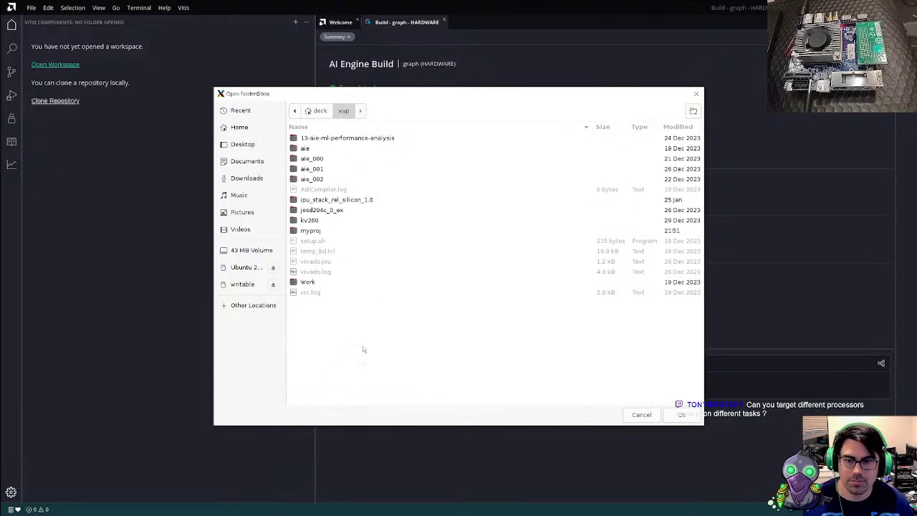
{"action": "double_click", "coordinate": [322, 230]}
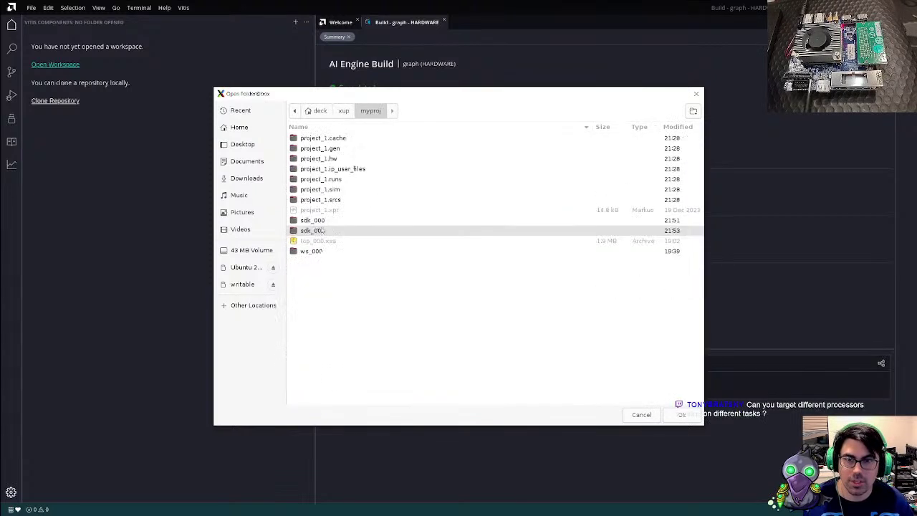
{"action": "right_click", "coordinate": [328, 314]}
{"action": "left_click", "coordinate": [693, 116]}
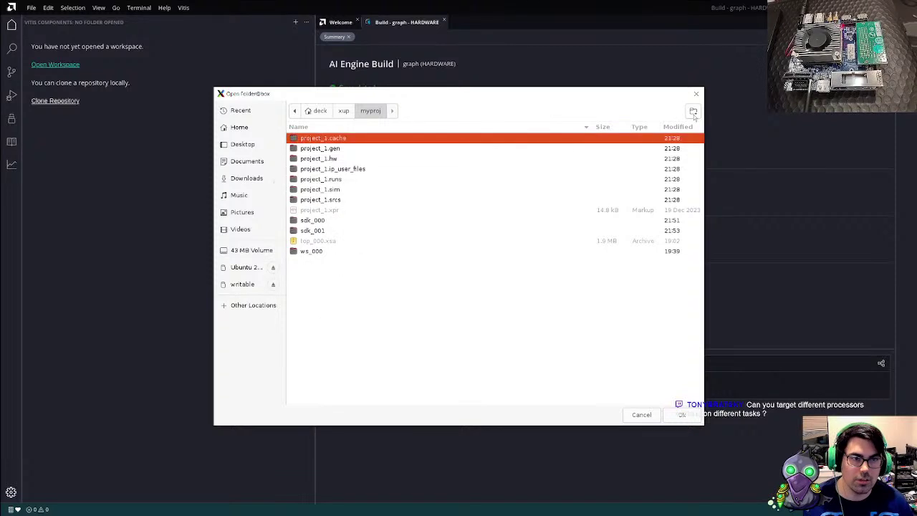
{"action": "left_click", "coordinate": [692, 114]}
{"action": "type", "text": "ws-001"}
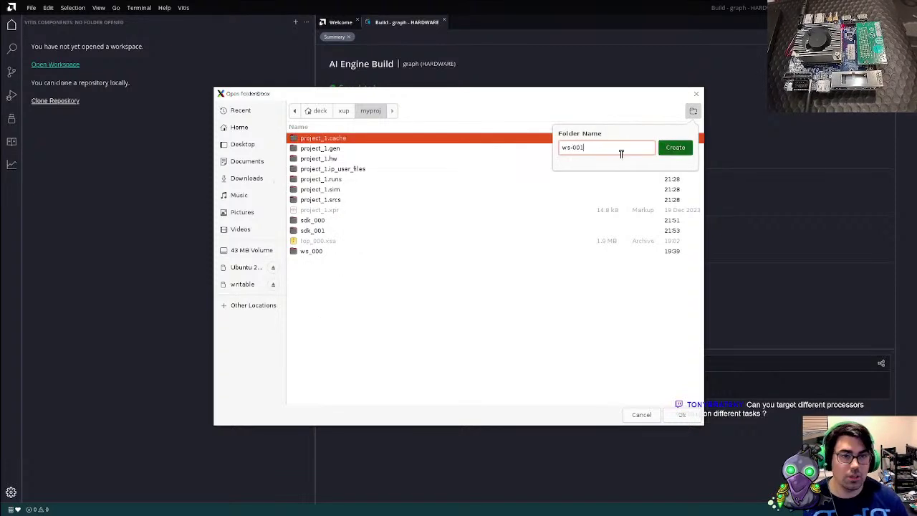
{"action": "key", "text": "Return"}
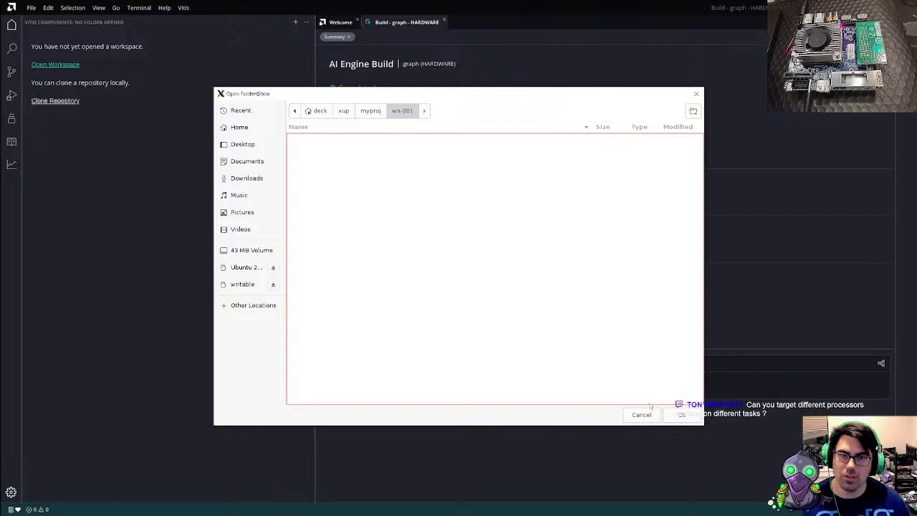
{"action": "left_click", "coordinate": [683, 415]}
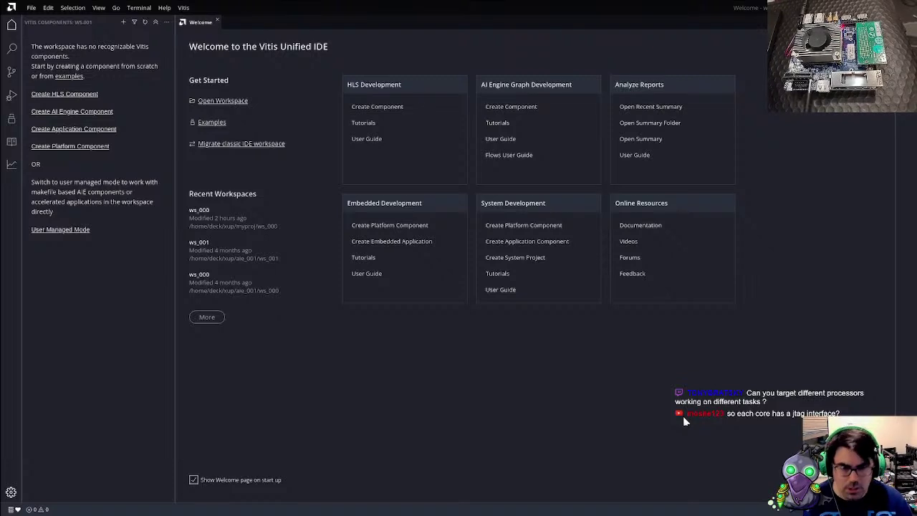
Start xsdb, run connect, then run targets to list the debug targets
{"action": "key", "text": "alt+Tab"}
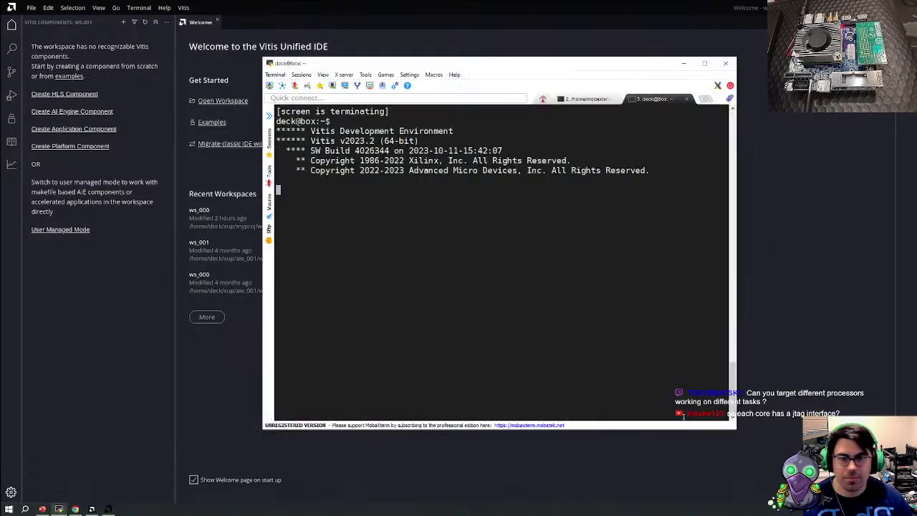
{"action": "key", "text": "Return"}
{"action": "key", "text": "Return"}
{"action": "type", "text": "xsd"}
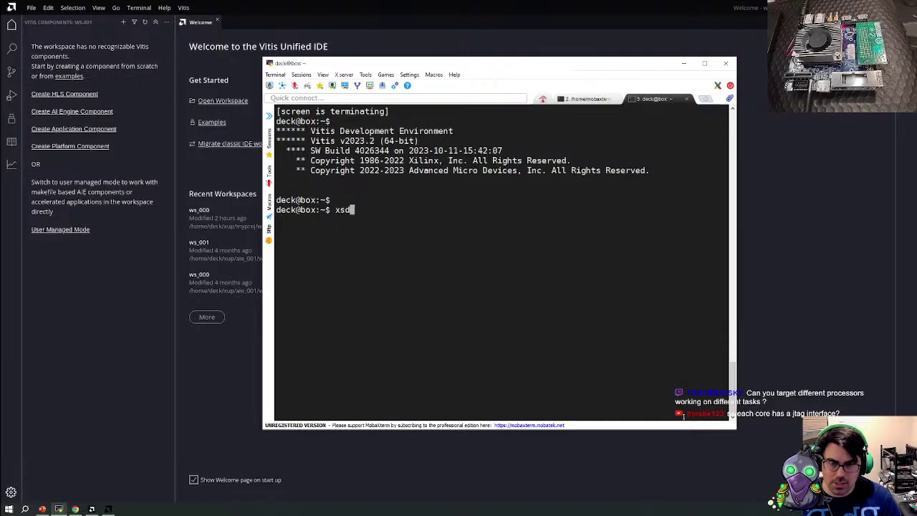
{"action": "type", "text": "b"}
{"action": "key", "text": "Return"}
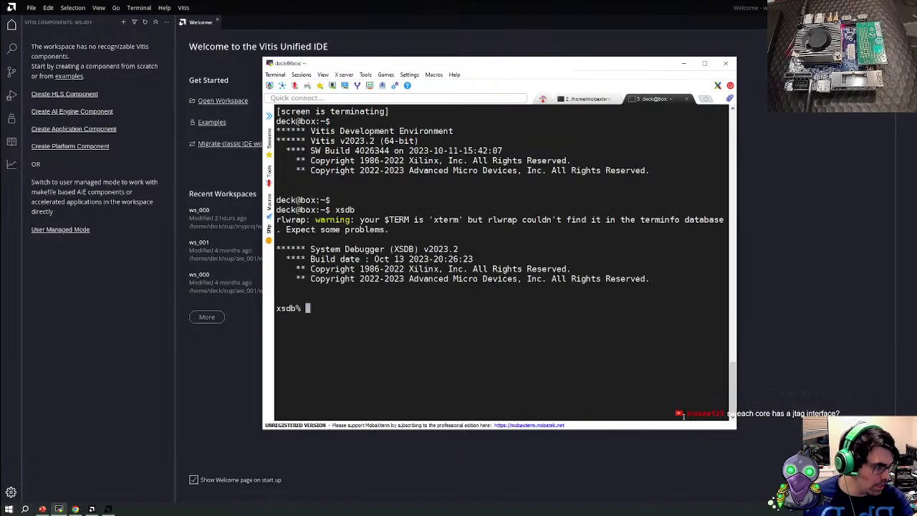
{"action": "type", "text": "connect"}
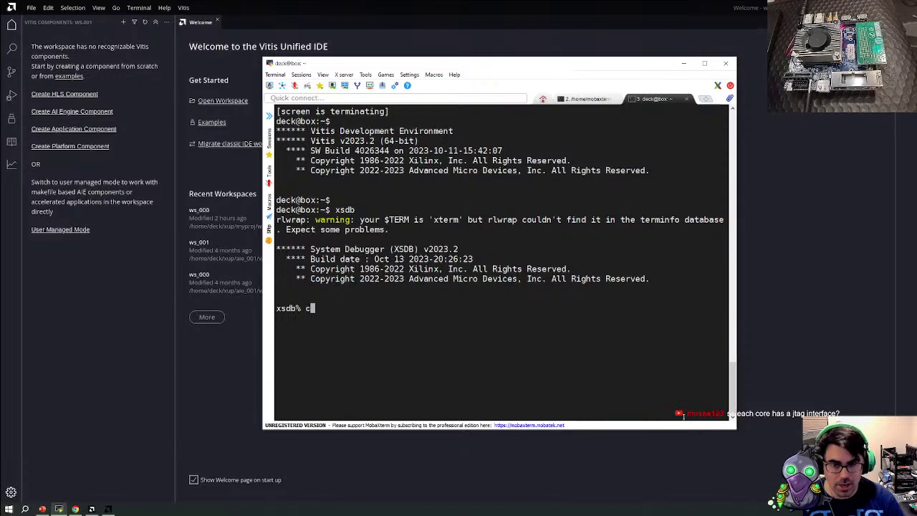
{"action": "key", "text": "Return"}
{"action": "type", "text": "targets"}
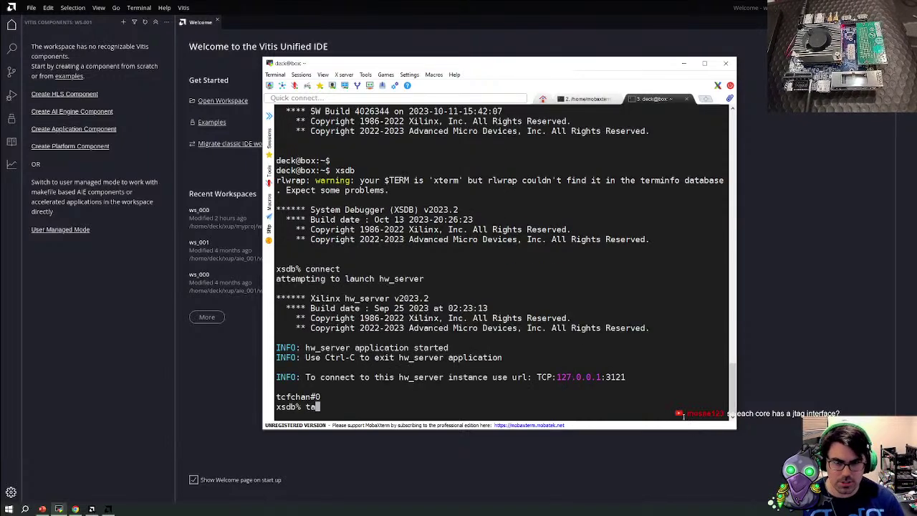
{"action": "key", "text": "Return"}
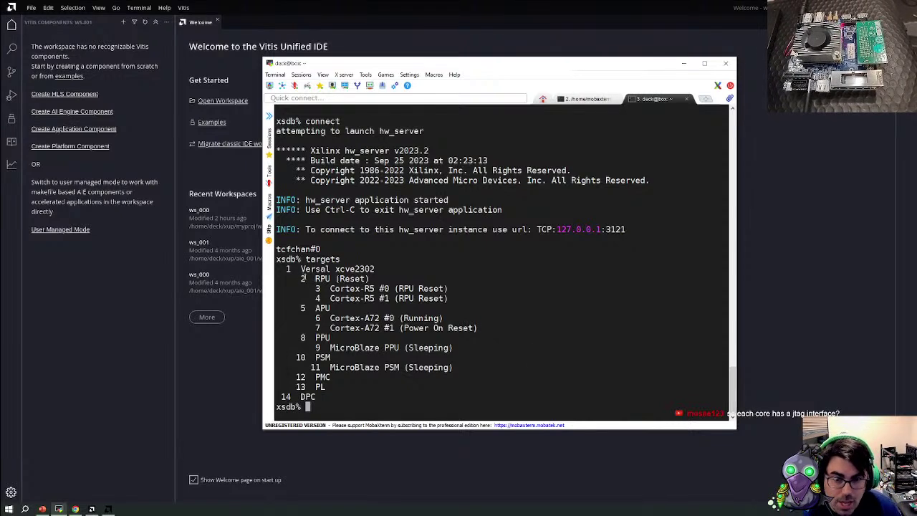
Highlight the RPU, APU, PSM and PMC target entries, then return to Vitis
{"action": "left_click_drag", "start_coordinate": [302, 278], "coordinate": [544, 327]}
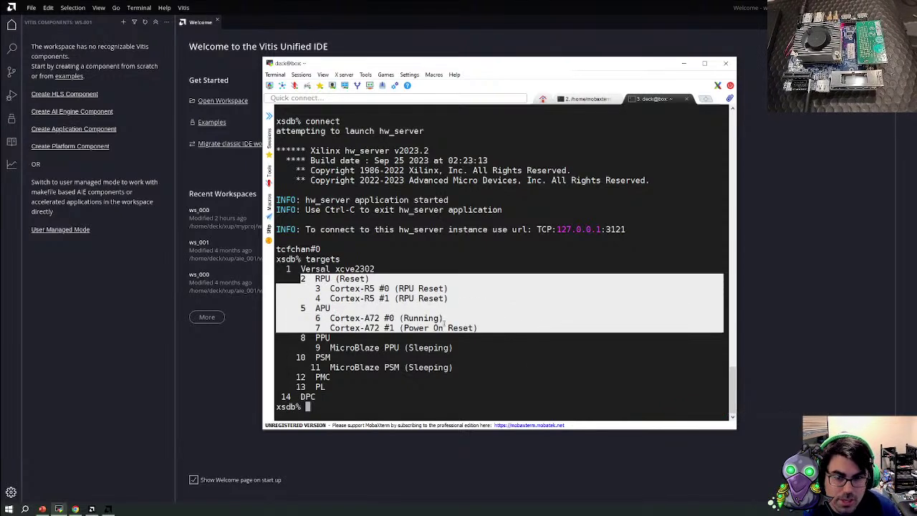
{"action": "left_click", "coordinate": [393, 341]}
{"action": "left_click_drag", "start_coordinate": [294, 279], "coordinate": [463, 367]}
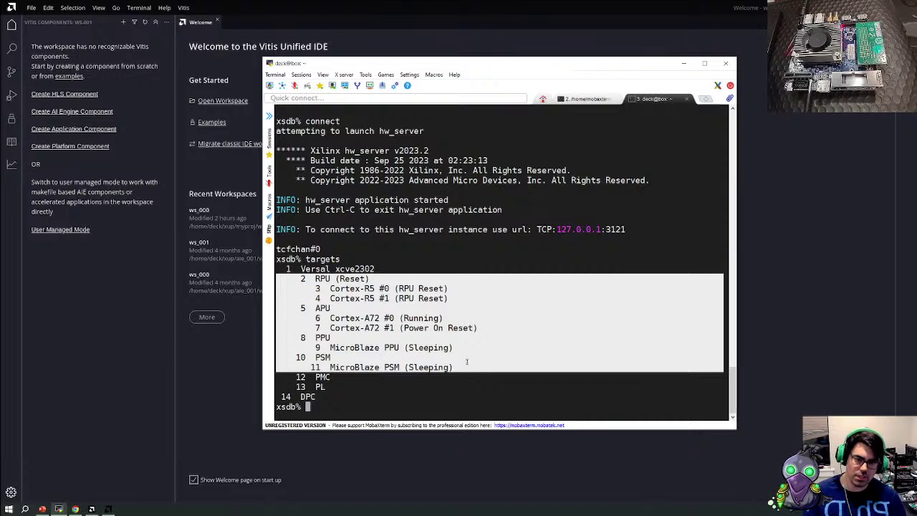
{"action": "left_click", "coordinate": [343, 377]}
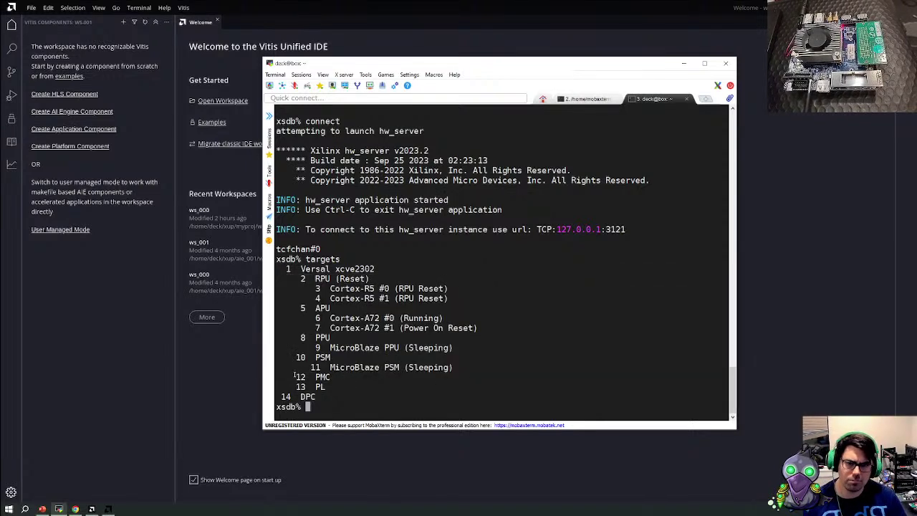
{"action": "left_click_drag", "start_coordinate": [291, 377], "coordinate": [272, 284]}
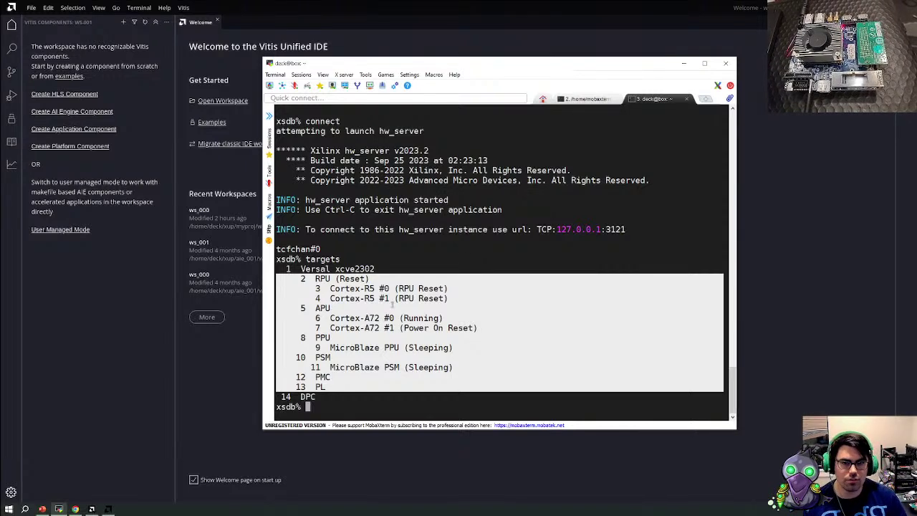
{"action": "left_click", "coordinate": [423, 472]}
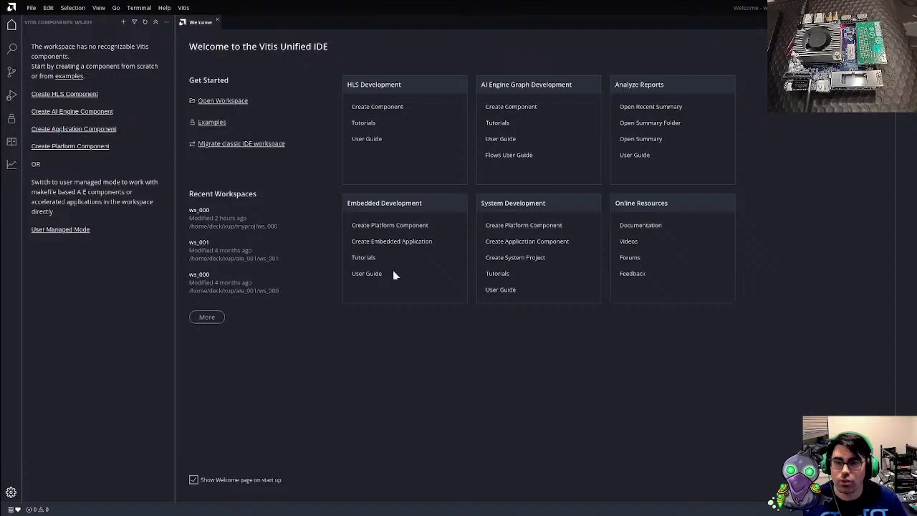
Start a platform component named platform from myproj/top_000.xsa, reaching standalone on psv_cortexa72_0
{"action": "left_click", "coordinate": [389, 226]}
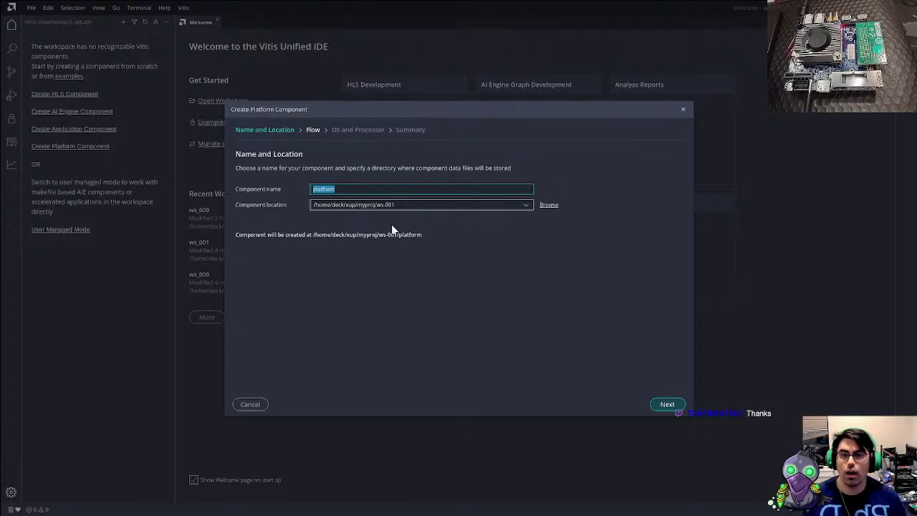
{"action": "left_click", "coordinate": [667, 405]}
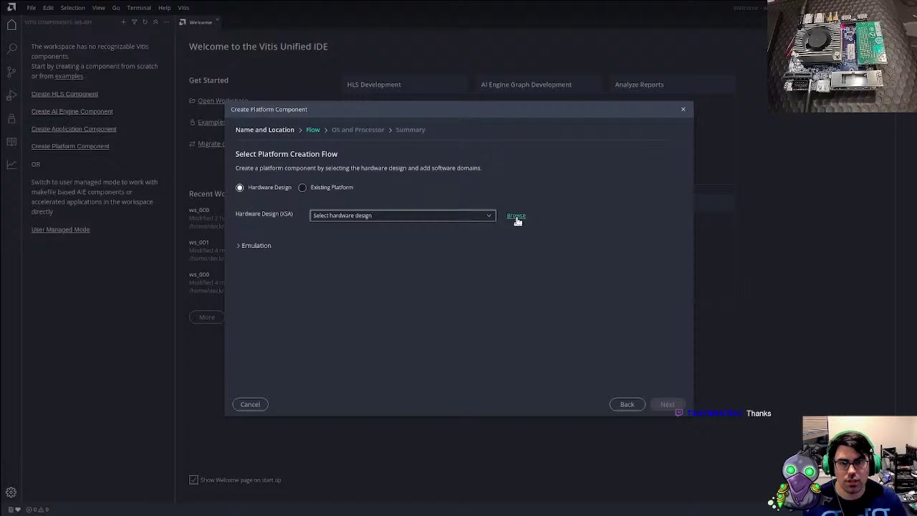
{"action": "left_click", "coordinate": [516, 216]}
{"action": "left_click", "coordinate": [369, 112]}
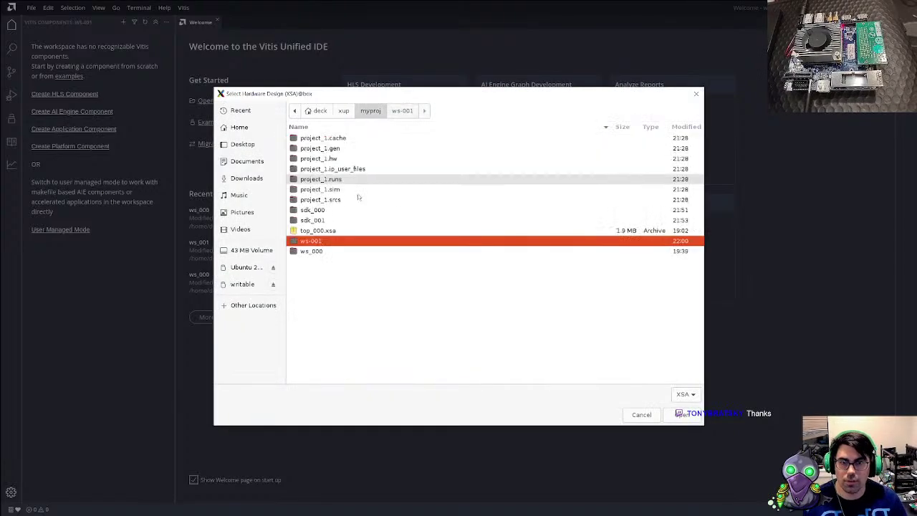
{"action": "left_click", "coordinate": [318, 230]}
{"action": "left_click", "coordinate": [686, 414]}
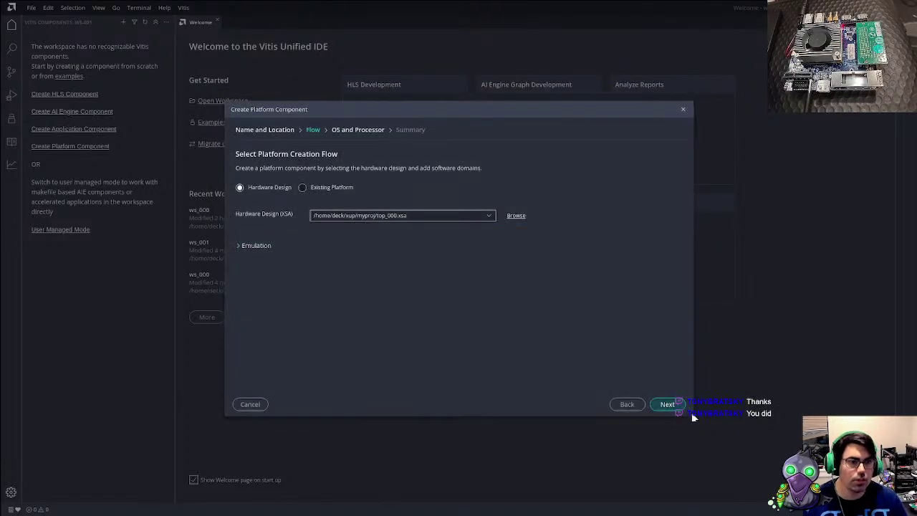
{"action": "left_click", "coordinate": [667, 404]}
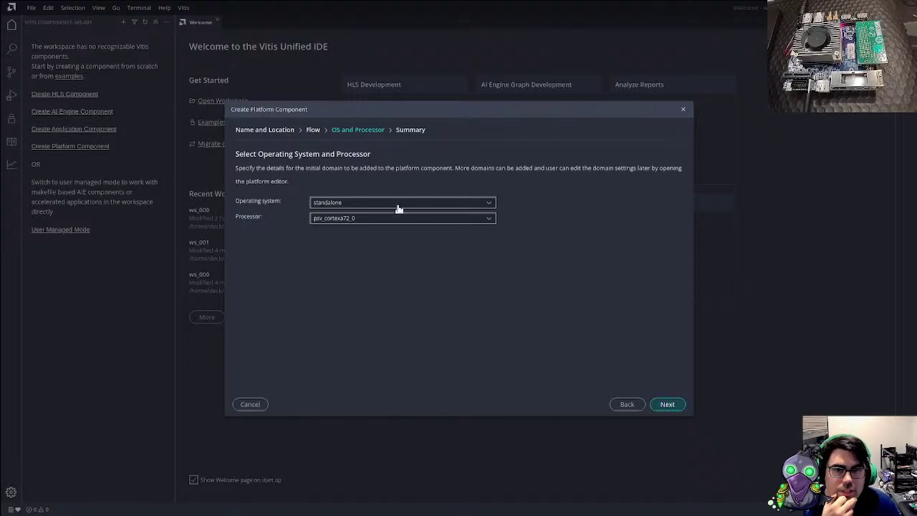
Accept standalone on psv_cortexa72_0 and finish creating the platform component
{"action": "left_click", "coordinate": [666, 404]}
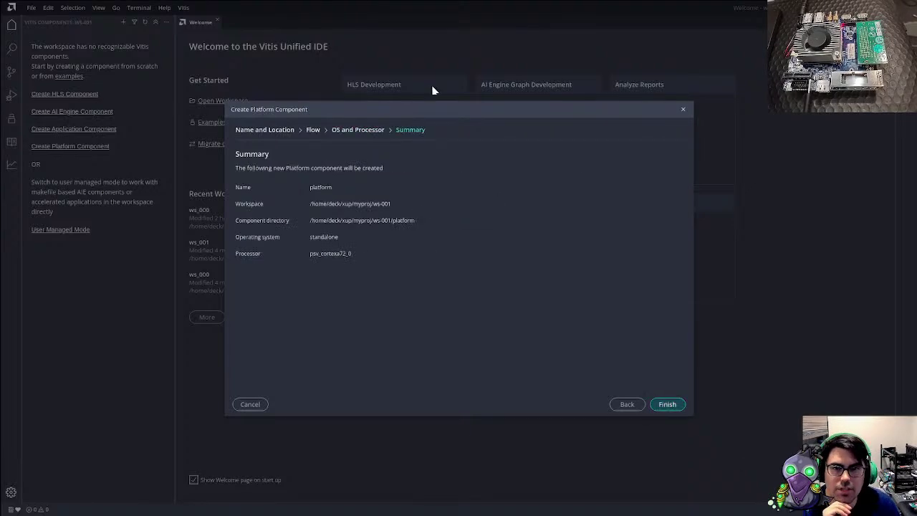
{"action": "left_click", "coordinate": [676, 403]}
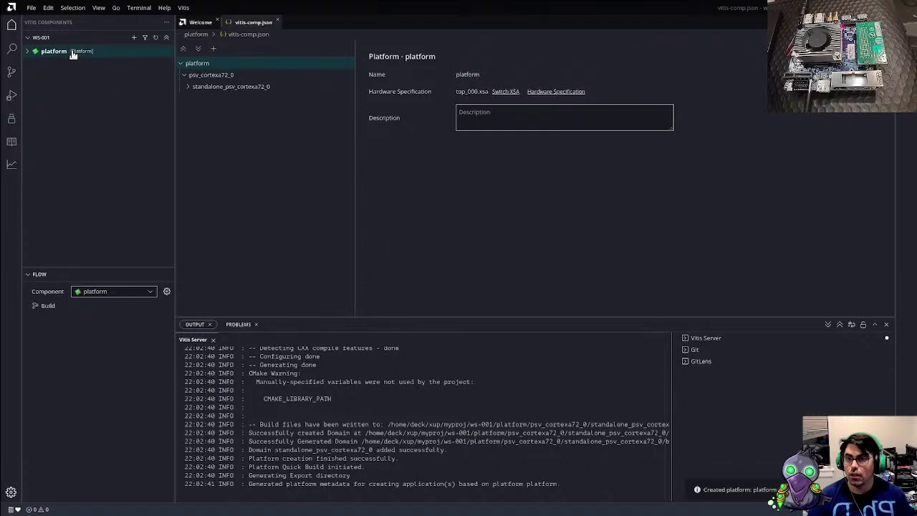
Browse the example projects and show the Hello World example's details
{"action": "left_click", "coordinate": [72, 52]}
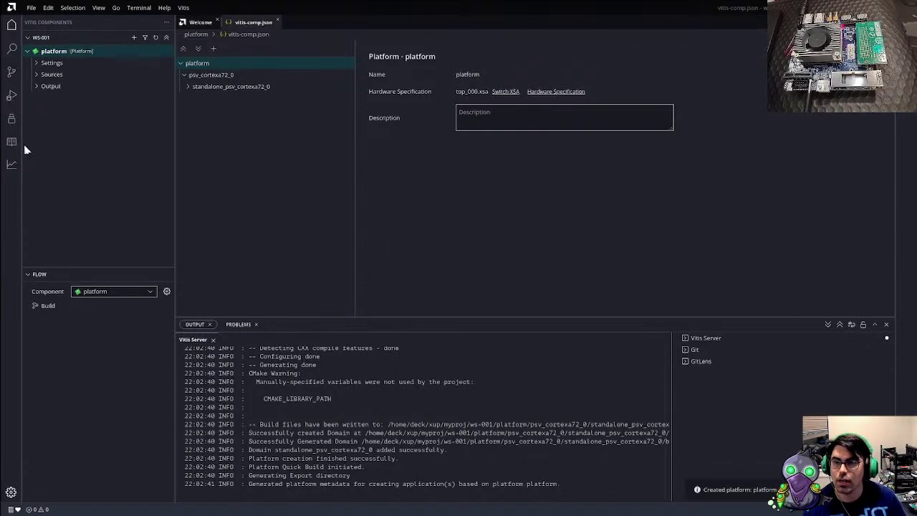
{"action": "left_click", "coordinate": [12, 118]}
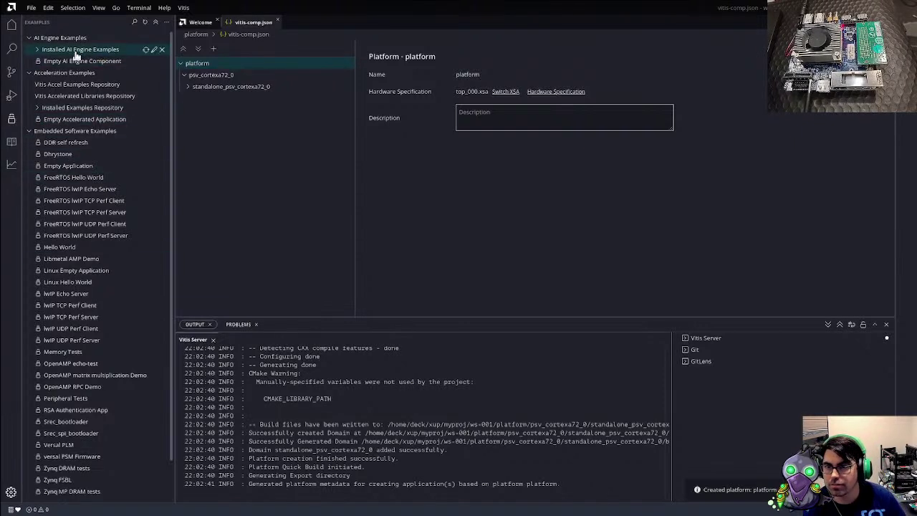
{"action": "left_click", "coordinate": [37, 50]}
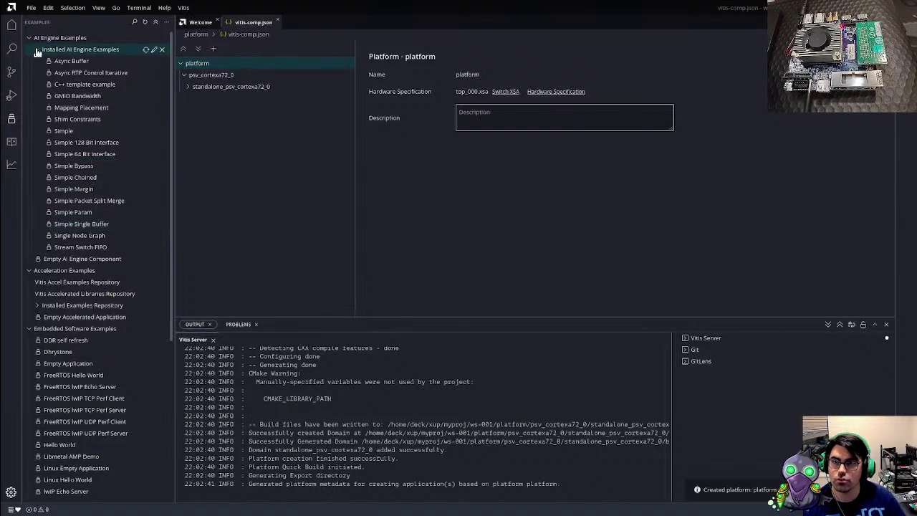
{"action": "left_click", "coordinate": [37, 50]}
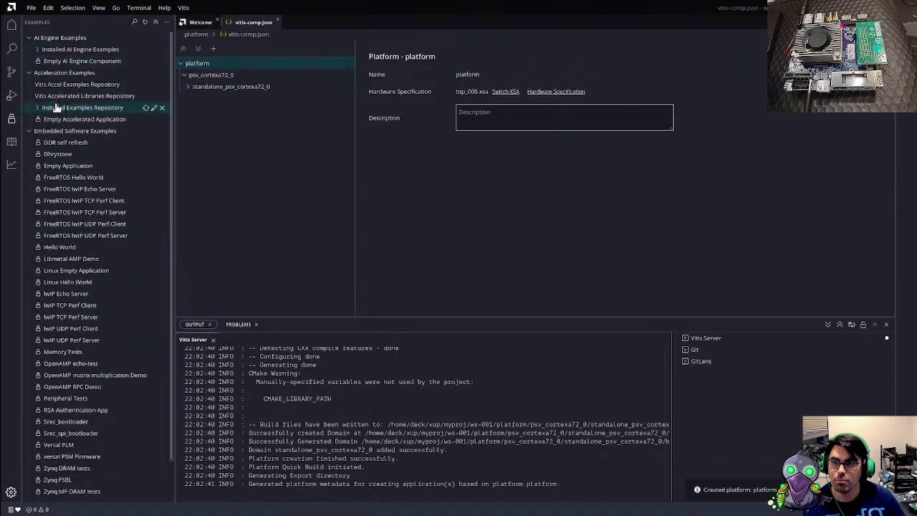
{"action": "left_click", "coordinate": [78, 248]}
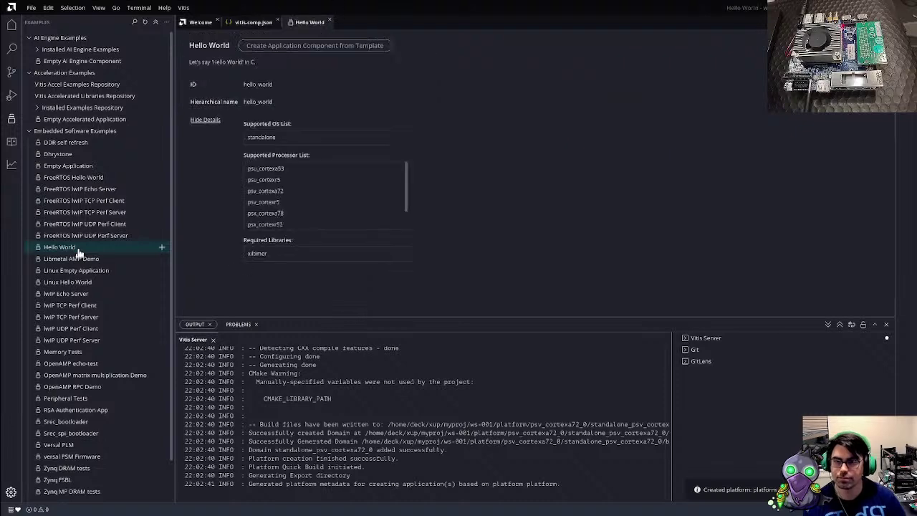
Set up a hello_world application from the template on platform with the standalone_psv_cortexa72_0 domain
{"action": "left_click", "coordinate": [334, 48]}
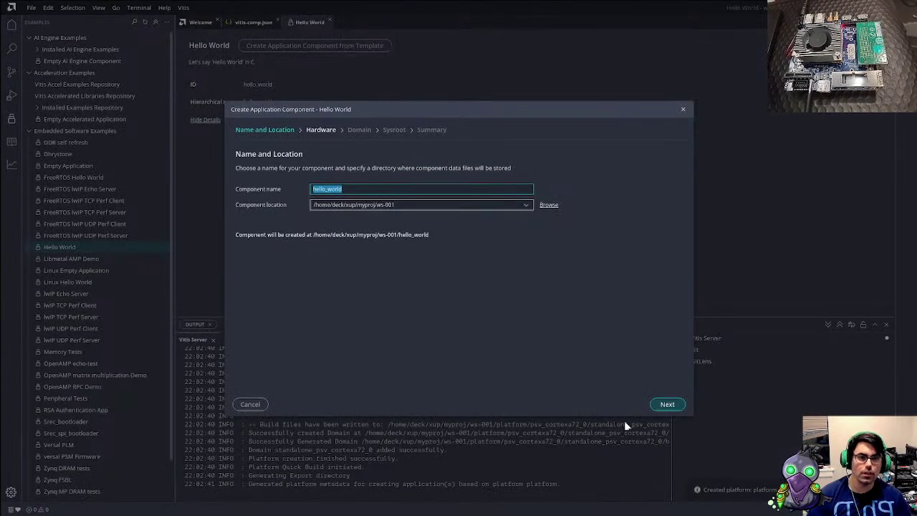
{"action": "left_click", "coordinate": [666, 404]}
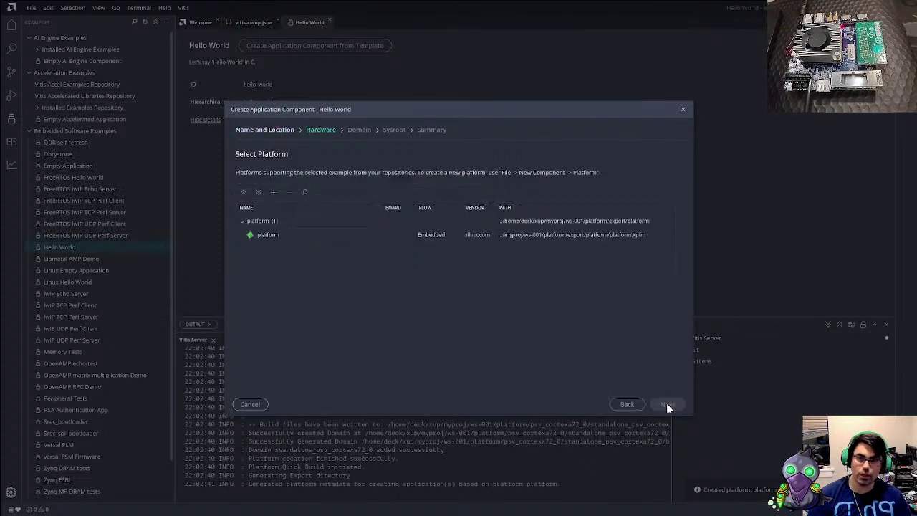
{"action": "left_click", "coordinate": [315, 235]}
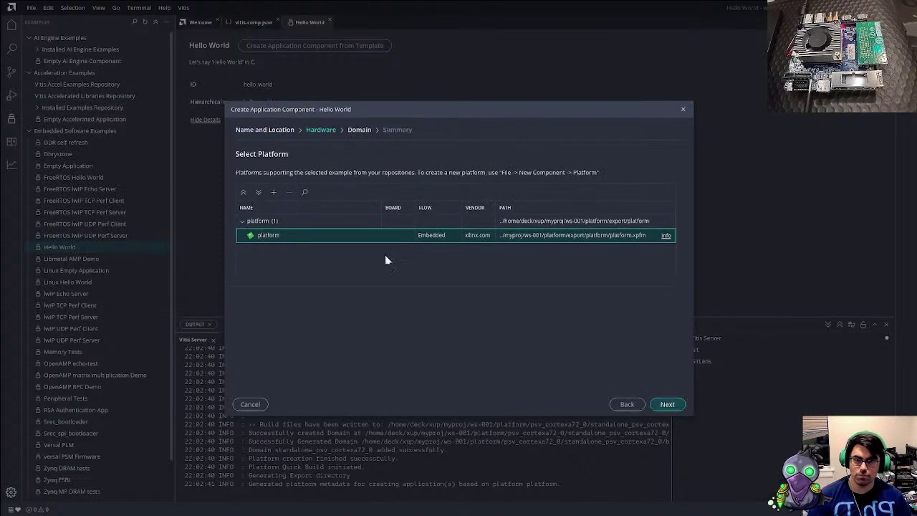
{"action": "left_click", "coordinate": [667, 405]}
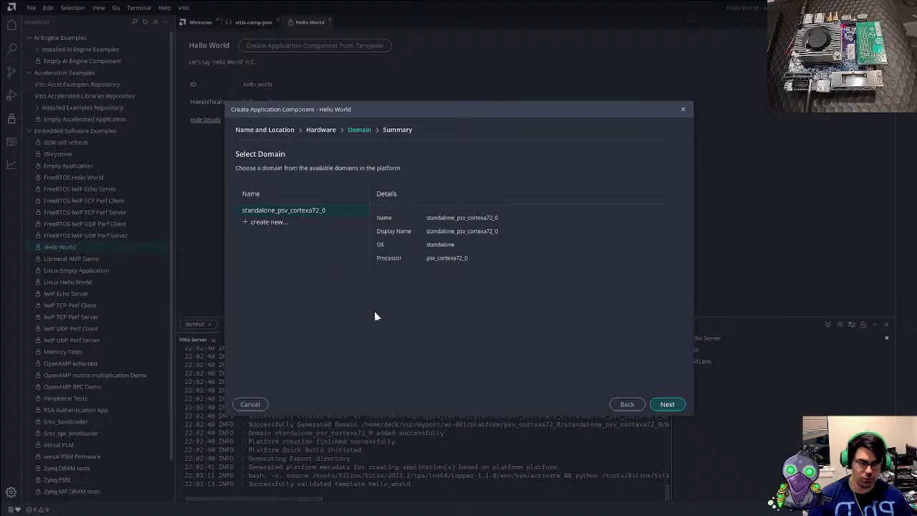
{"action": "left_click", "coordinate": [668, 404]}
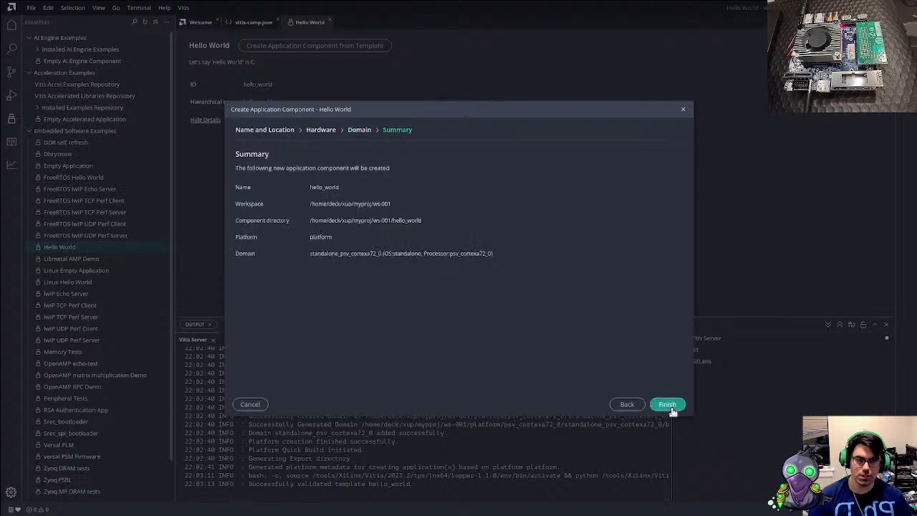
Create hello_world, then view its helloworld.c source and its lscript.ld linker script
{"action": "left_click", "coordinate": [667, 405]}
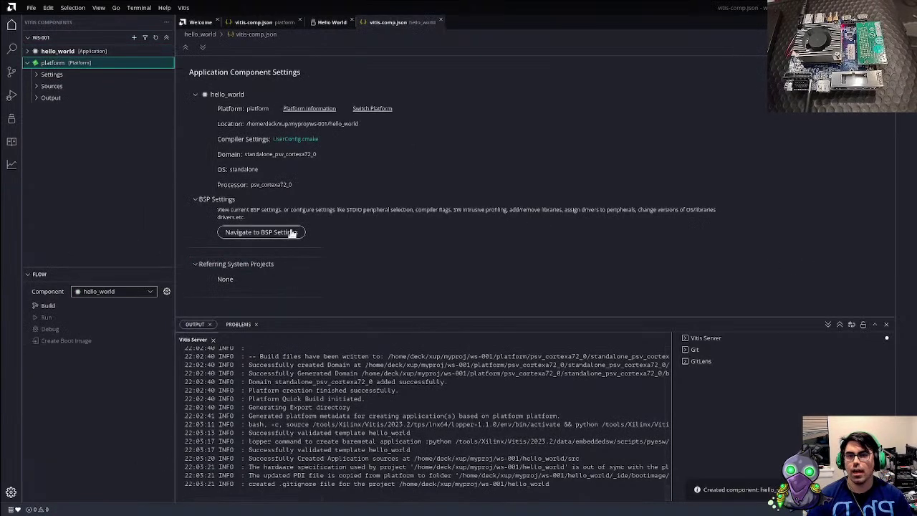
{"action": "left_click", "coordinate": [43, 50]}
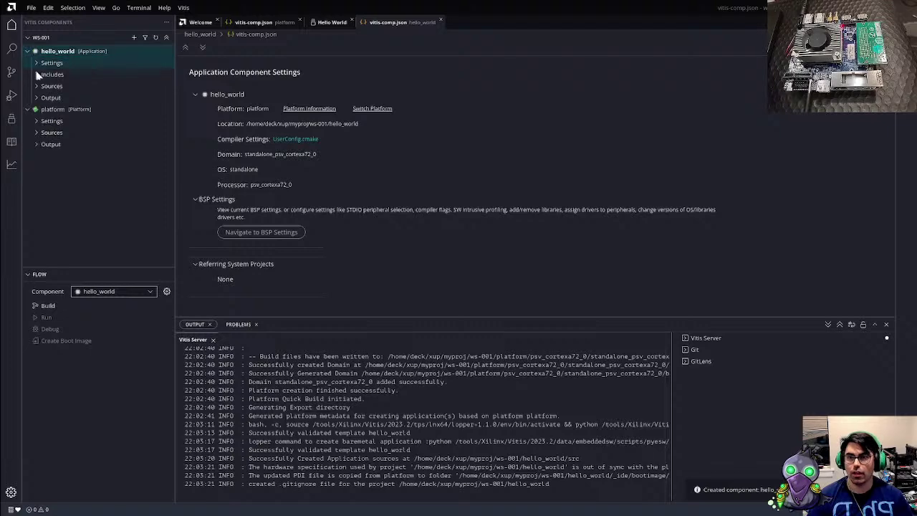
{"action": "left_click", "coordinate": [39, 85]}
{"action": "left_click", "coordinate": [96, 111]}
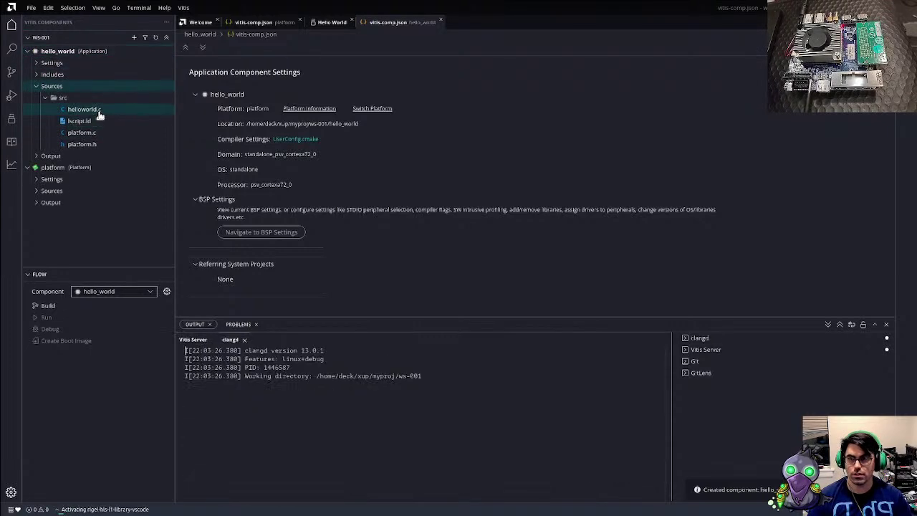
{"action": "left_click", "coordinate": [423, 252]}
{"action": "scroll", "coordinate": [423, 251], "scroll_direction": "down", "scroll_amount": 4}
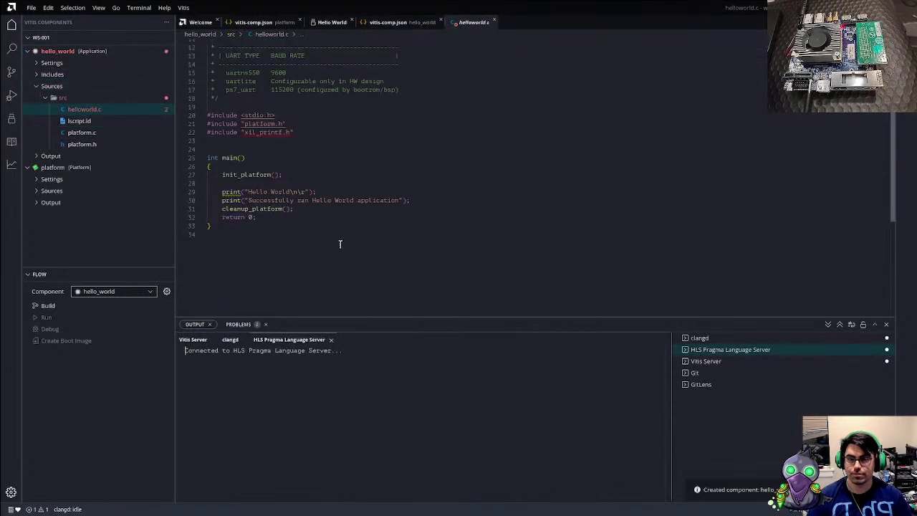
{"action": "scroll", "coordinate": [322, 242], "scroll_direction": "up", "scroll_amount": 3}
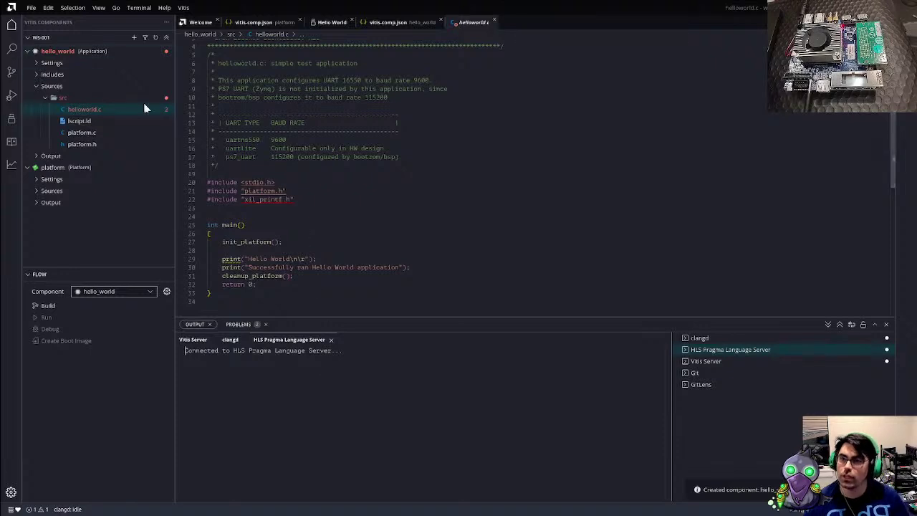
{"action": "right_click", "coordinate": [67, 52]}
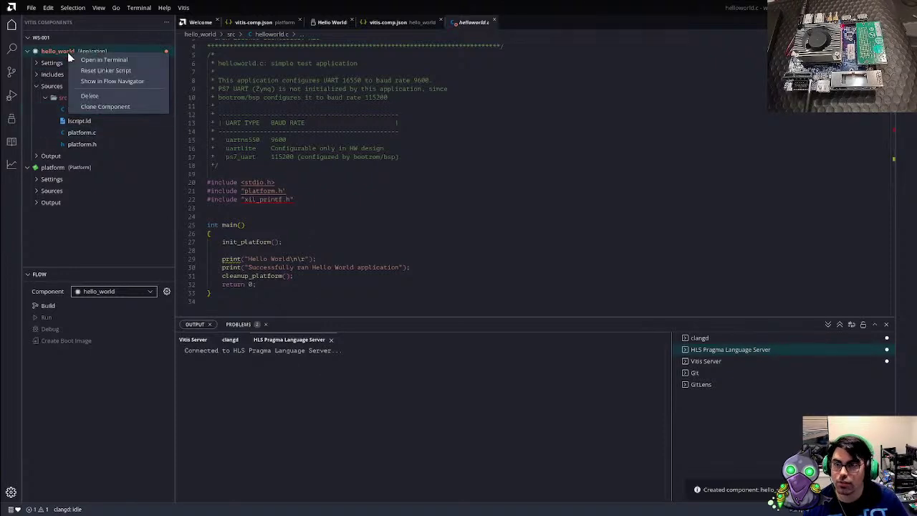
{"action": "left_click", "coordinate": [72, 121]}
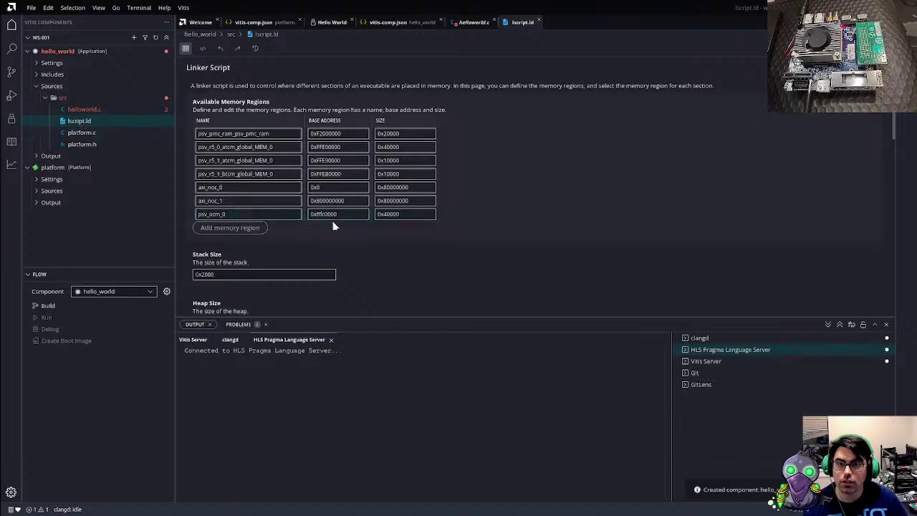
{"action": "left_click", "coordinate": [253, 229]}
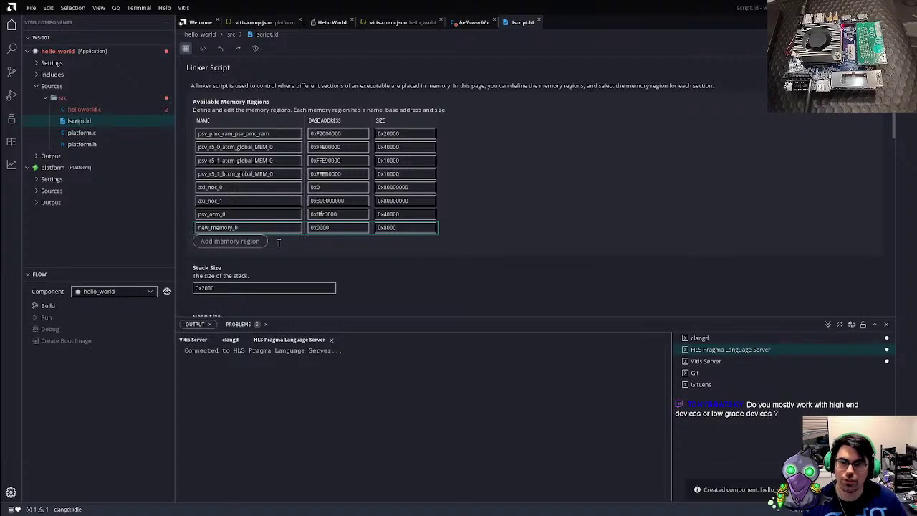
{"action": "left_click", "coordinate": [437, 227]}
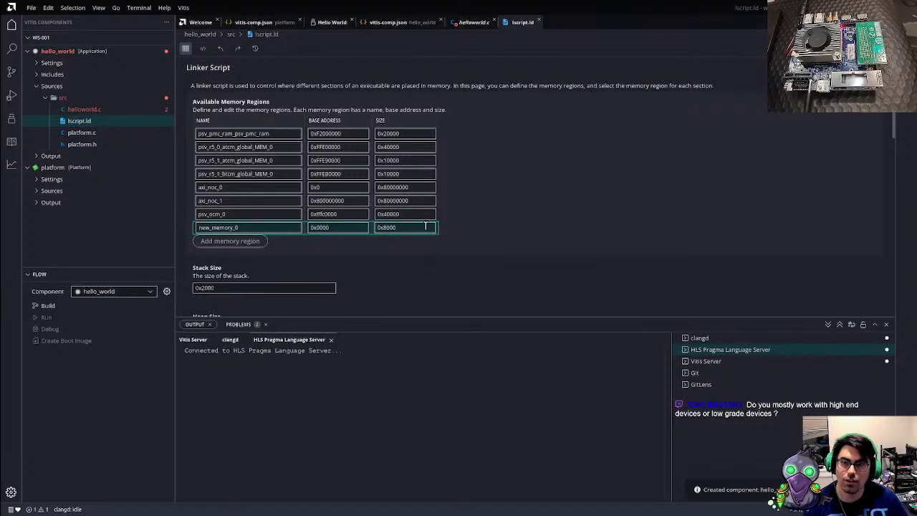
{"action": "left_click", "coordinate": [424, 226]}
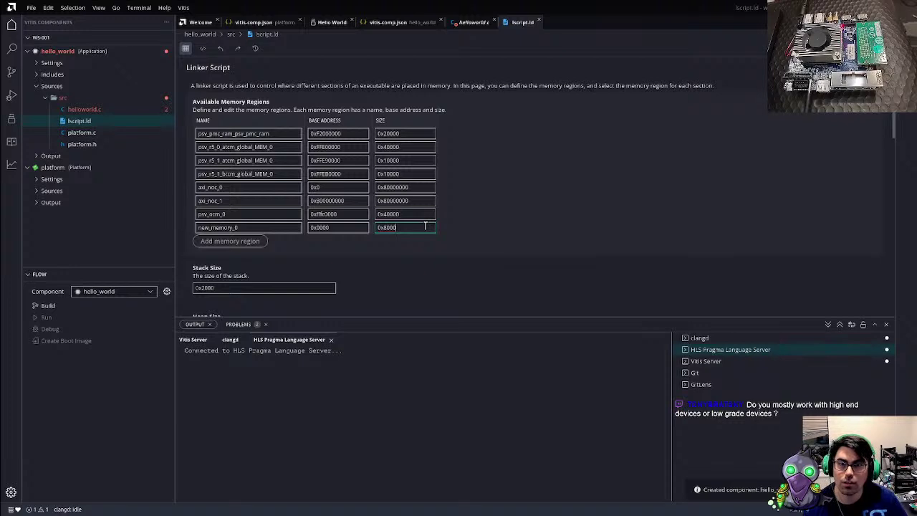
{"action": "double_click", "coordinate": [276, 229]}
{"action": "key", "text": "BackSpace"}
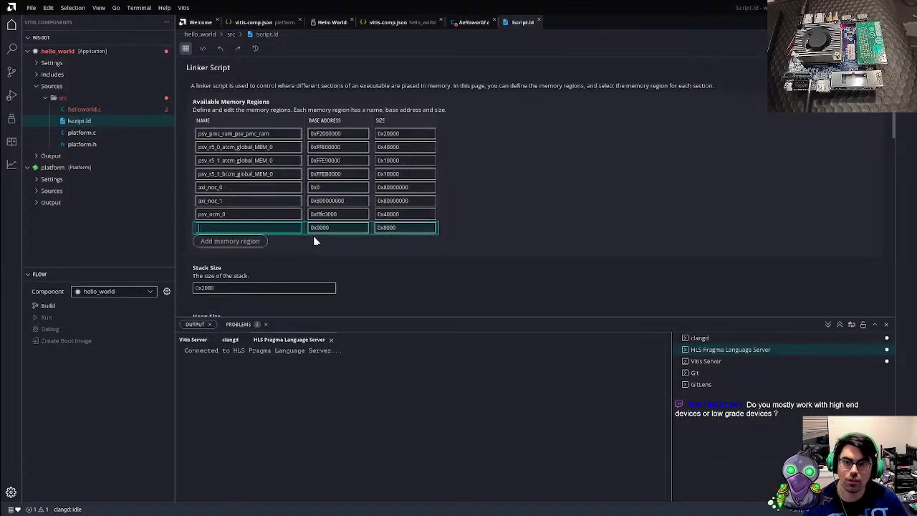
{"action": "double_click", "coordinate": [319, 227]}
{"action": "key", "text": "BackSpace"}
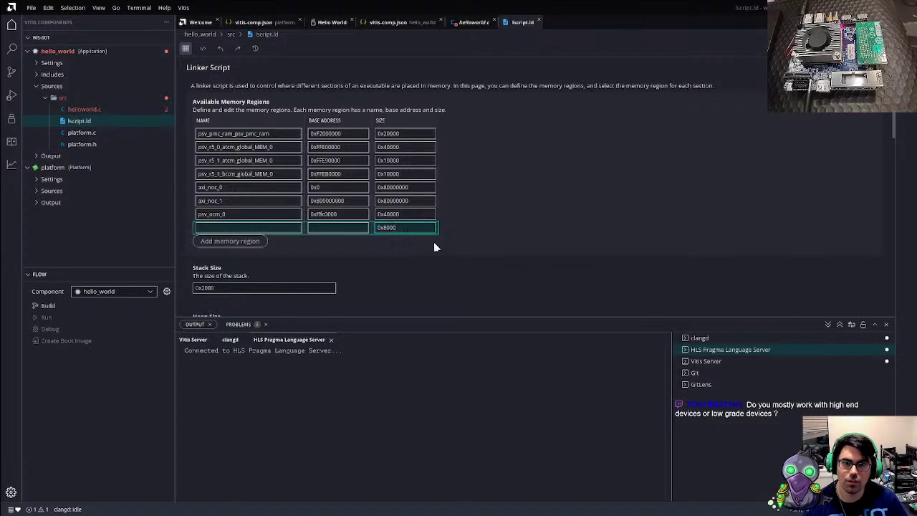
{"action": "double_click", "coordinate": [386, 227]}
{"action": "key", "text": "BackSpace"}
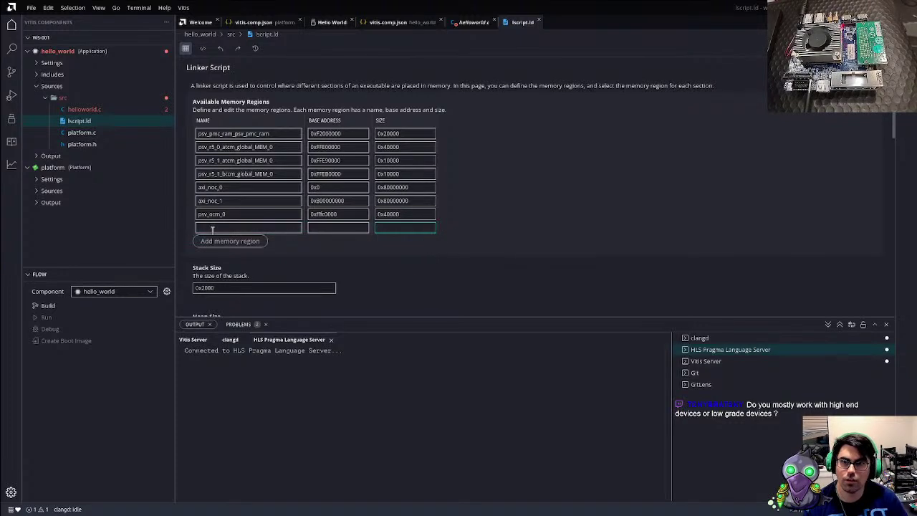
{"action": "left_click", "coordinate": [213, 228]}
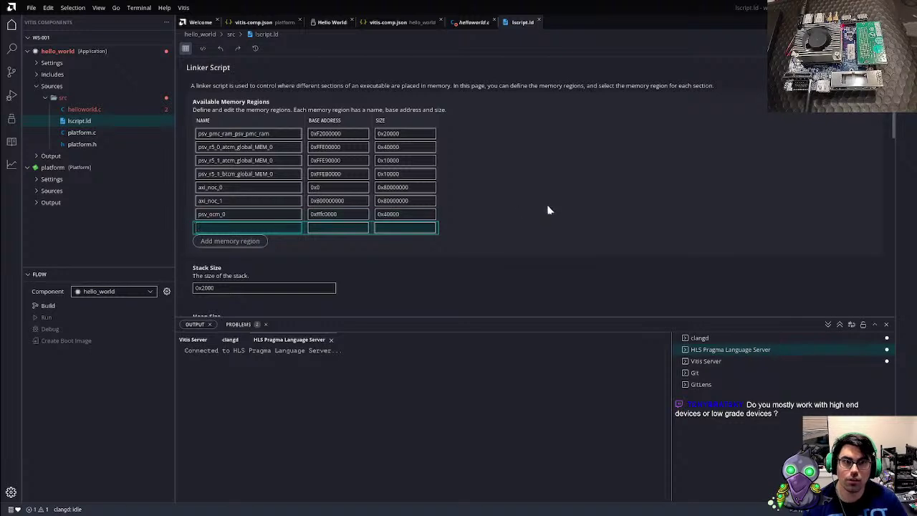
{"action": "left_click", "coordinate": [202, 49]}
{"action": "mouse_move", "coordinate": [411, 240]}
{"action": "left_mouse_down"}
{"action": "mouse_move", "coordinate": [376, 240]}
{"action": "mouse_move", "coordinate": [418, 231]}
{"action": "left_mouse_up"}
{"action": "key", "text": "BackSpace"}
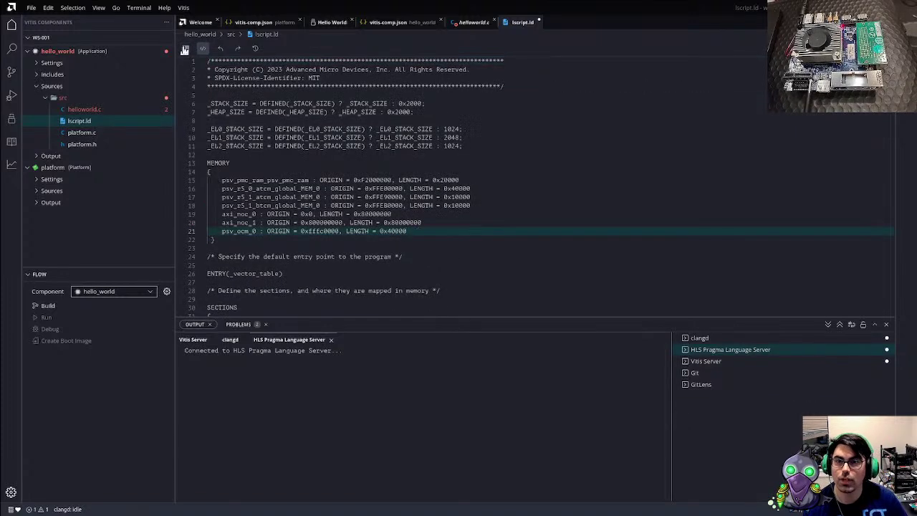
{"action": "left_click", "coordinate": [185, 48]}
{"action": "scroll", "coordinate": [283, 215], "scroll_direction": "down", "scroll_amount": 5}
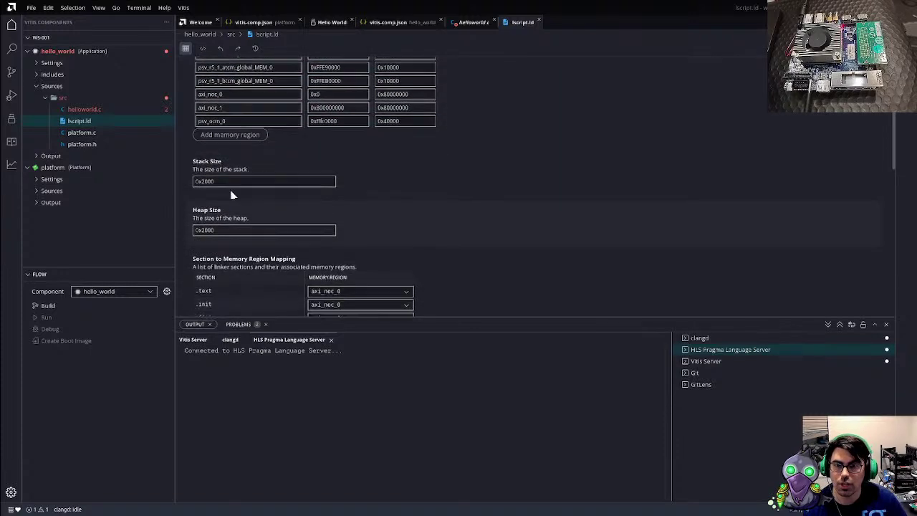
{"action": "scroll", "coordinate": [345, 211], "scroll_direction": "down", "scroll_amount": 6}
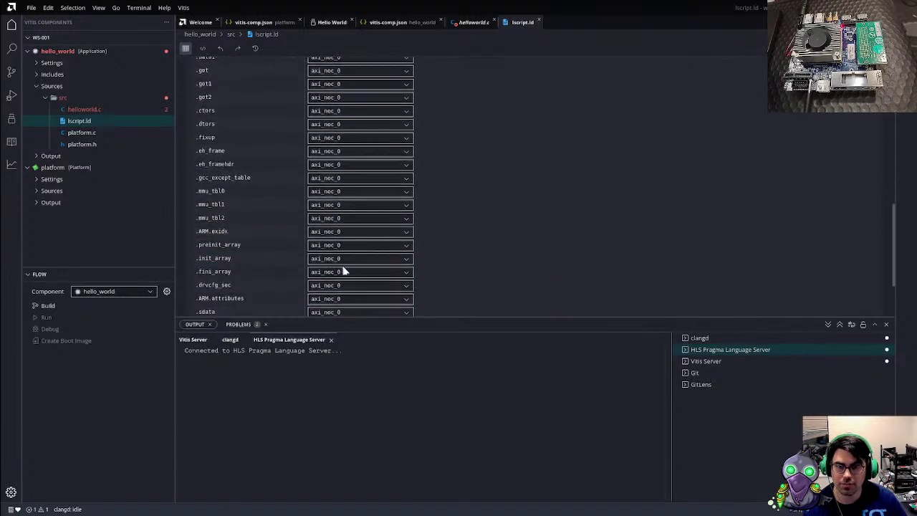
{"action": "scroll", "coordinate": [342, 268], "scroll_direction": "up", "scroll_amount": 10}
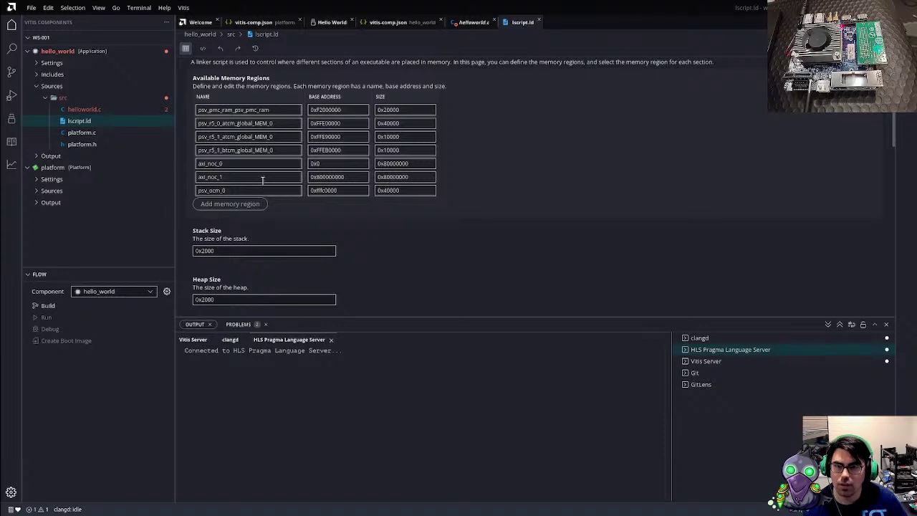
{"action": "left_click", "coordinate": [403, 190]}
{"action": "scroll", "coordinate": [417, 280], "scroll_direction": "down", "scroll_amount": 3}
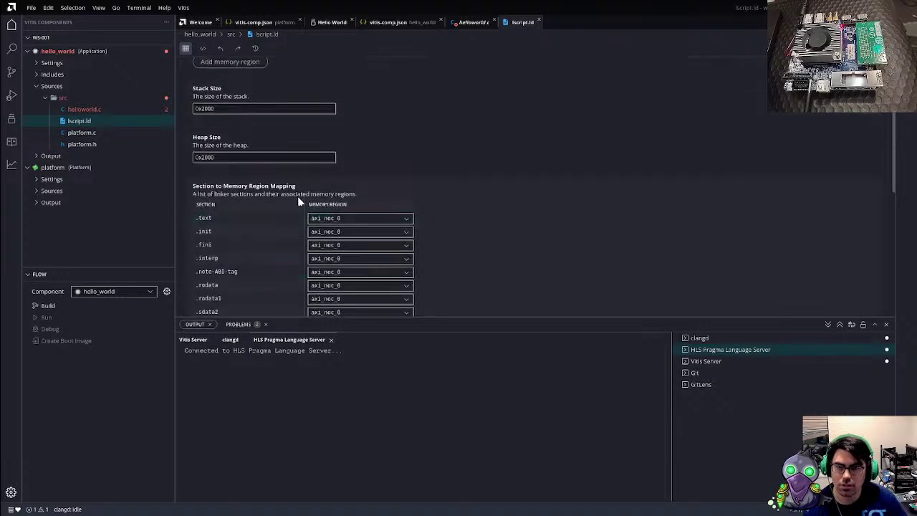
{"action": "scroll", "coordinate": [305, 197], "scroll_direction": "down", "scroll_amount": 10}
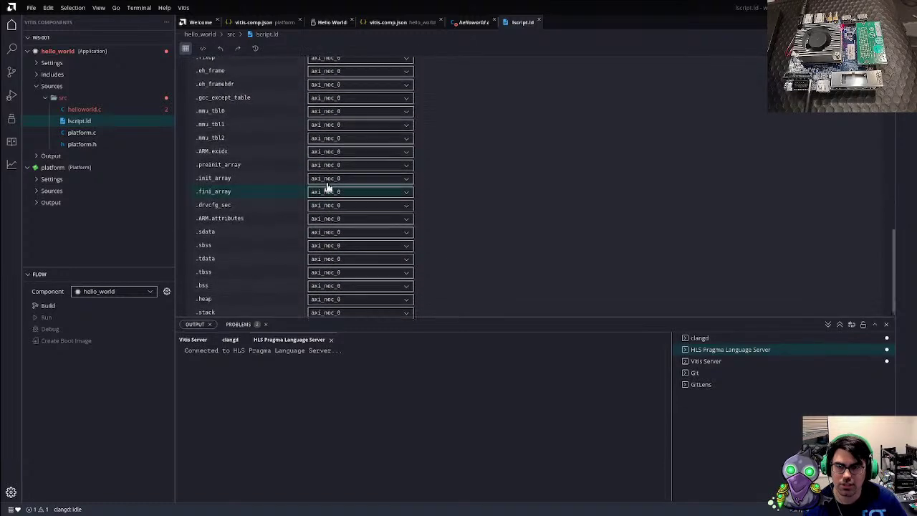
{"action": "scroll", "coordinate": [322, 184], "scroll_direction": "up", "scroll_amount": 10}
{"action": "left_click", "coordinate": [335, 188]}
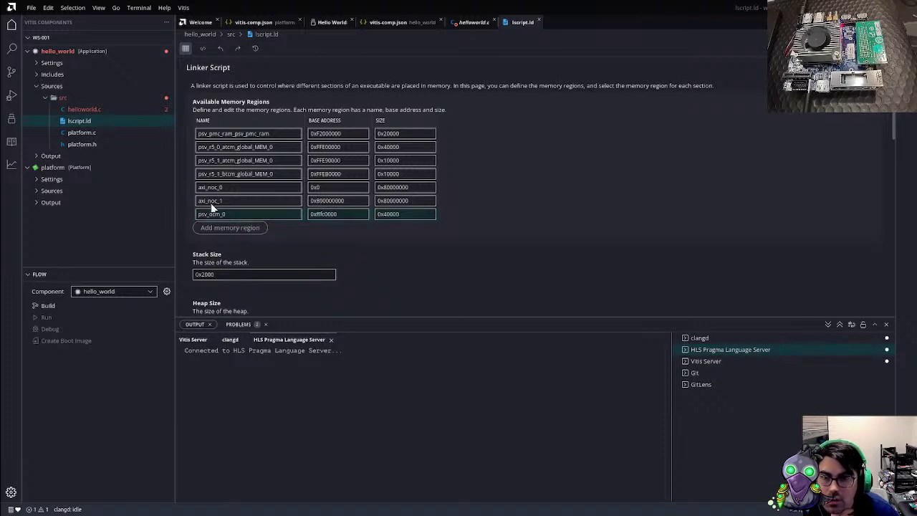
Build the hello_world application, building the platform first
{"action": "left_click", "coordinate": [82, 109]}
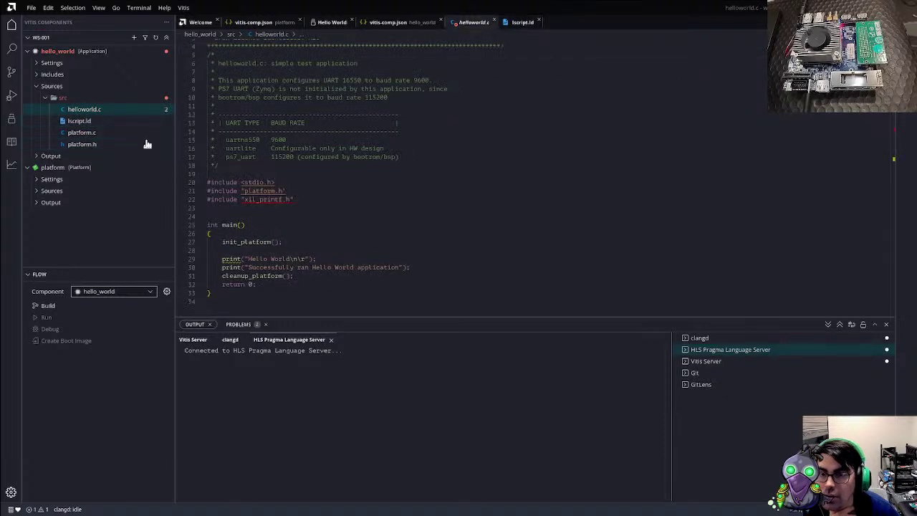
{"action": "scroll", "coordinate": [290, 242], "scroll_direction": "down", "scroll_amount": 2}
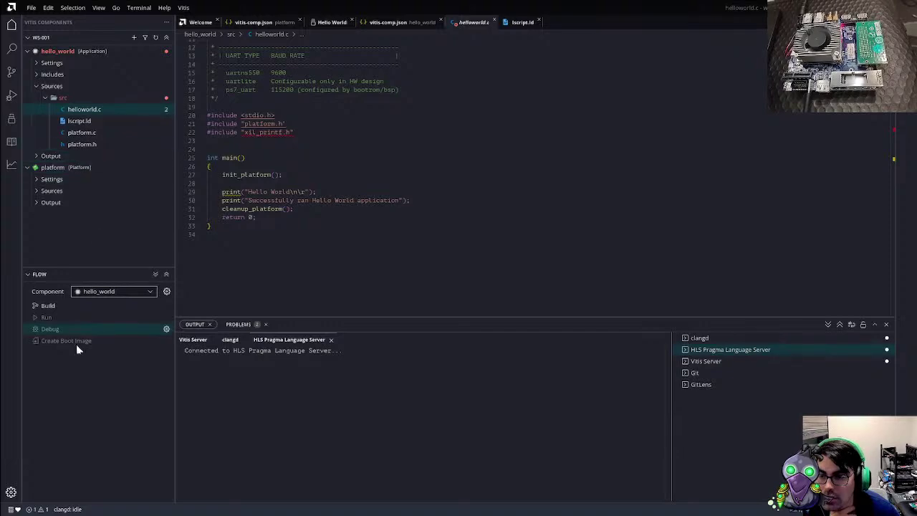
{"action": "left_click", "coordinate": [58, 307]}
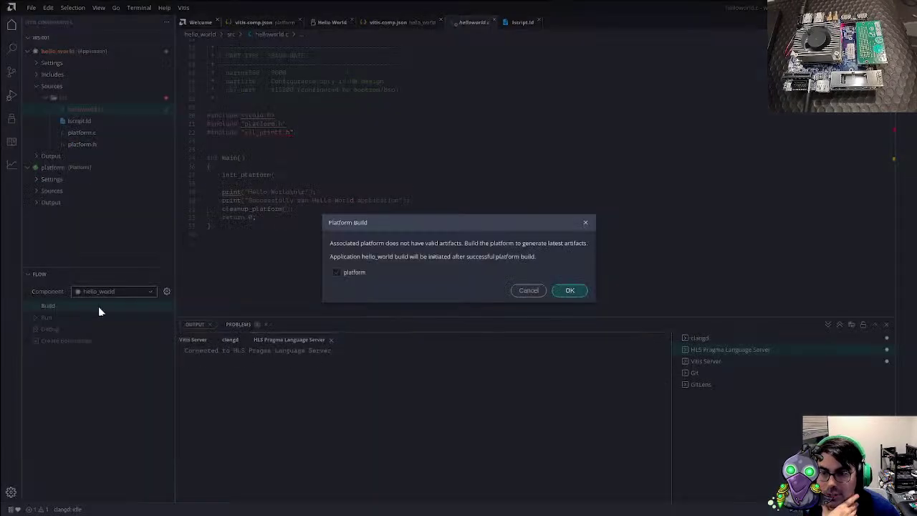
{"action": "left_click", "coordinate": [569, 290]}
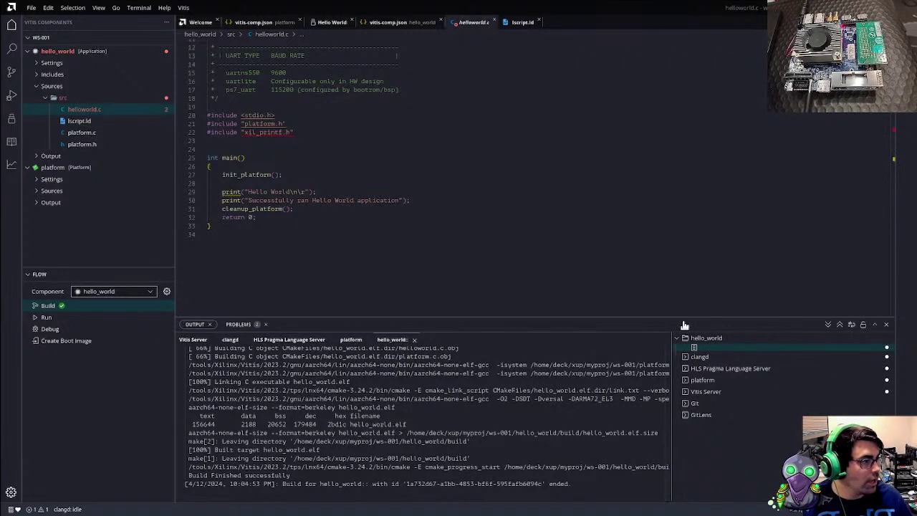
In the board terminal, exit xsdb and start the 115200-baud serial console on /dev/ttyUSB1
{"action": "key", "text": "alt+Tab"}
{"action": "type", "text": "exit"}
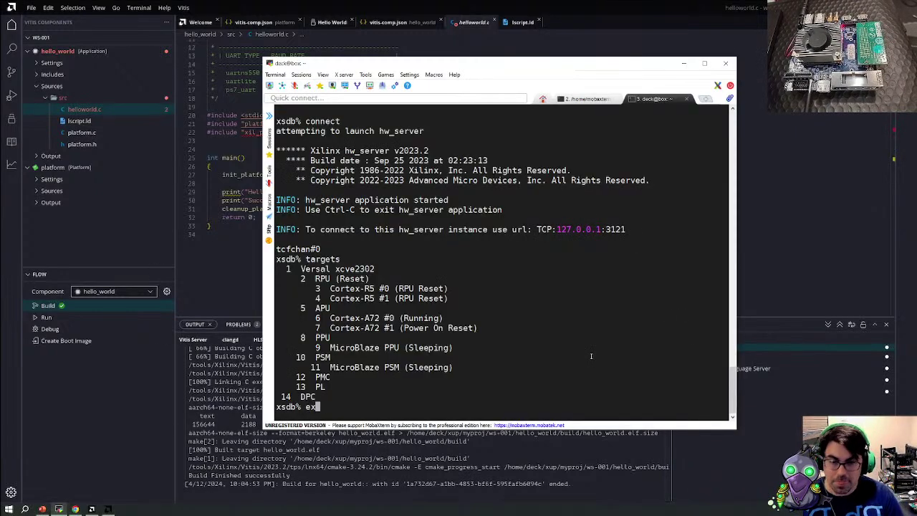
{"action": "key", "text": "Return"}
{"action": "type", "text": "dmesg | tail"}
{"action": "key", "text": "Up"}
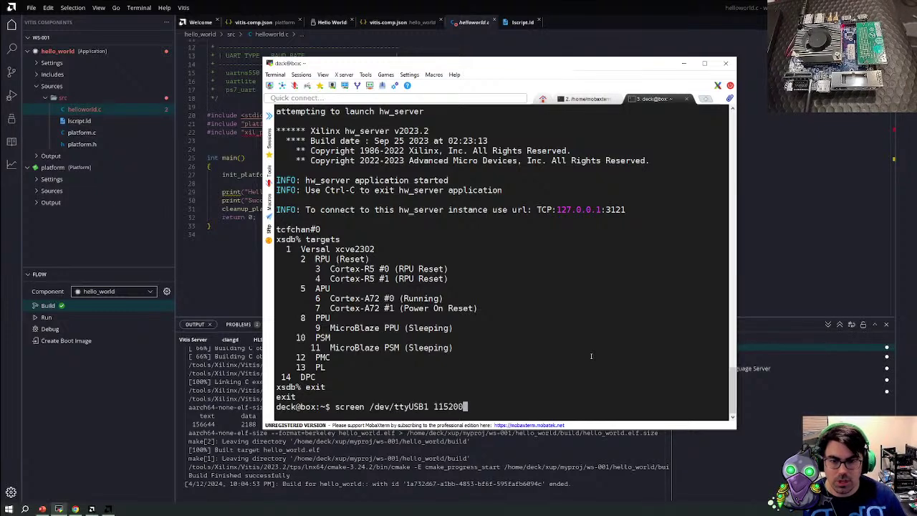
{"action": "key", "text": "Return"}
{"action": "left_click_drag", "start_coordinate": [553, 66], "coordinate": [679, 26]}
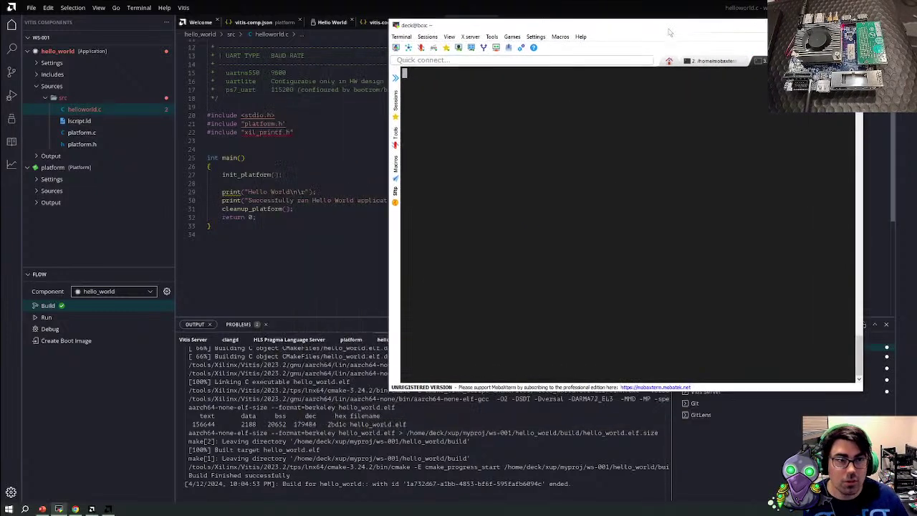
{"action": "left_click", "coordinate": [47, 320]}
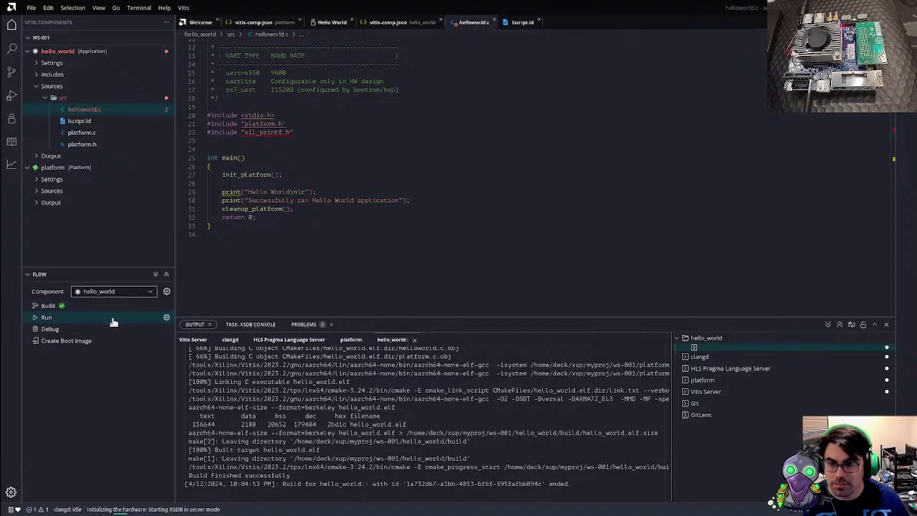
Run hello_world on the board and check the serial terminal for the Hello World output
{"action": "left_click", "coordinate": [247, 325]}
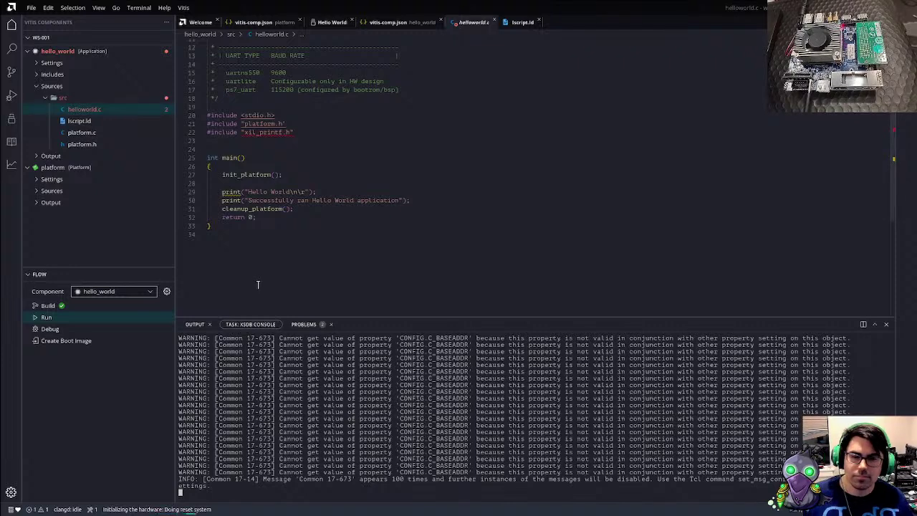
{"action": "key", "text": "alt+Tab"}
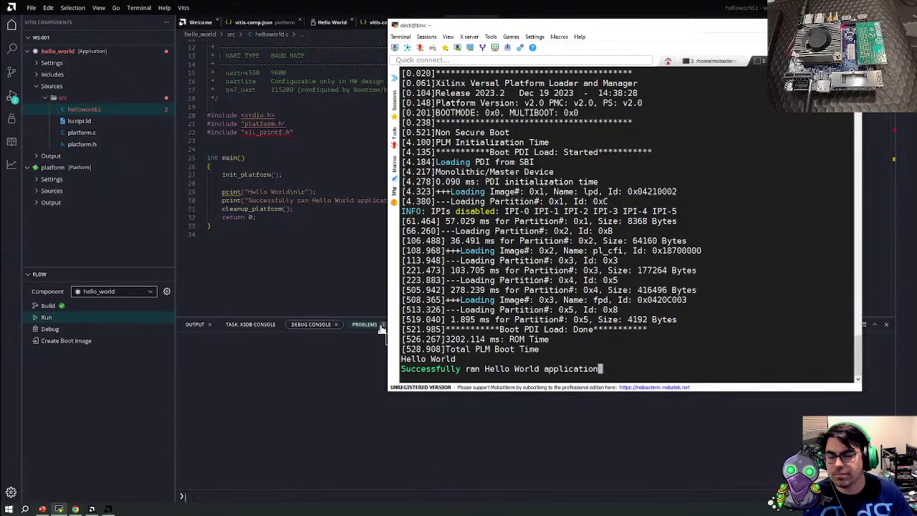
{"action": "left_click", "coordinate": [287, 227]}
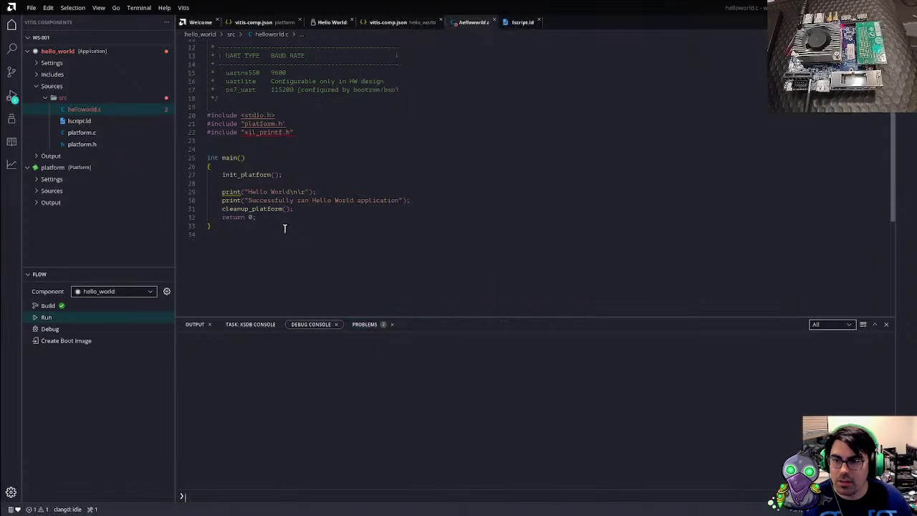
{"action": "left_click", "coordinate": [44, 180]}
In the platform's standalone BSP settings, route stdin to psv_coresight_0
{"action": "left_click", "coordinate": [71, 192]}
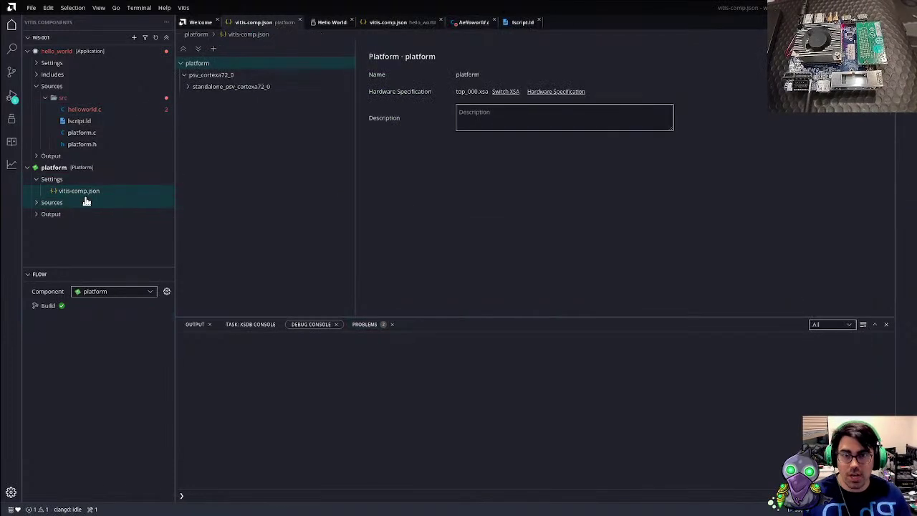
{"action": "left_click", "coordinate": [189, 87]}
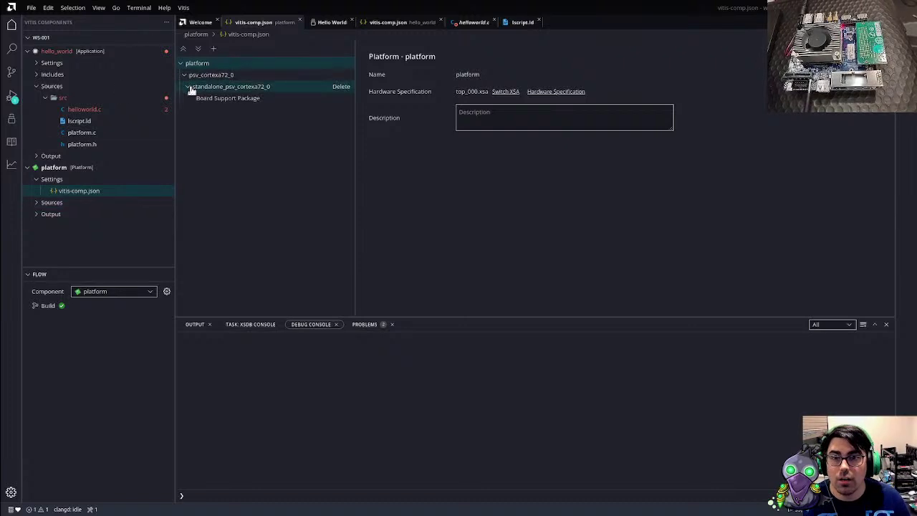
{"action": "left_click", "coordinate": [208, 101]}
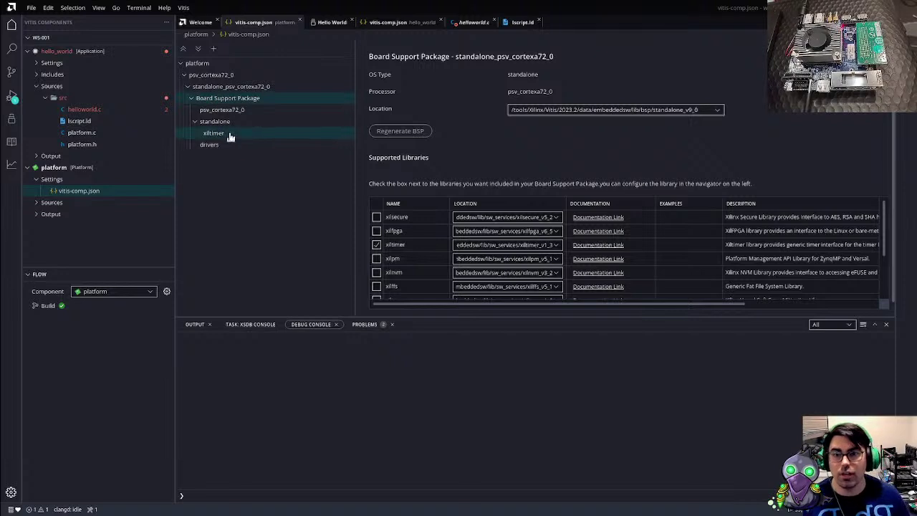
{"action": "left_click", "coordinate": [219, 122]}
{"action": "left_click", "coordinate": [577, 126]}
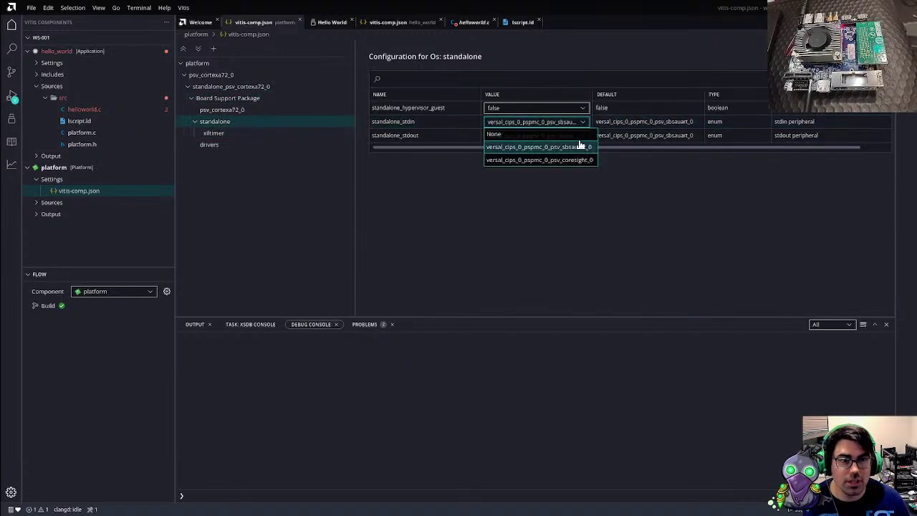
{"action": "left_click", "coordinate": [581, 162]}
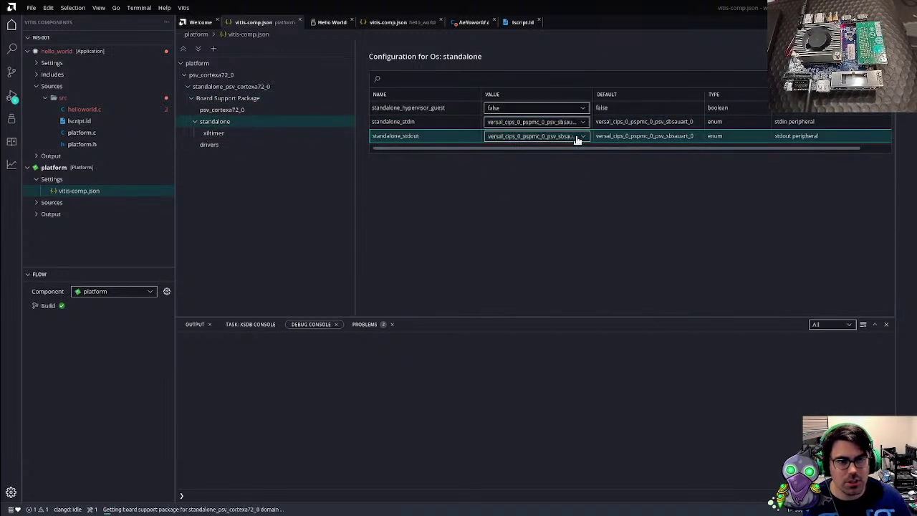
Route stdout to psv_coresight_0 as well and make hello_world the active component
{"action": "left_click", "coordinate": [578, 136]}
{"action": "left_click", "coordinate": [571, 176]}
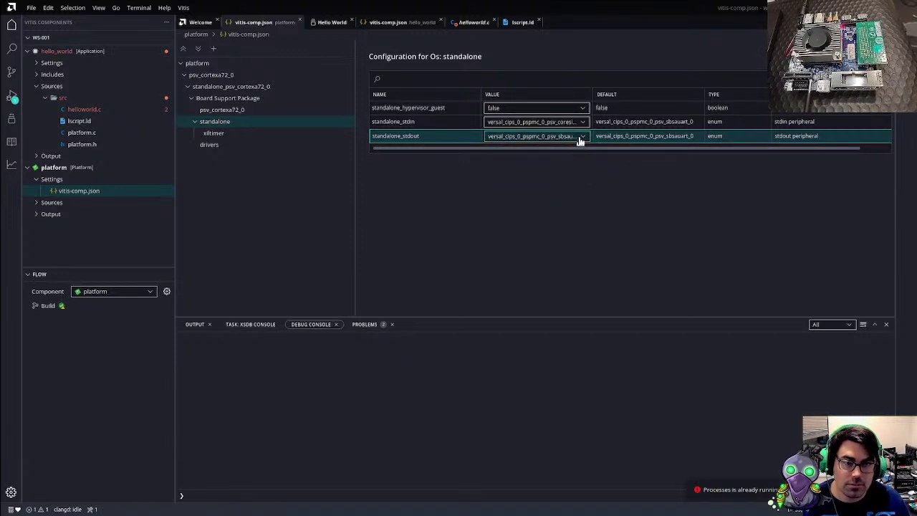
{"action": "left_click", "coordinate": [580, 139]}
{"action": "left_click", "coordinate": [580, 175]}
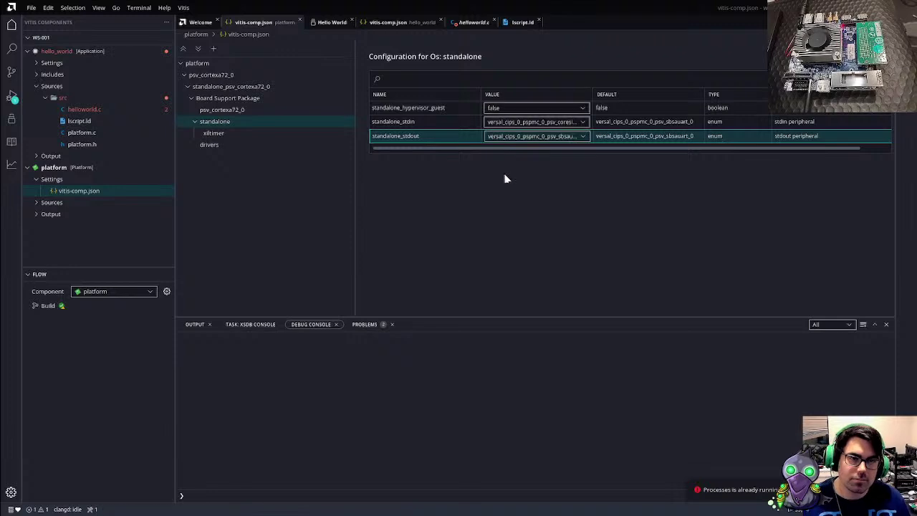
{"action": "left_click", "coordinate": [583, 136]}
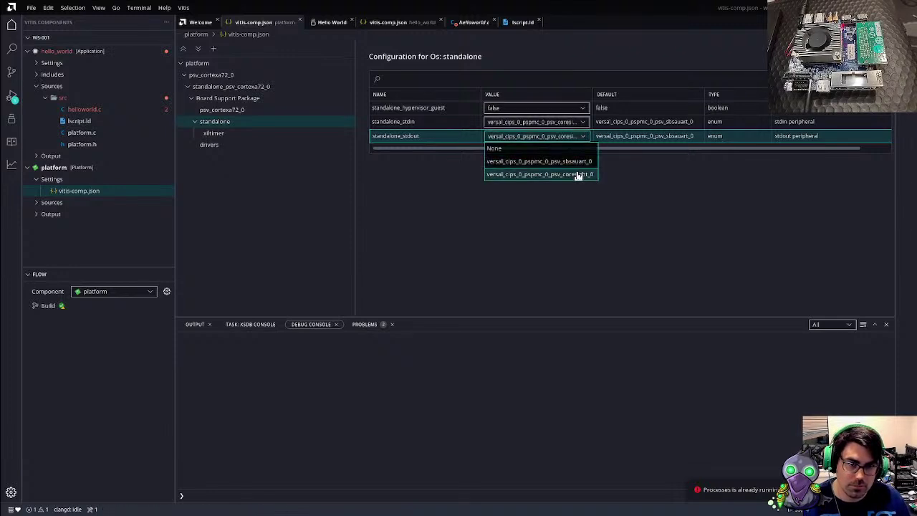
{"action": "left_click", "coordinate": [401, 202]}
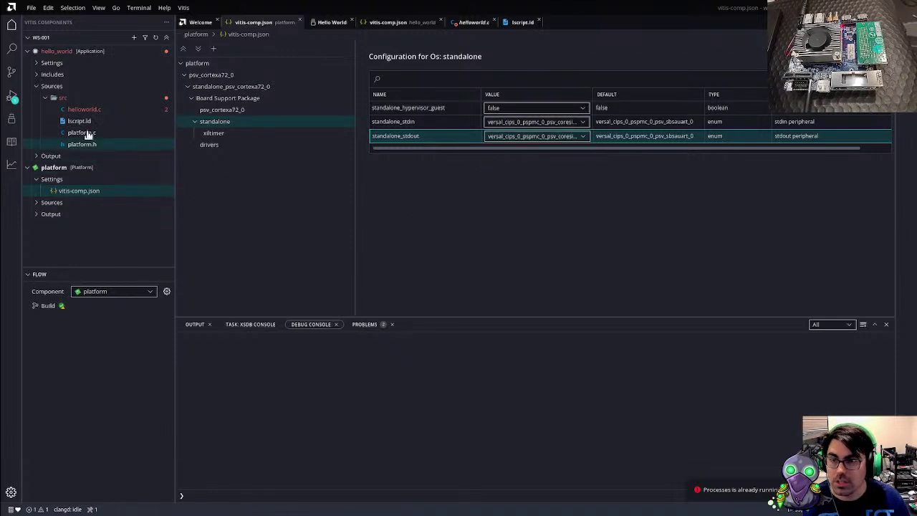
{"action": "left_click", "coordinate": [113, 292]}
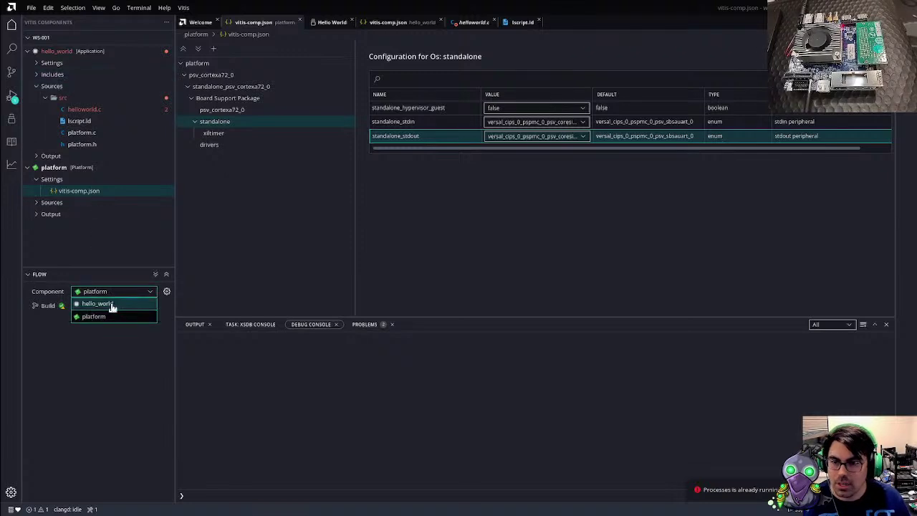
{"action": "left_click", "coordinate": [112, 303]}
Rebuild hello_world with the platform, dismiss the debug-session warning, and run it on the board again
{"action": "left_click", "coordinate": [36, 305]}
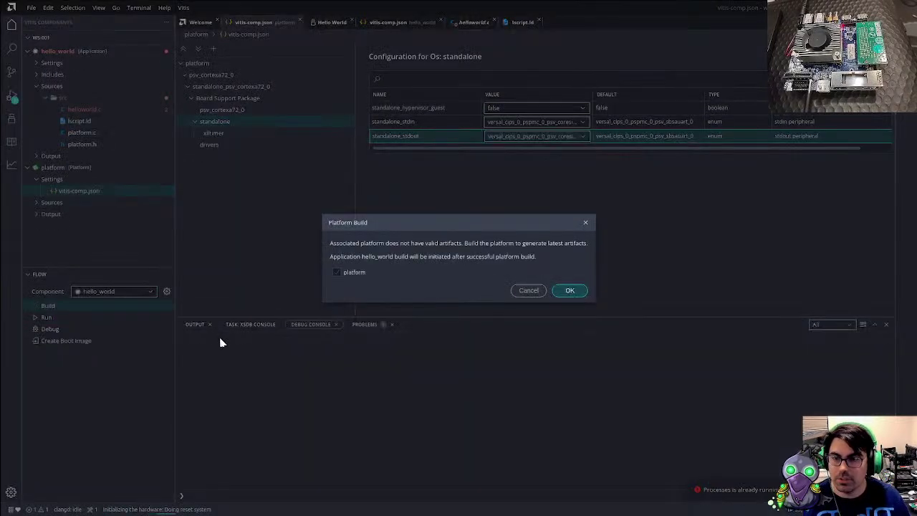
{"action": "left_click", "coordinate": [560, 291]}
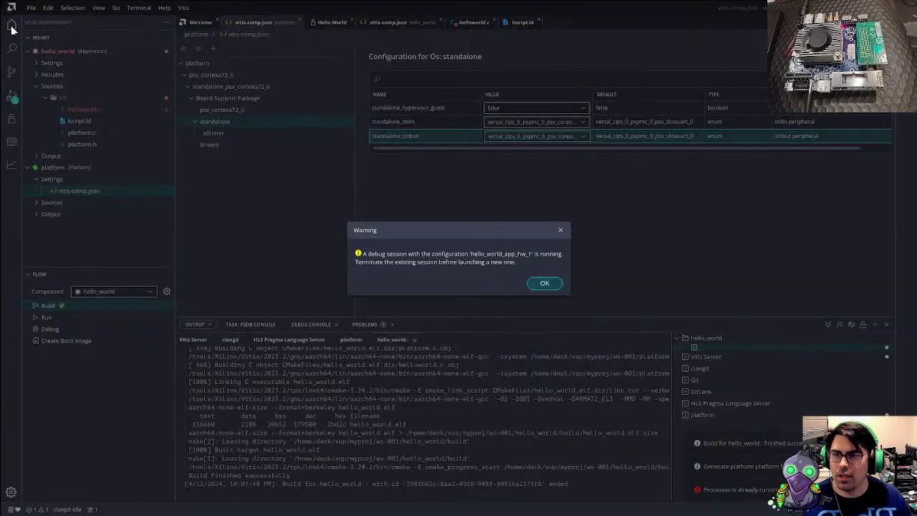
{"action": "left_click", "coordinate": [540, 282]}
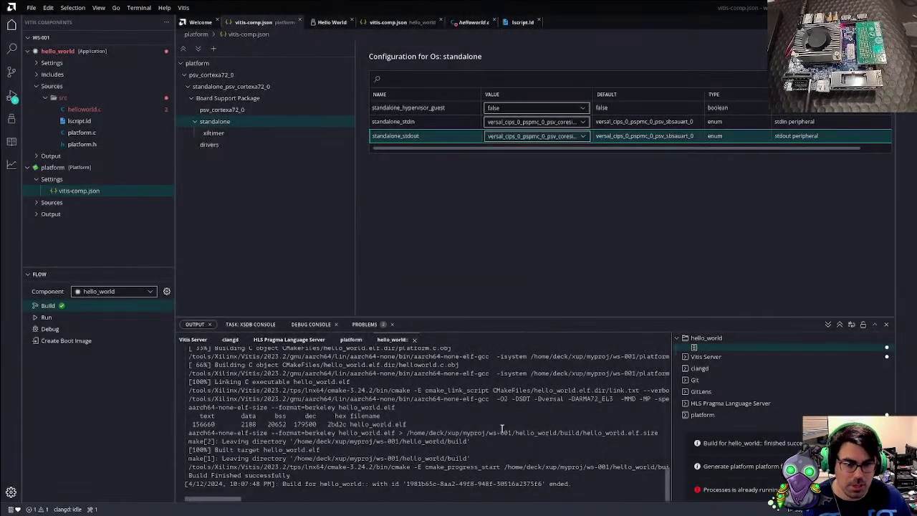
{"action": "left_click", "coordinate": [152, 316]}
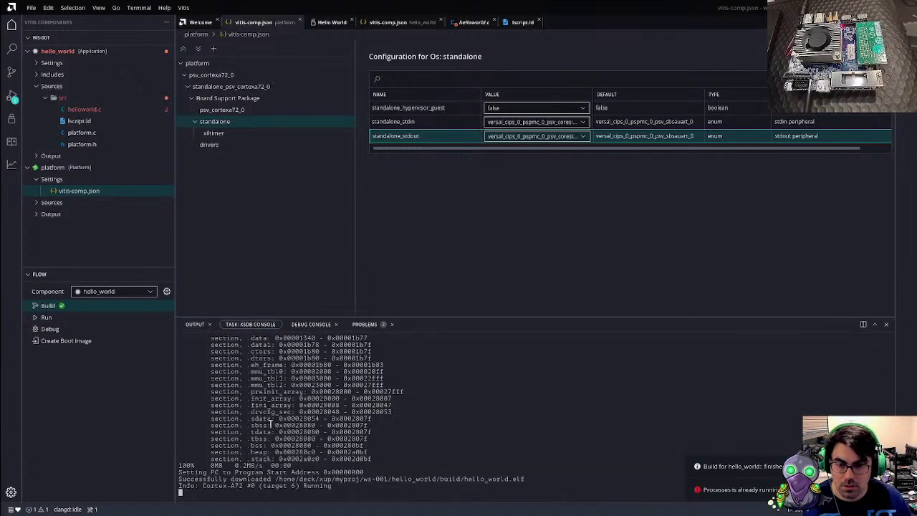
{"action": "left_click", "coordinate": [302, 324]}
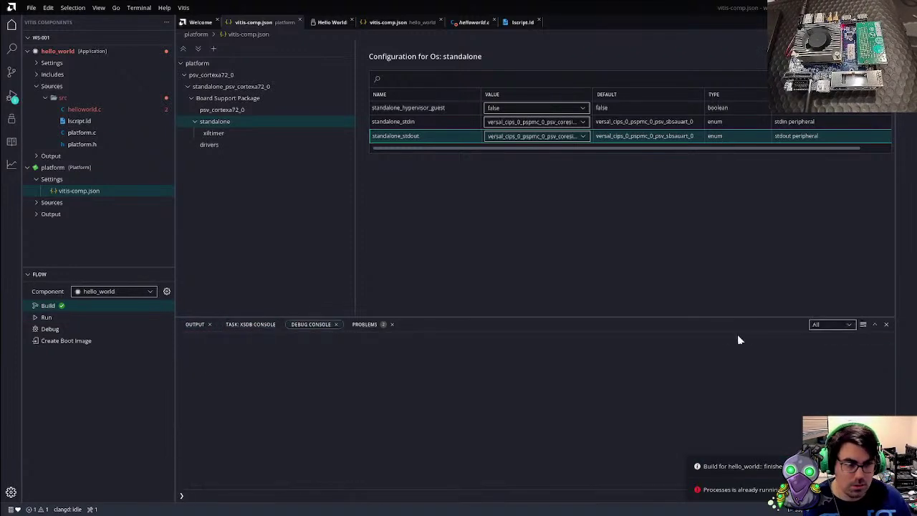
{"action": "left_click", "coordinate": [194, 324]}
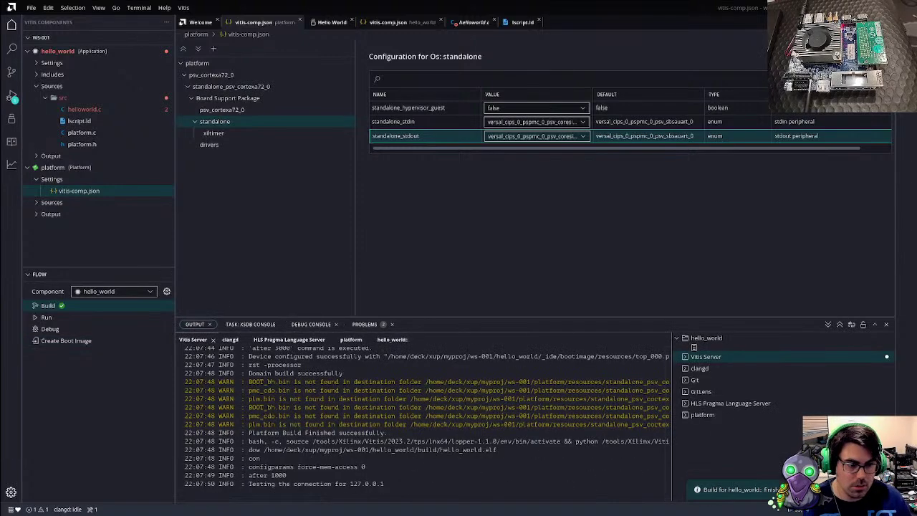
Stop the hello_world debug session and switch stepping to single instructions
{"action": "left_click", "coordinate": [11, 95]}
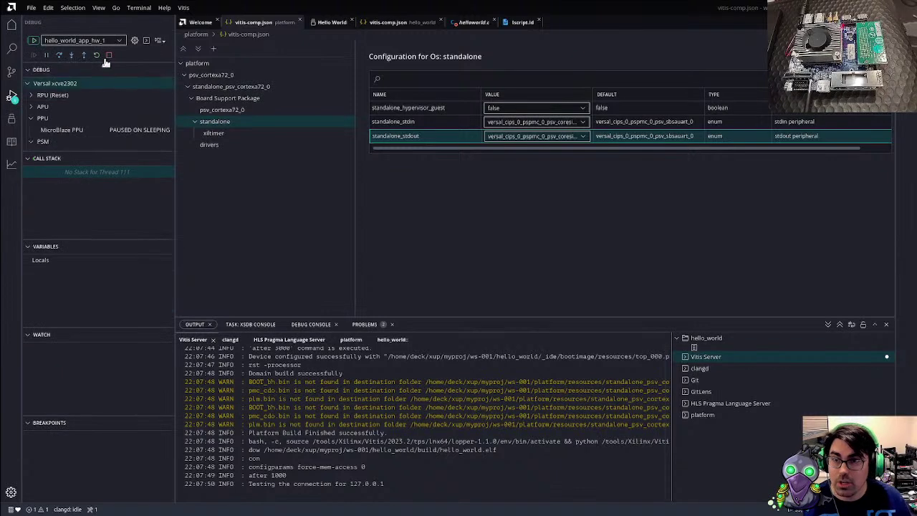
{"action": "left_click", "coordinate": [108, 55]}
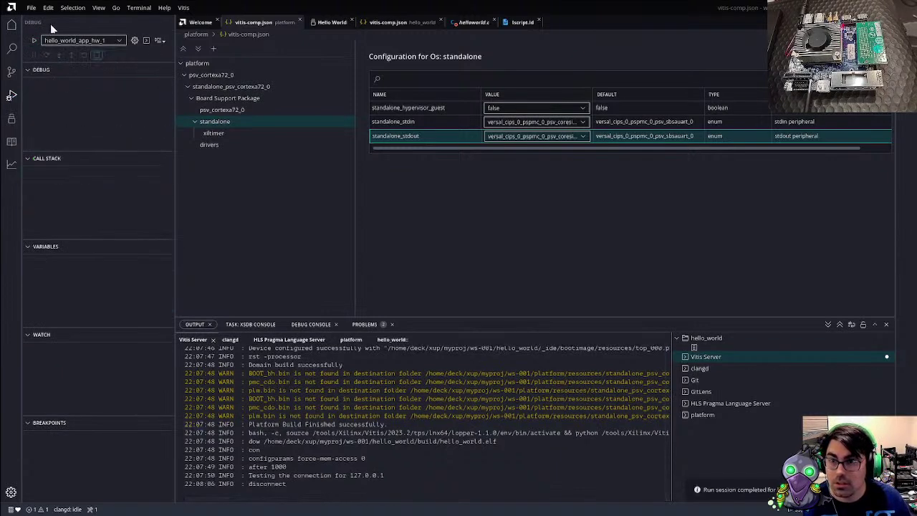
{"action": "left_click", "coordinate": [159, 40]}
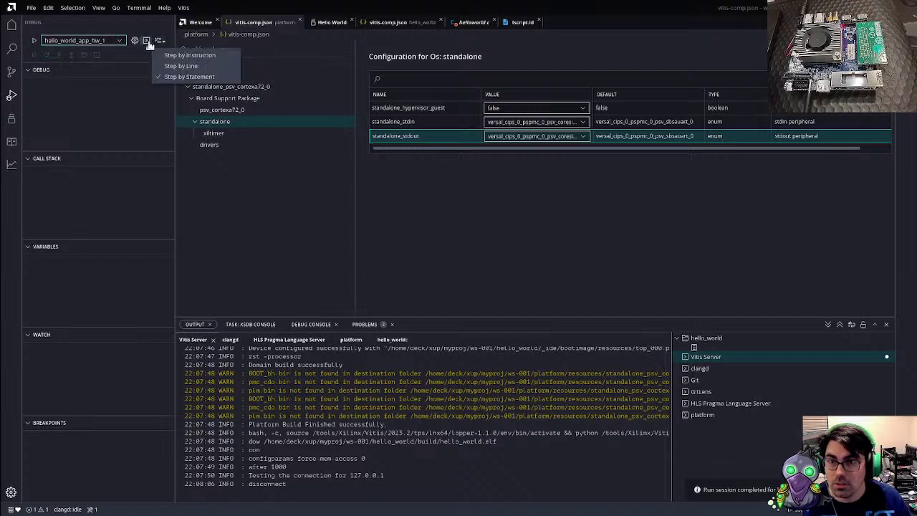
{"action": "left_click", "coordinate": [188, 56]}
Review the hello_world launch configuration, then return to the components tree
{"action": "left_click", "coordinate": [136, 41]}
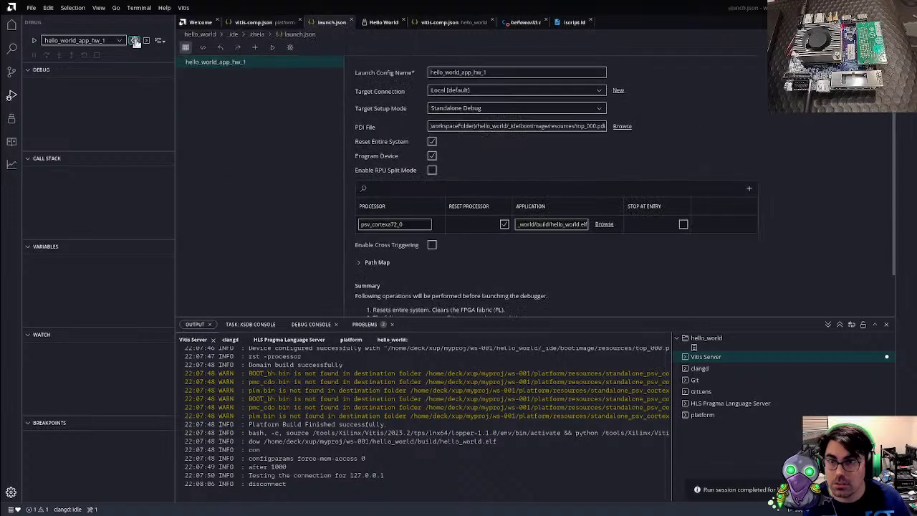
{"action": "mouse_move", "coordinate": [254, 61]}
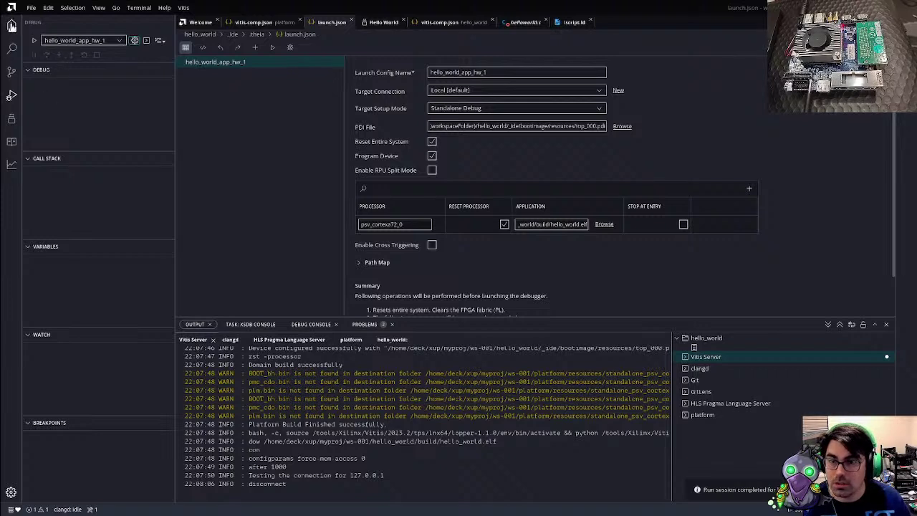
{"action": "left_click", "coordinate": [11, 26]}
Run hello_world from helloworld.c and show the debug console
{"action": "left_click", "coordinate": [84, 108]}
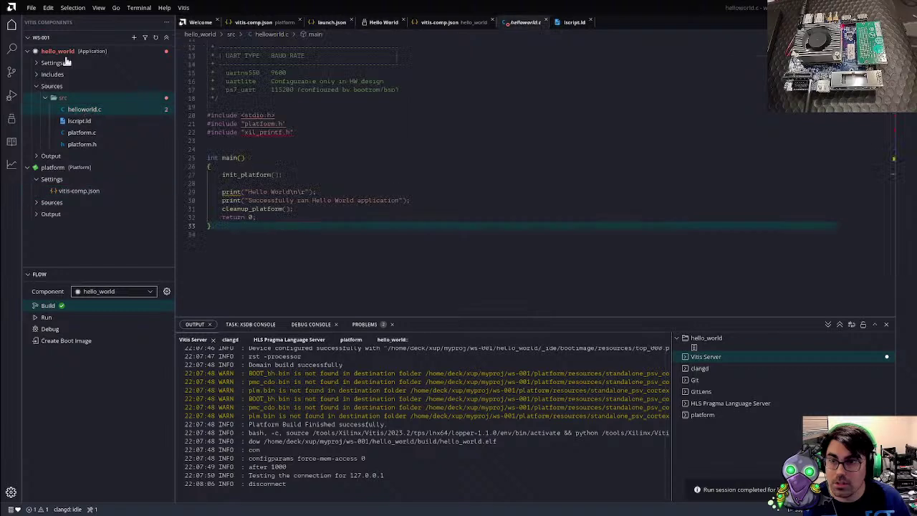
{"action": "left_click", "coordinate": [45, 318]}
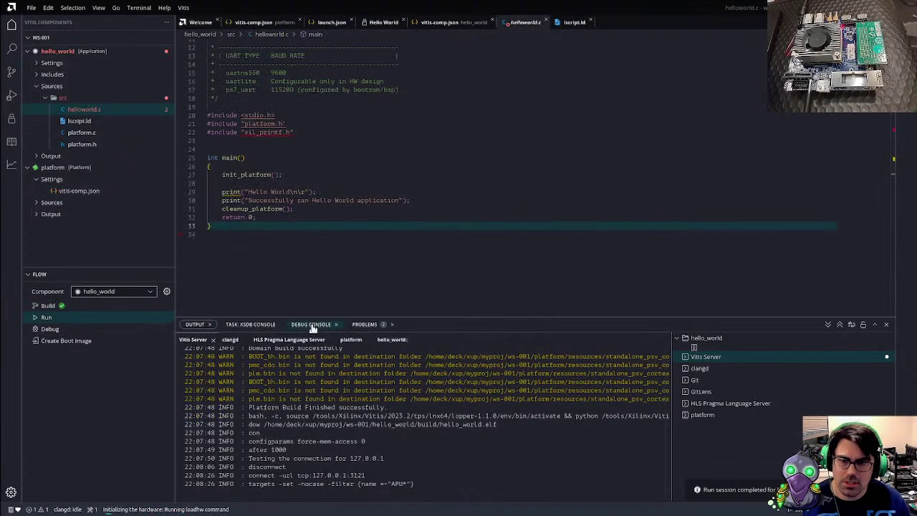
{"action": "left_click", "coordinate": [311, 324]}
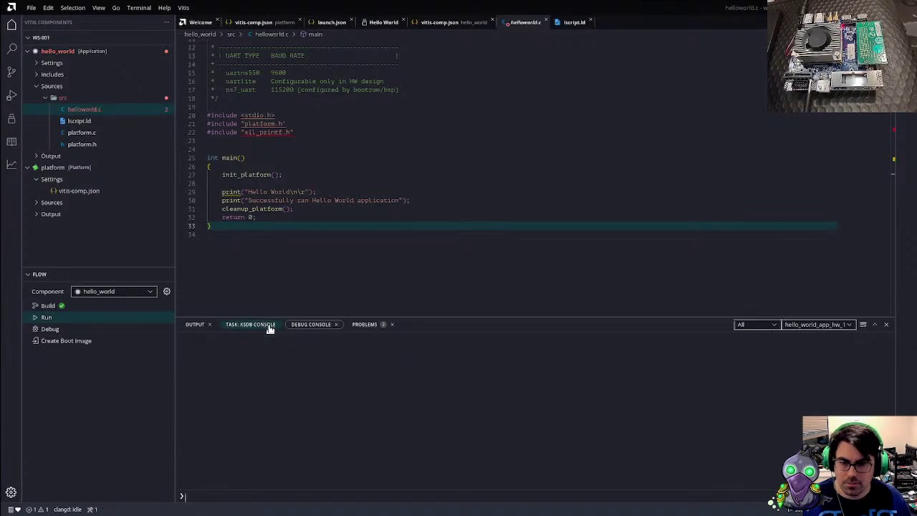
Switch between the two hello_world session consoles, then view the XSDB console output
{"action": "left_click", "coordinate": [850, 325]}
{"action": "left_click", "coordinate": [847, 350]}
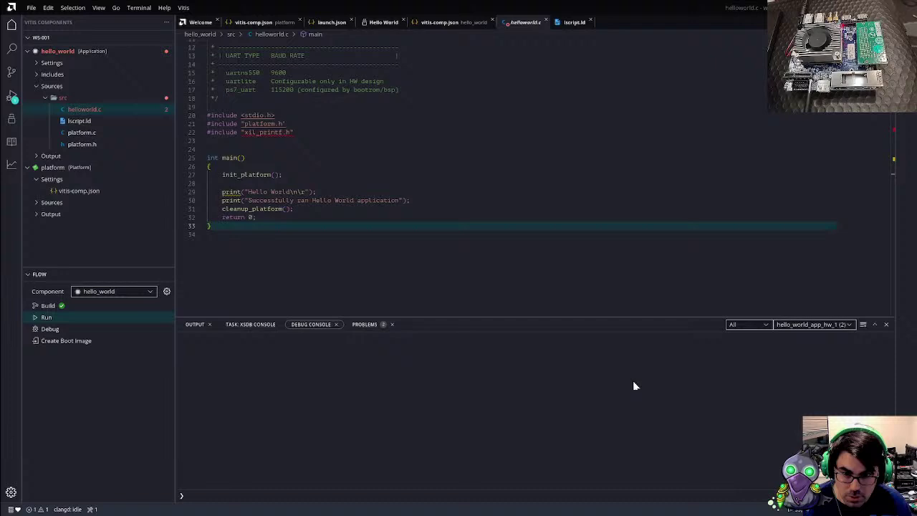
{"action": "left_click", "coordinate": [809, 325]}
{"action": "left_click", "coordinate": [808, 333]}
{"action": "left_click", "coordinate": [805, 327]}
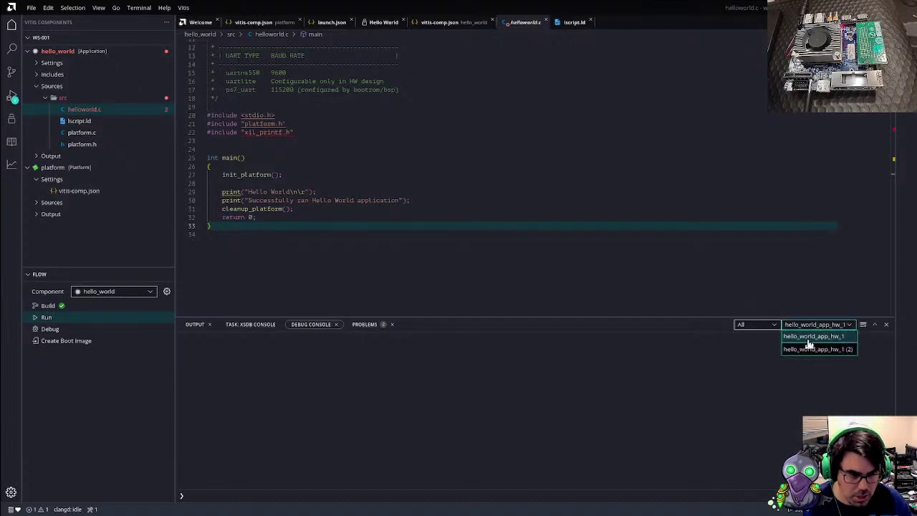
{"action": "left_click", "coordinate": [807, 338]}
{"action": "left_click", "coordinate": [251, 325]}
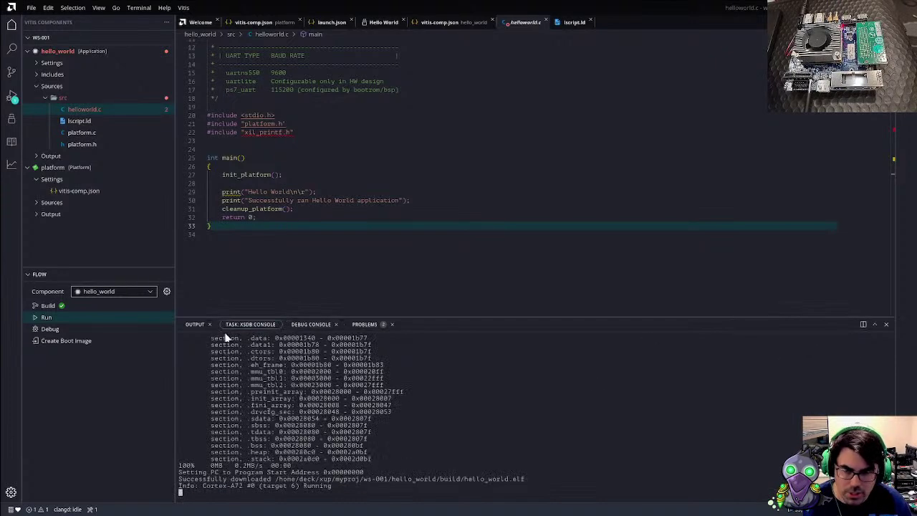
{"action": "left_click", "coordinate": [195, 326]}
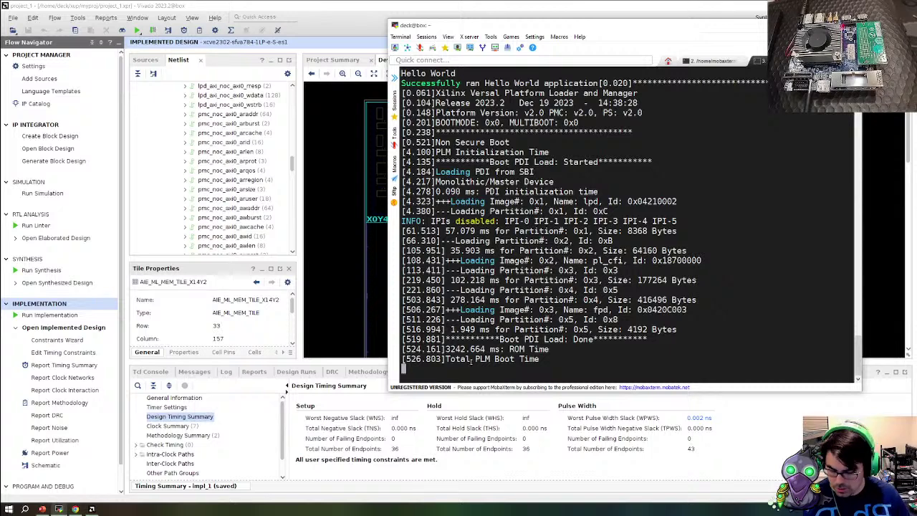
End the screen serial console session on the board with Ctrl+A, K, Y
{"action": "key", "text": "ctrl+a"}
{"action": "key", "text": "k"}
{"action": "key", "text": "y"}
Relaunch the classic Vitis IDE from the shell history with 'vitis -classic' and maximize it
{"action": "key", "text": "Up"}
{"action": "key", "text": "Up"}
{"action": "key", "text": "Up"}
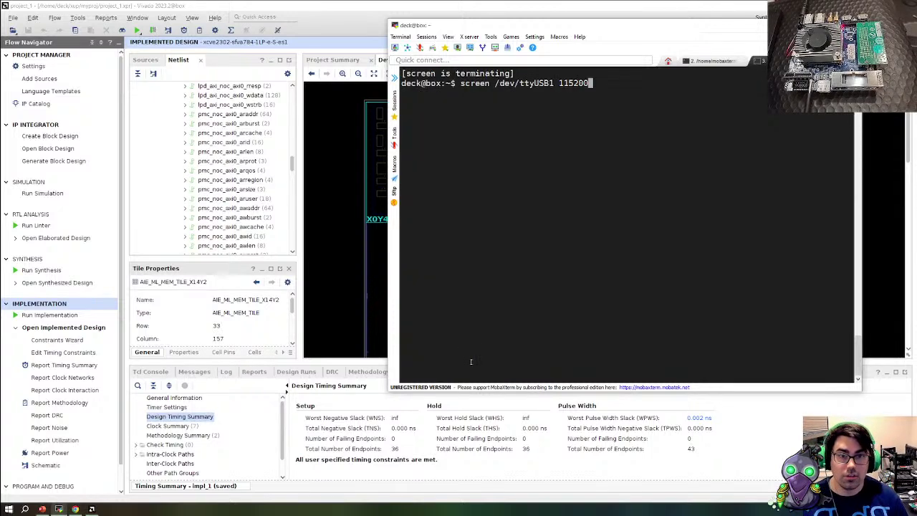
{"action": "key", "text": "Up"}
{"action": "key", "text": "Return"}
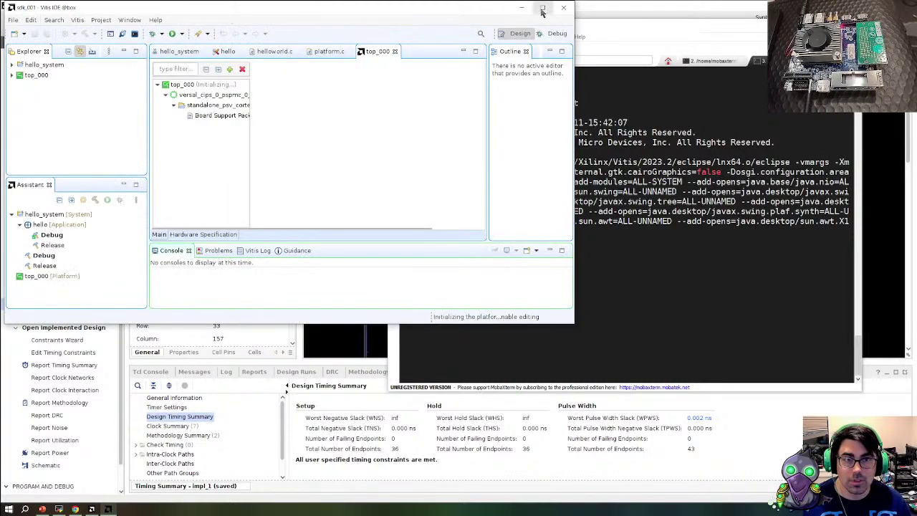
{"action": "left_click", "coordinate": [542, 9]}
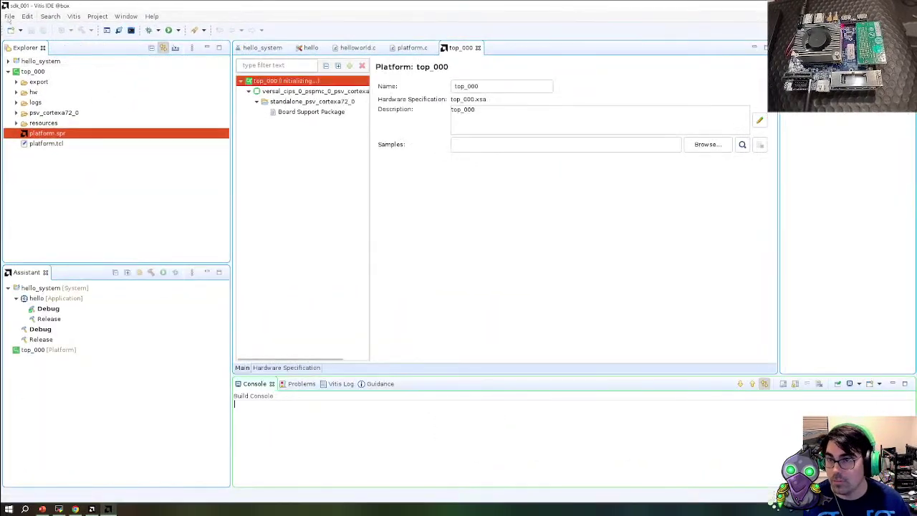
Start a new application project, look at the create-from-XSA option, then cancel the wizard
{"action": "left_click", "coordinate": [9, 16]}
{"action": "mouse_move", "coordinate": [21, 27]}
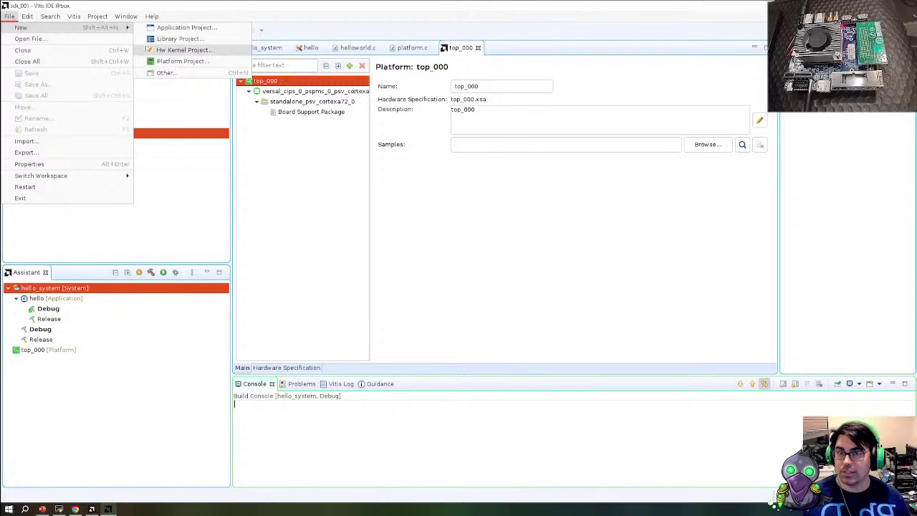
{"action": "left_click", "coordinate": [173, 28]}
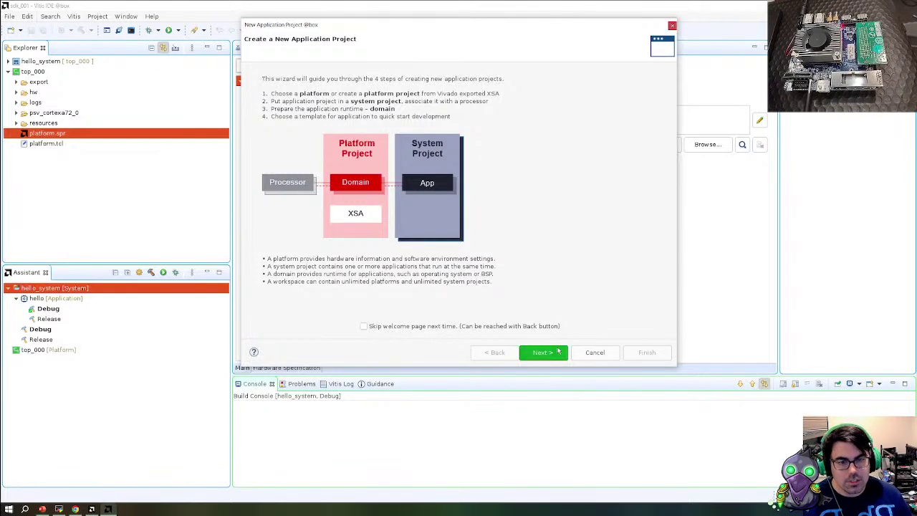
{"action": "left_click", "coordinate": [542, 351]}
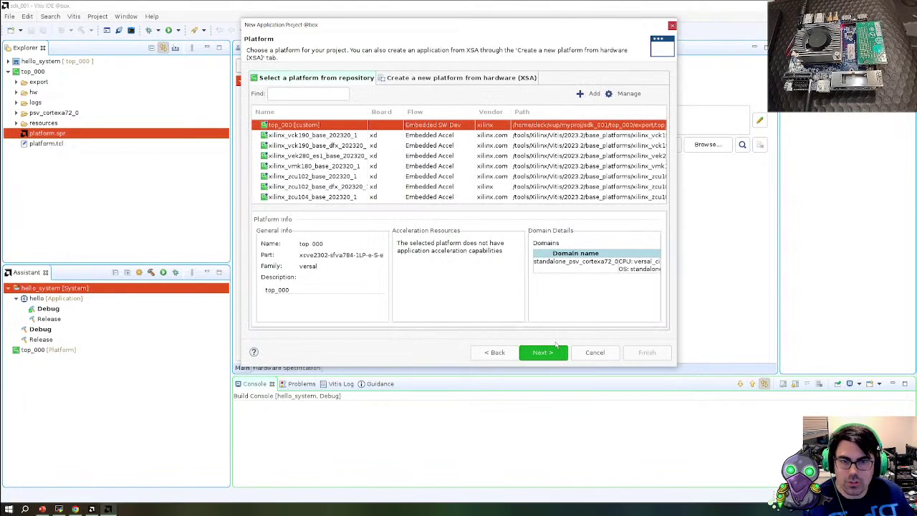
{"action": "left_click", "coordinate": [412, 81]}
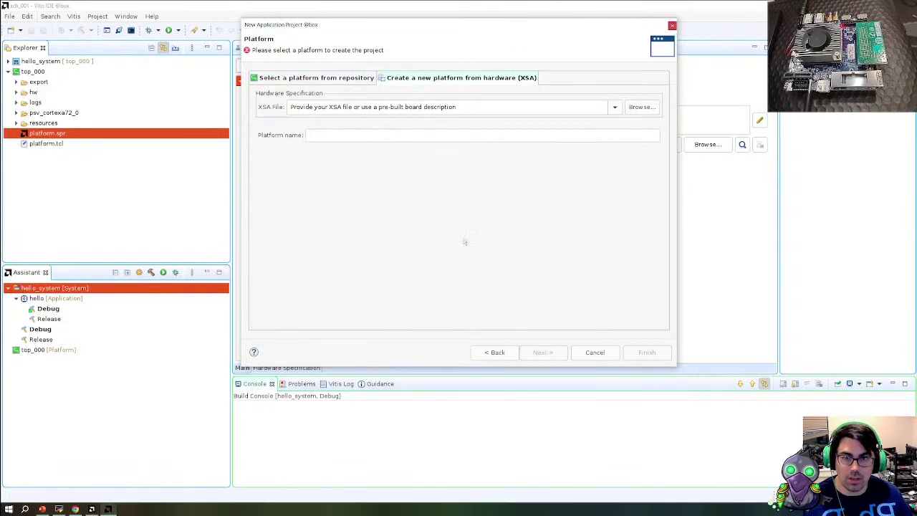
{"action": "left_click", "coordinate": [595, 354]}
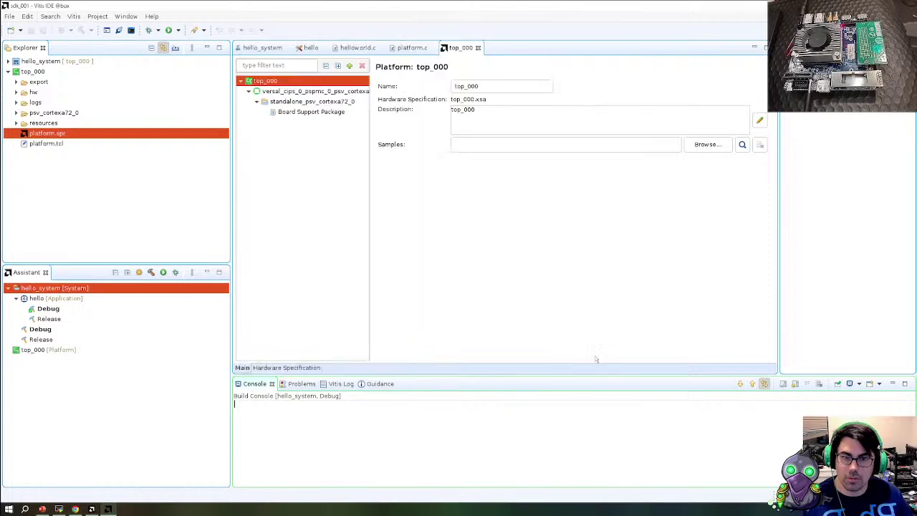
Restart the New Application Project wizard and continue with the top_000 custom platform
{"action": "left_click", "coordinate": [10, 16]}
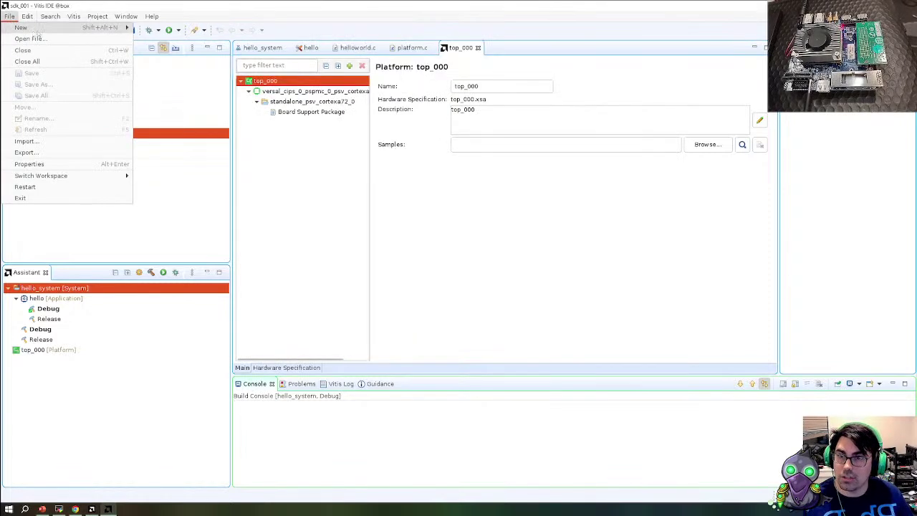
{"action": "mouse_move", "coordinate": [28, 27]}
{"action": "left_click", "coordinate": [182, 29]}
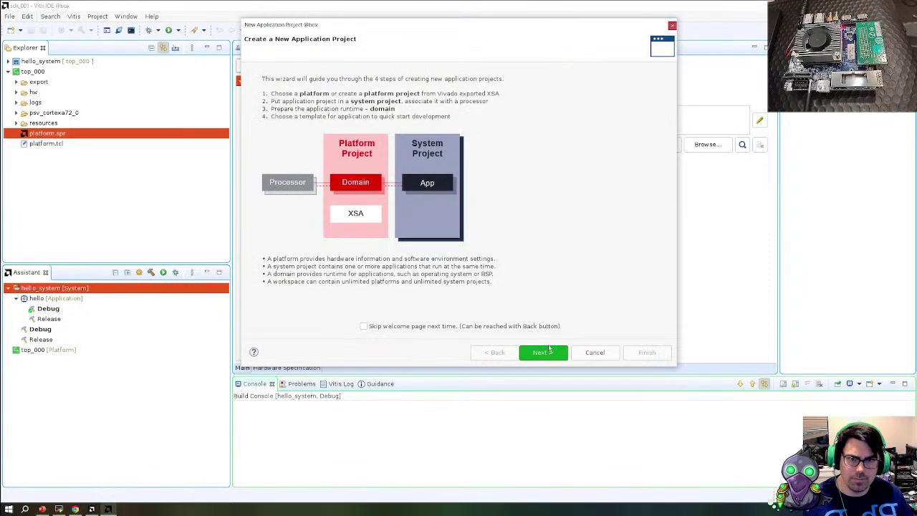
{"action": "left_click", "coordinate": [541, 353]}
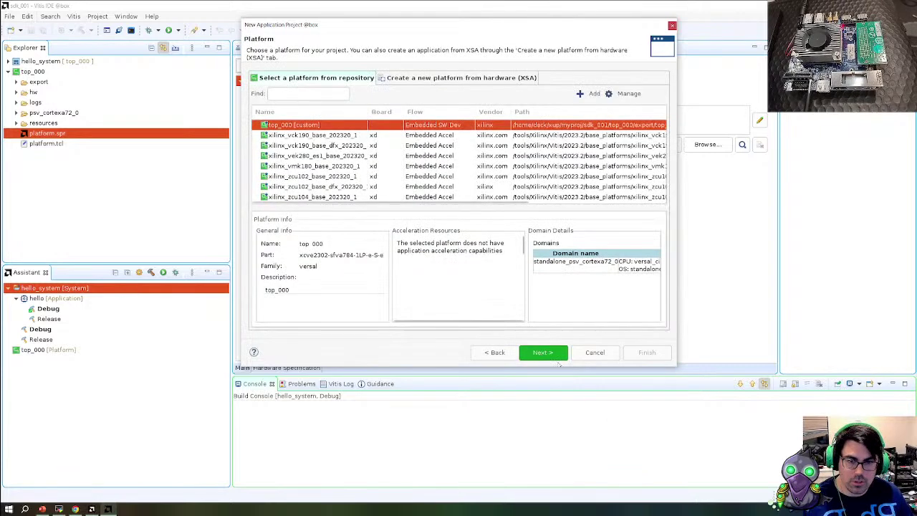
{"action": "left_click", "coordinate": [545, 354]}
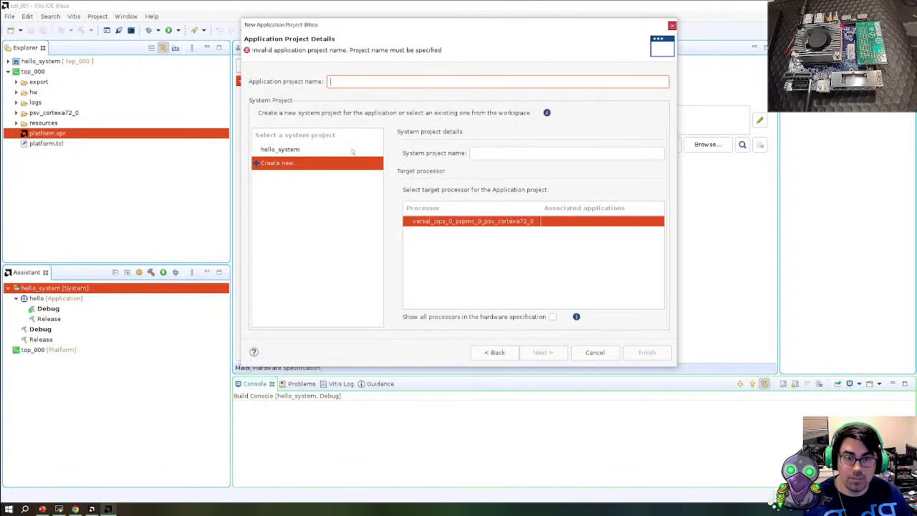
Name the application plm_fw in hello_system, target psv_pmc_0, and continue to domain settings
{"action": "left_click", "coordinate": [301, 149]}
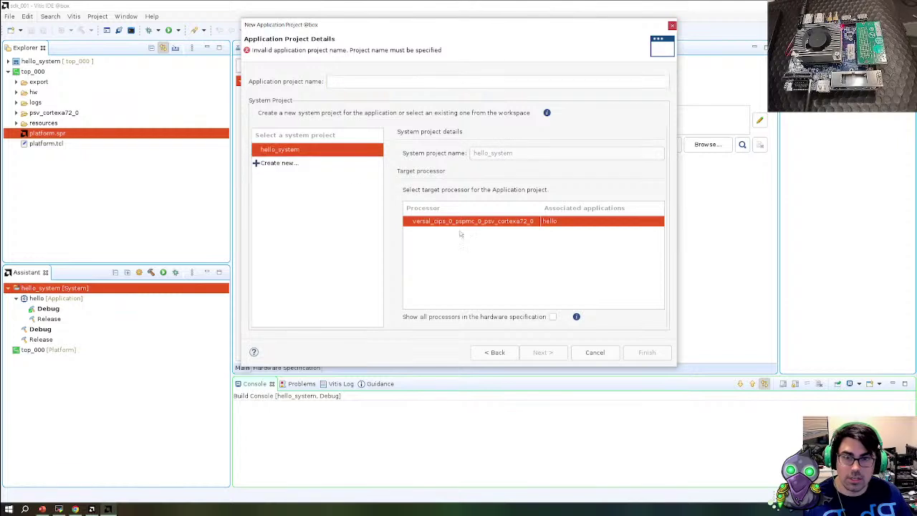
{"action": "left_click", "coordinate": [387, 83]}
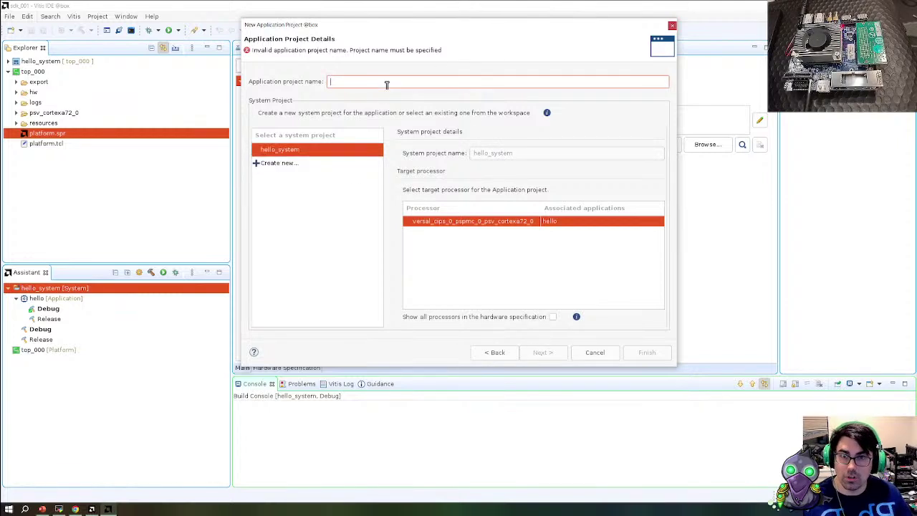
{"action": "type", "text": "plm"}
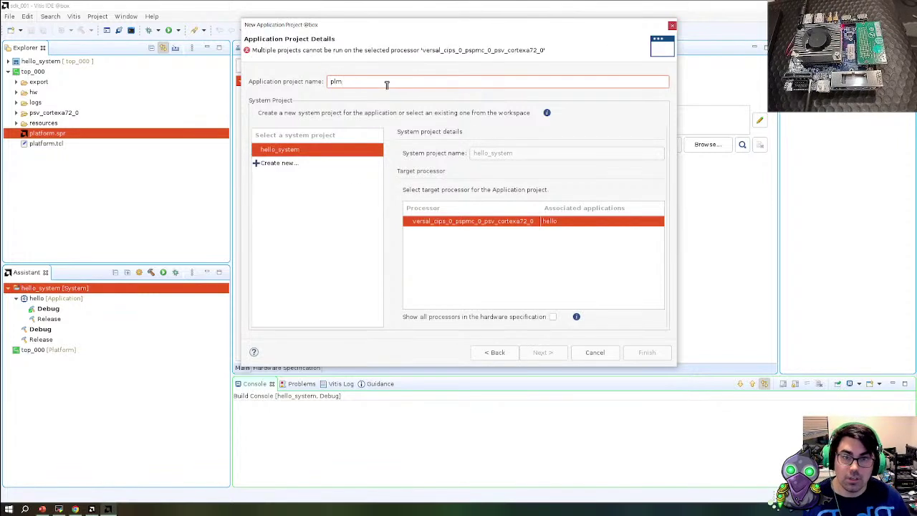
{"action": "type", "text": "_fo"}
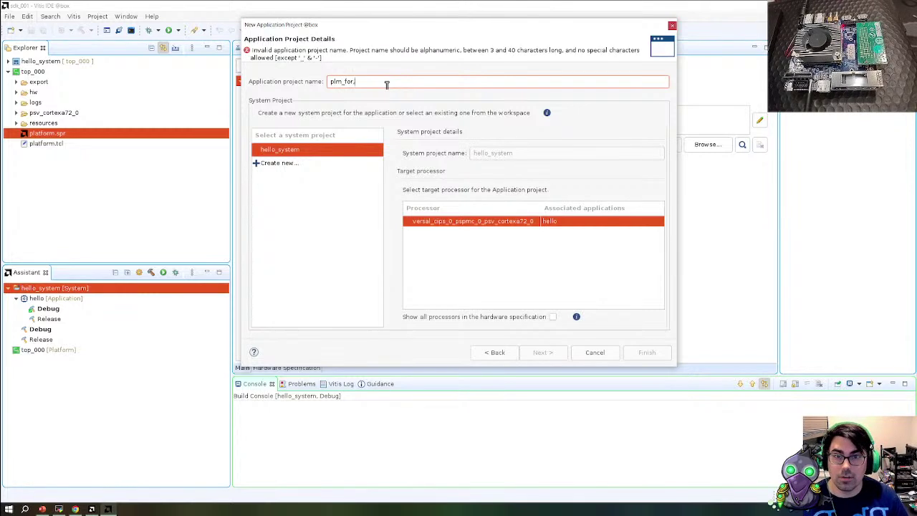
{"action": "key", "text": "BackSpace"}
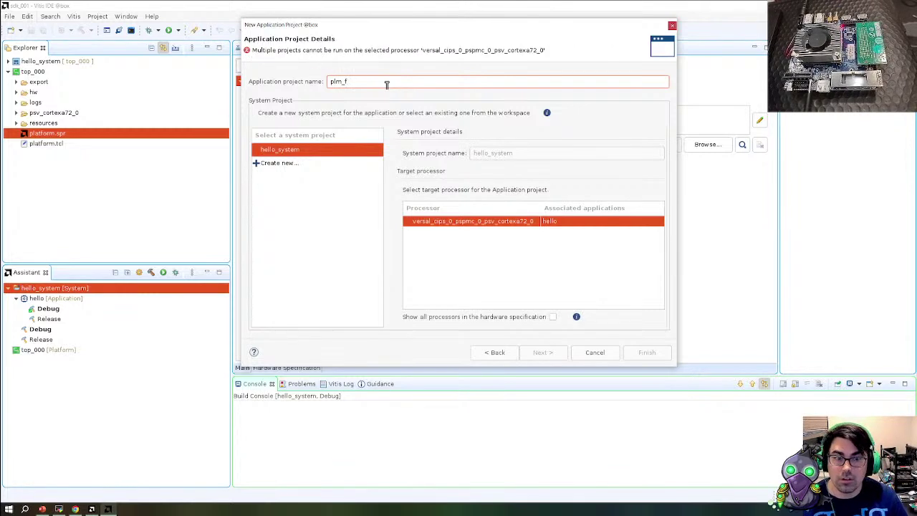
{"action": "left_click", "coordinate": [552, 317]}
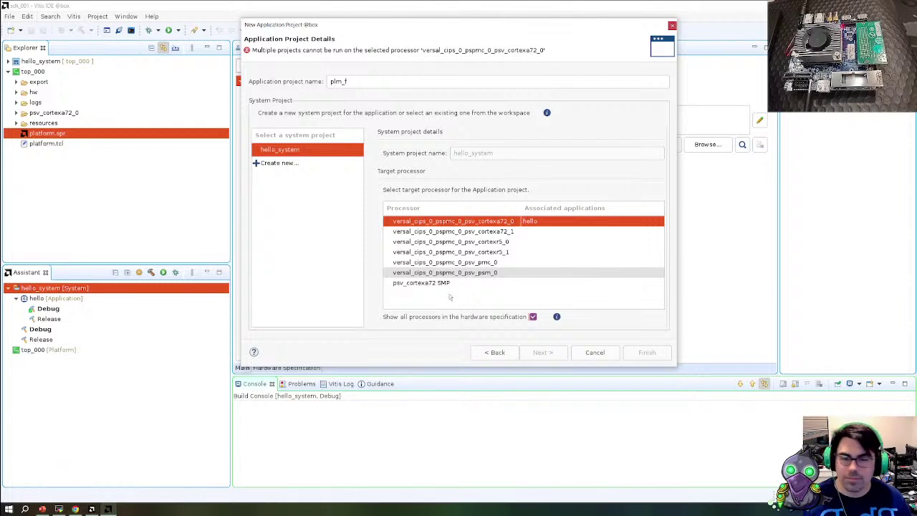
{"action": "left_click", "coordinate": [494, 262]}
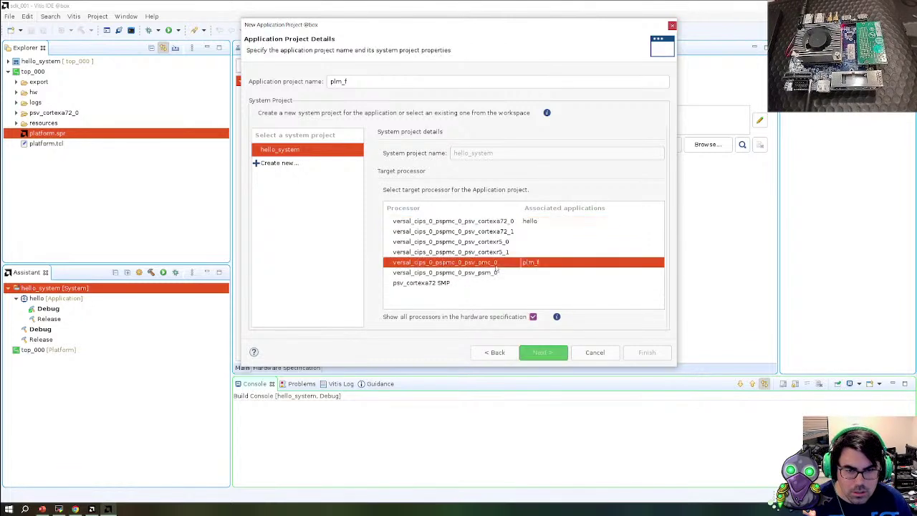
{"action": "left_click", "coordinate": [496, 273]}
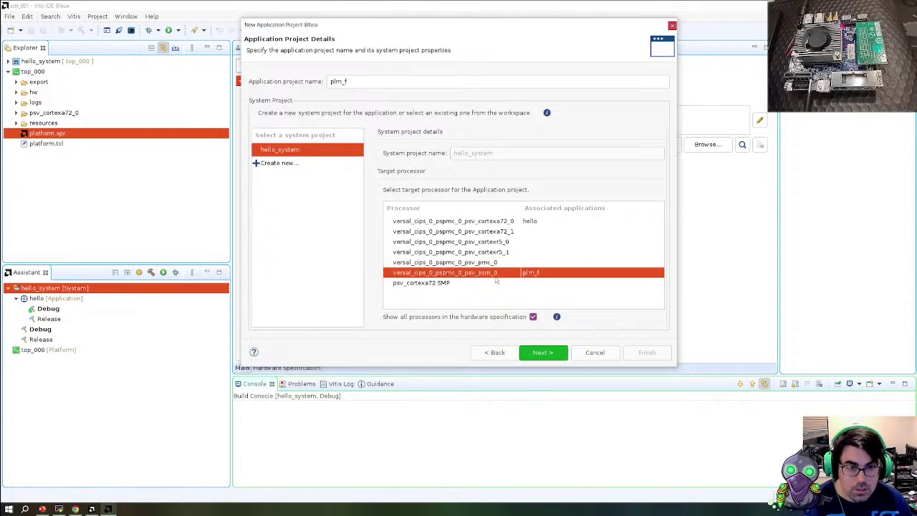
{"action": "left_click", "coordinate": [403, 82]}
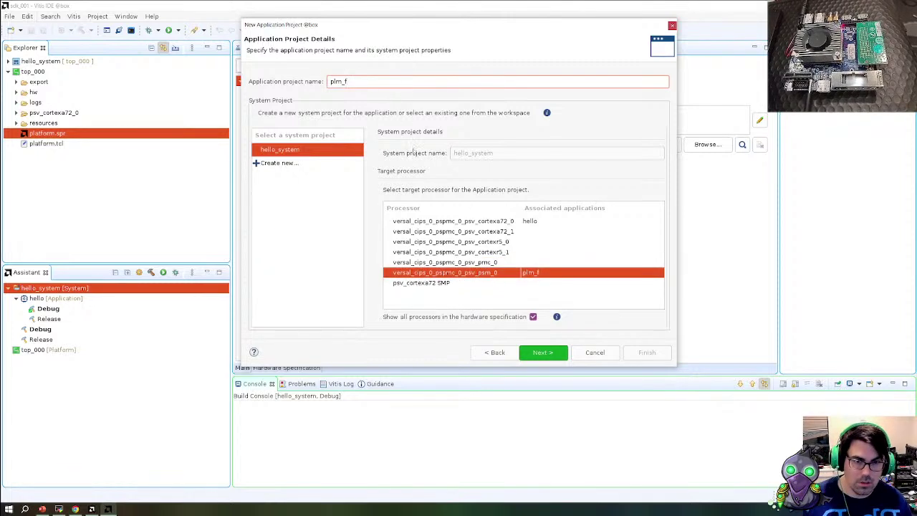
{"action": "type", "text": "w"}
{"action": "left_click", "coordinate": [494, 263]}
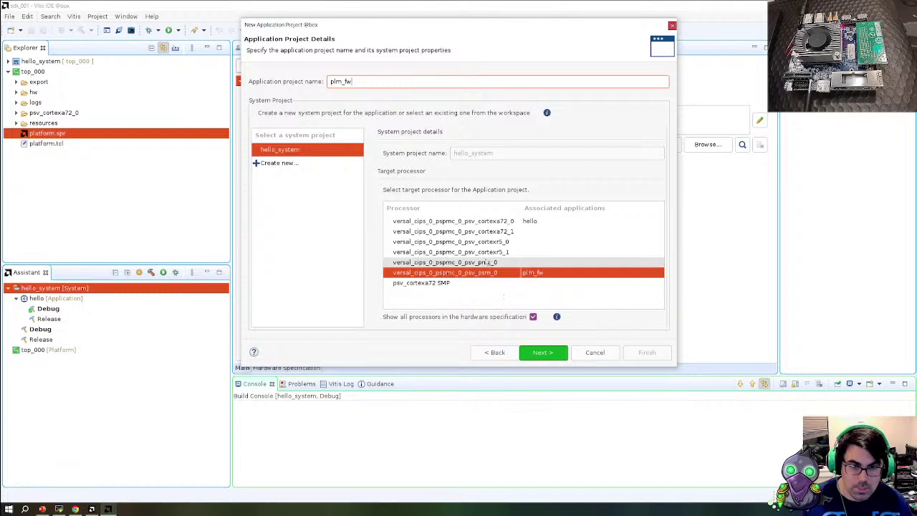
{"action": "left_click", "coordinate": [544, 353]}
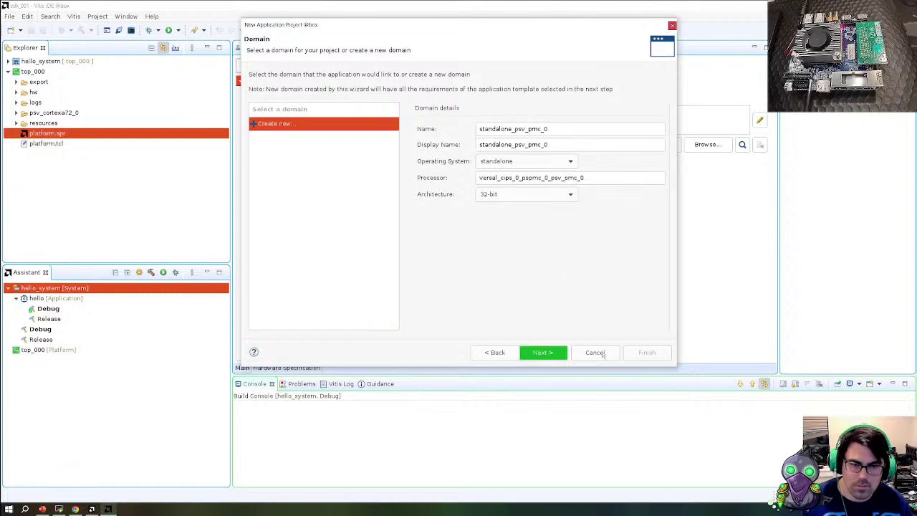
Switch to the terminal and back, then move the wizard dialog lower
{"action": "key", "text": "alt+Tab"}
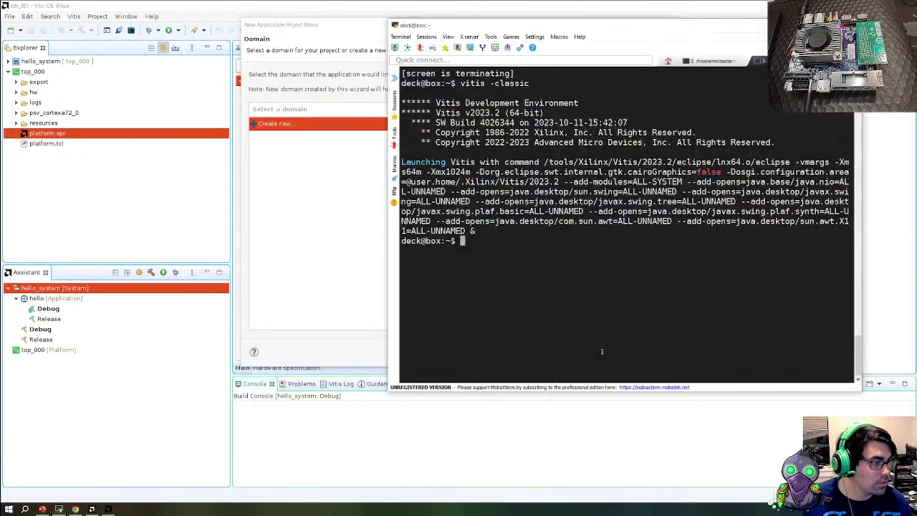
{"action": "key", "text": "alt+Tab"}
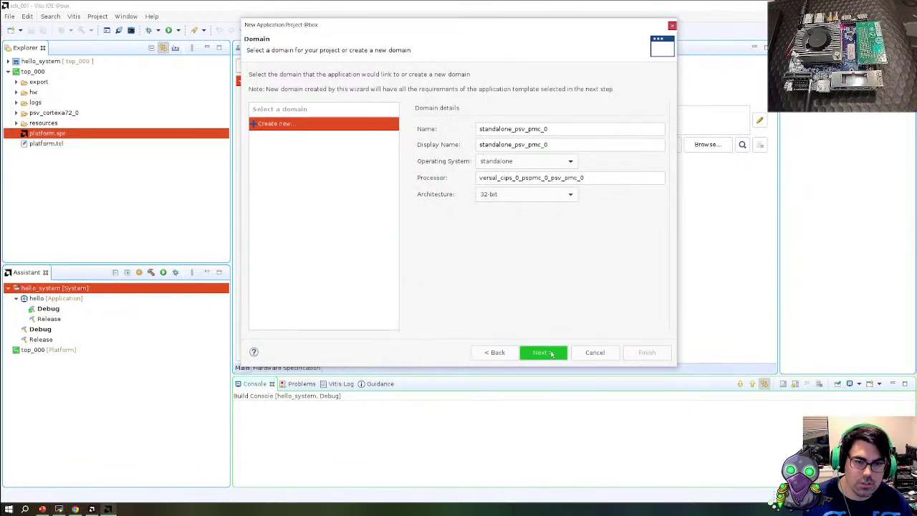
{"action": "left_click_drag", "start_coordinate": [461, 30], "coordinate": [457, 93]}
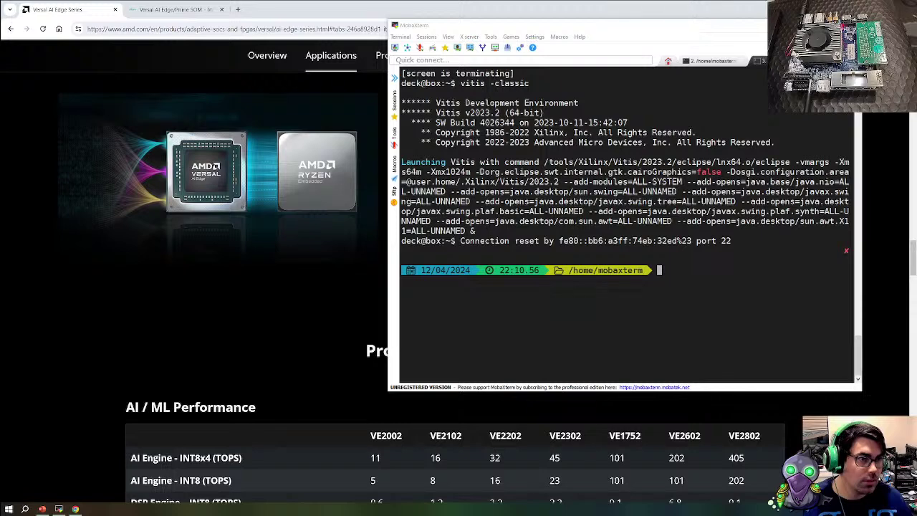
Minimise MobaXterm to reveal the Versal AI Edge Series product page
{"action": "left_click", "coordinate": [59, 508]}
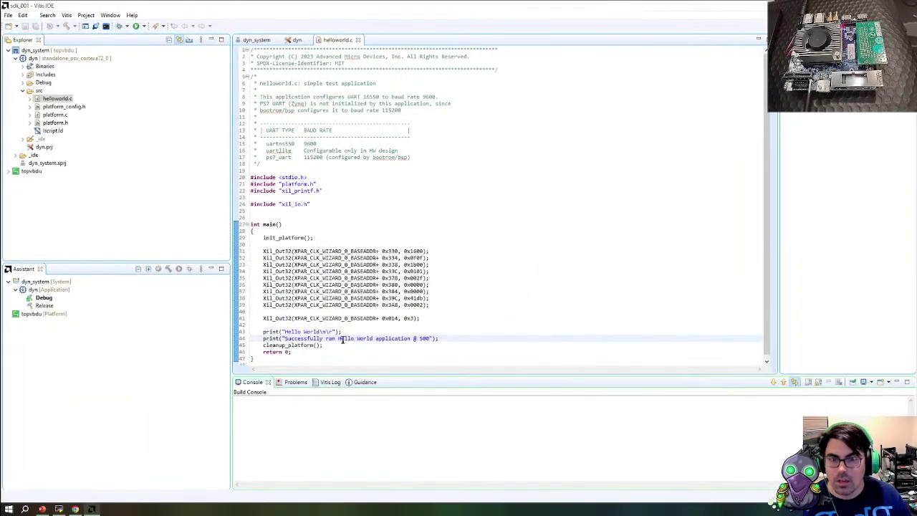
Highlight every use of XPAR_CLK_WIZARD_0_BASEADDR in helloworld.c, including line 41
{"action": "scroll", "coordinate": [326, 290], "scroll_direction": "up", "scroll_amount": 1}
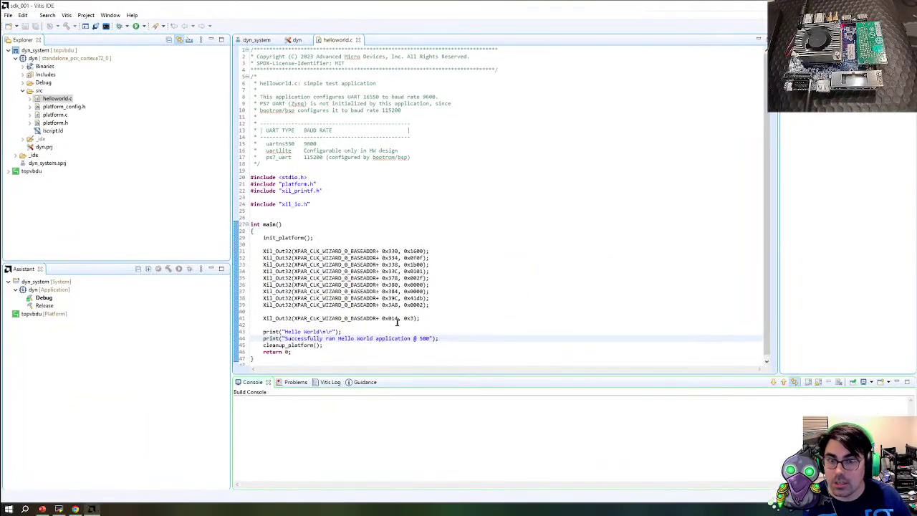
{"action": "double_click", "coordinate": [352, 285]}
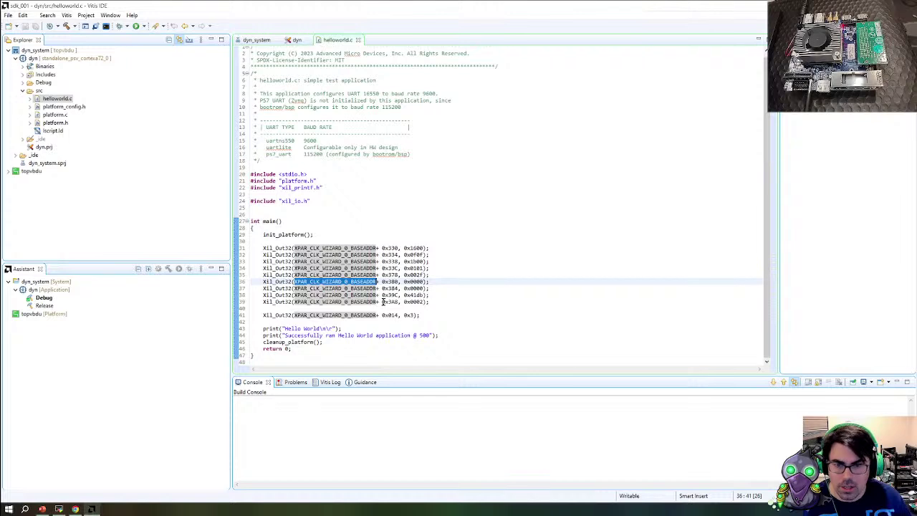
{"action": "double_click", "coordinate": [367, 315]}
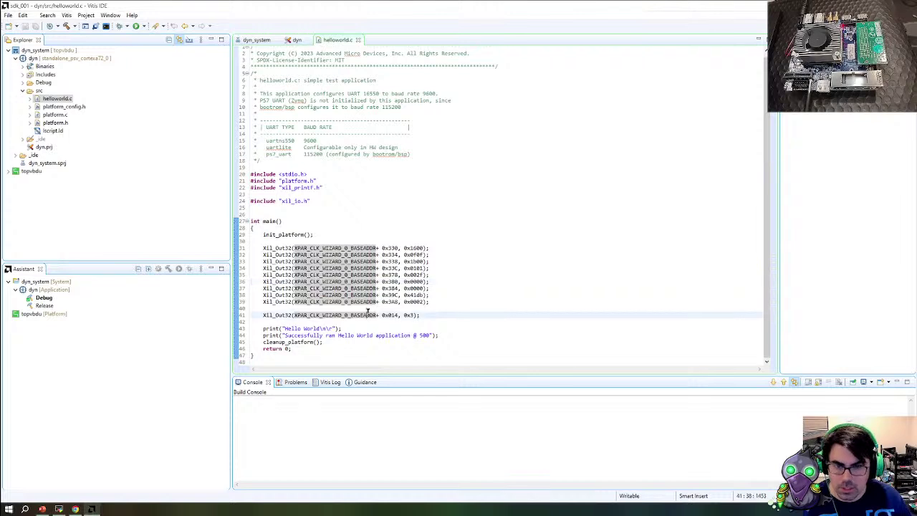
Collapse the project tree and go to the File menu for a new application project
{"action": "left_click", "coordinate": [10, 51]}
{"action": "left_click", "coordinate": [8, 15]}
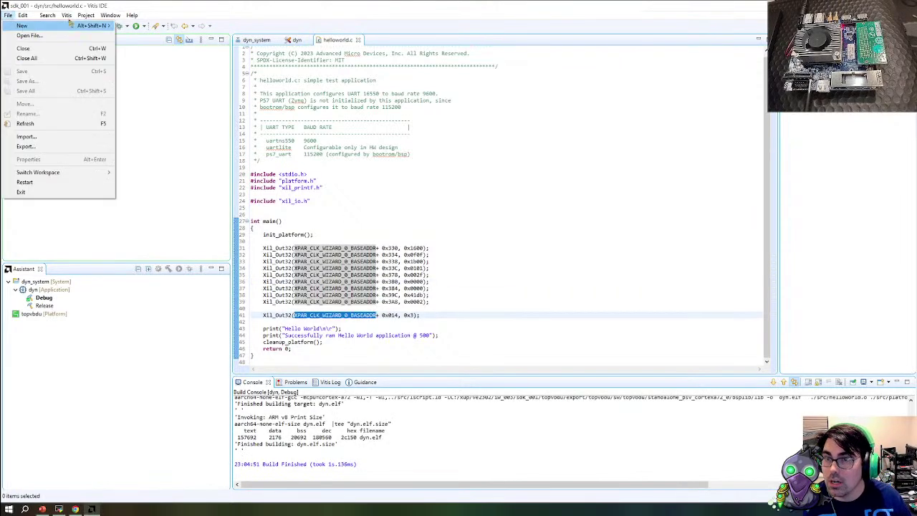
{"action": "mouse_move", "coordinate": [22, 15]}
{"action": "key", "text": "Escape"}
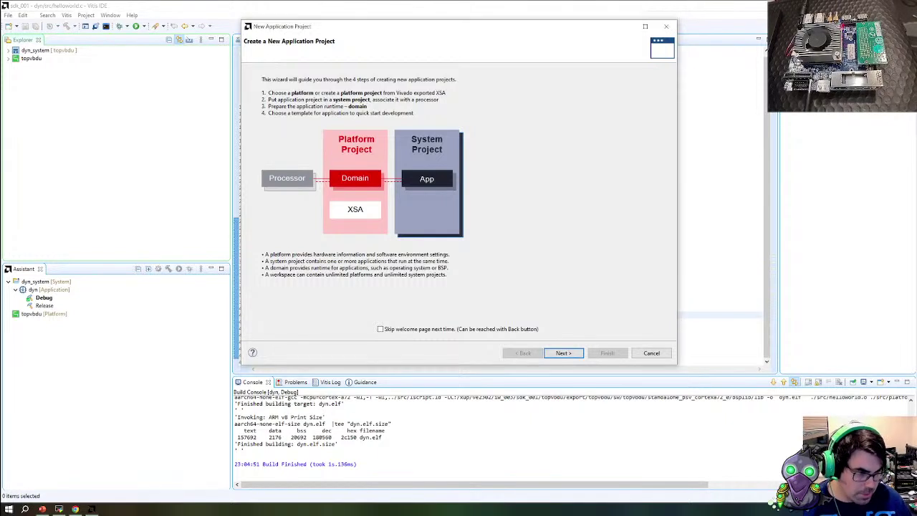
Keep the topvbdu platform and name the plm_fw application in dyn_system on psv_pmc_0
{"action": "left_click", "coordinate": [563, 352]}
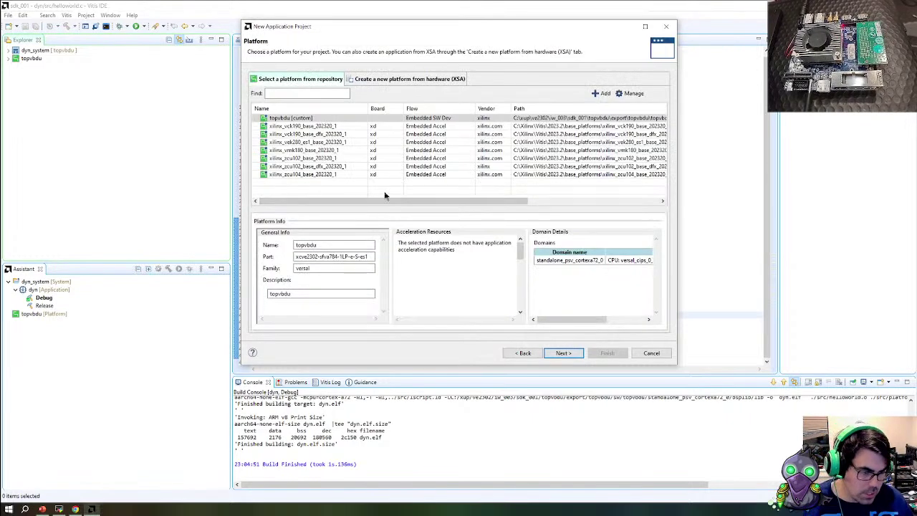
{"action": "left_click", "coordinate": [563, 353]}
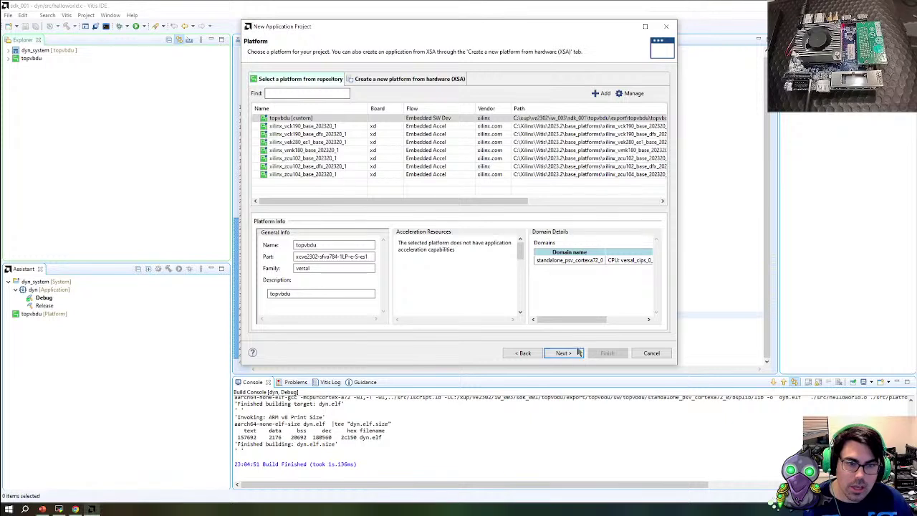
{"action": "left_click", "coordinate": [276, 140]}
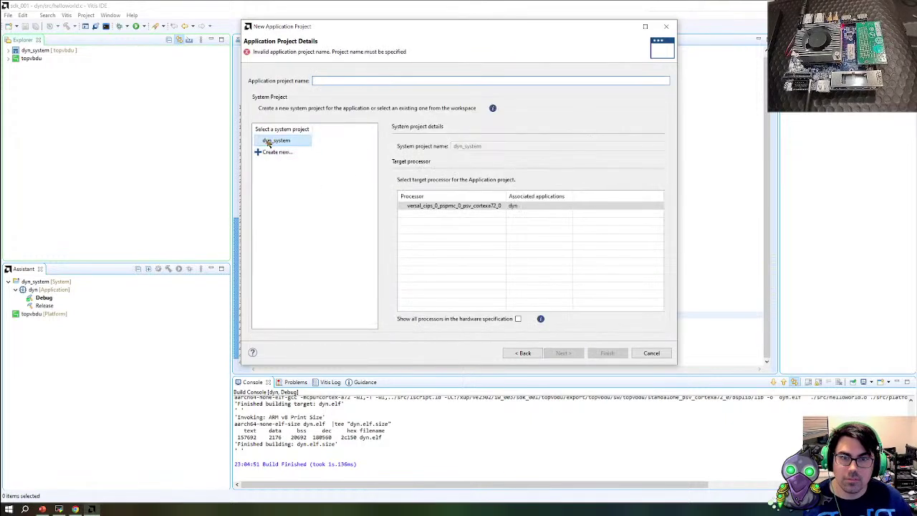
{"action": "left_click", "coordinate": [518, 319]}
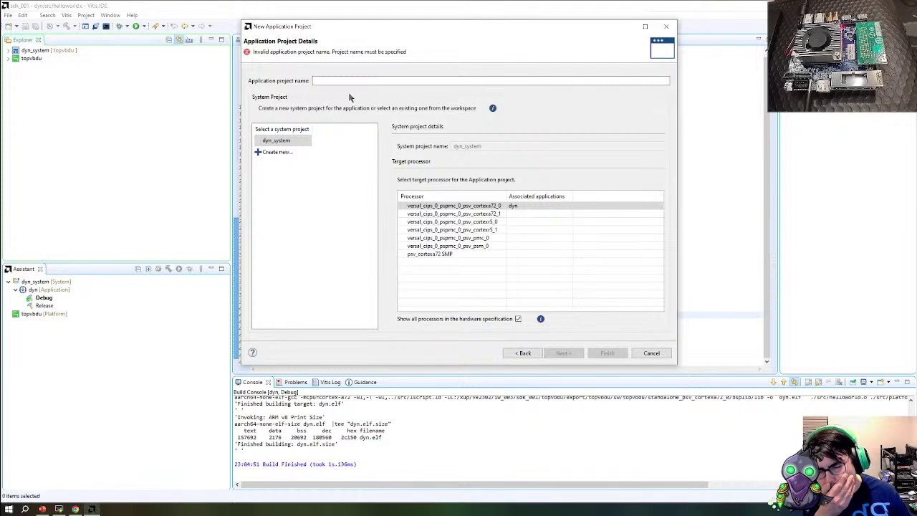
{"action": "left_click", "coordinate": [472, 238]}
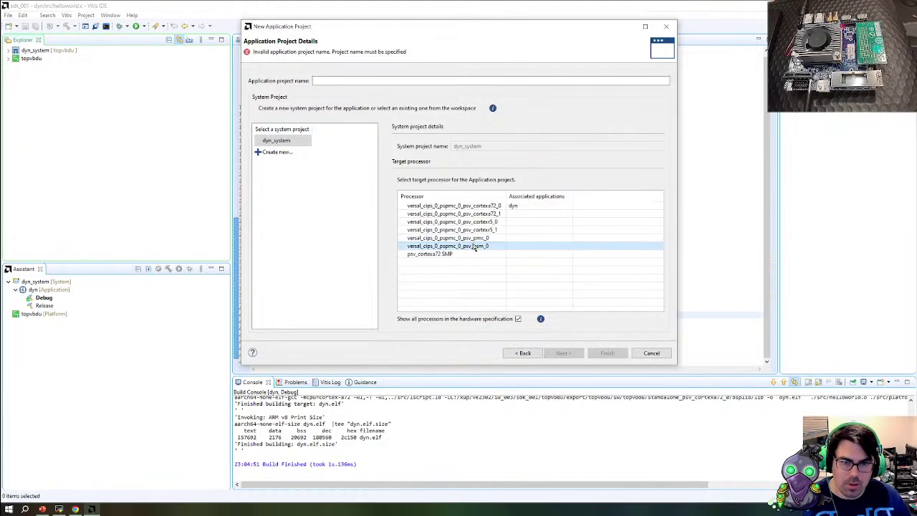
{"action": "left_click", "coordinate": [323, 80]}
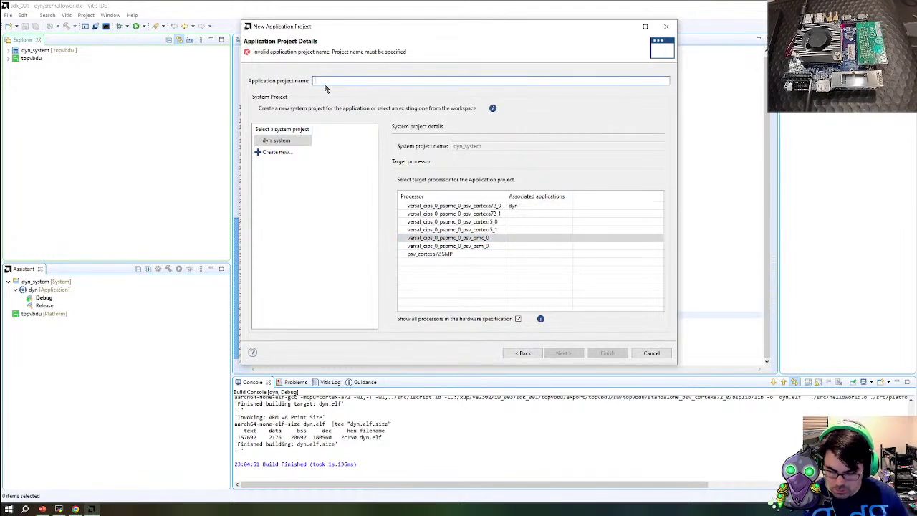
{"action": "type", "text": "plm_fw"}
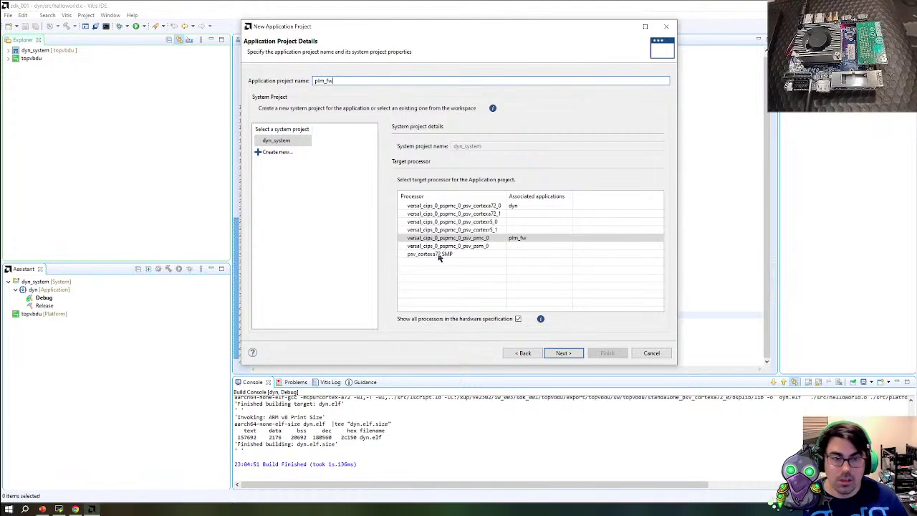
Accept the standalone domain and choose the versal PLM template
{"action": "left_click", "coordinate": [556, 353]}
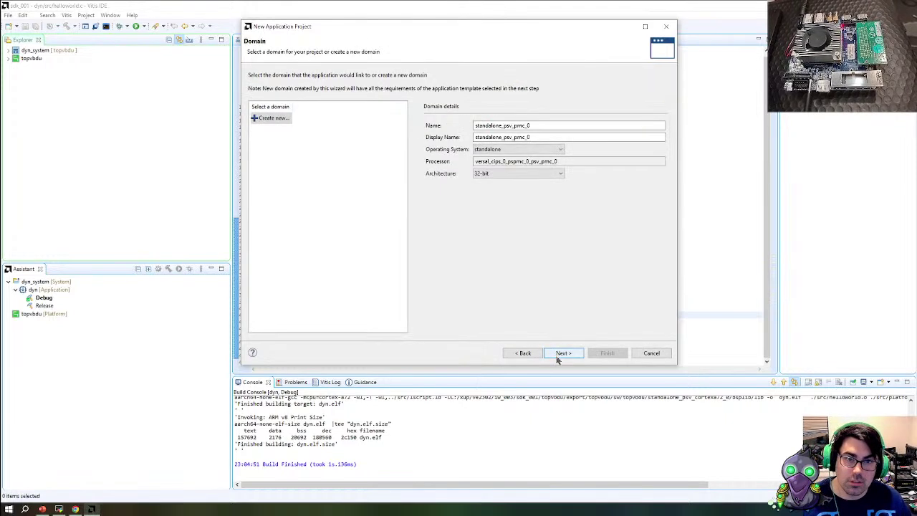
{"action": "left_click", "coordinate": [558, 353]}
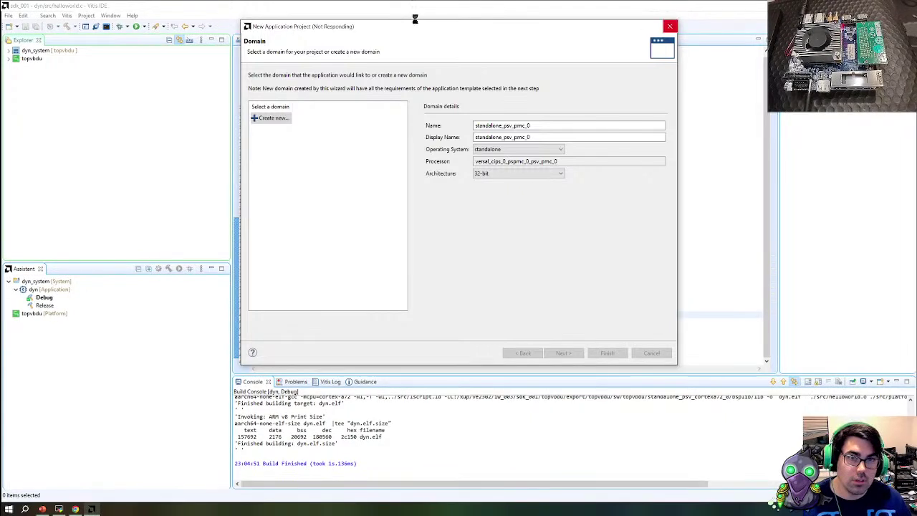
{"action": "left_click", "coordinate": [275, 120]}
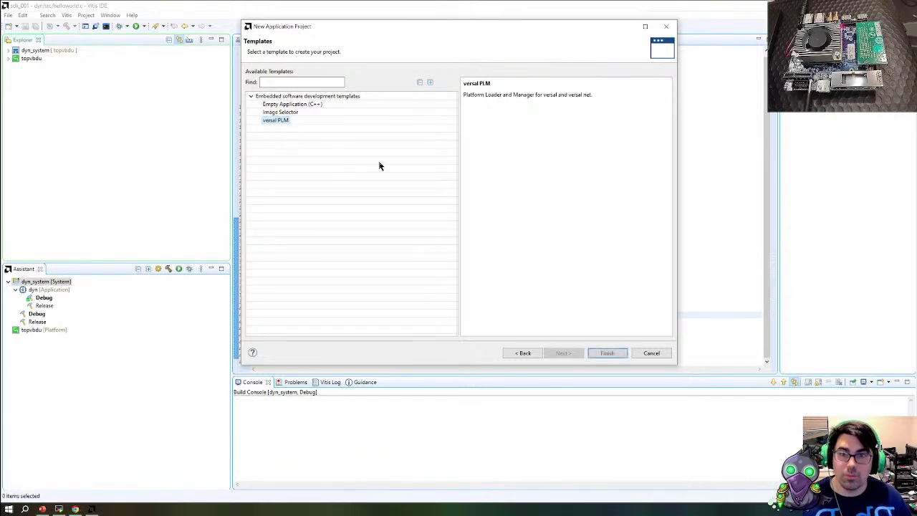
Finish creating the plm_fw application and expand its src folder to show the xplm sources
{"action": "left_click", "coordinate": [610, 352]}
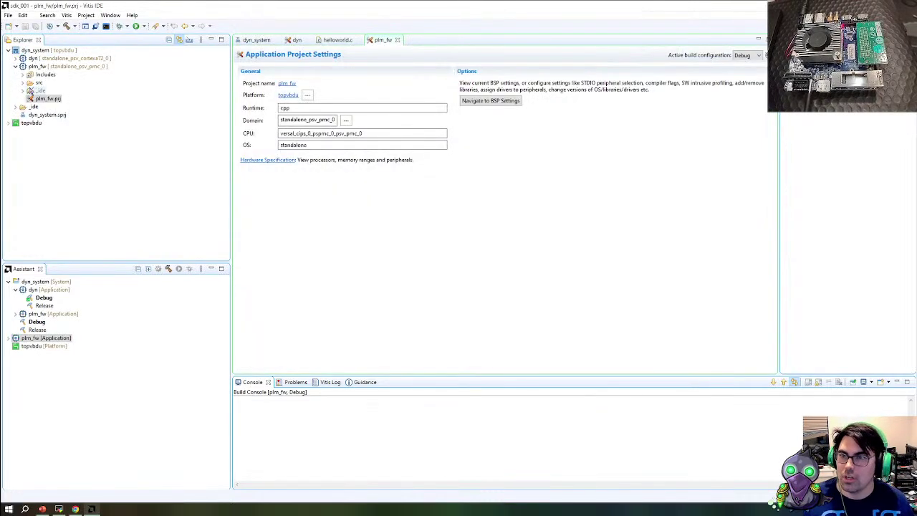
{"action": "left_click", "coordinate": [23, 82]}
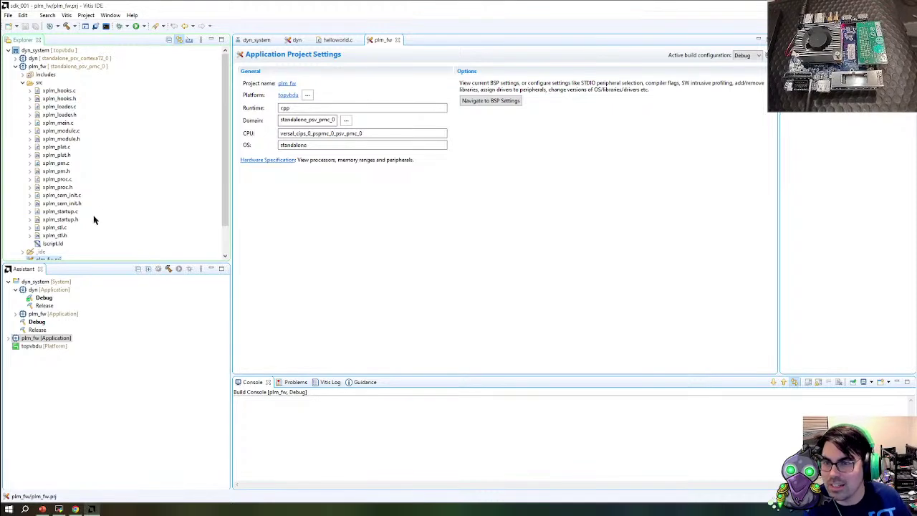
Open xplm_main.c and select the XPlmi_TaskDispatchLoop call in main()
{"action": "double_click", "coordinate": [61, 212]}
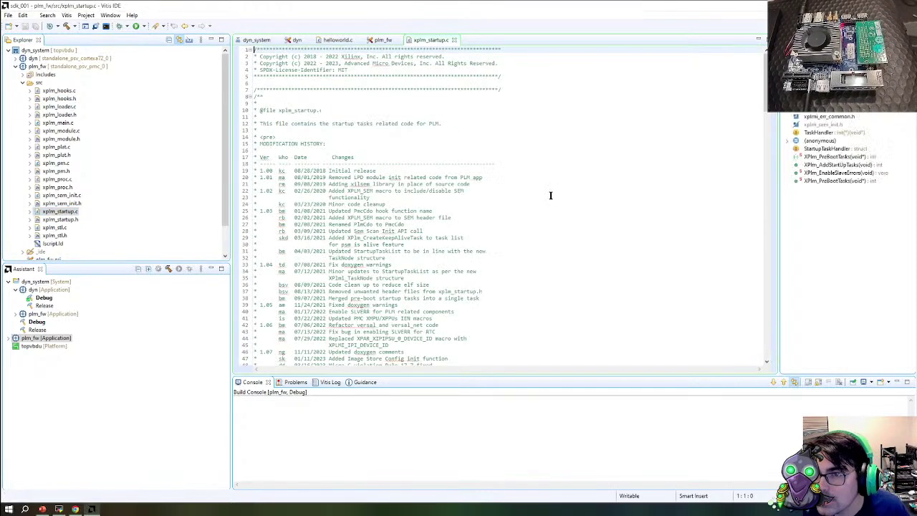
{"action": "left_click", "coordinate": [61, 123]}
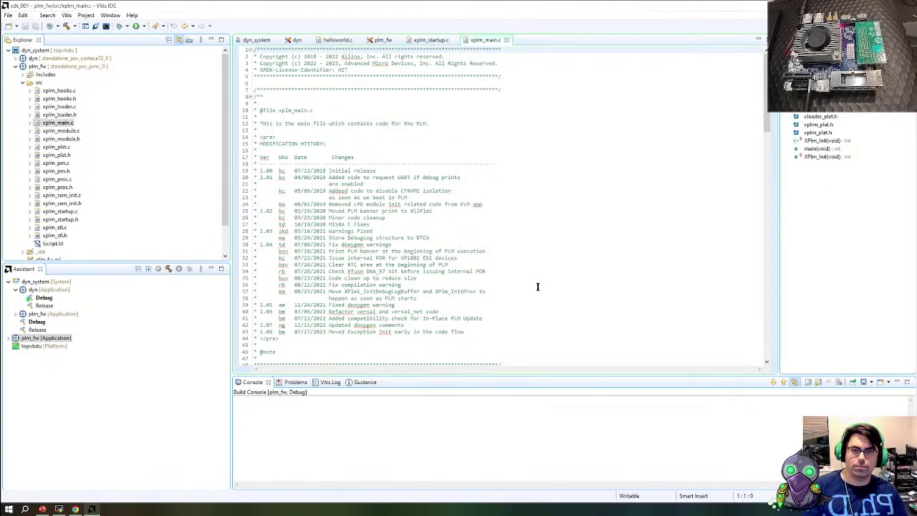
{"action": "scroll", "coordinate": [539, 284], "scroll_direction": "down", "scroll_amount": 3}
{"action": "scroll", "coordinate": [539, 284], "scroll_direction": "down", "scroll_amount": 19}
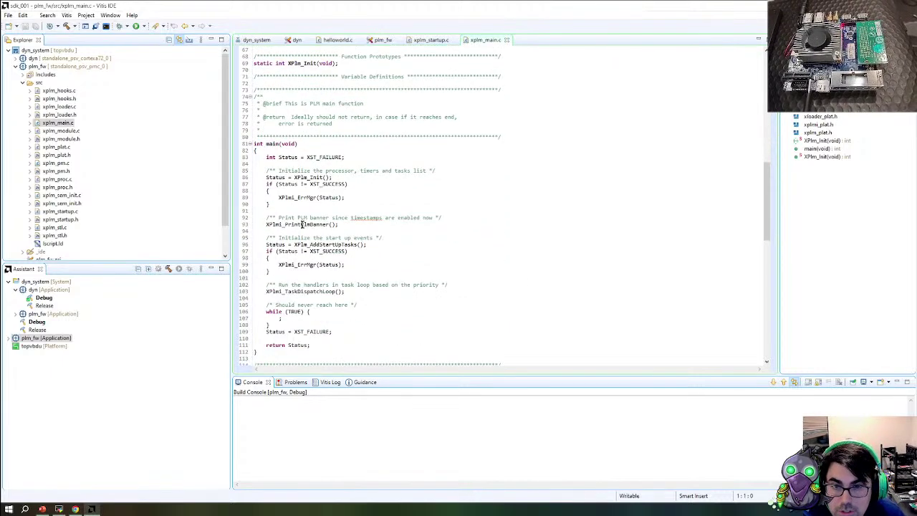
{"action": "double_click", "coordinate": [300, 292]}
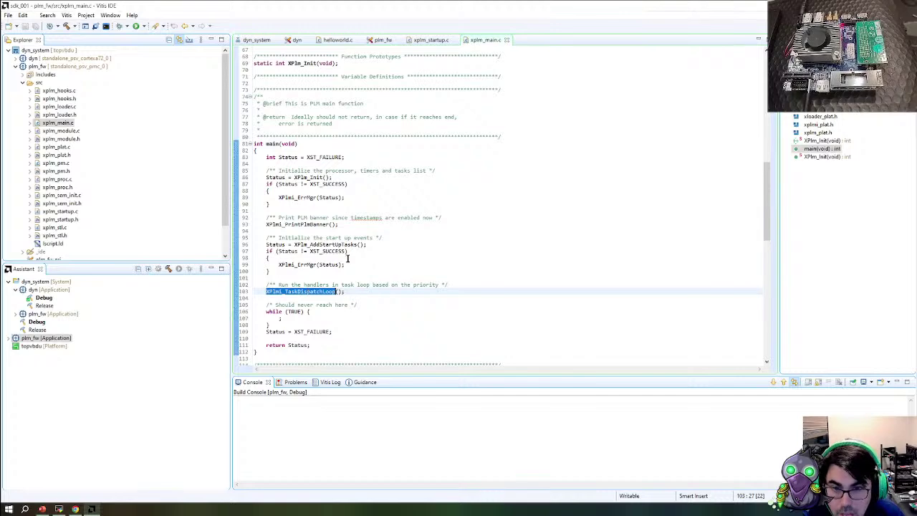
Scroll down through XPlm_Init and bring up the context menu on the XPlmi_TaskInit call
{"action": "scroll", "coordinate": [347, 255], "scroll_direction": "down", "scroll_amount": 5}
{"action": "scroll", "coordinate": [382, 337], "scroll_direction": "down", "scroll_amount": 10}
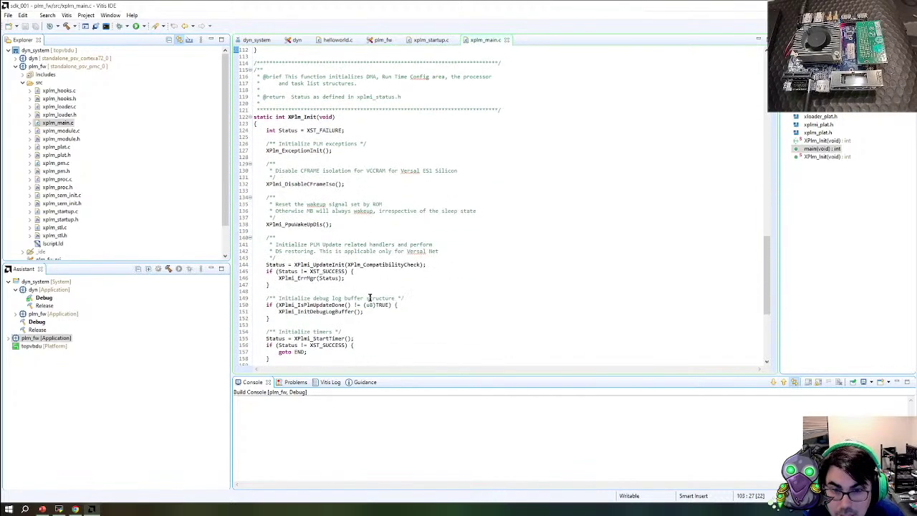
{"action": "scroll", "coordinate": [383, 305], "scroll_direction": "down", "scroll_amount": 1}
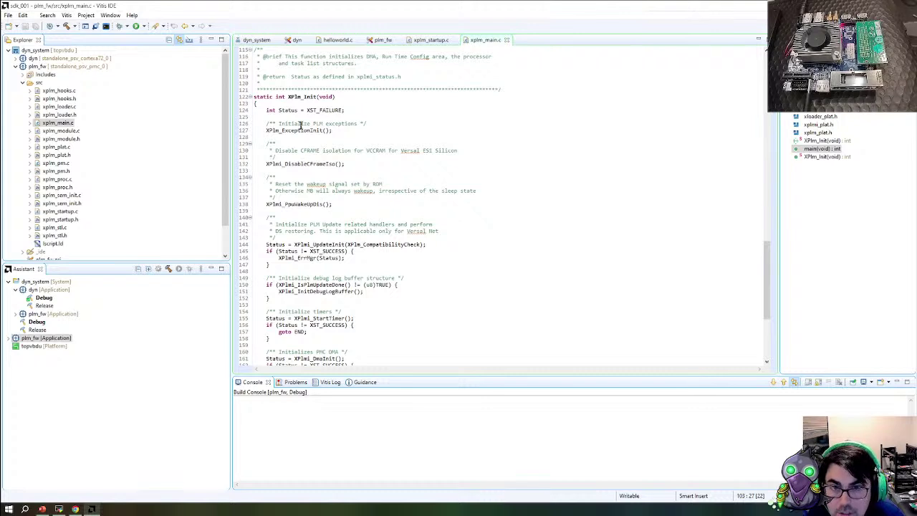
{"action": "scroll", "coordinate": [323, 309], "scroll_direction": "down", "scroll_amount": 6}
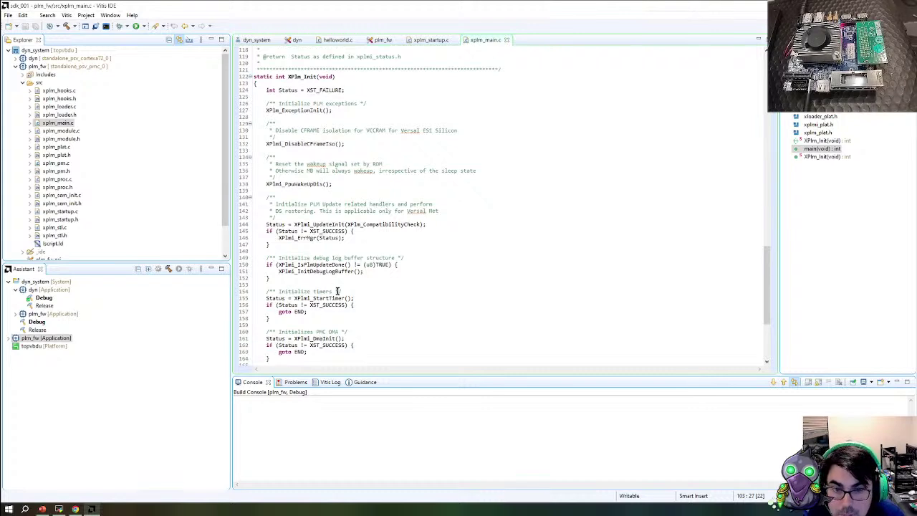
{"action": "scroll", "coordinate": [343, 273], "scroll_direction": "down", "scroll_amount": 2}
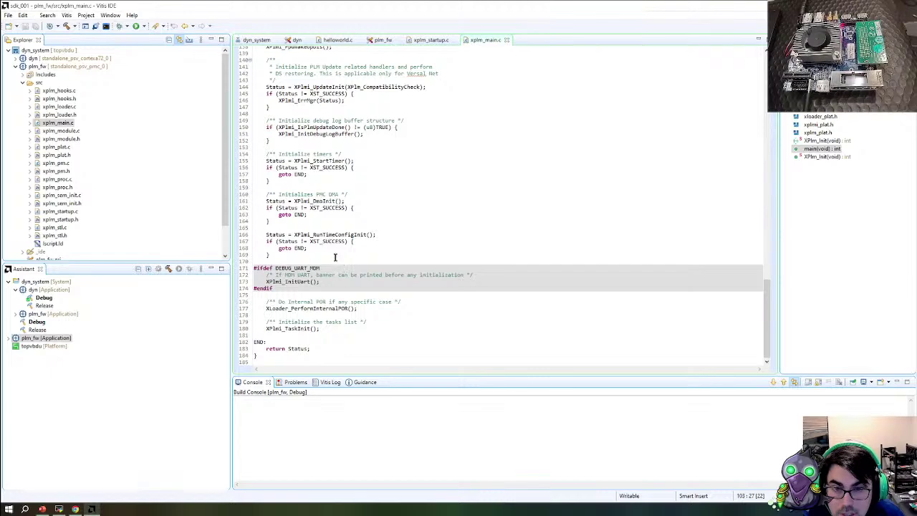
{"action": "left_click", "coordinate": [290, 328]}
{"action": "double_click", "coordinate": [290, 328]}
{"action": "right_click", "coordinate": [290, 330]}
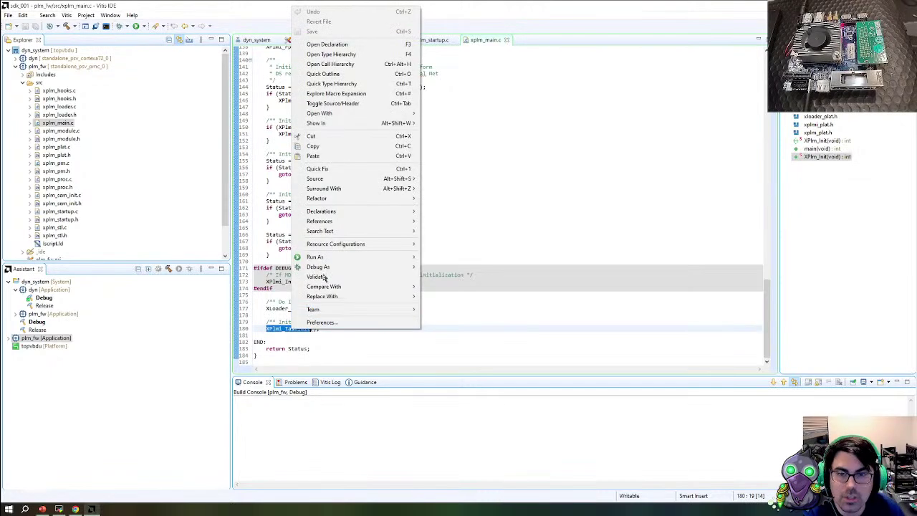
Jump to the XPlmi_TaskInit definition, then to the TaskQueue array declaration
{"action": "left_click", "coordinate": [335, 48]}
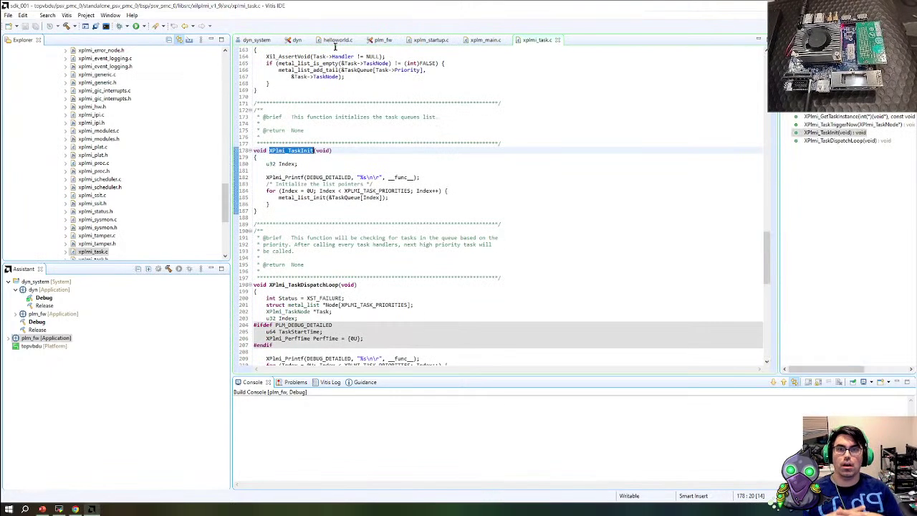
{"action": "double_click", "coordinate": [346, 197]}
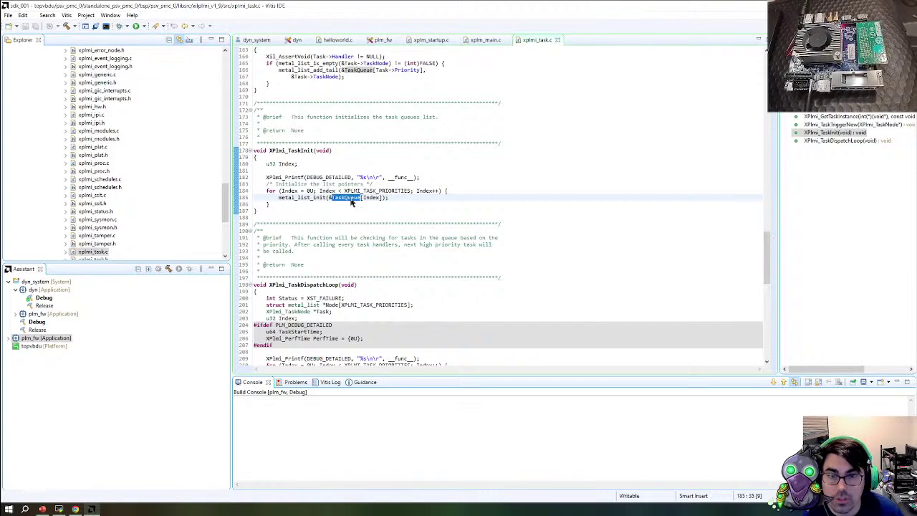
{"action": "right_click", "coordinate": [352, 198]}
{"action": "left_click", "coordinate": [378, 218]}
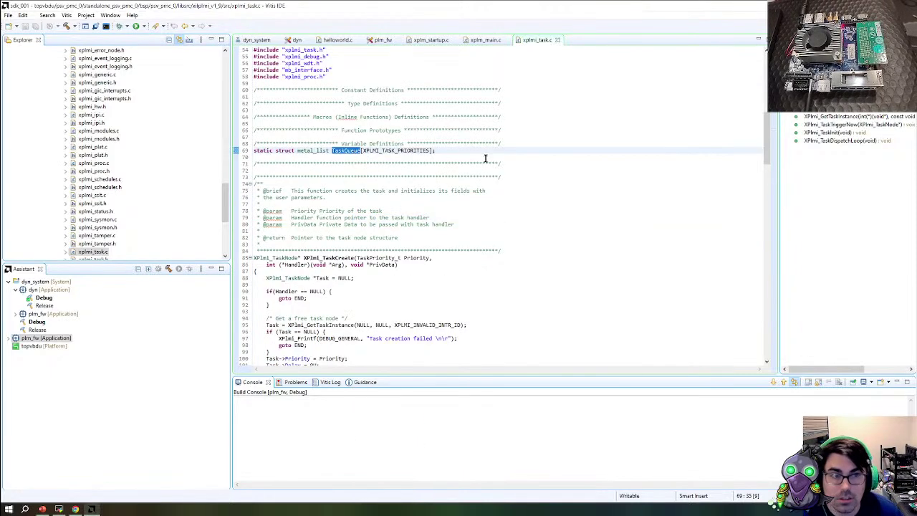
Find each TaskQueue occurrence in xplmi_task.c, then select the xplmi_task.h header
{"action": "key", "text": "ctrl+f"}
{"action": "key", "text": "Return"}
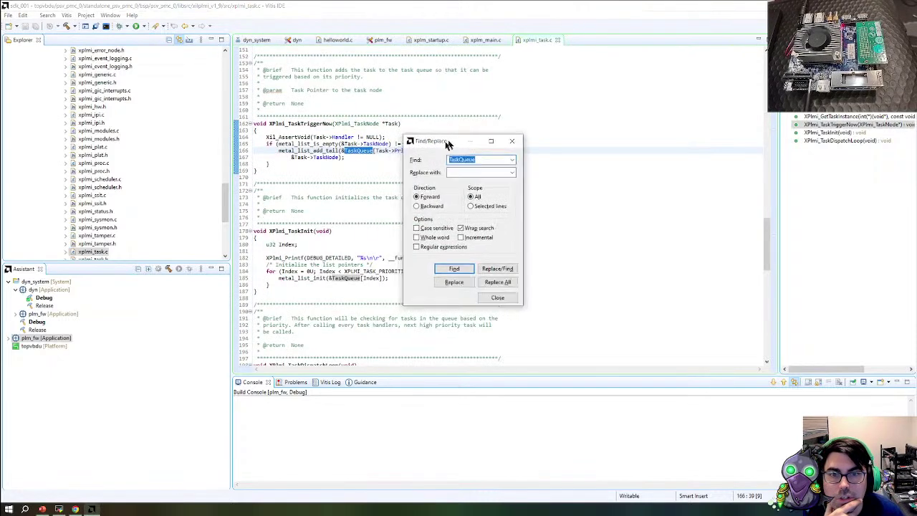
{"action": "left_click_drag", "start_coordinate": [452, 141], "coordinate": [653, 99]}
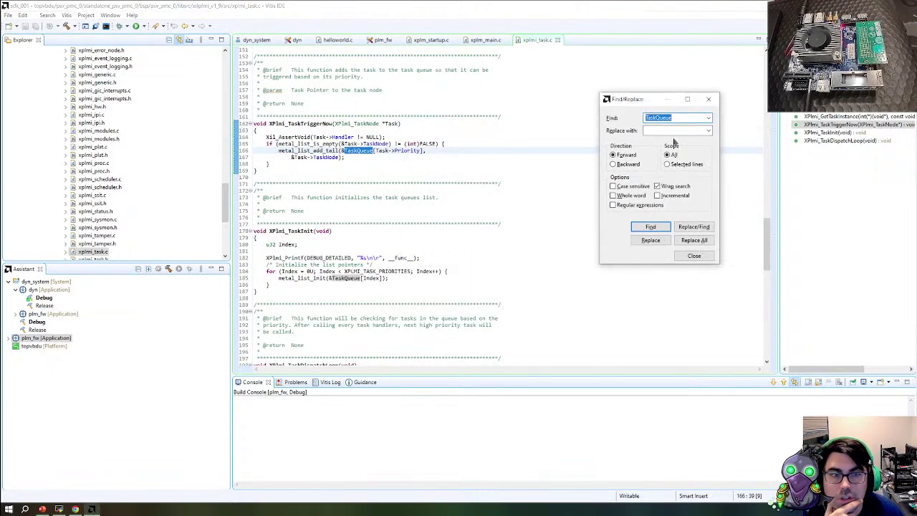
{"action": "left_click", "coordinate": [649, 228]}
{"action": "left_click", "coordinate": [649, 228]}
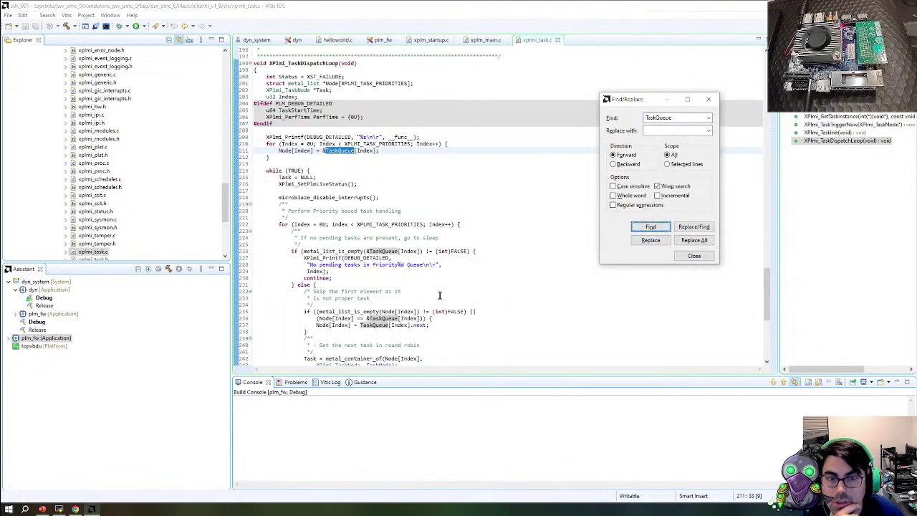
{"action": "scroll", "coordinate": [430, 265], "scroll_direction": "down", "scroll_amount": 10}
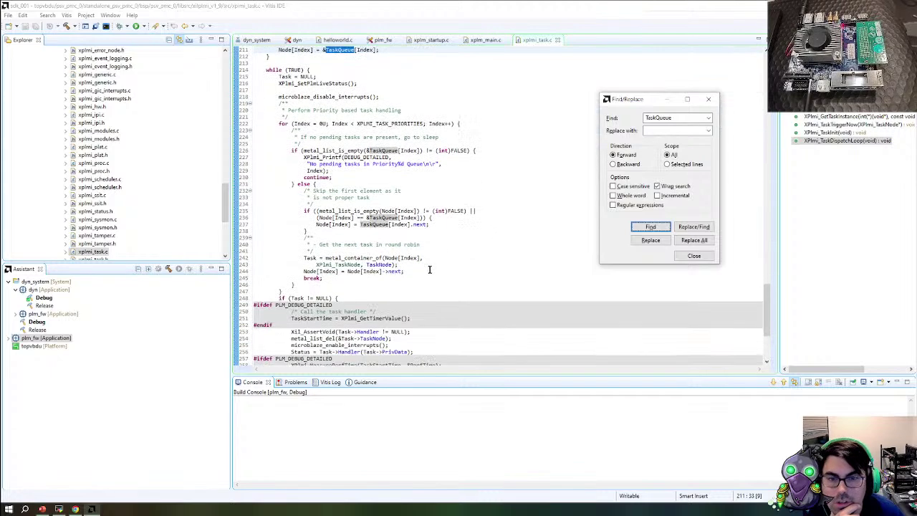
{"action": "scroll", "coordinate": [422, 265], "scroll_direction": "down", "scroll_amount": 2}
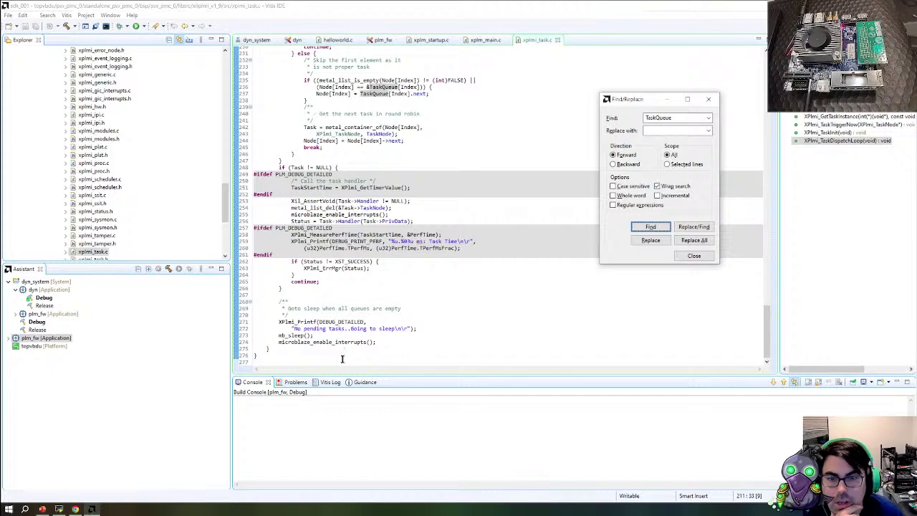
{"action": "scroll", "coordinate": [348, 347], "scroll_direction": "up", "scroll_amount": 13}
{"action": "scroll", "coordinate": [393, 279], "scroll_direction": "up", "scroll_amount": 20}
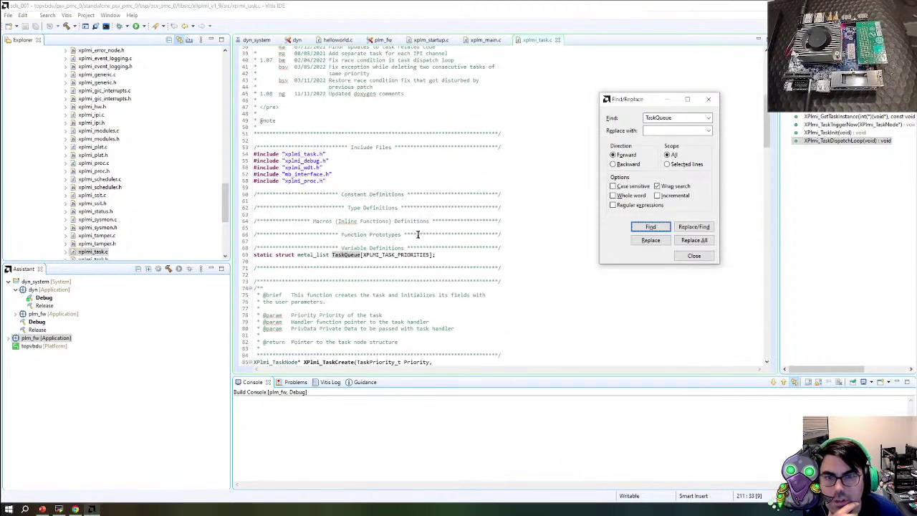
{"action": "scroll", "coordinate": [417, 234], "scroll_direction": "up", "scroll_amount": 3}
{"action": "scroll", "coordinate": [94, 236], "scroll_direction": "down", "scroll_amount": 1}
{"action": "left_click", "coordinate": [93, 235]}
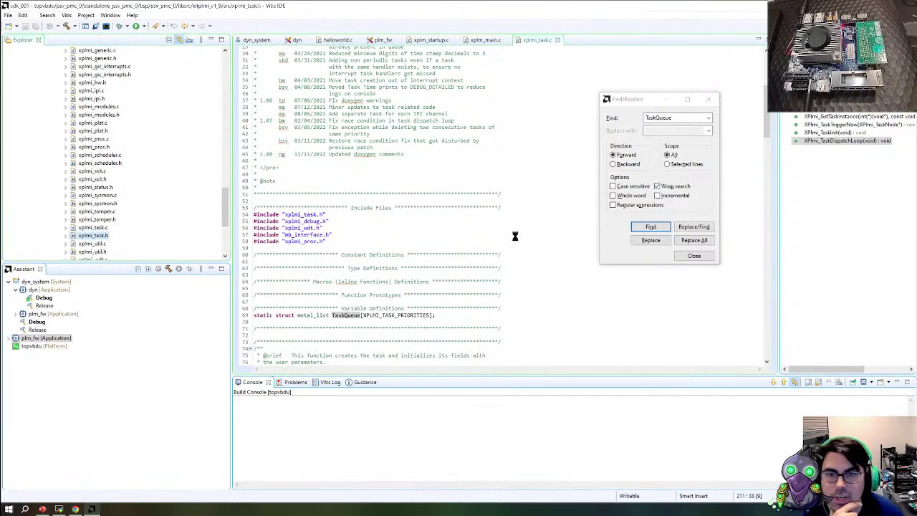
Scroll through the current source, then through the xplmi_hw.h register definitions header
{"action": "scroll", "coordinate": [451, 242], "scroll_direction": "down", "scroll_amount": 19}
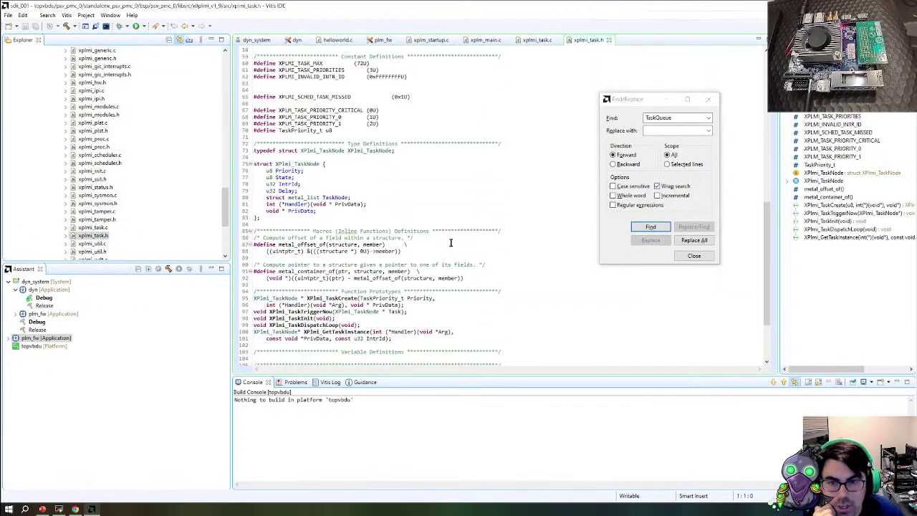
{"action": "scroll", "coordinate": [450, 242], "scroll_direction": "down", "scroll_amount": 5}
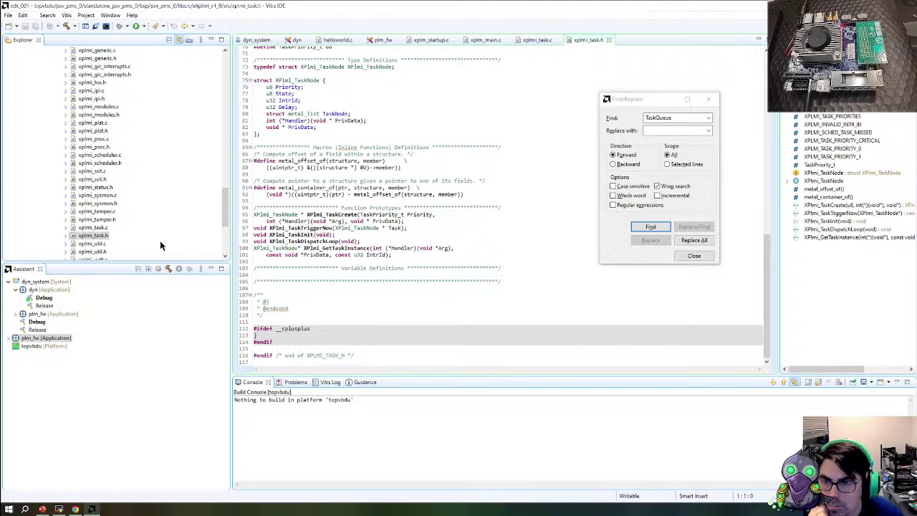
{"action": "scroll", "coordinate": [112, 236], "scroll_direction": "down", "scroll_amount": 2}
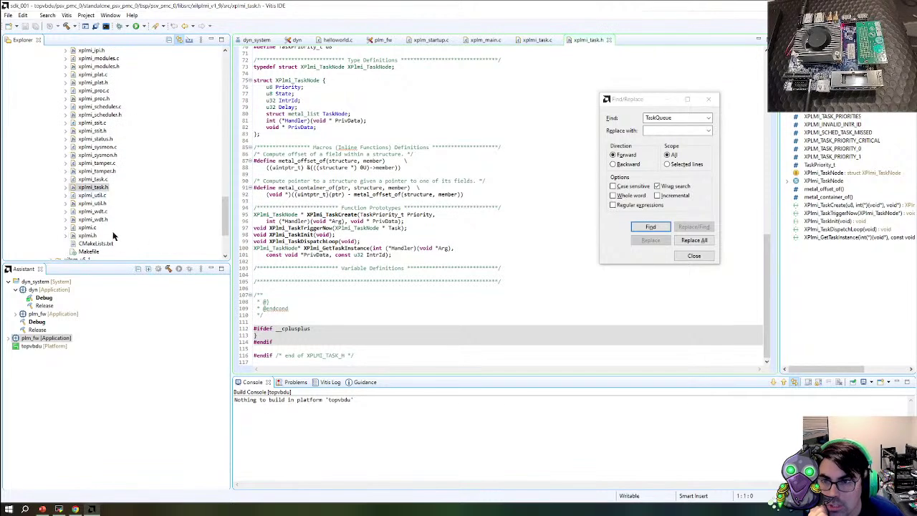
{"action": "scroll", "coordinate": [97, 208], "scroll_direction": "up", "scroll_amount": 4}
{"action": "double_click", "coordinate": [92, 131]}
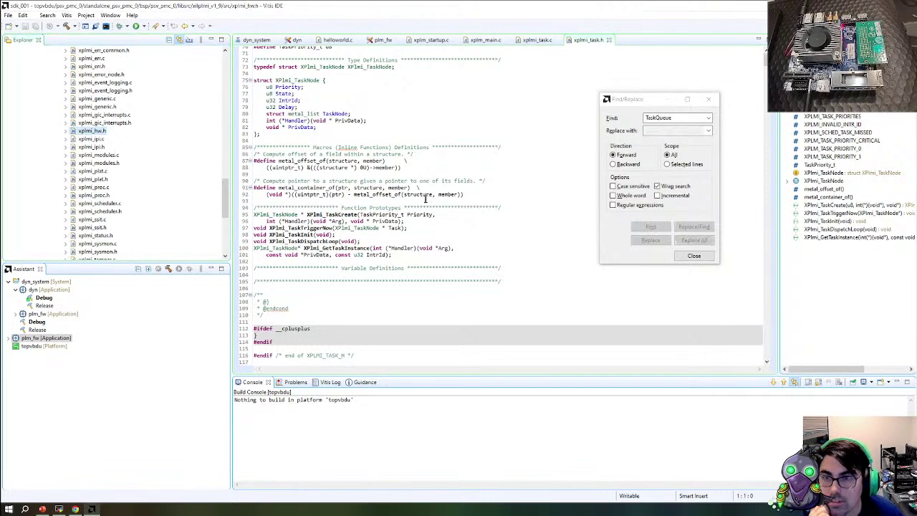
{"action": "scroll", "coordinate": [449, 239], "scroll_direction": "down", "scroll_amount": 20}
{"action": "scroll", "coordinate": [449, 239], "scroll_direction": "down", "scroll_amount": 20}
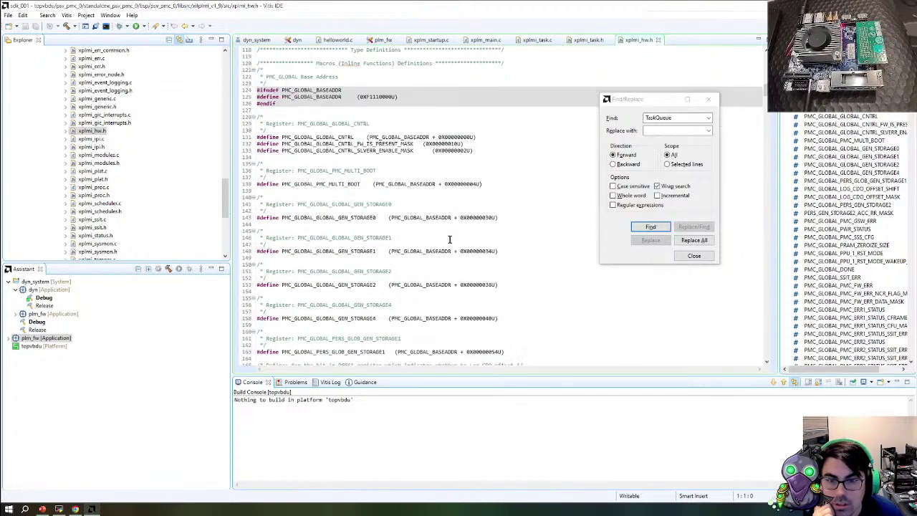
{"action": "scroll", "coordinate": [449, 239], "scroll_direction": "down", "scroll_amount": 10}
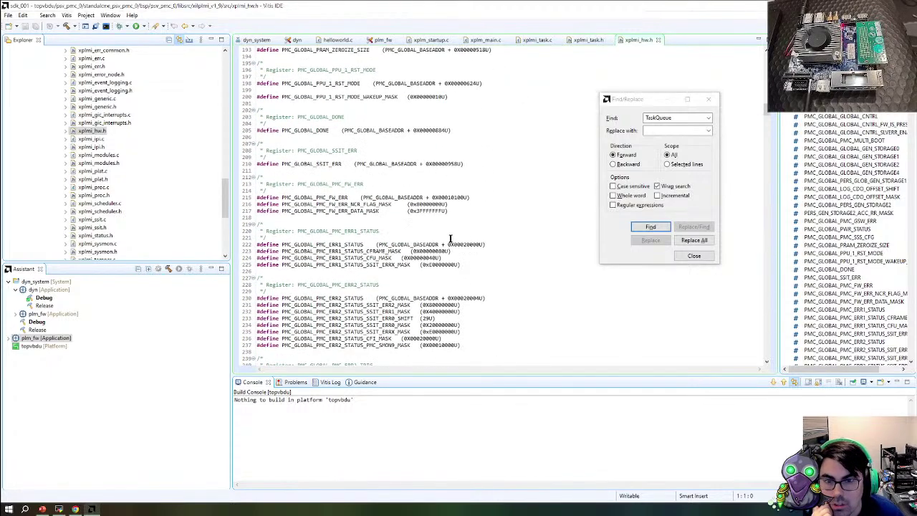
{"action": "scroll", "coordinate": [131, 189], "scroll_direction": "up", "scroll_amount": 4}
{"action": "scroll", "coordinate": [121, 185], "scroll_direction": "up", "scroll_amount": 2}
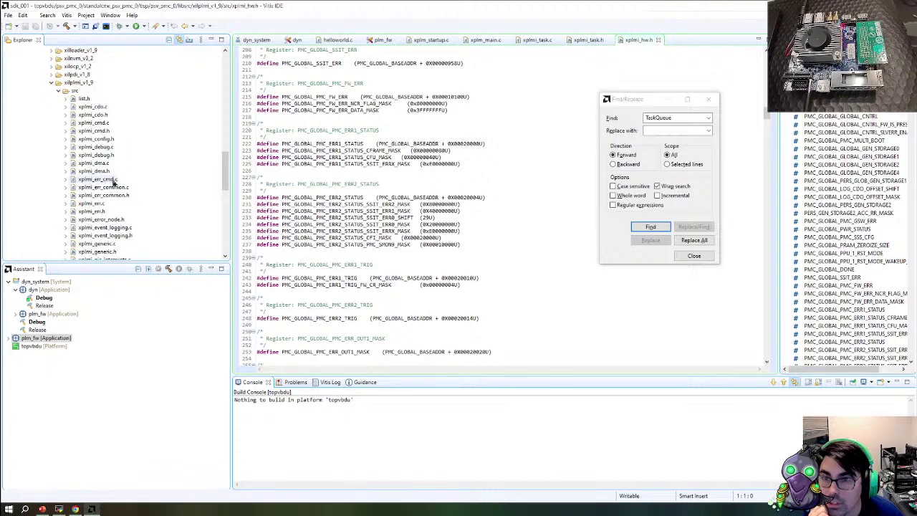
Read through xplmi_debug.c and then xplmi_cmd.c
{"action": "double_click", "coordinate": [106, 147]}
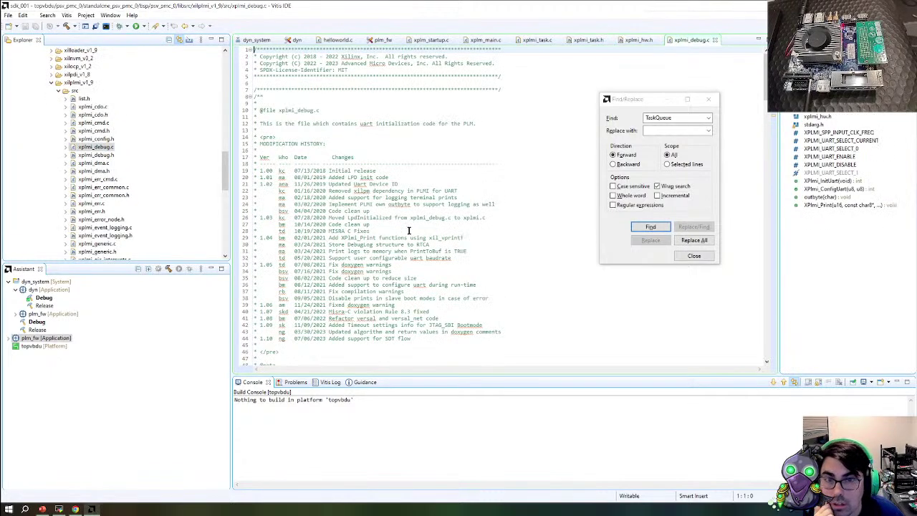
{"action": "scroll", "coordinate": [452, 137], "scroll_direction": "down", "scroll_amount": 19}
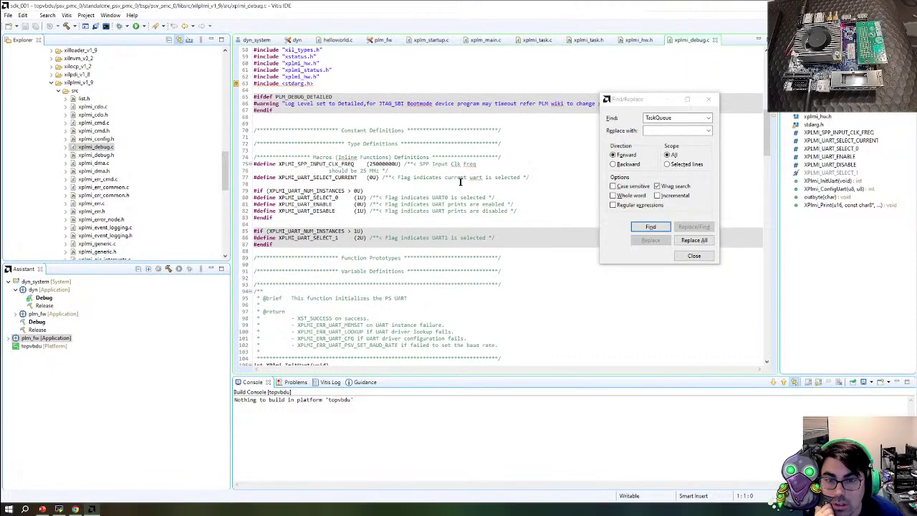
{"action": "scroll", "coordinate": [459, 182], "scroll_direction": "down", "scroll_amount": 15}
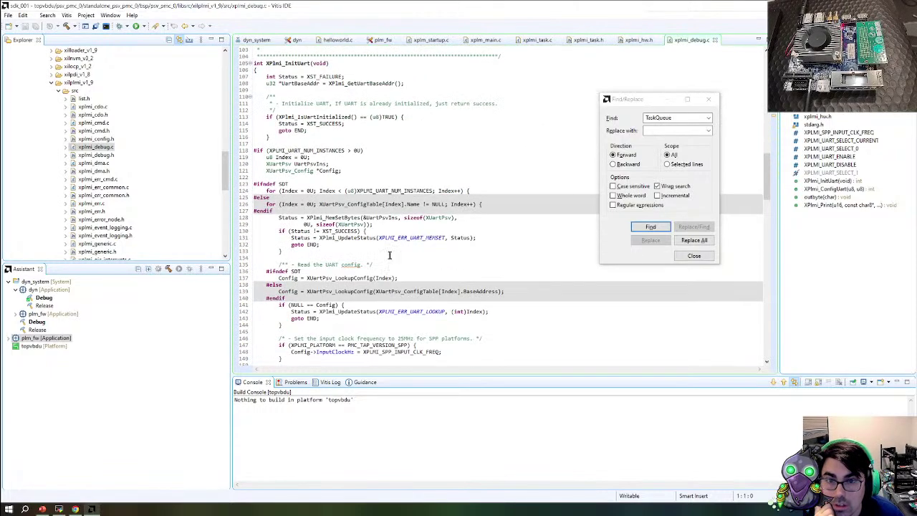
{"action": "scroll", "coordinate": [297, 138], "scroll_direction": "down", "scroll_amount": 20}
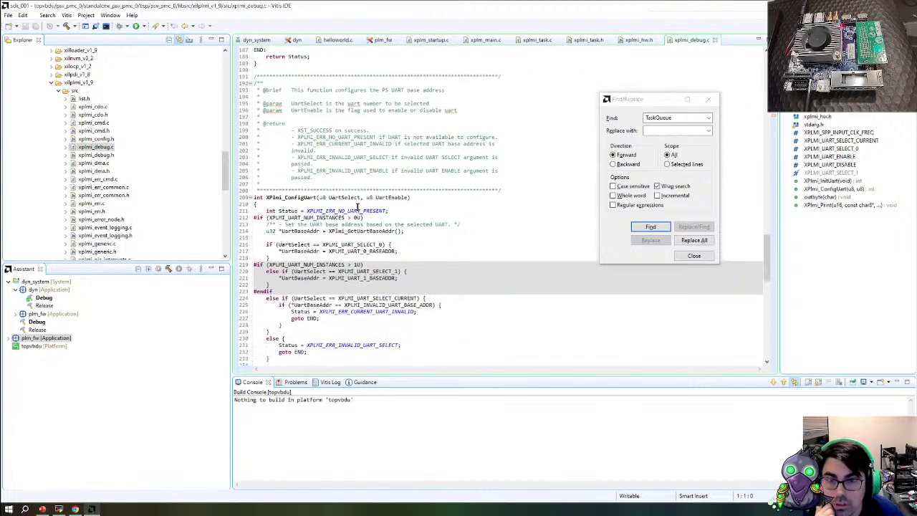
{"action": "scroll", "coordinate": [357, 207], "scroll_direction": "down", "scroll_amount": 20}
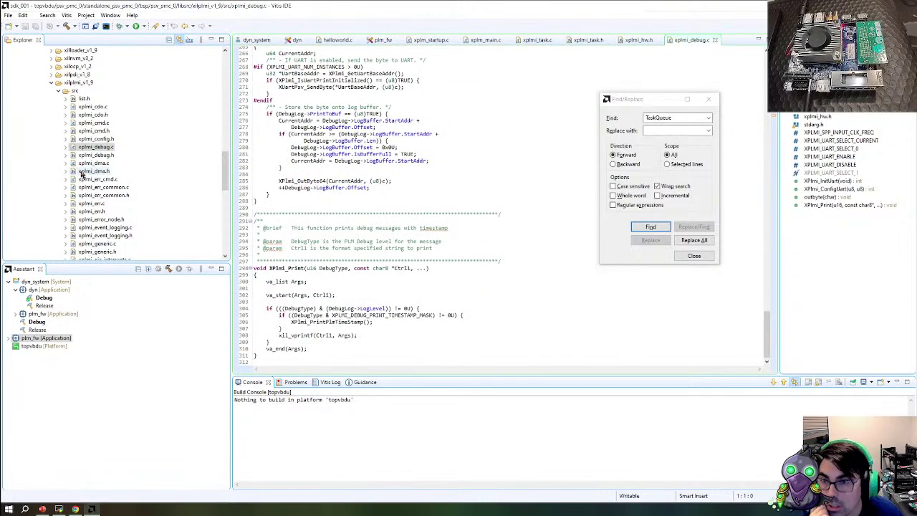
{"action": "left_click", "coordinate": [94, 123]}
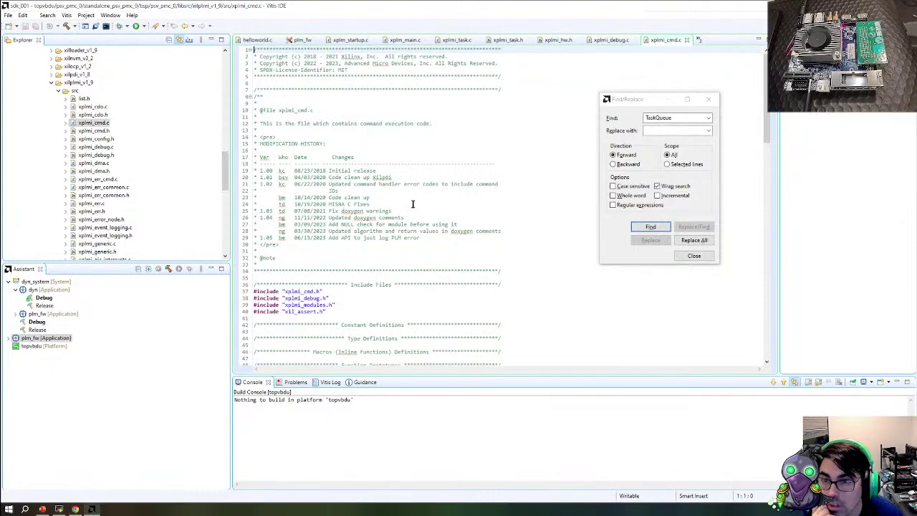
{"action": "scroll", "coordinate": [436, 235], "scroll_direction": "down", "scroll_amount": 19}
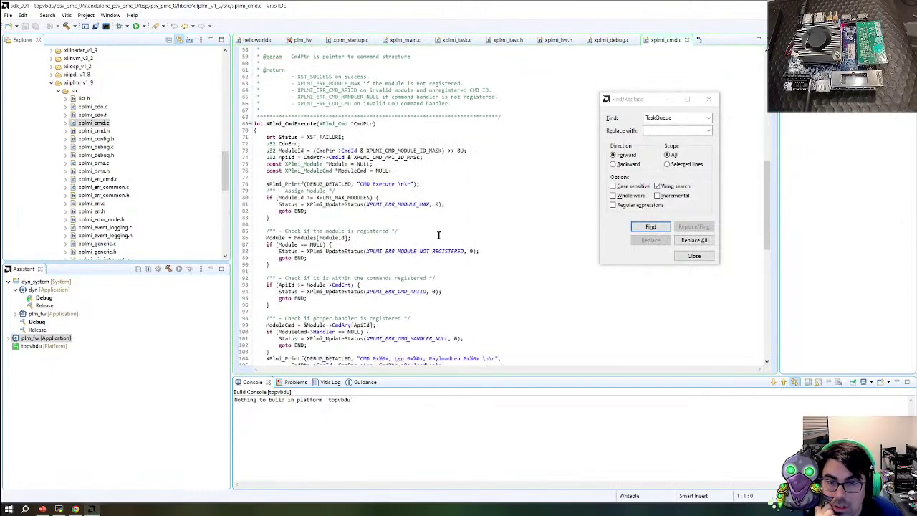
{"action": "scroll", "coordinate": [438, 234], "scroll_direction": "down", "scroll_amount": 19}
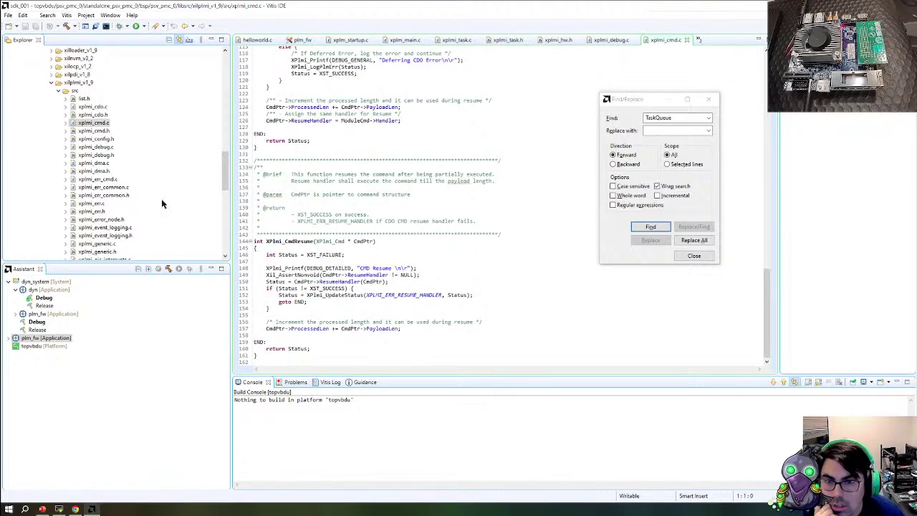
{"action": "scroll", "coordinate": [143, 211], "scroll_direction": "down", "scroll_amount": 6}
{"action": "scroll", "coordinate": [128, 224], "scroll_direction": "down", "scroll_amount": 2}
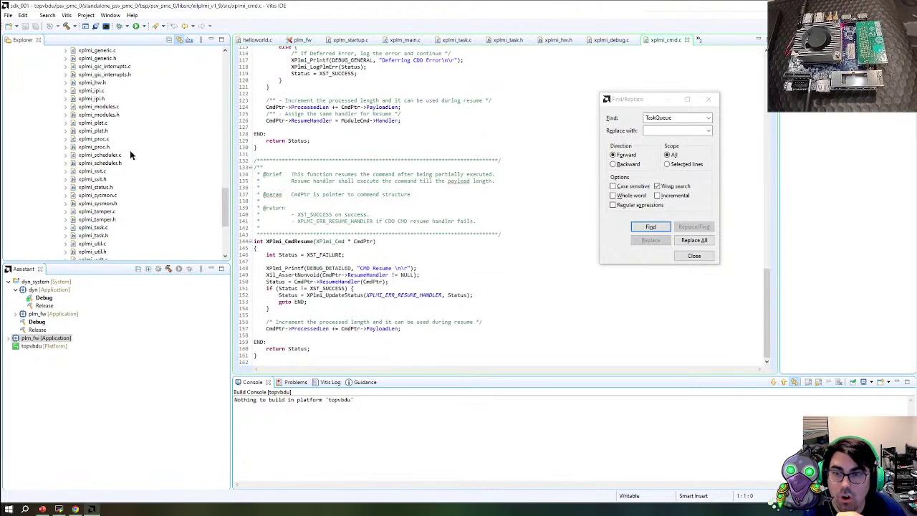
Read through xplmi_scheduler.c and xplmi_proc.c
{"action": "double_click", "coordinate": [107, 155]}
{"action": "scroll", "coordinate": [507, 229], "scroll_direction": "down", "scroll_amount": 20}
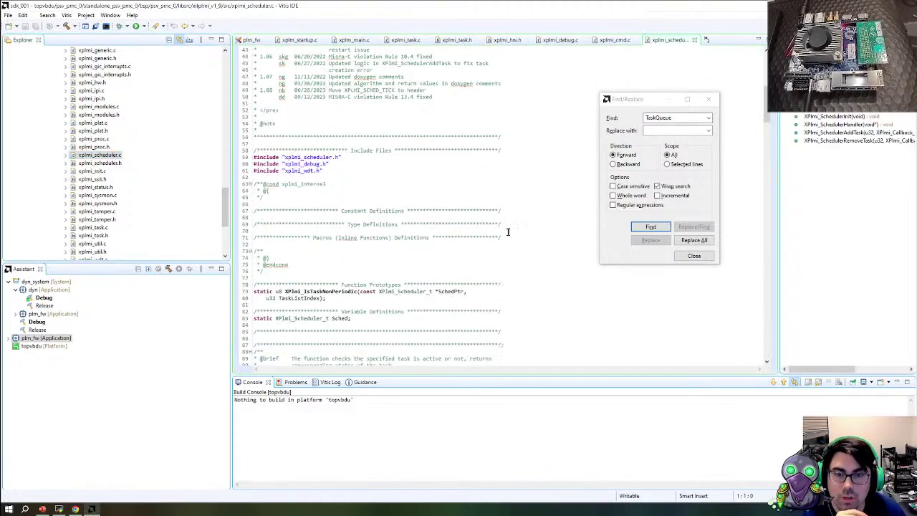
{"action": "scroll", "coordinate": [507, 232], "scroll_direction": "down", "scroll_amount": 20}
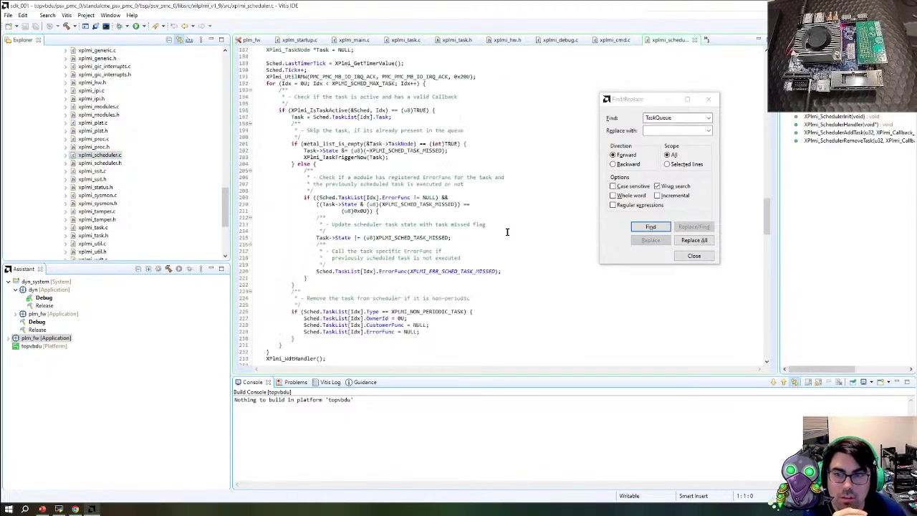
{"action": "scroll", "coordinate": [506, 231], "scroll_direction": "down", "scroll_amount": 20}
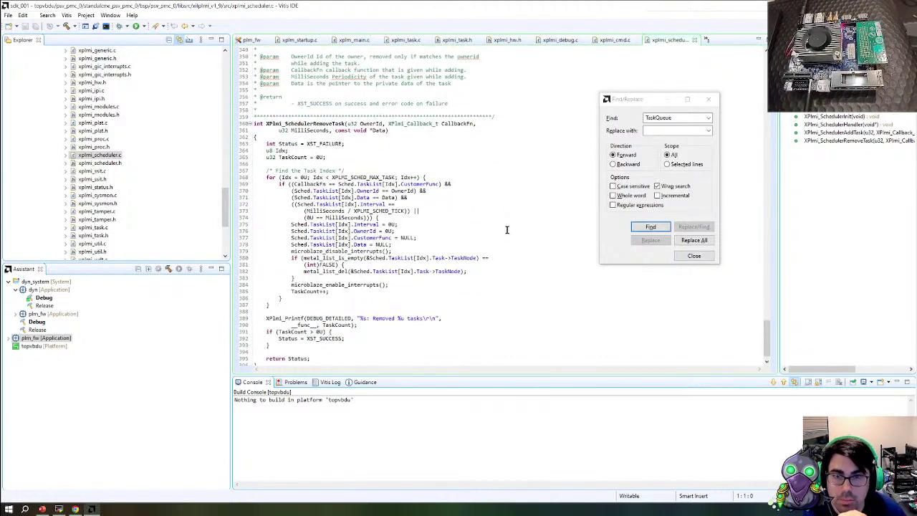
{"action": "scroll", "coordinate": [506, 229], "scroll_direction": "down", "scroll_amount": 1}
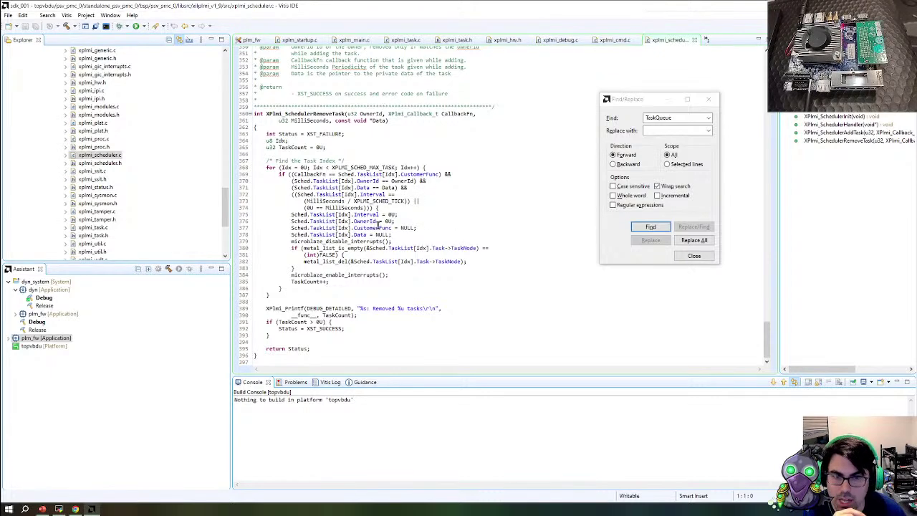
{"action": "double_click", "coordinate": [94, 138]}
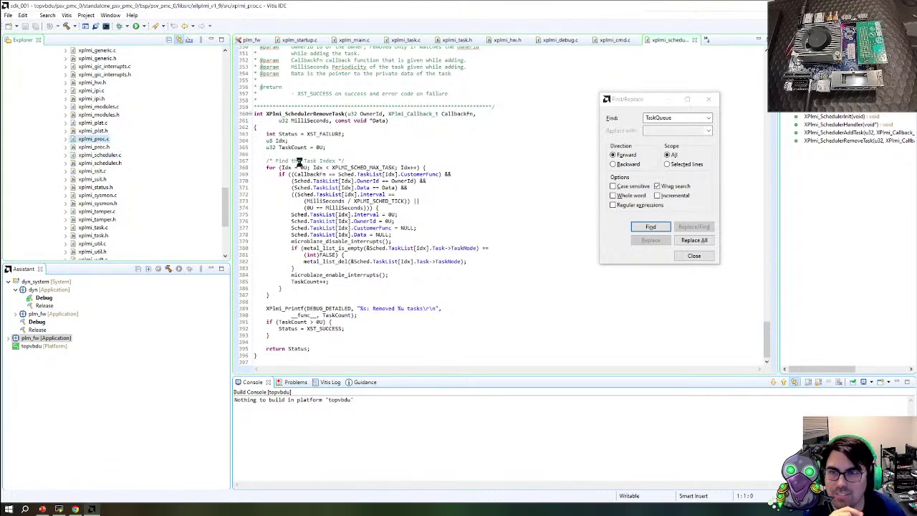
{"action": "scroll", "coordinate": [421, 247], "scroll_direction": "down", "scroll_amount": 20}
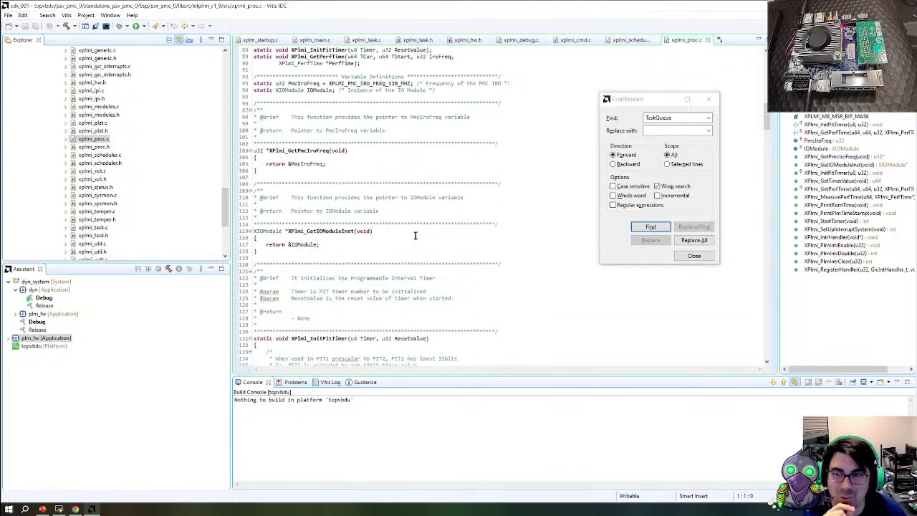
{"action": "scroll", "coordinate": [415, 235], "scroll_direction": "down", "scroll_amount": 14}
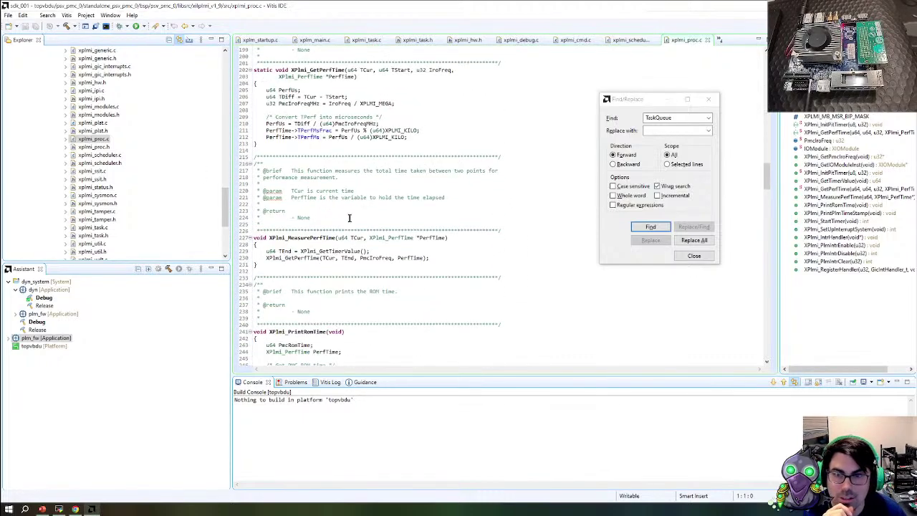
Scroll through the whole of xplmi_plat.c
{"action": "left_click", "coordinate": [93, 123]}
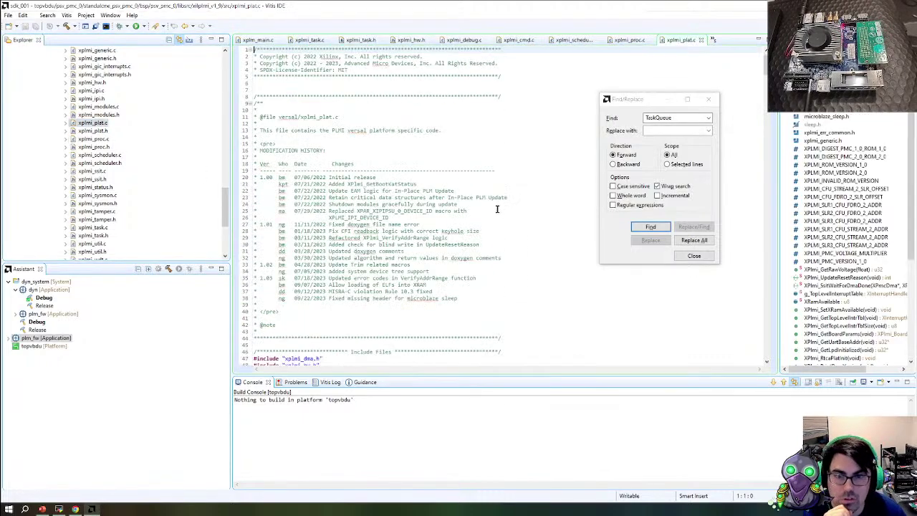
{"action": "scroll", "coordinate": [494, 208], "scroll_direction": "down", "scroll_amount": 20}
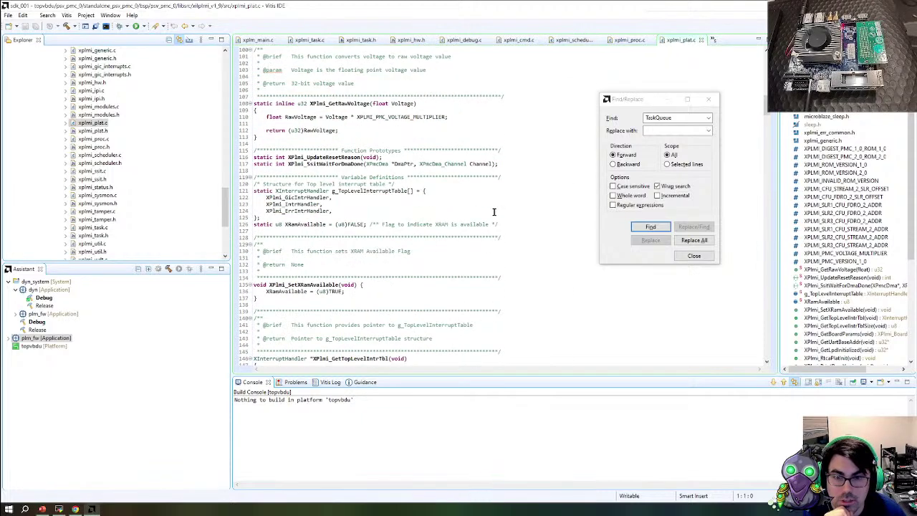
{"action": "scroll", "coordinate": [494, 211], "scroll_direction": "down", "scroll_amount": 7}
{"action": "scroll", "coordinate": [398, 243], "scroll_direction": "down", "scroll_amount": 6}
{"action": "scroll", "coordinate": [398, 243], "scroll_direction": "down", "scroll_amount": 6}
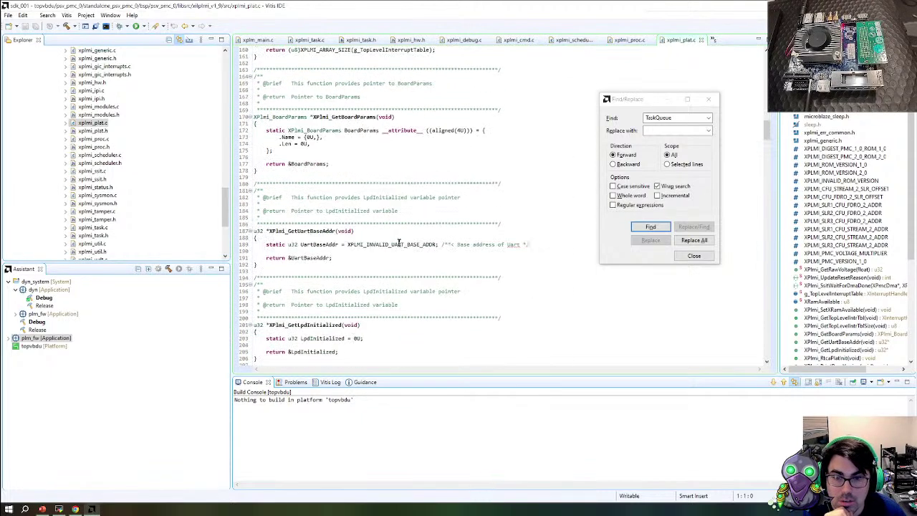
{"action": "scroll", "coordinate": [342, 236], "scroll_direction": "down", "scroll_amount": 17}
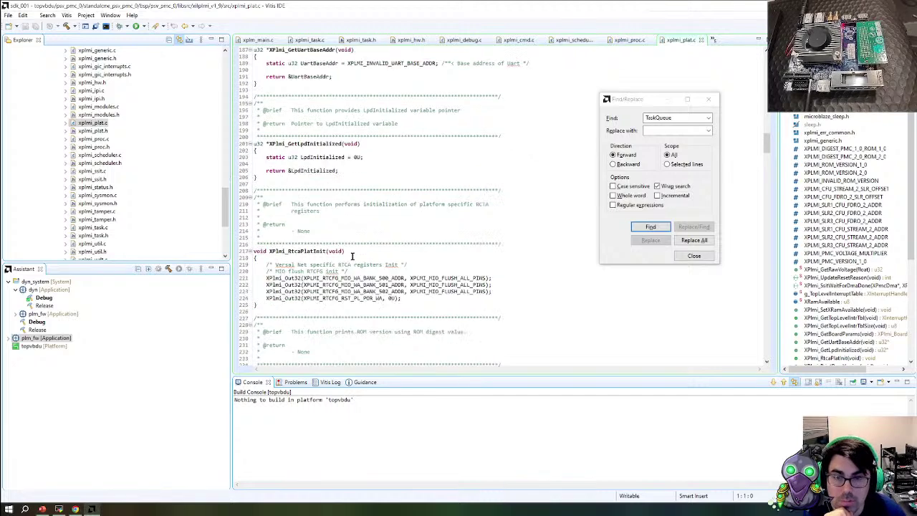
{"action": "scroll", "coordinate": [337, 219], "scroll_direction": "down", "scroll_amount": 7}
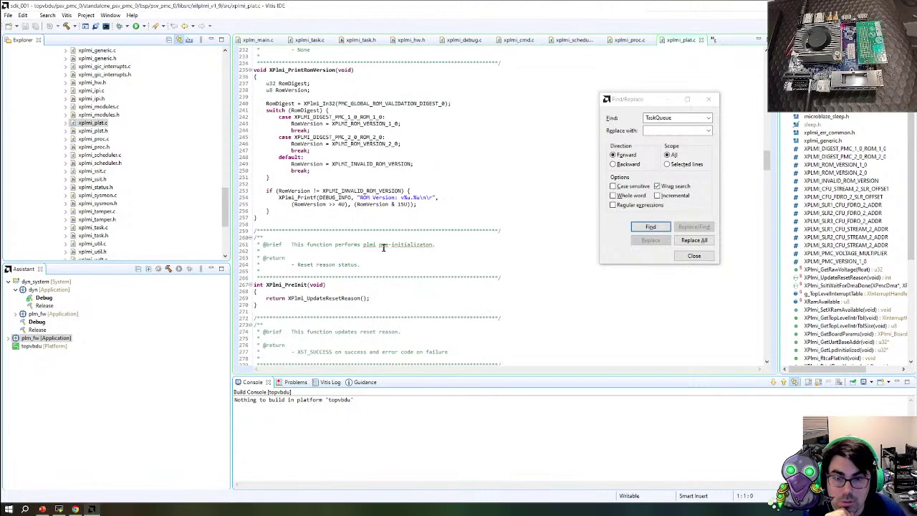
{"action": "scroll", "coordinate": [379, 258], "scroll_direction": "down", "scroll_amount": 7}
{"action": "scroll", "coordinate": [372, 278], "scroll_direction": "down", "scroll_amount": 20}
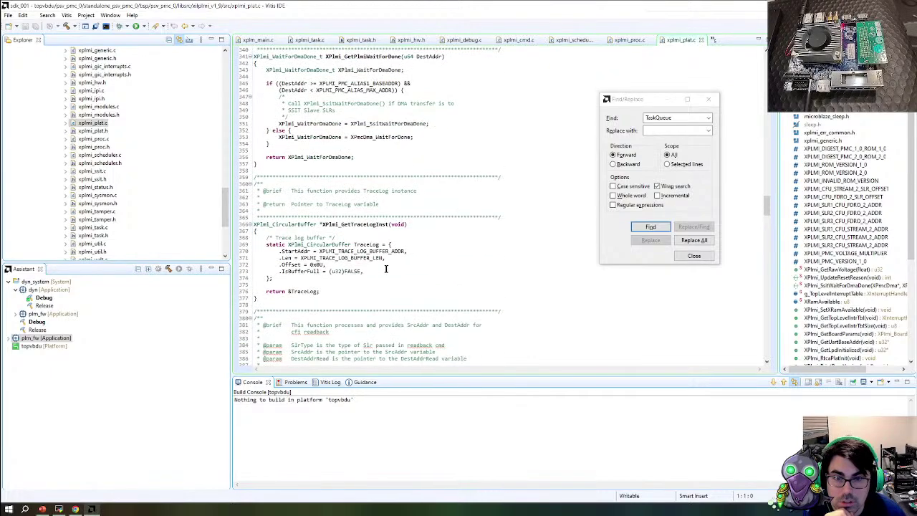
{"action": "scroll", "coordinate": [386, 269], "scroll_direction": "down", "scroll_amount": 14}
{"action": "scroll", "coordinate": [386, 266], "scroll_direction": "down", "scroll_amount": 11}
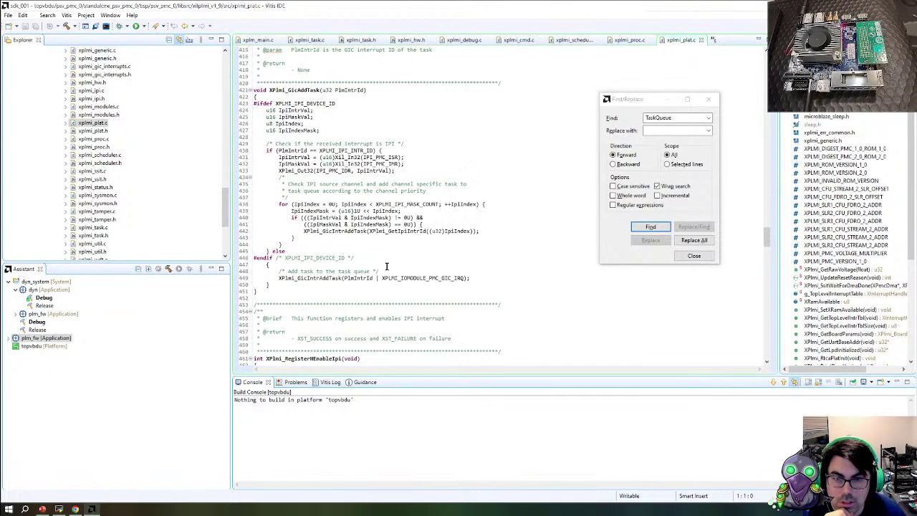
{"action": "scroll", "coordinate": [386, 266], "scroll_direction": "down", "scroll_amount": 13}
{"action": "scroll", "coordinate": [93, 108], "scroll_direction": "up", "scroll_amount": 1}
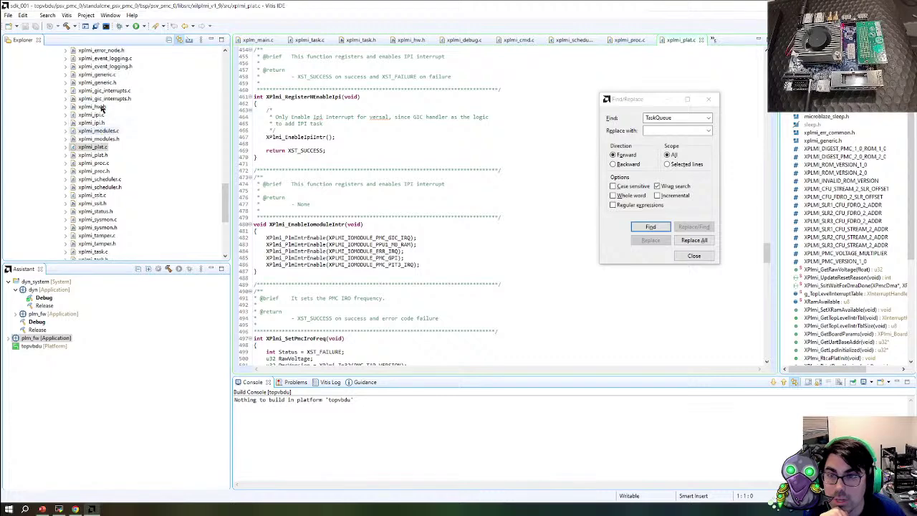
Open xplmi_ipi.c, look it over, and collapse the xilplmi_v1_9 library folder
{"action": "double_click", "coordinate": [91, 115]}
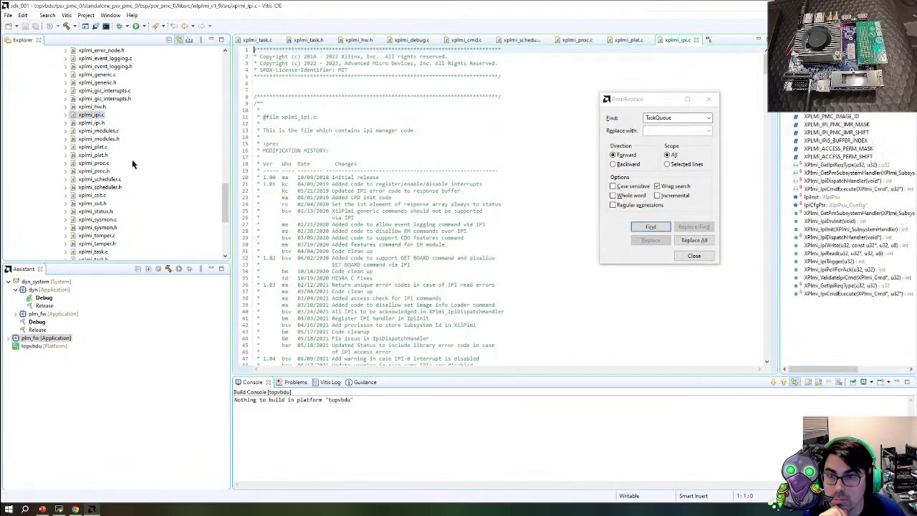
{"action": "scroll", "coordinate": [123, 143], "scroll_direction": "up", "scroll_amount": 5}
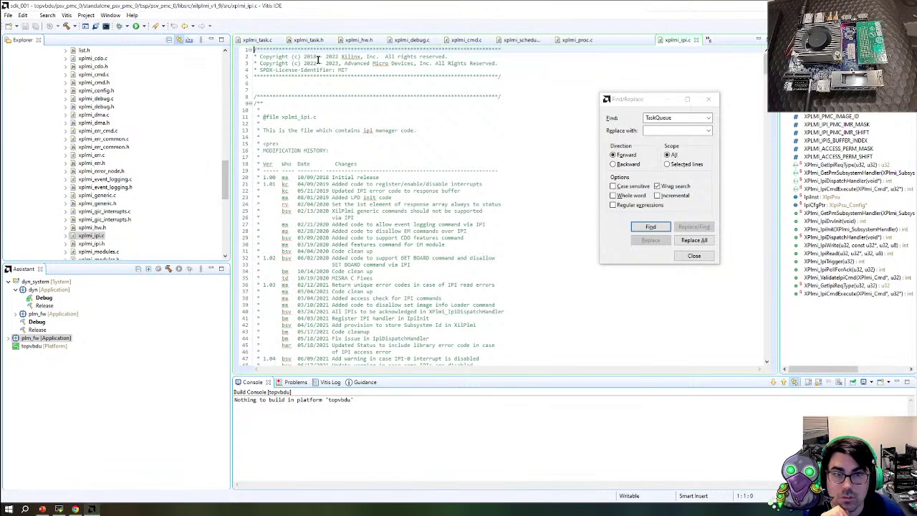
{"action": "scroll", "coordinate": [127, 203], "scroll_direction": "down", "scroll_amount": 6}
{"action": "scroll", "coordinate": [127, 203], "scroll_direction": "up", "scroll_amount": 9}
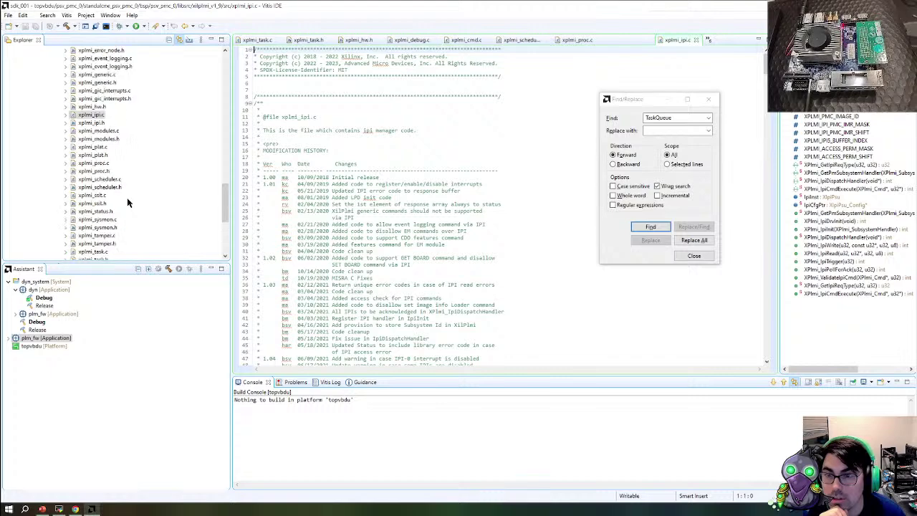
{"action": "left_click", "coordinate": [52, 106]}
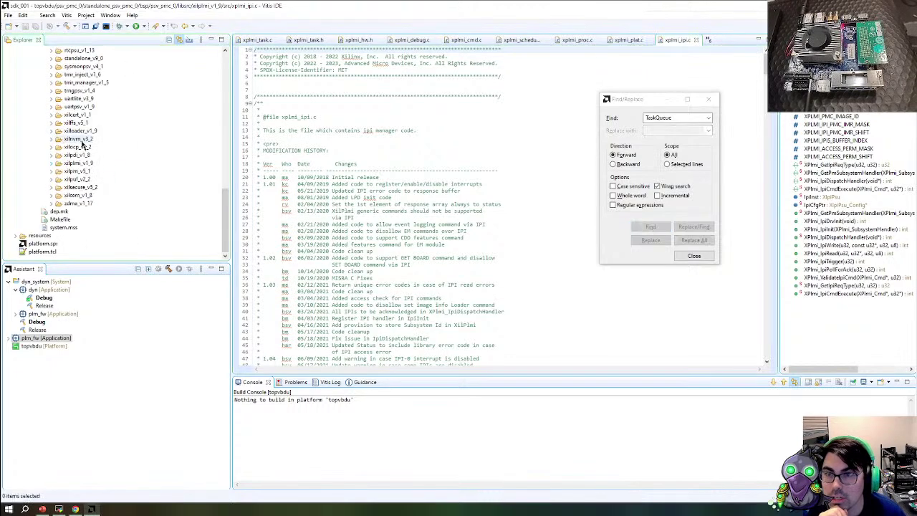
{"action": "scroll", "coordinate": [109, 145], "scroll_direction": "up", "scroll_amount": 5}
{"action": "scroll", "coordinate": [109, 146], "scroll_direction": "up", "scroll_amount": 5}
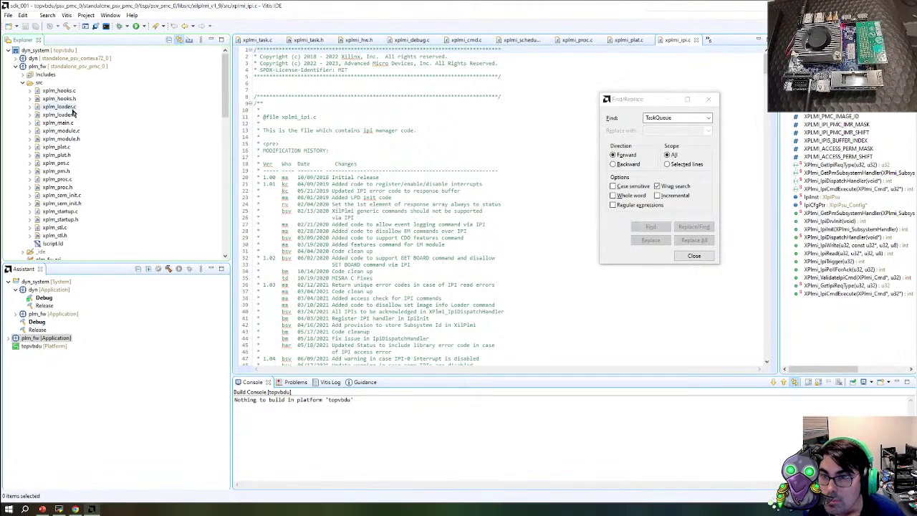
Open xplm_main.c and xplm_startup.c from plm_fw and skim the startup code
{"action": "double_click", "coordinate": [59, 122]}
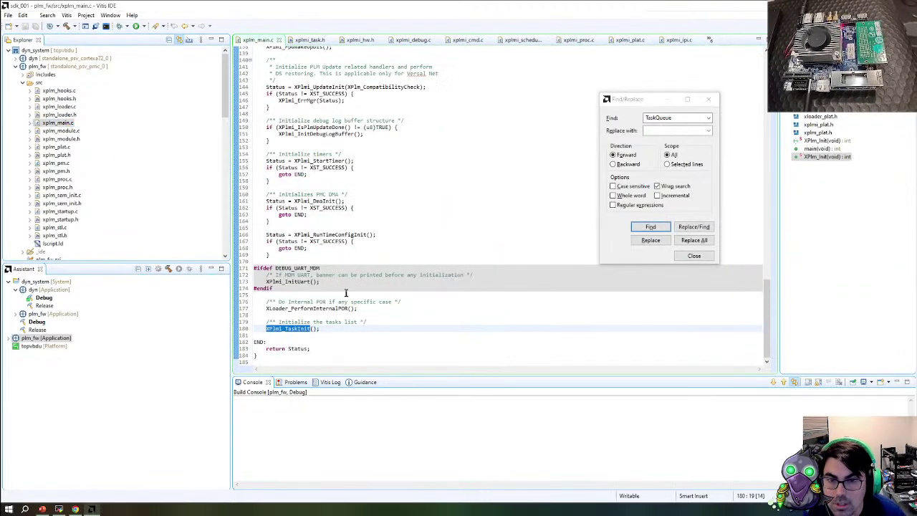
{"action": "double_click", "coordinate": [60, 211]}
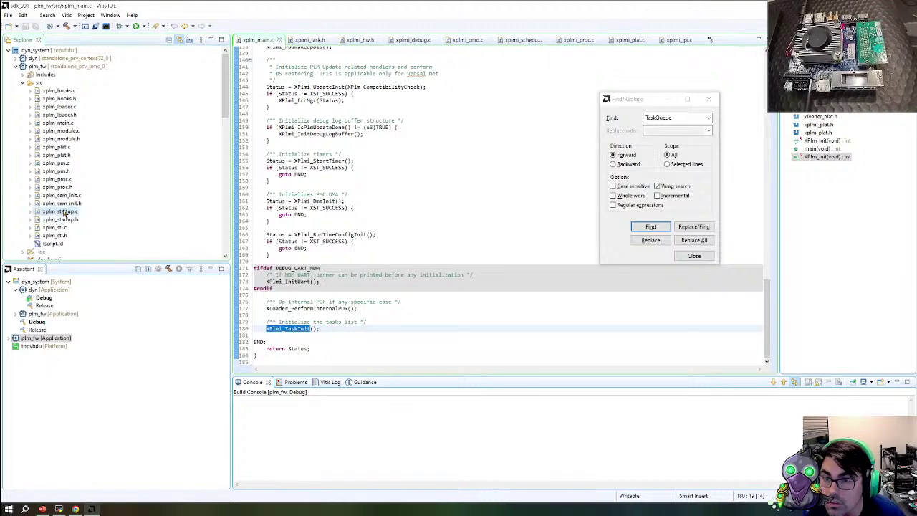
{"action": "scroll", "coordinate": [367, 247], "scroll_direction": "down", "scroll_amount": 20}
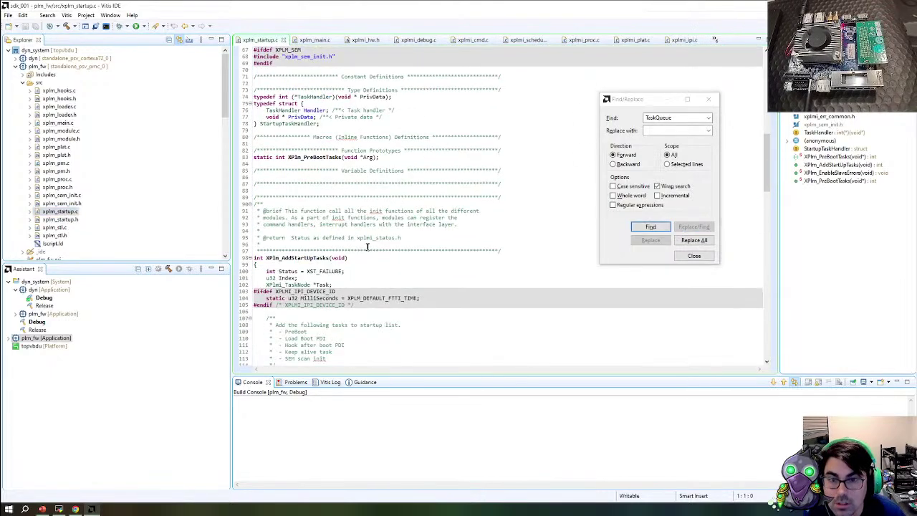
{"action": "scroll", "coordinate": [366, 247], "scroll_direction": "down", "scroll_amount": 15}
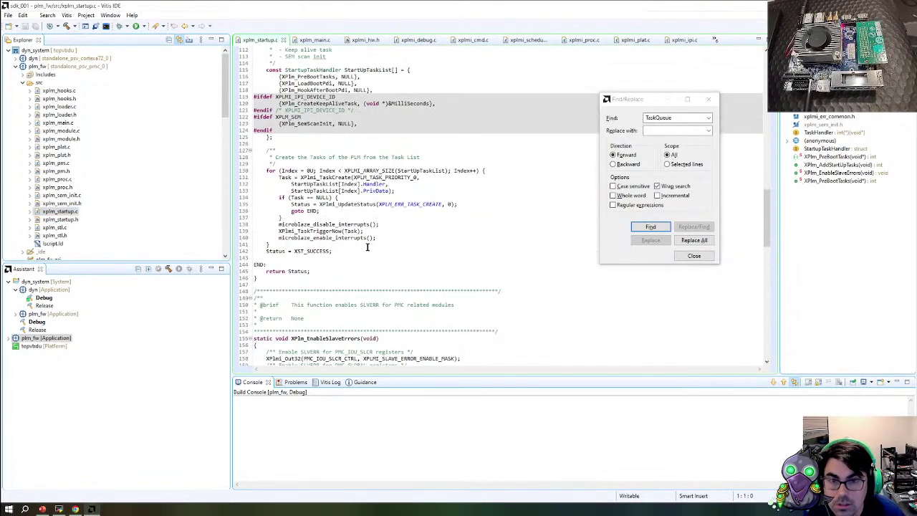
{"action": "scroll", "coordinate": [352, 244], "scroll_direction": "up", "scroll_amount": 3}
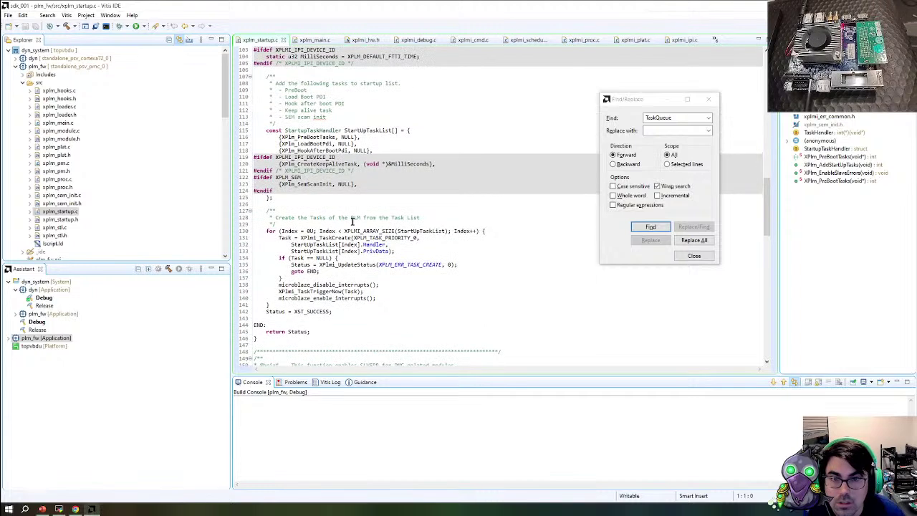
Select the XPlm_PreBootTasks and XPlm_LoadBootPdi task names in xplm_startup.c
{"action": "double_click", "coordinate": [322, 137]}
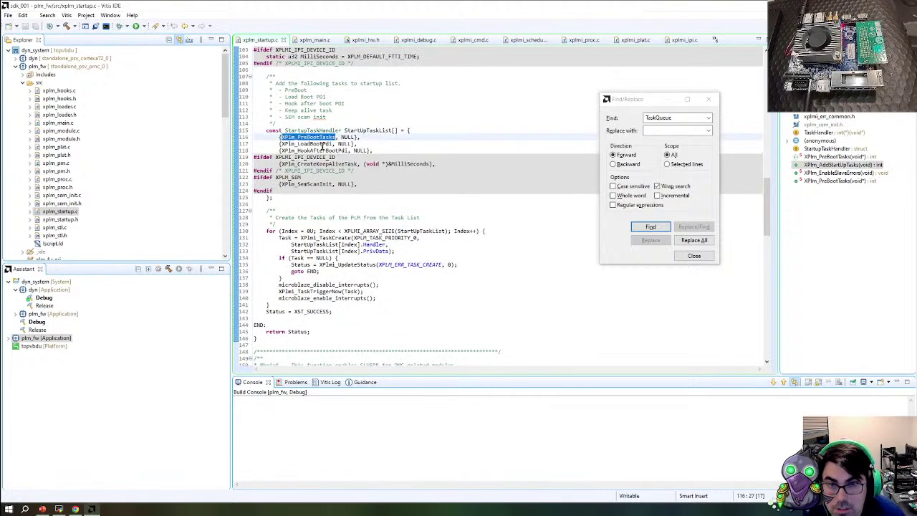
{"action": "double_click", "coordinate": [325, 144]}
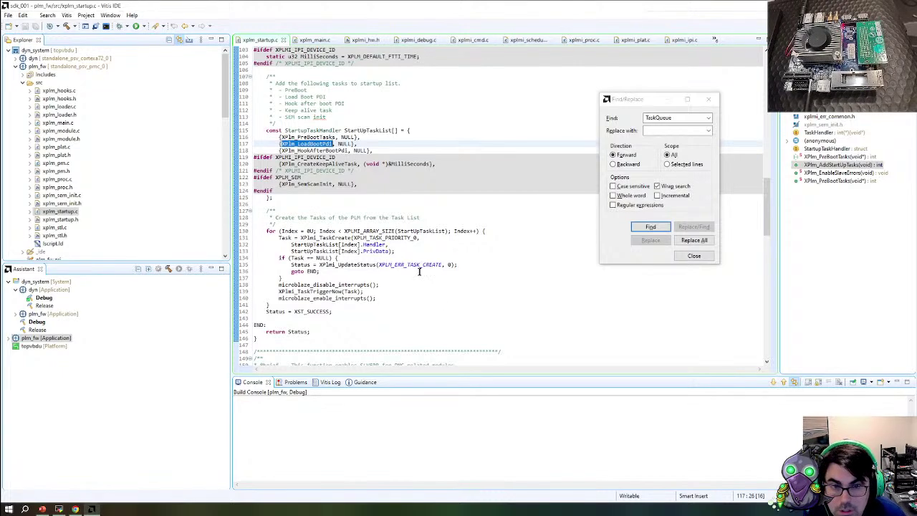
{"action": "scroll", "coordinate": [419, 272], "scroll_direction": "down", "scroll_amount": 7}
{"action": "scroll", "coordinate": [419, 271], "scroll_direction": "down", "scroll_amount": 5}
{"action": "scroll", "coordinate": [419, 271], "scroll_direction": "down", "scroll_amount": 20}
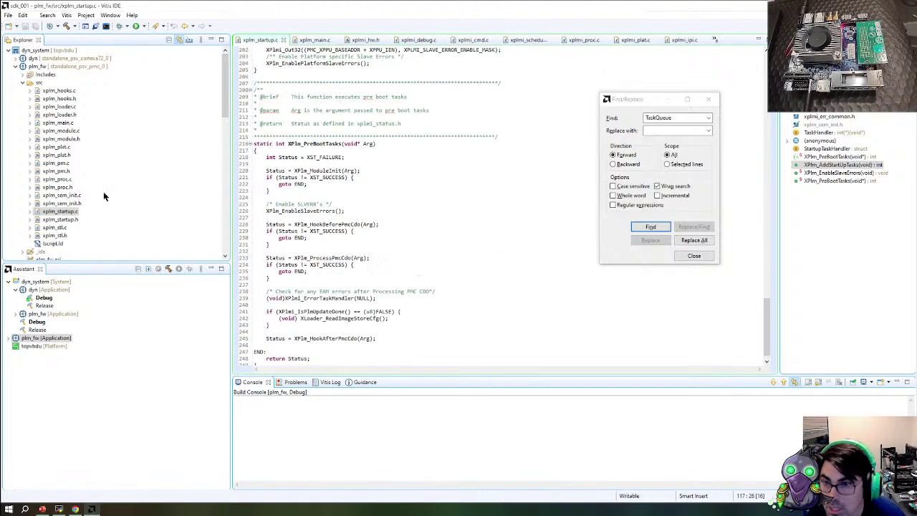
Open xplm_proc.c, xplm_module.c and xplm_loader.c and look over the loader code
{"action": "double_click", "coordinate": [58, 179]}
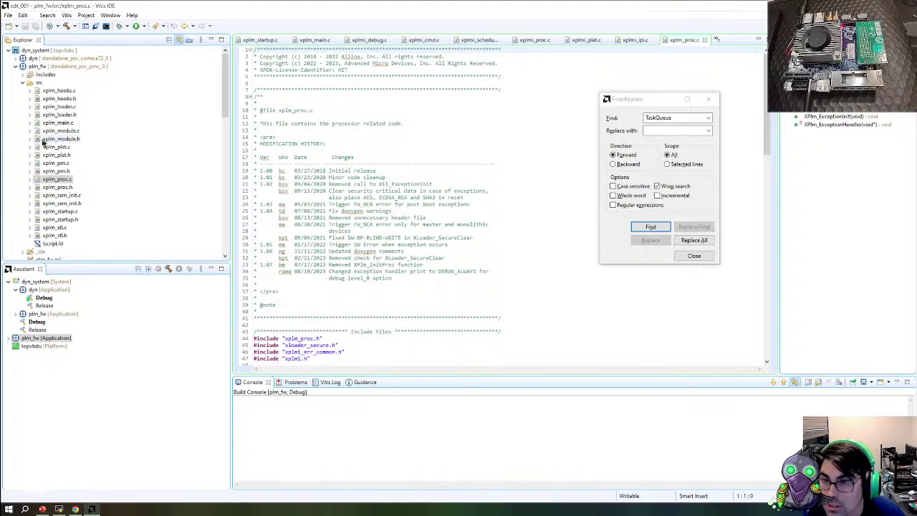
{"action": "double_click", "coordinate": [54, 131]}
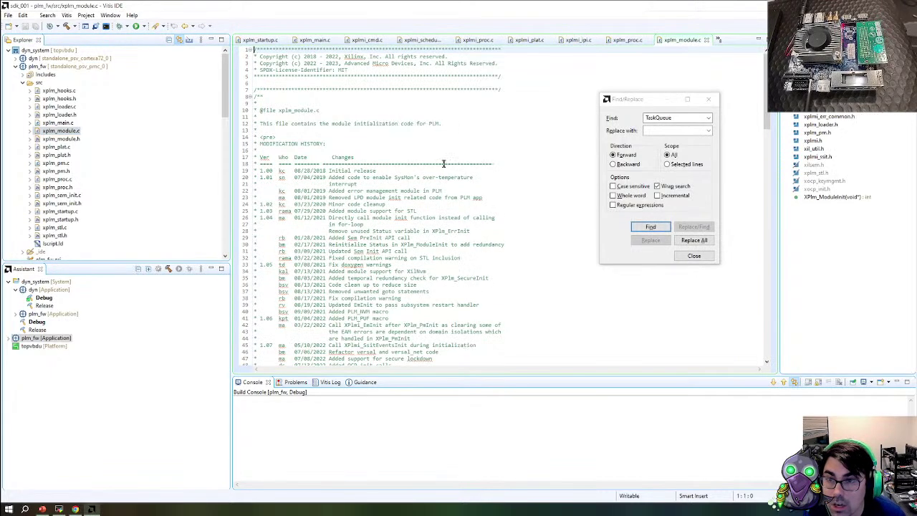
{"action": "double_click", "coordinate": [59, 106]}
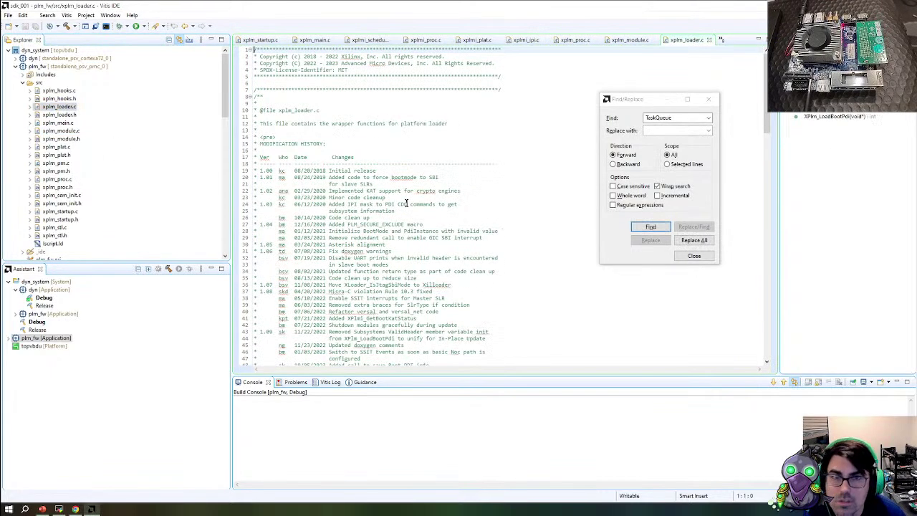
{"action": "scroll", "coordinate": [408, 207], "scroll_direction": "down", "scroll_amount": 20}
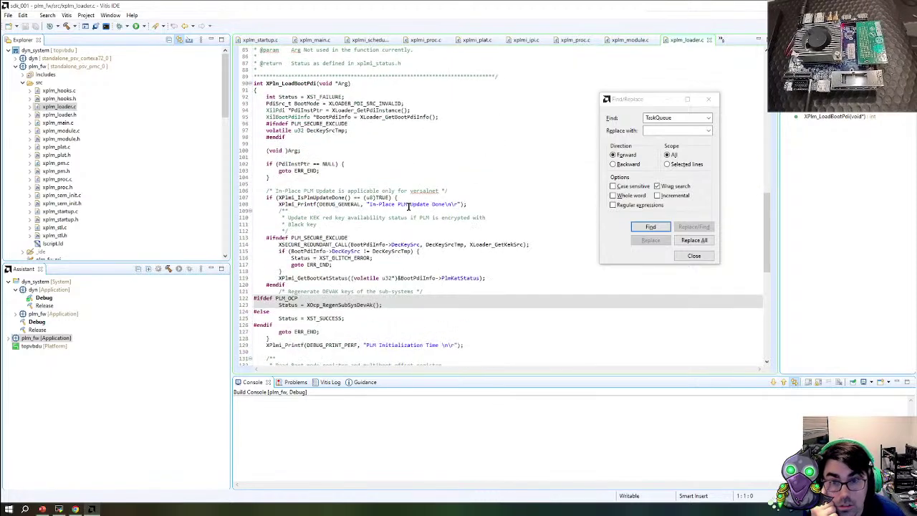
{"action": "scroll", "coordinate": [409, 207], "scroll_direction": "down", "scroll_amount": 10}
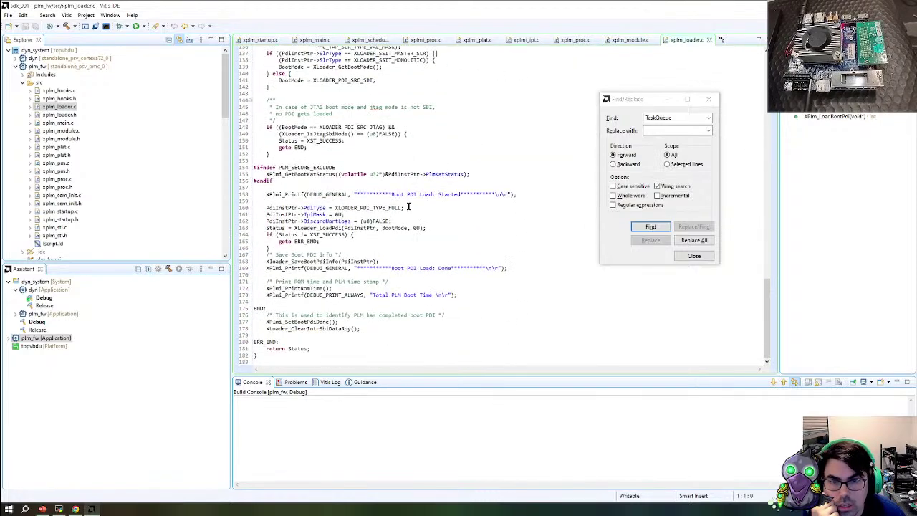
{"action": "scroll", "coordinate": [408, 207], "scroll_direction": "up", "scroll_amount": 6}
{"action": "scroll", "coordinate": [408, 207], "scroll_direction": "up", "scroll_amount": 5}
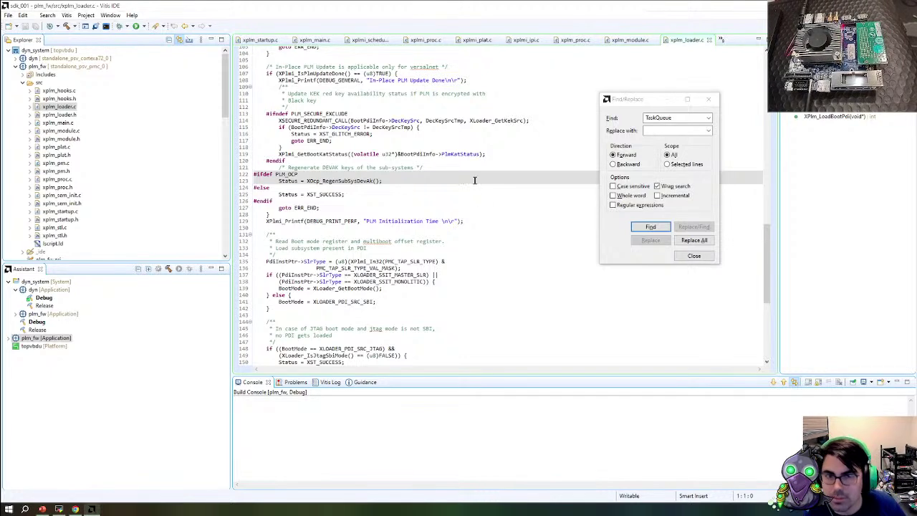
{"action": "scroll", "coordinate": [414, 307], "scroll_direction": "up", "scroll_amount": 2}
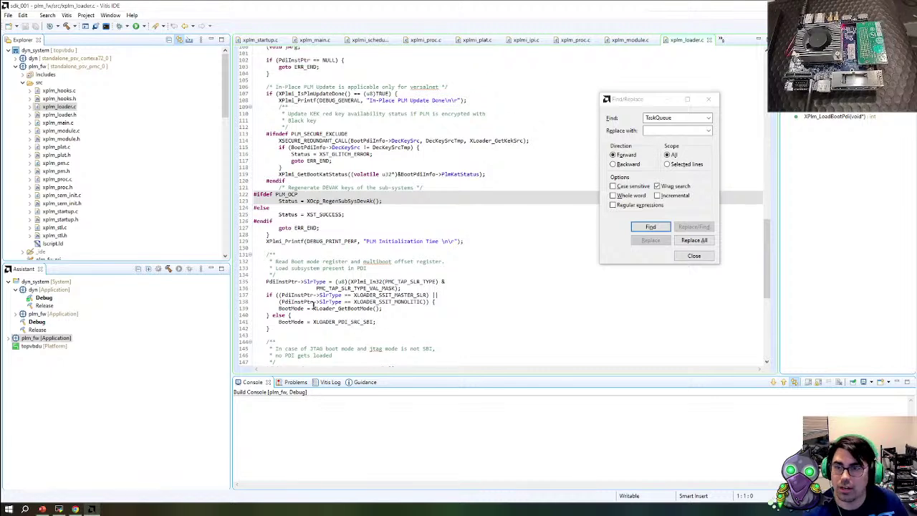
Collapse plm_fw, close the Find/Replace search and confirm the prompt
{"action": "left_click", "coordinate": [16, 66]}
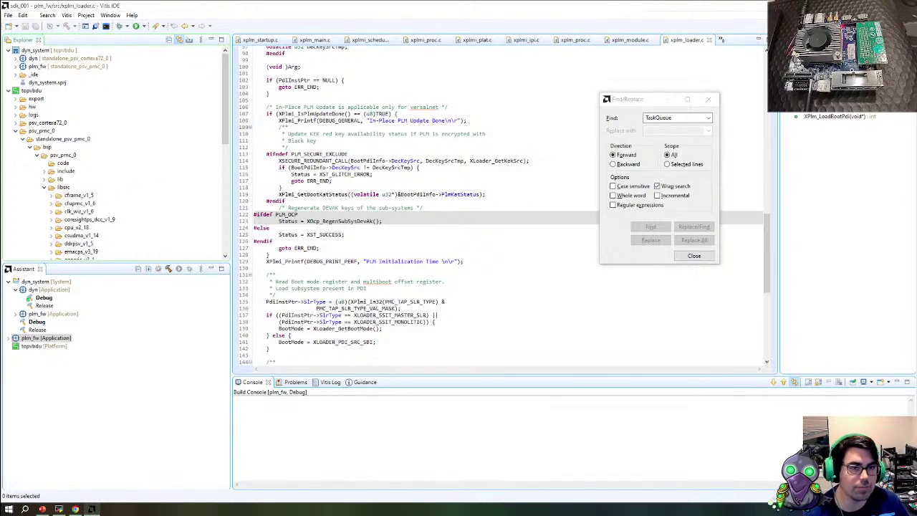
{"action": "left_click", "coordinate": [708, 99]}
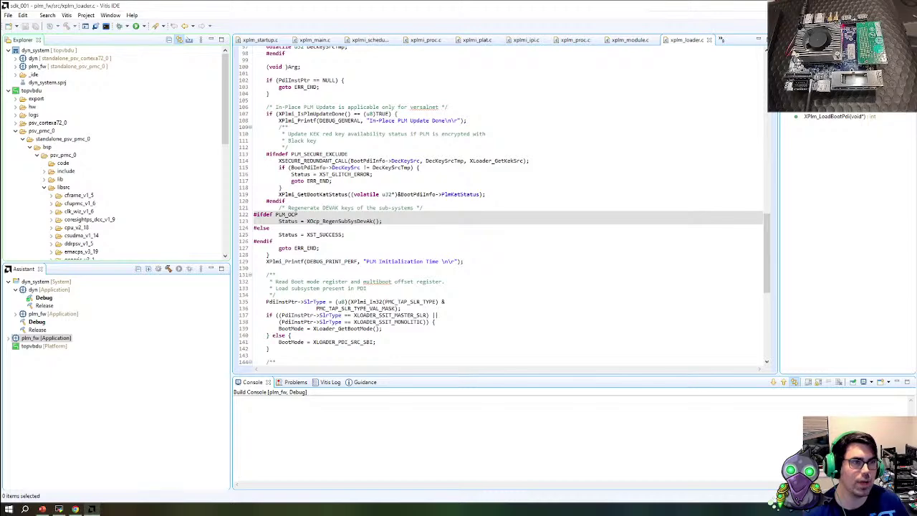
{"action": "left_click", "coordinate": [498, 263]}
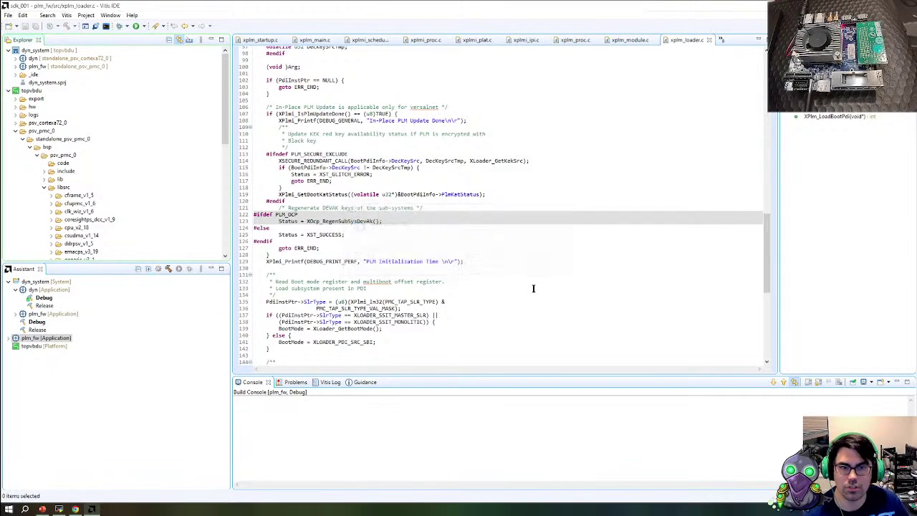
Switch to MobaXterm and log into the remote box over SSH with the account password
{"action": "key", "text": "alt+Tab"}
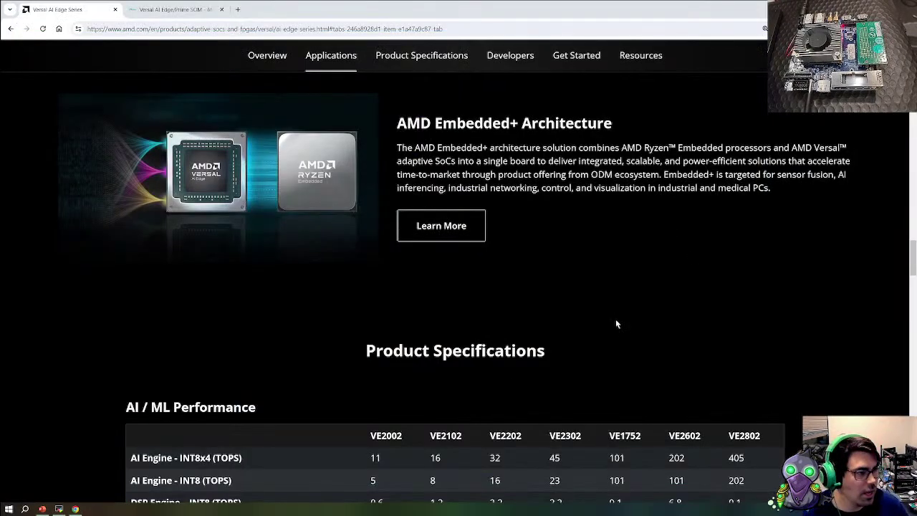
{"action": "key", "text": "alt+Tab"}
{"action": "type", "text": "ssh deck@box"}
{"action": "key", "text": "Return"}
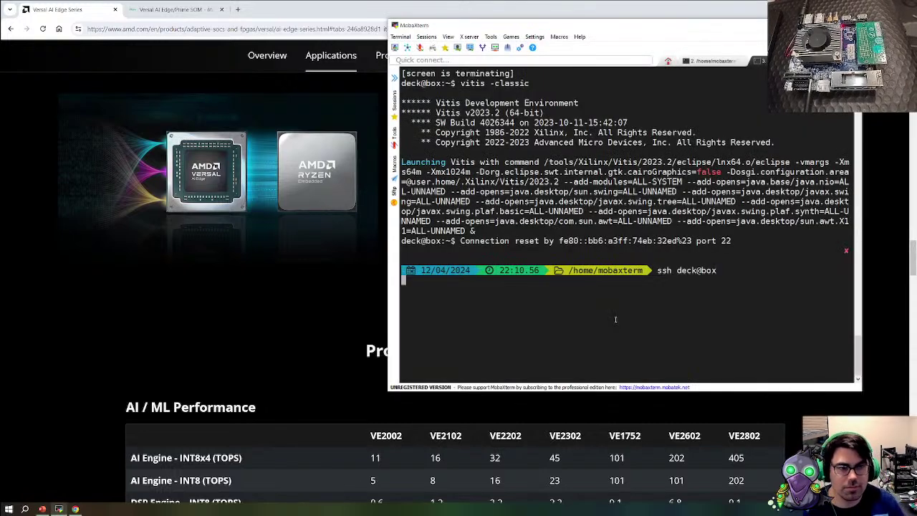
{"action": "key", "text": "Return"}
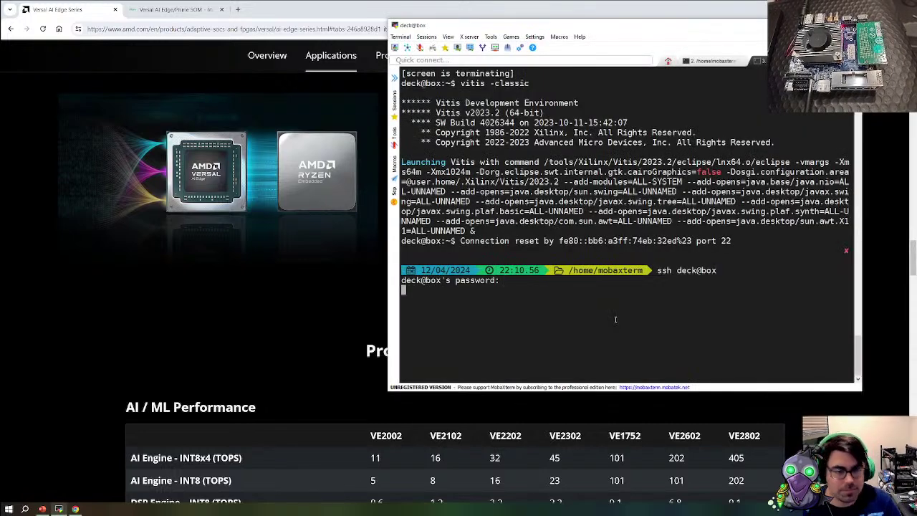
{"action": "key", "text": "Return"}
{"action": "key", "text": "Return"}
{"action": "key", "text": "Return"}
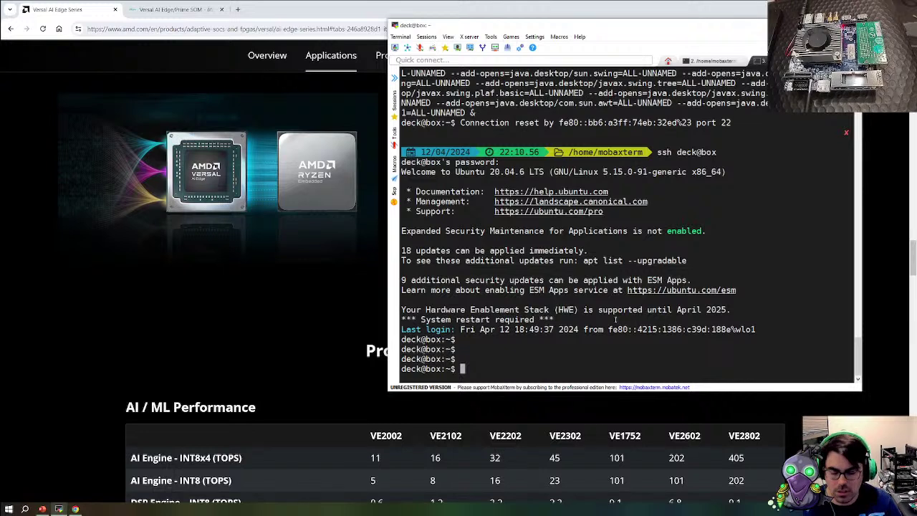
Clear the terminal, source /tools/Xilinx/Vivado/2023.2/settings64.sh, and launch vivado& in the background
{"action": "type", "text": "clear"}
{"action": "key", "text": "Return"}
{"action": "type", "text": "source ./to"}
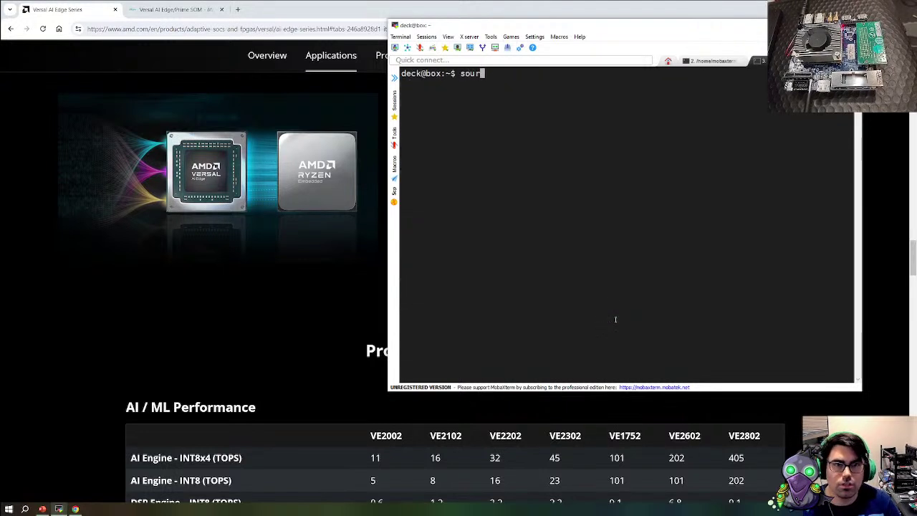
{"action": "key", "text": "BackSpace"}
{"action": "key", "text": "BackSpace"}
{"action": "key", "text": "BackSpace"}
{"action": "key", "text": "BackSpace"}
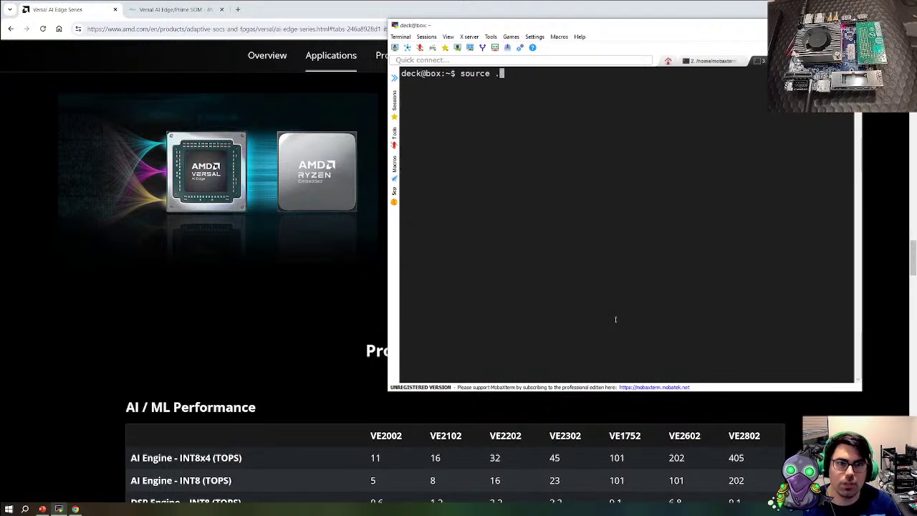
{"action": "type", "text": "/tools/Xilinx/Vivado/"}
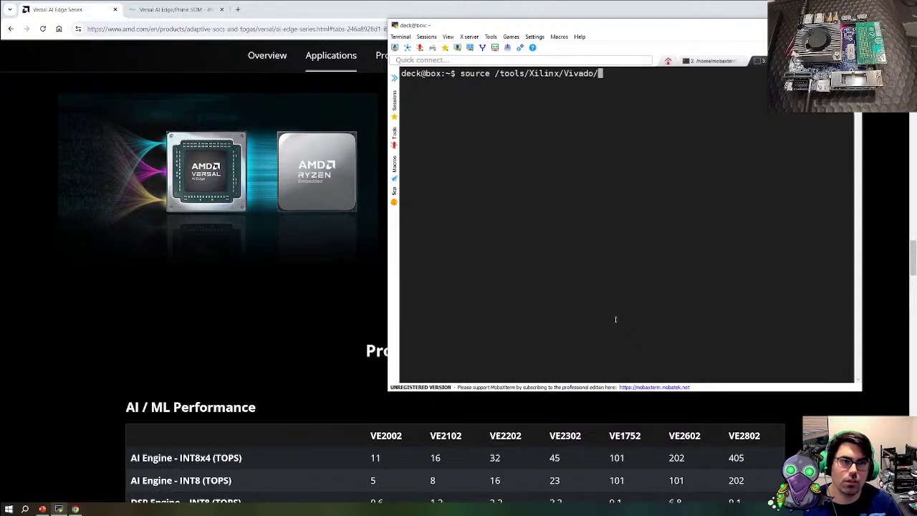
{"action": "type", "text": "2023.2/settings64.sh"}
{"action": "key", "text": "Return"}
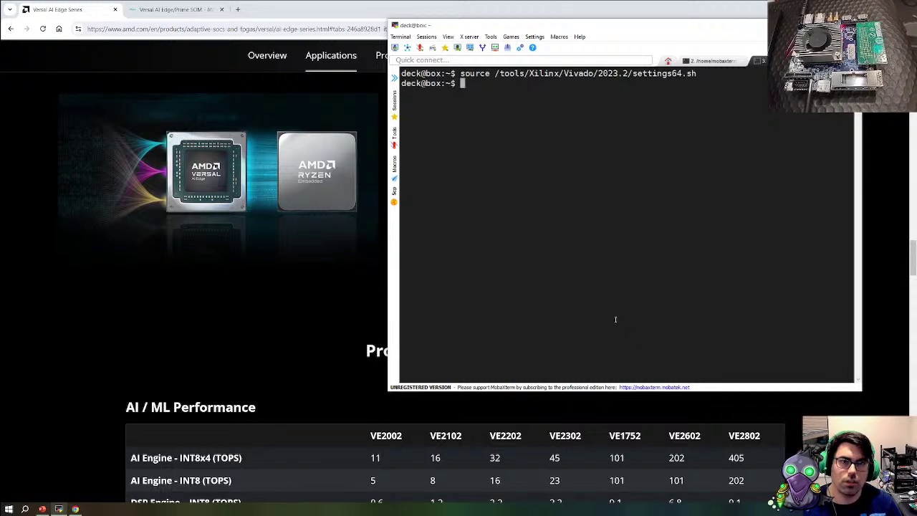
{"action": "type", "text": "vivado&"}
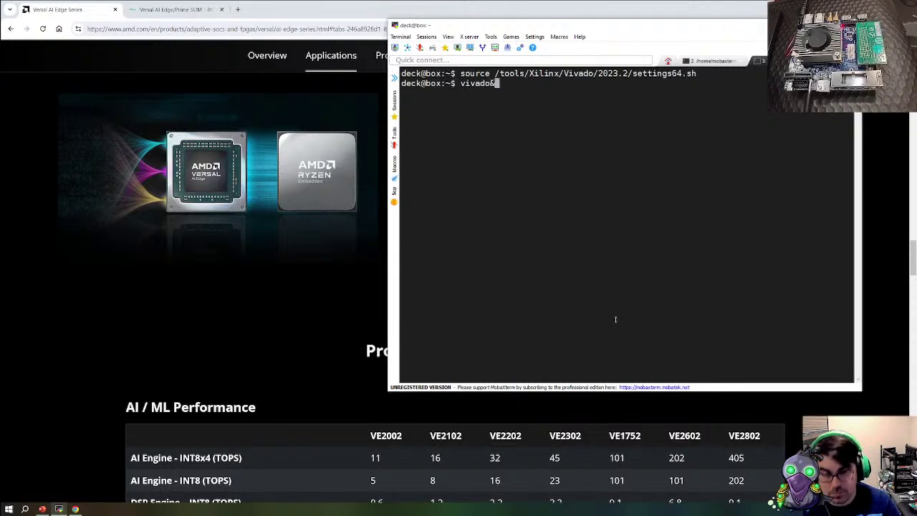
{"action": "key", "text": "Return"}
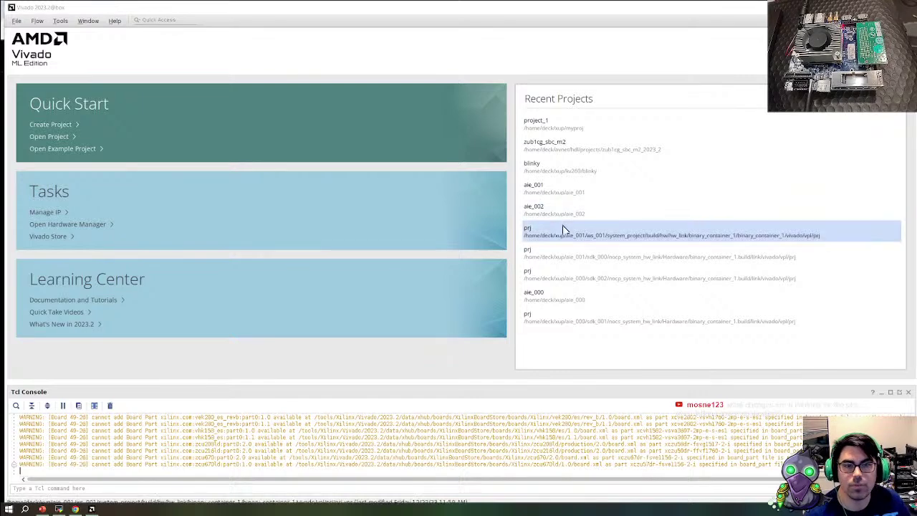
Open project_1 from Recent Projects and start loading its block design
{"action": "left_click", "coordinate": [554, 126]}
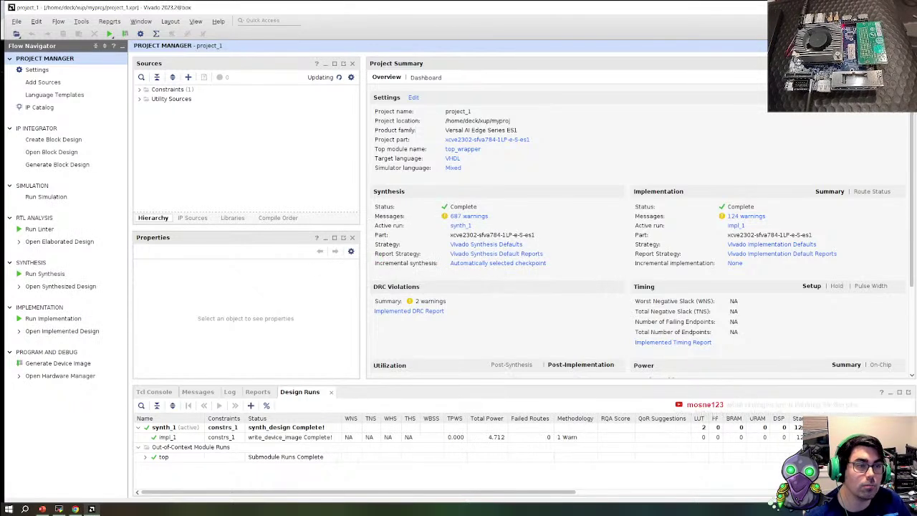
{"action": "left_click", "coordinate": [61, 152]}
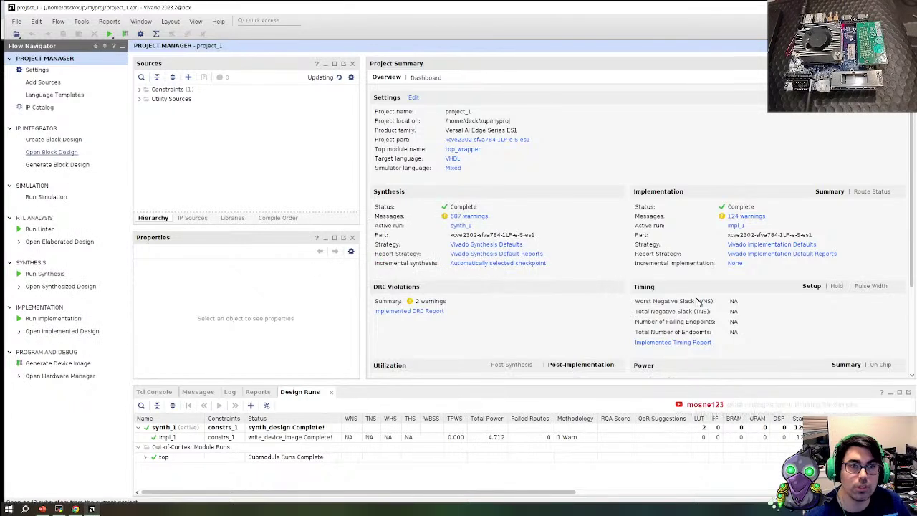
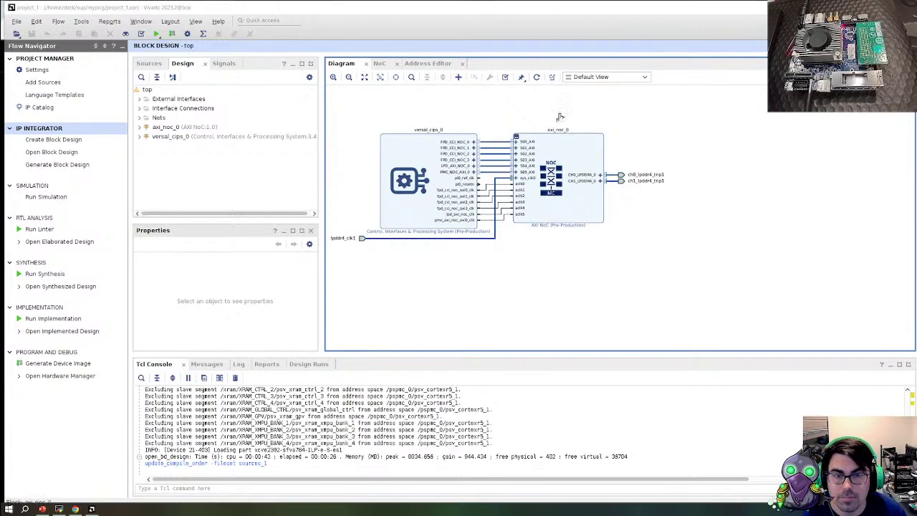
Search the IP catalog for 'micro' and add MicroBlaze beside the CIPS and AXI NoC
{"action": "scroll", "coordinate": [465, 212], "scroll_direction": "up", "scroll_amount": 2}
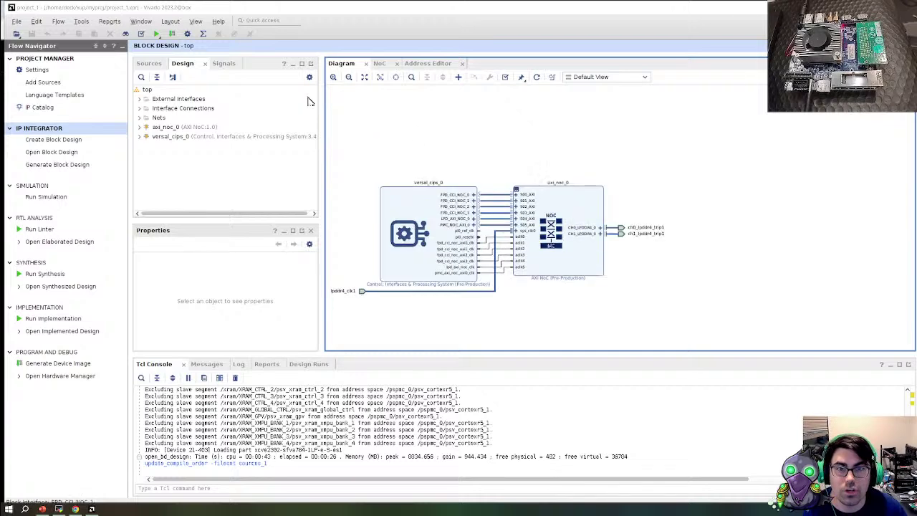
{"action": "right_click", "coordinate": [423, 123]}
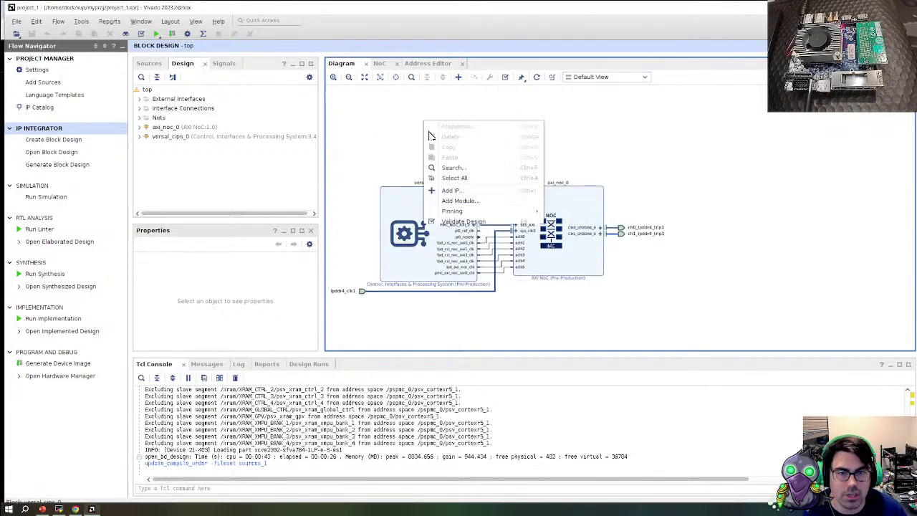
{"action": "left_click", "coordinate": [464, 191]}
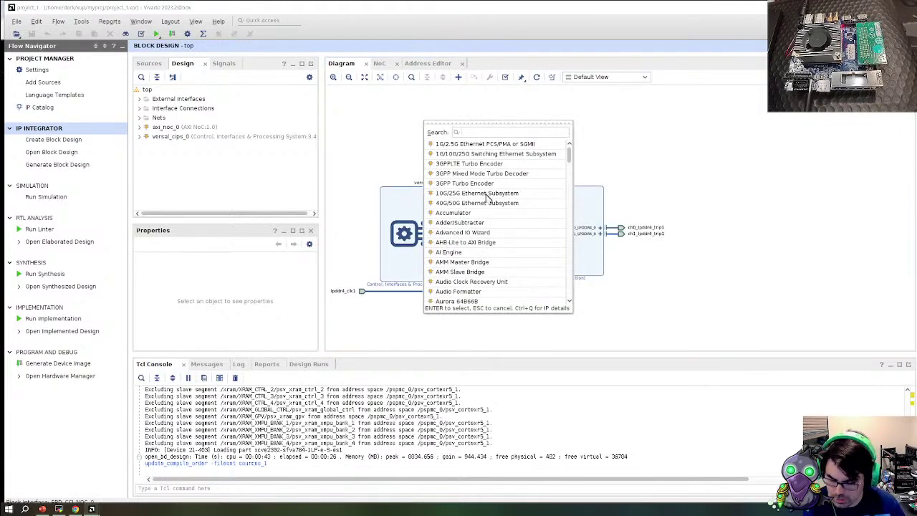
{"action": "type", "text": "micro"}
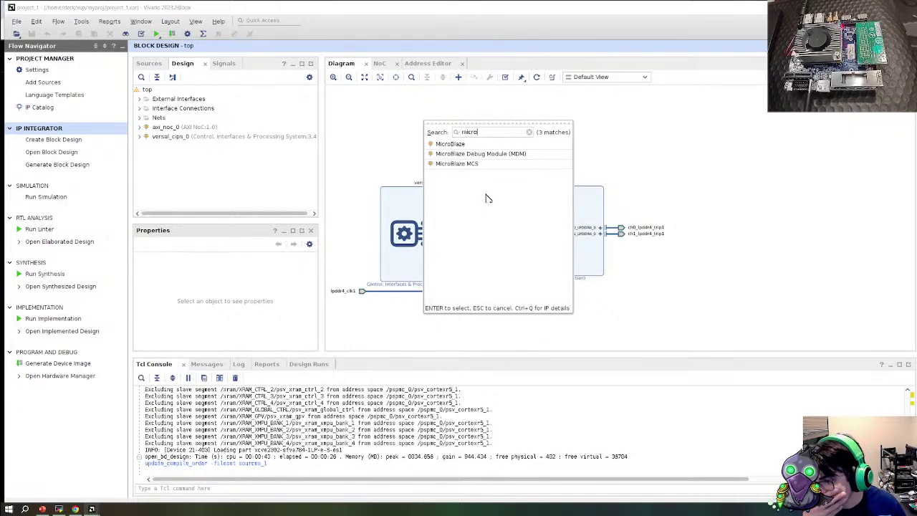
{"action": "double_click", "coordinate": [445, 143]}
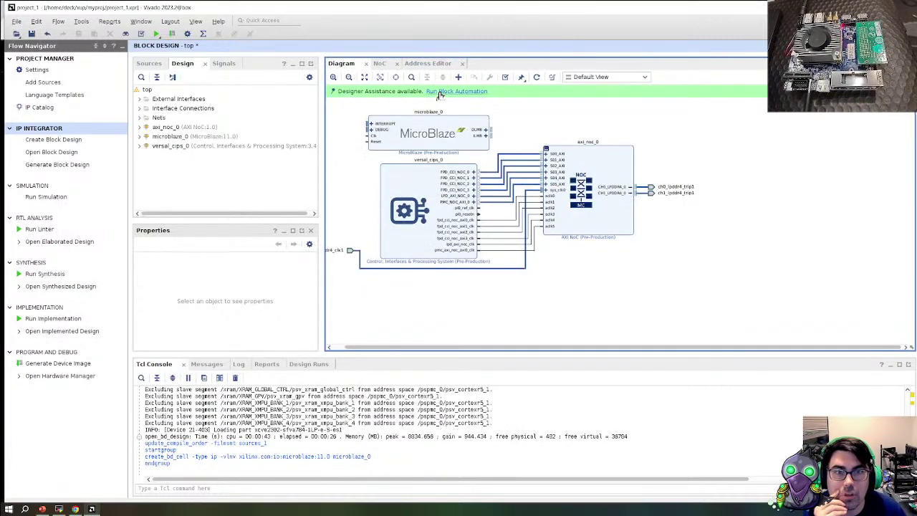
Run block automation on microblaze_0, keeping Preset None and setting the cache to 16KB
{"action": "left_click", "coordinate": [456, 91]}
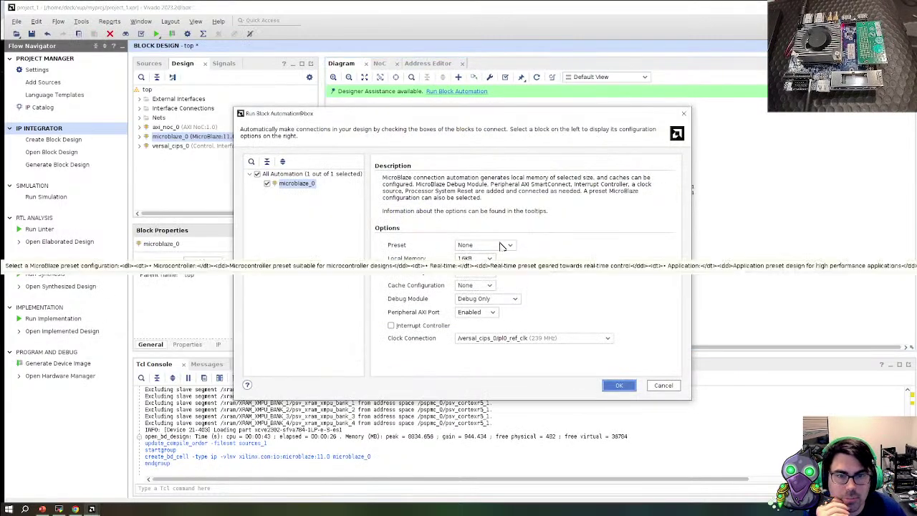
{"action": "left_click", "coordinate": [501, 245]}
{"action": "left_click", "coordinate": [501, 245]}
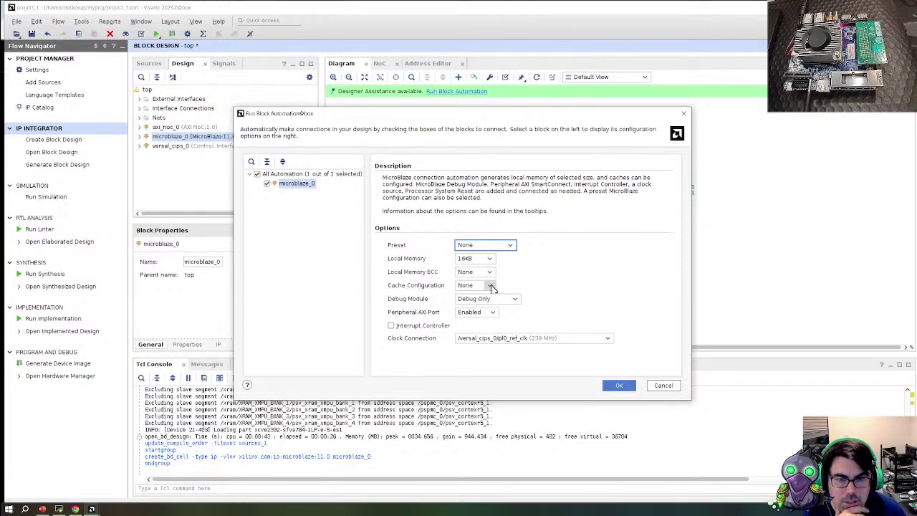
{"action": "left_click", "coordinate": [490, 286]}
{"action": "left_click", "coordinate": [490, 286]}
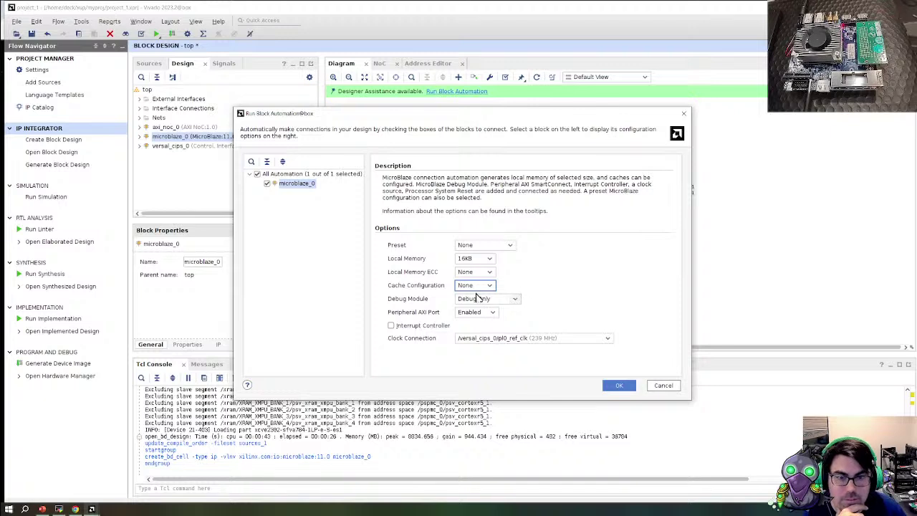
{"action": "left_click", "coordinate": [491, 286]}
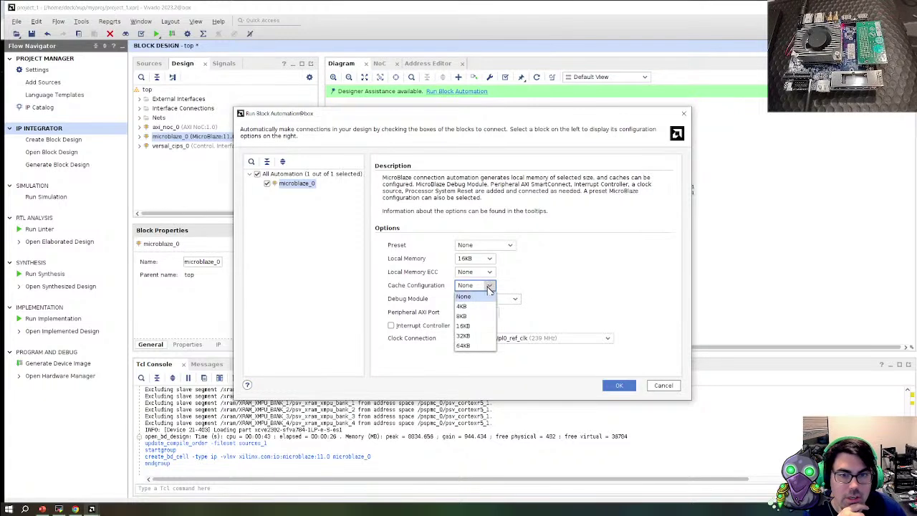
{"action": "left_click", "coordinate": [476, 327]}
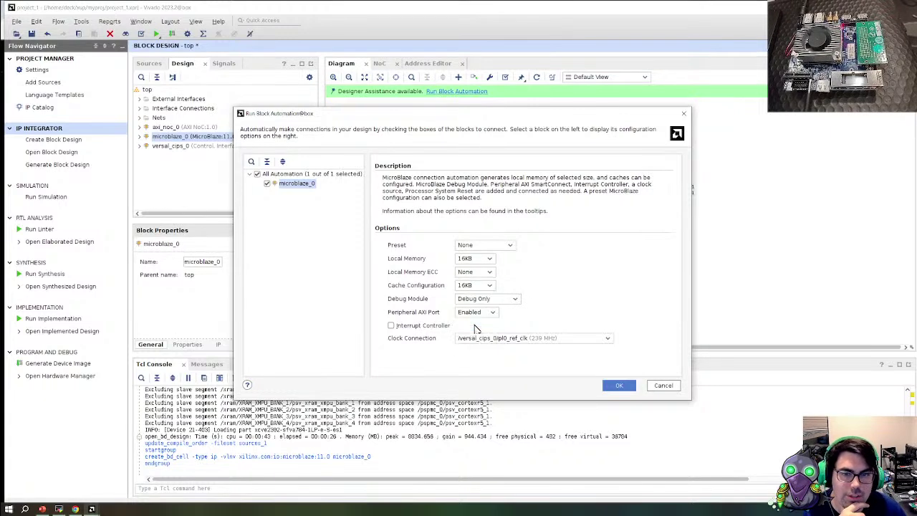
{"action": "left_click", "coordinate": [487, 286]}
{"action": "left_click", "coordinate": [486, 290]}
{"action": "left_click", "coordinate": [487, 288]}
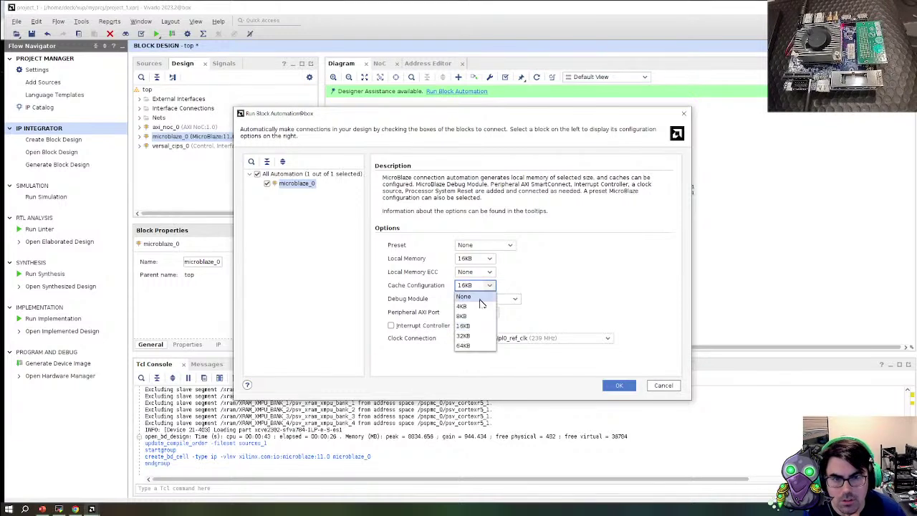
{"action": "left_click", "coordinate": [477, 299]}
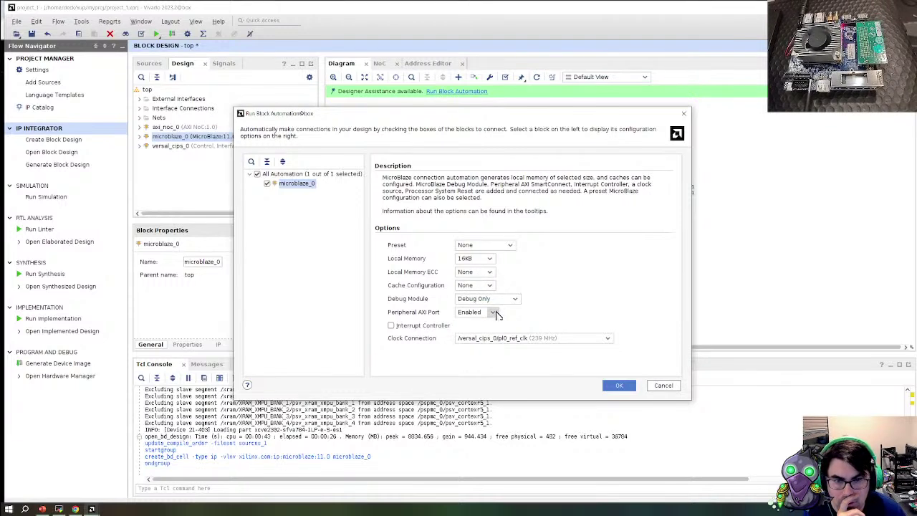
{"action": "left_click", "coordinate": [489, 286]}
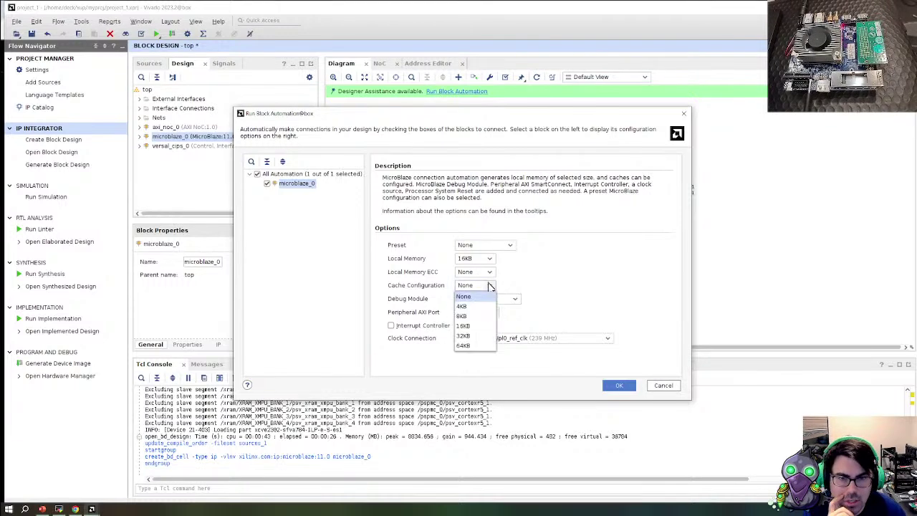
{"action": "left_click", "coordinate": [477, 325]}
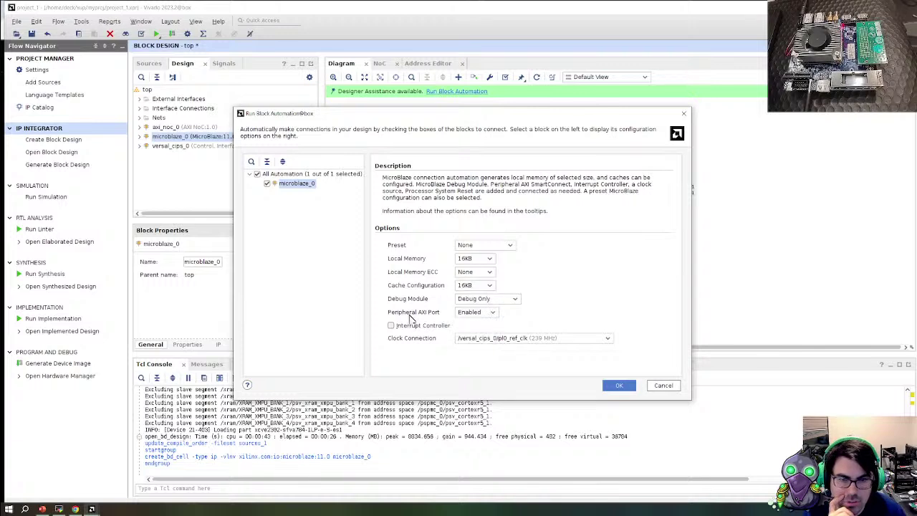
Choose Debug & UART for the debug module, keep pl0_ref_clk, and apply the automation
{"action": "left_click", "coordinate": [515, 298]}
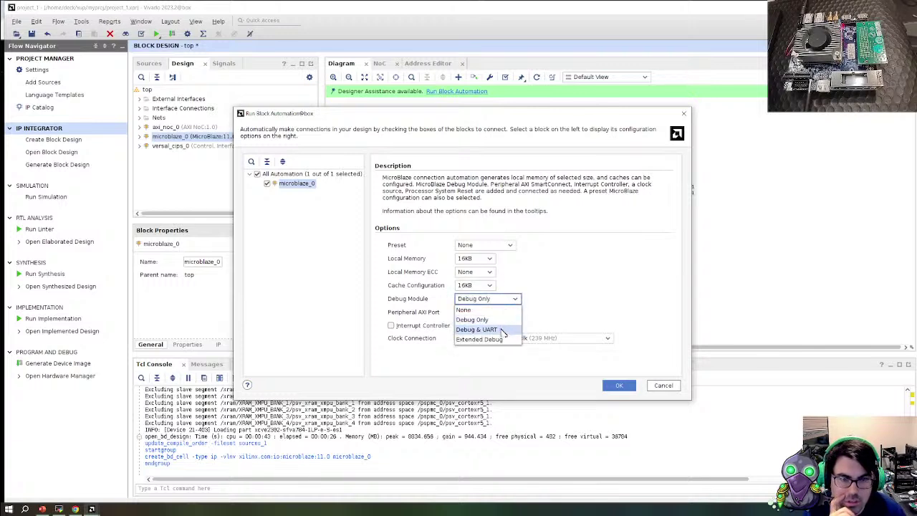
{"action": "left_click", "coordinate": [512, 330]}
{"action": "left_click", "coordinate": [573, 340]}
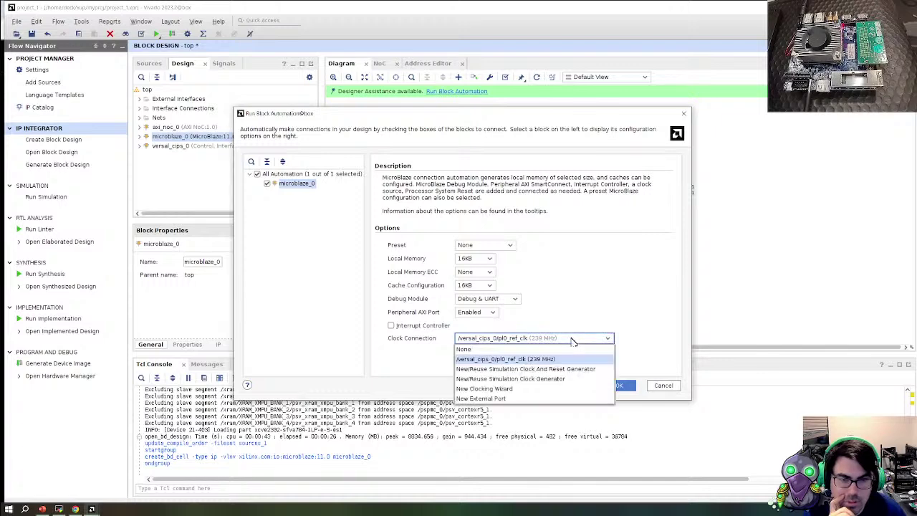
{"action": "left_click", "coordinate": [499, 337]}
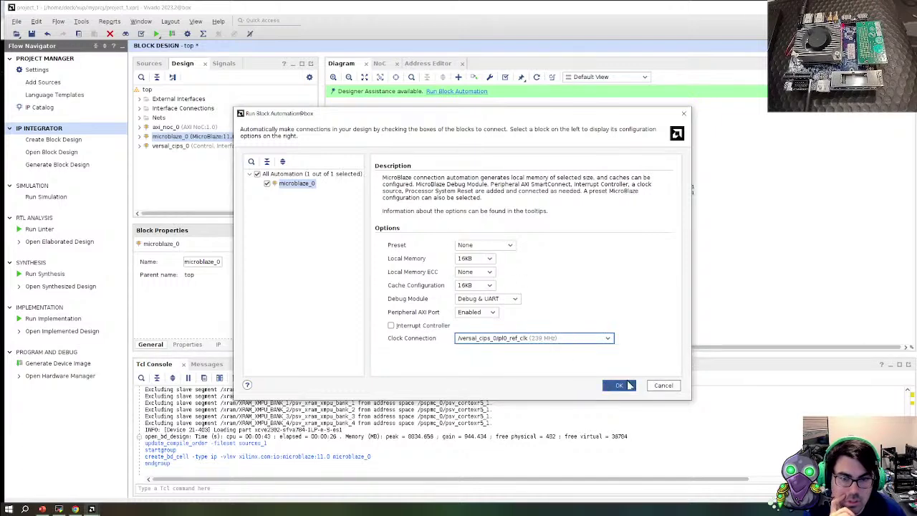
{"action": "left_click", "coordinate": [615, 385]}
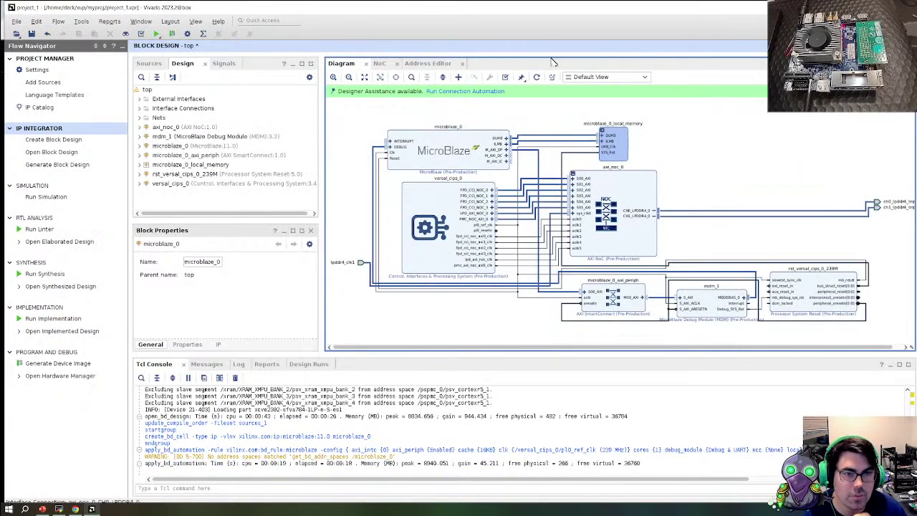
Connect the reset's ext_reset_in to /versal_cips_0/pl0_resetn through connection automation
{"action": "left_click", "coordinate": [447, 93]}
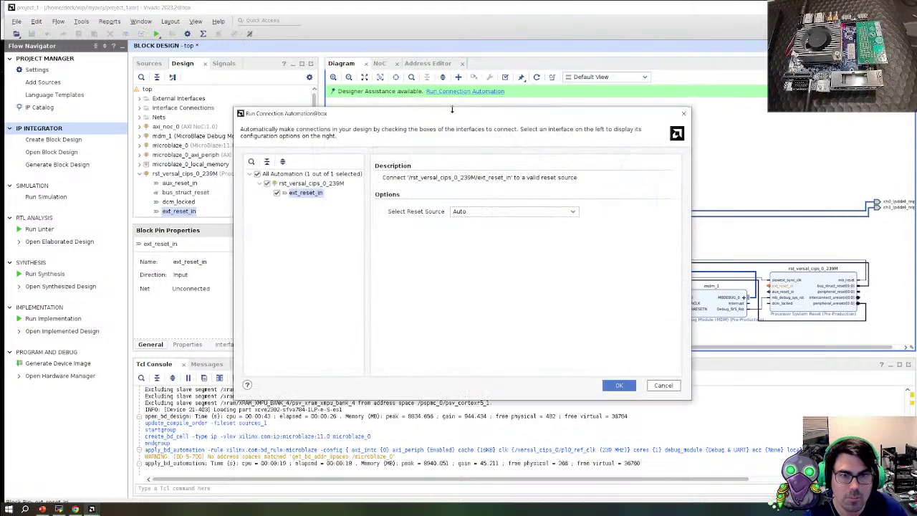
{"action": "left_click", "coordinate": [480, 212]}
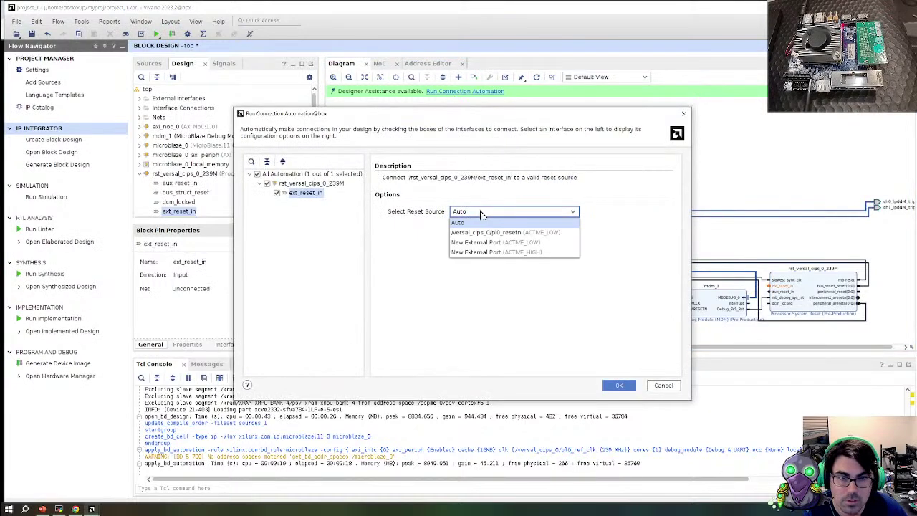
{"action": "left_click", "coordinate": [526, 232]}
{"action": "left_click", "coordinate": [619, 385]}
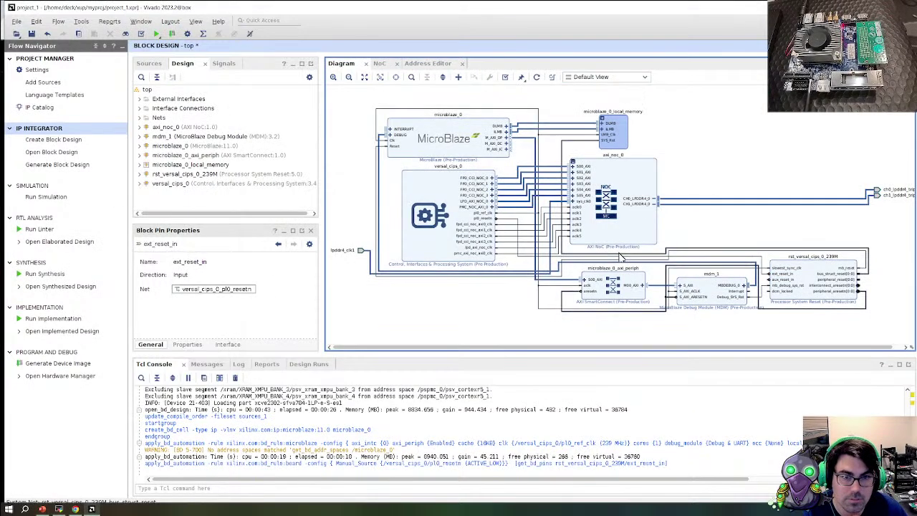
{"action": "double_click", "coordinate": [621, 237]}
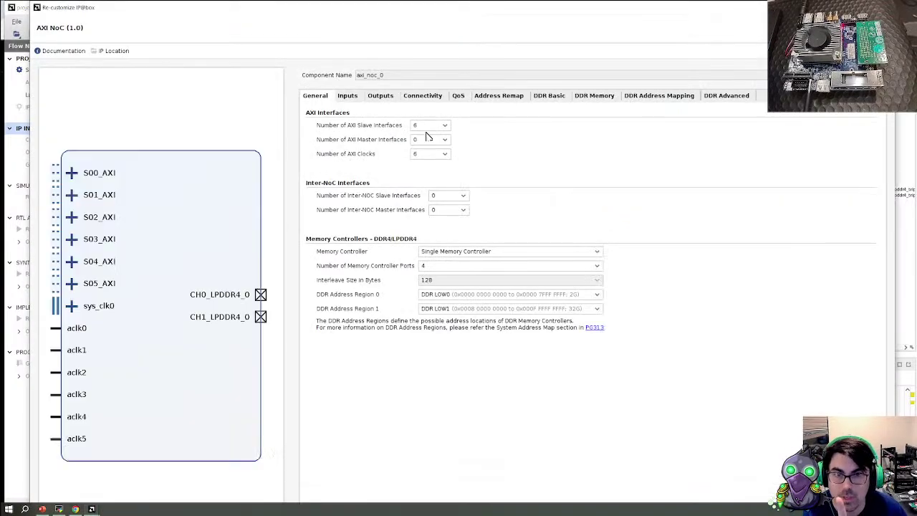
Raise axi_noc_0 to 7 AXI slave interfaces and connect S06_AXI to MC Port 0
{"action": "left_click", "coordinate": [438, 126]}
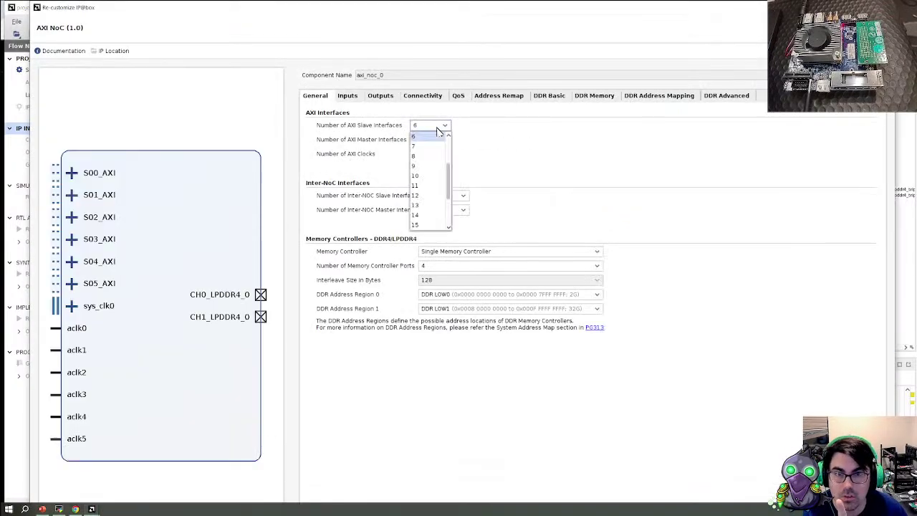
{"action": "left_click", "coordinate": [423, 146]}
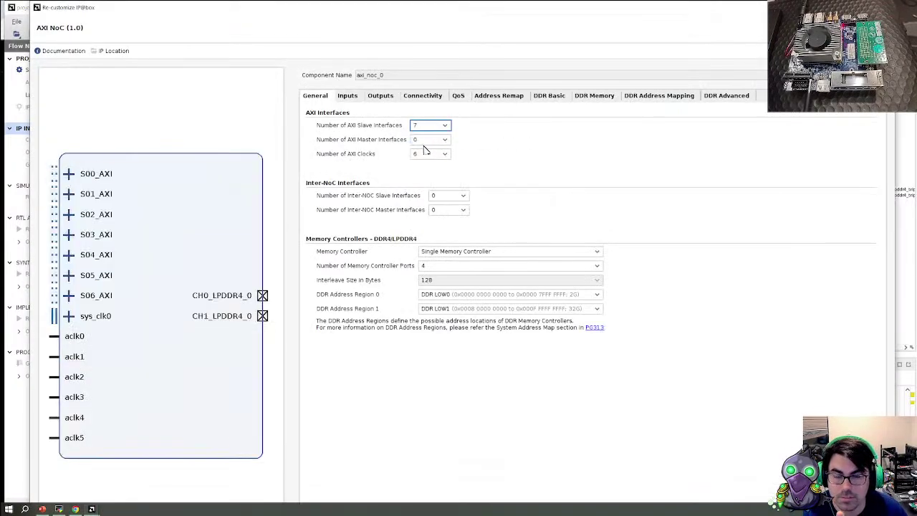
{"action": "left_click", "coordinate": [349, 96]}
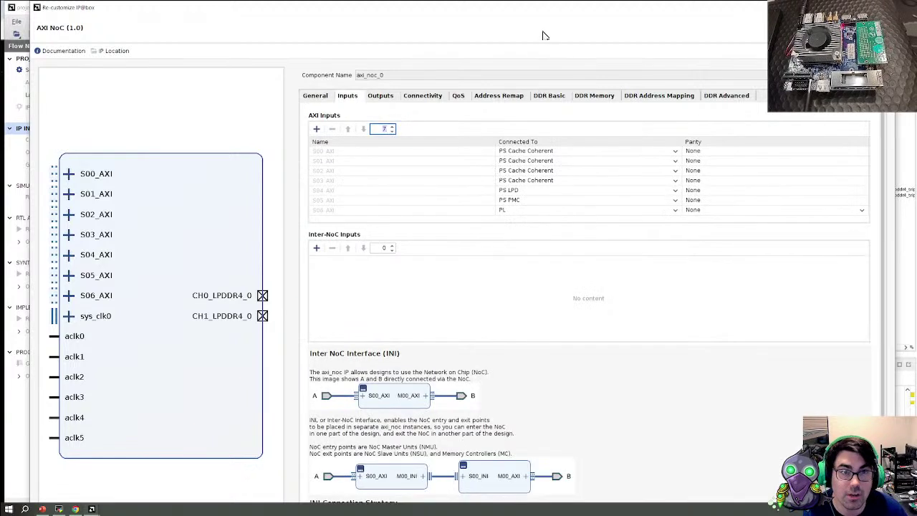
{"action": "left_click_drag", "start_coordinate": [564, 4], "coordinate": [535, 6]}
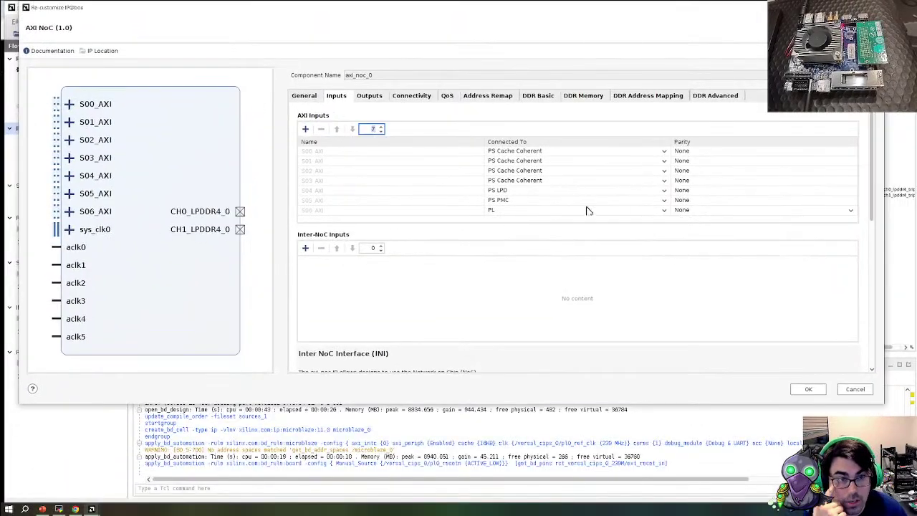
{"action": "left_click", "coordinate": [414, 97]}
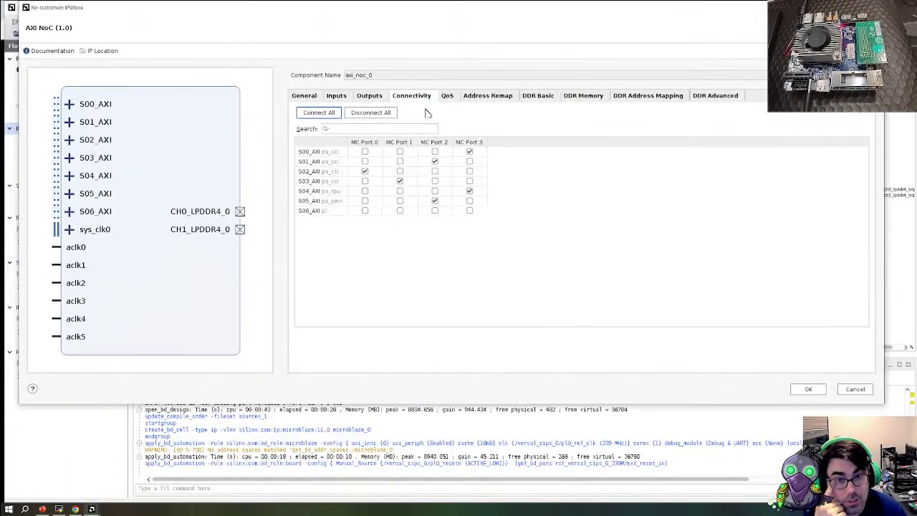
{"action": "left_click", "coordinate": [365, 210]}
{"action": "left_click", "coordinate": [807, 389]}
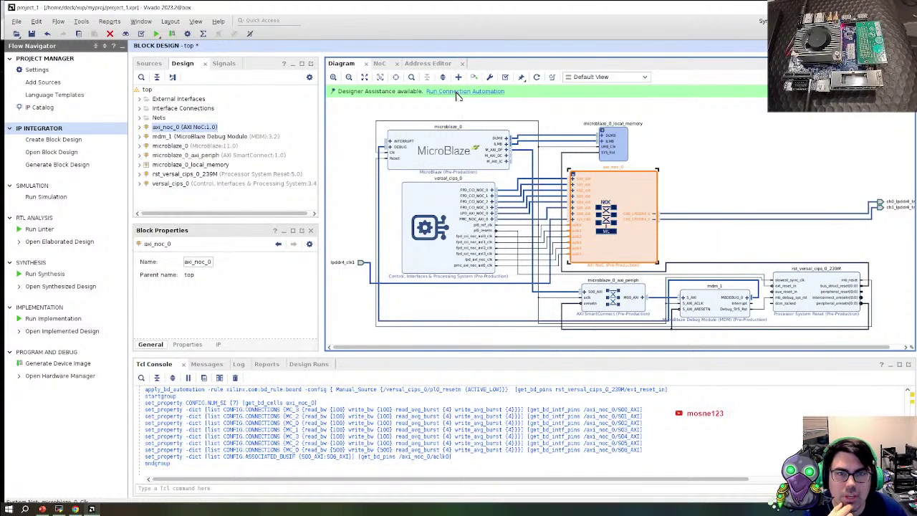
Run S06_AXI connection automation with C0_DDR_LOW0 and pl0_ref_clk, then dismiss the errors
{"action": "left_click", "coordinate": [465, 91]}
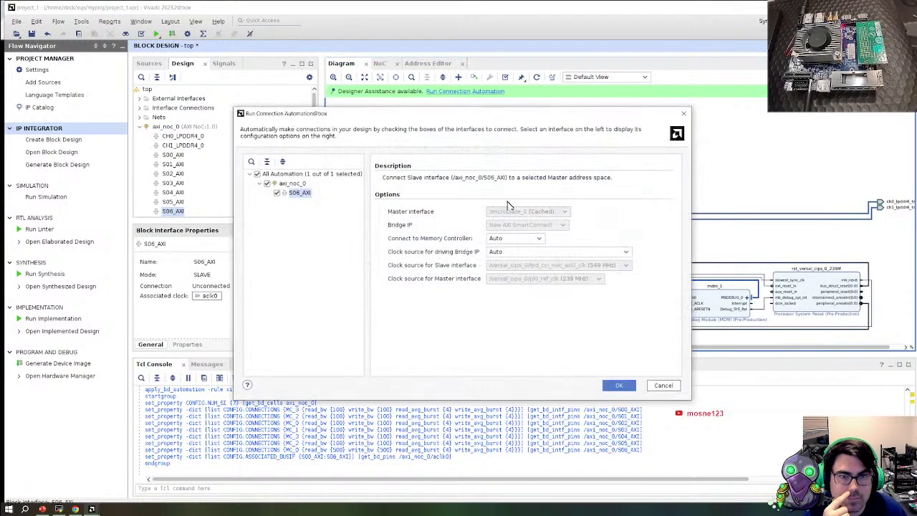
{"action": "left_click", "coordinate": [530, 239]}
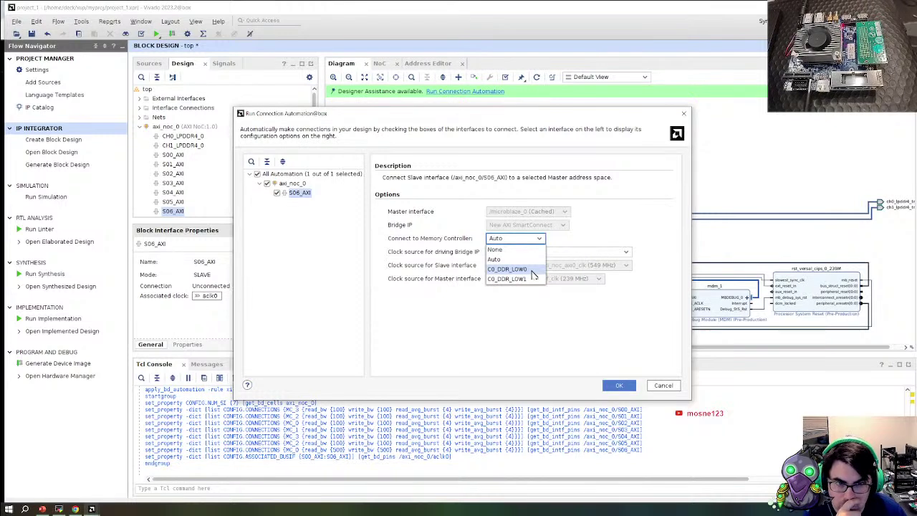
{"action": "left_click", "coordinate": [508, 269]}
{"action": "left_click", "coordinate": [580, 252]}
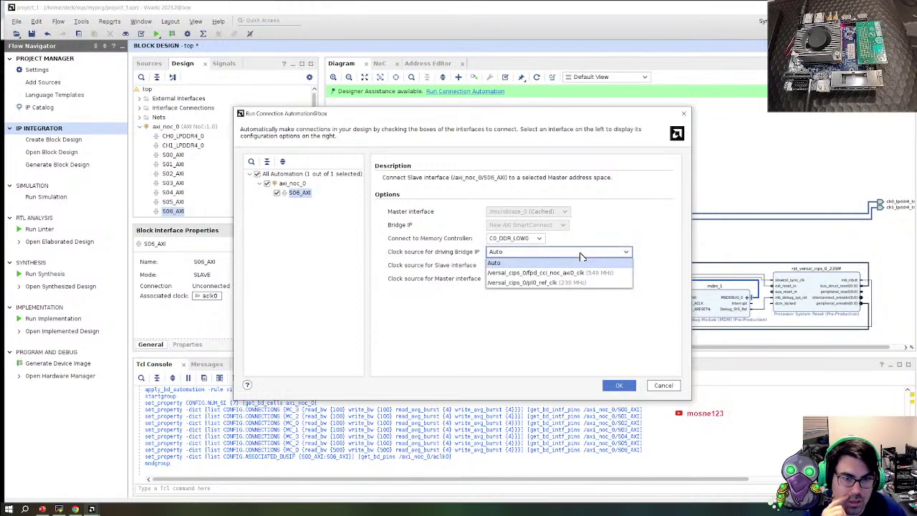
{"action": "left_click", "coordinate": [608, 282]}
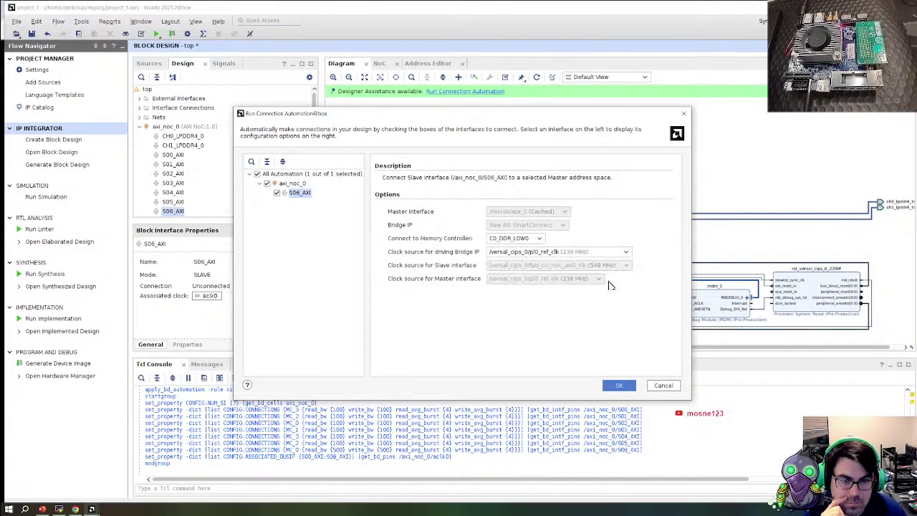
{"action": "left_click", "coordinate": [558, 255]}
{"action": "left_click", "coordinate": [559, 255]}
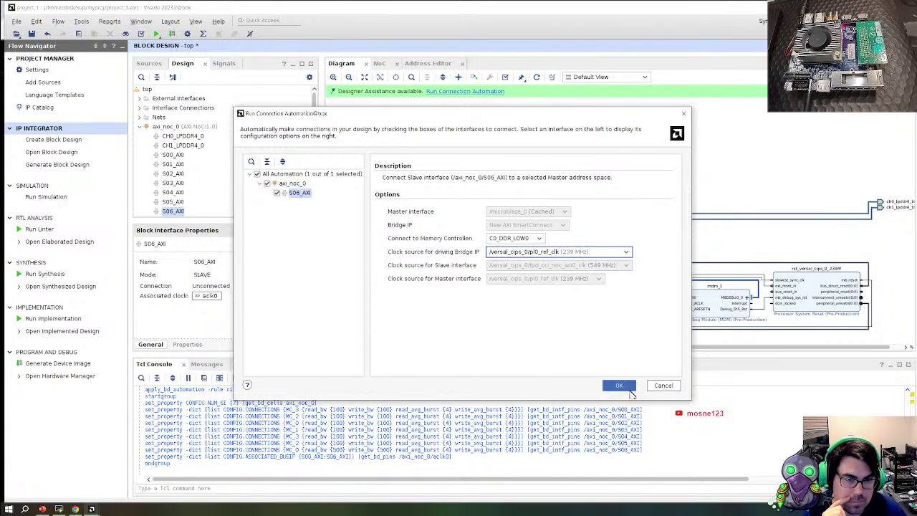
{"action": "left_click", "coordinate": [618, 385]}
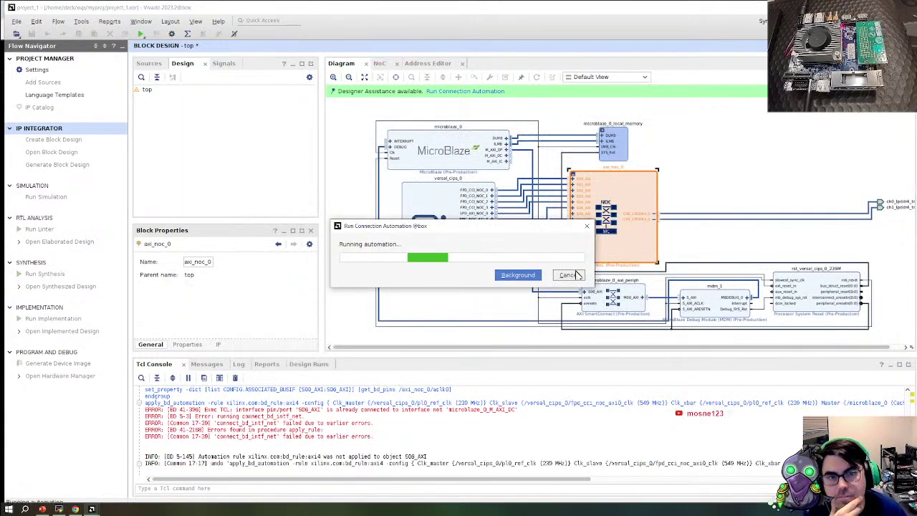
{"action": "left_click", "coordinate": [577, 274]}
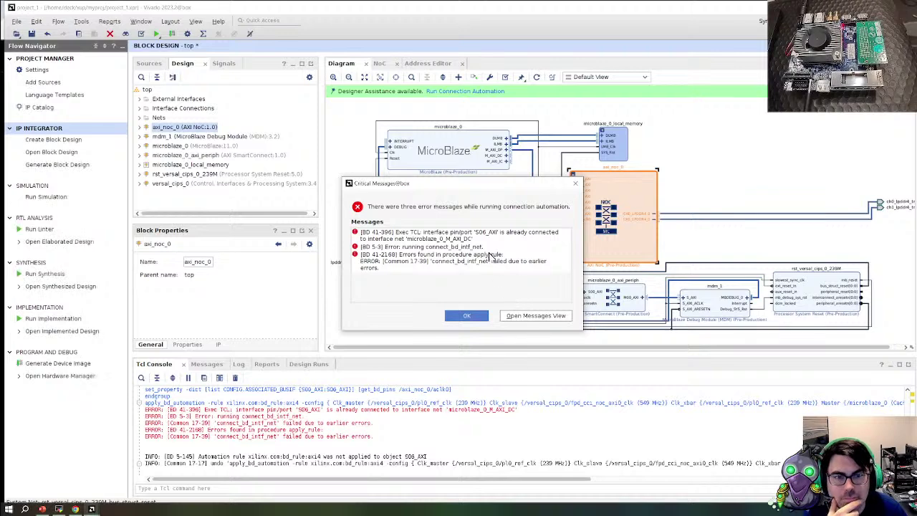
{"action": "left_click", "coordinate": [461, 316]}
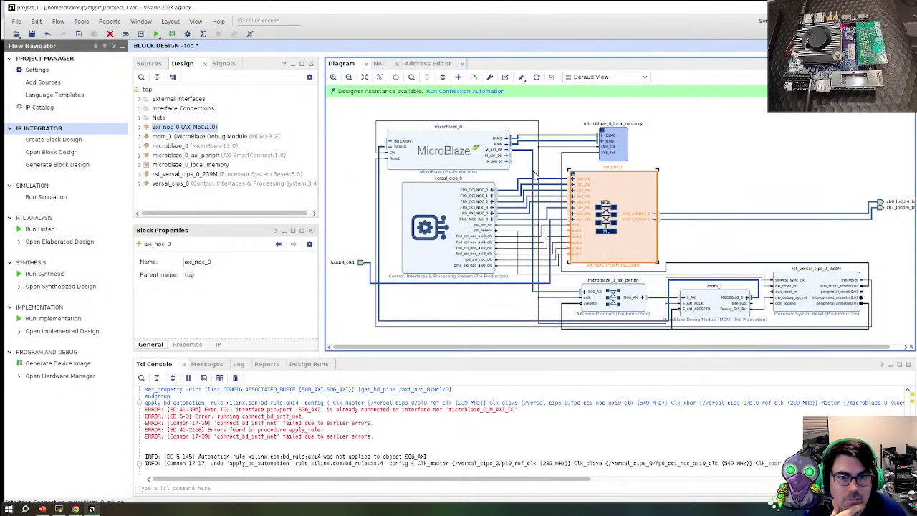
{"action": "left_click", "coordinate": [533, 173]}
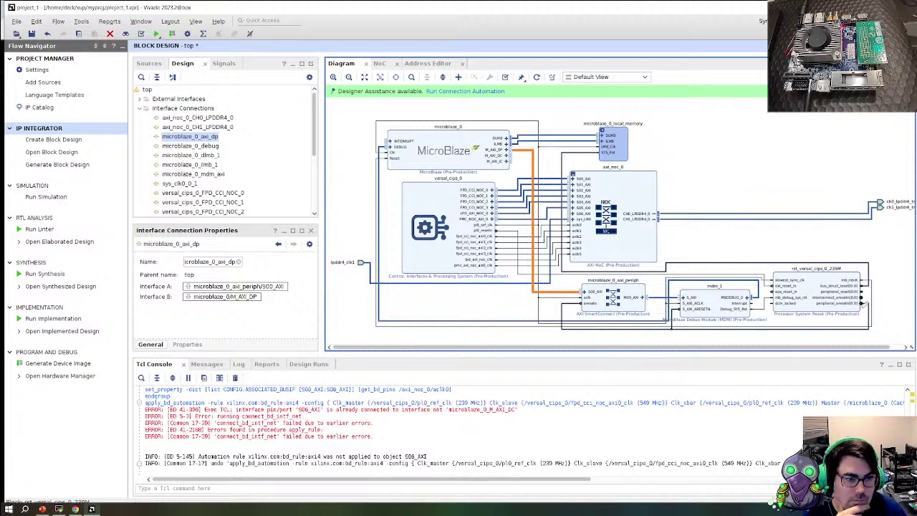
Rerun S06_AXI connection automation with the memory controller on Auto and dismiss the errors
{"action": "left_click", "coordinate": [462, 91]}
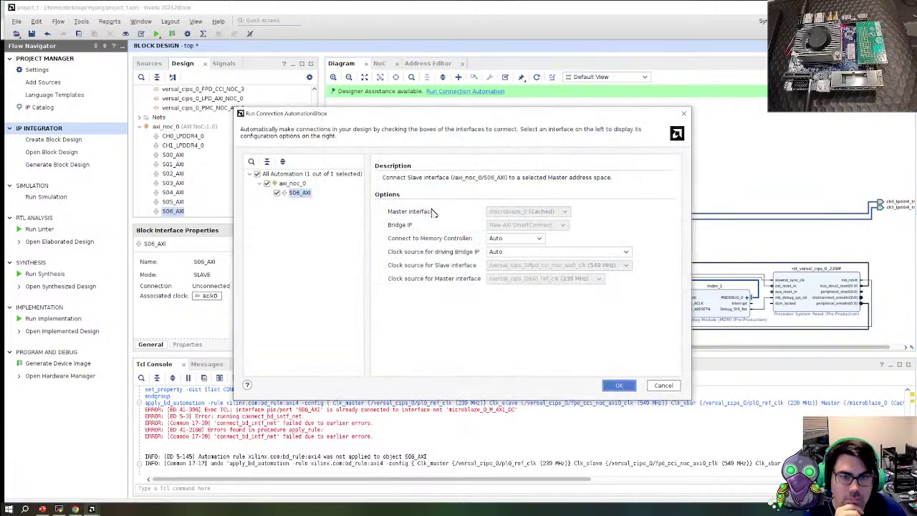
{"action": "left_click", "coordinate": [540, 239]}
{"action": "left_click", "coordinate": [539, 239]}
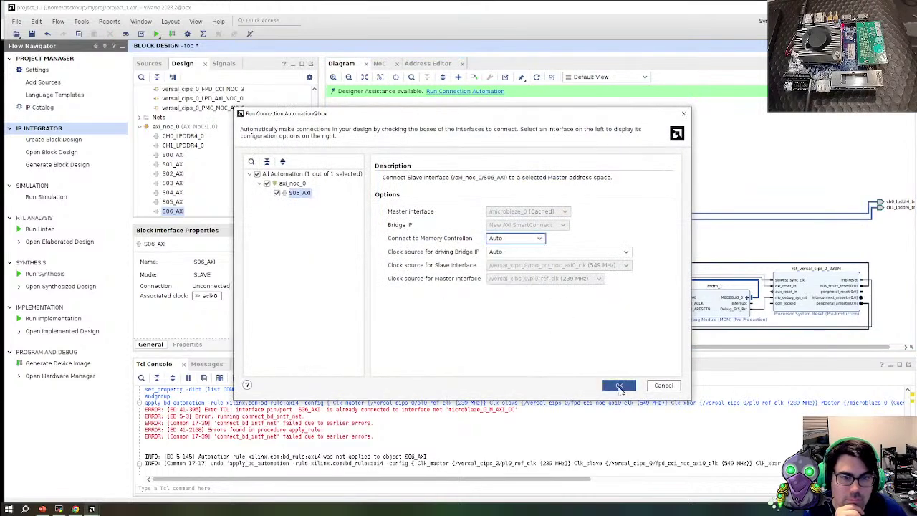
{"action": "left_click", "coordinate": [619, 385]}
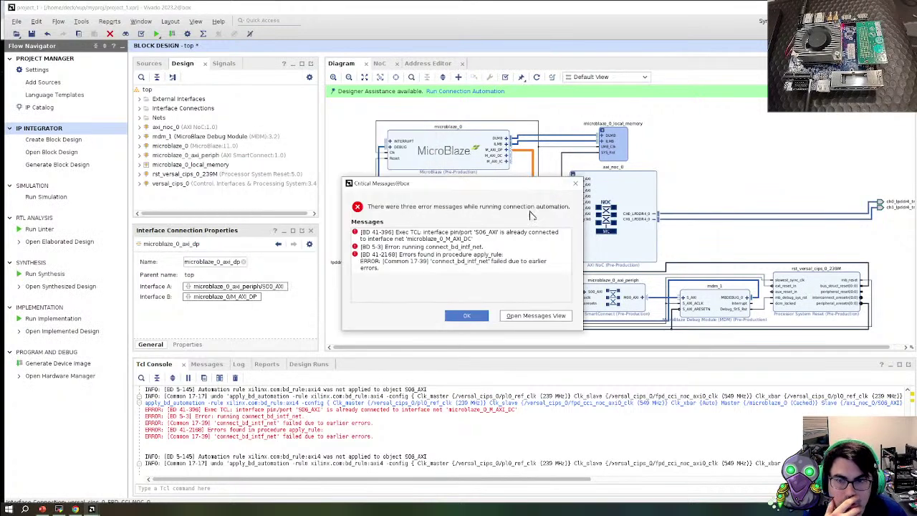
{"action": "left_click_drag", "start_coordinate": [466, 183], "coordinate": [295, 136]}
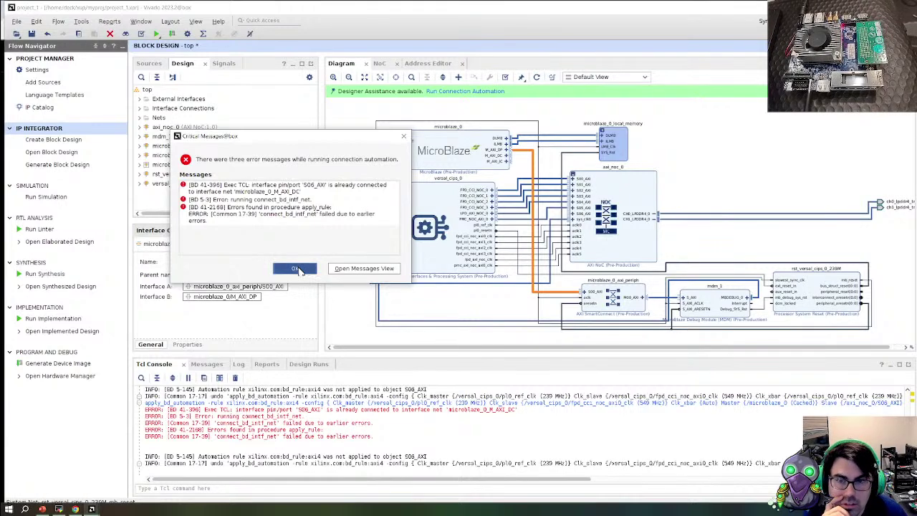
{"action": "left_click", "coordinate": [298, 269]}
Regenerate the diagram layout and add a SmartConnect IP to the design
{"action": "left_click", "coordinate": [536, 77]}
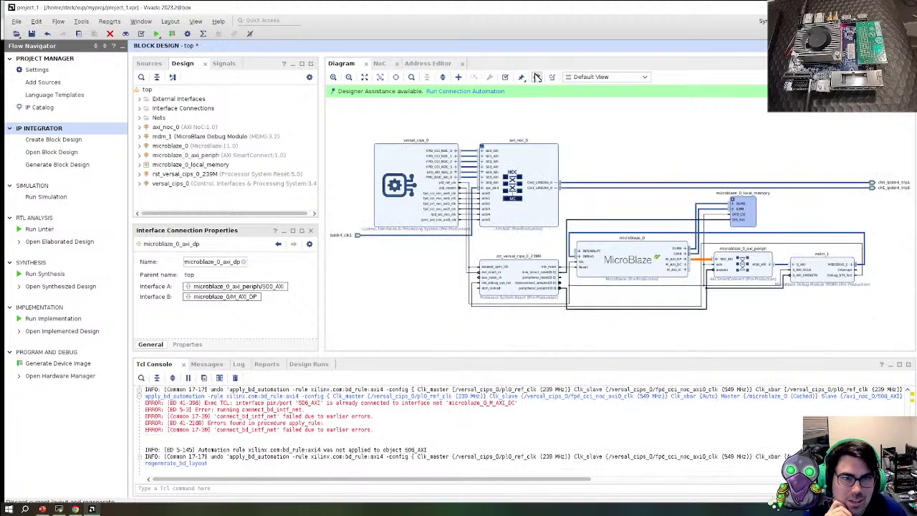
{"action": "left_click", "coordinate": [675, 268]}
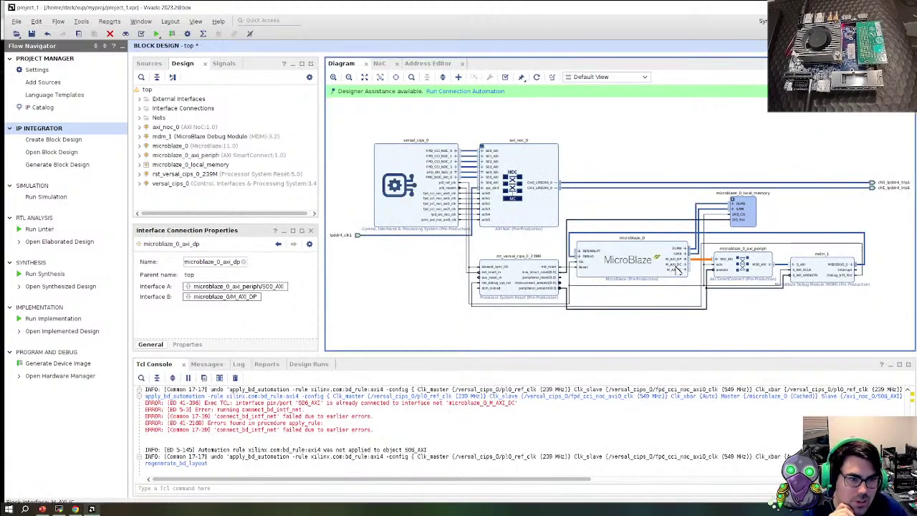
{"action": "left_click", "coordinate": [670, 270]}
{"action": "right_click", "coordinate": [585, 147]}
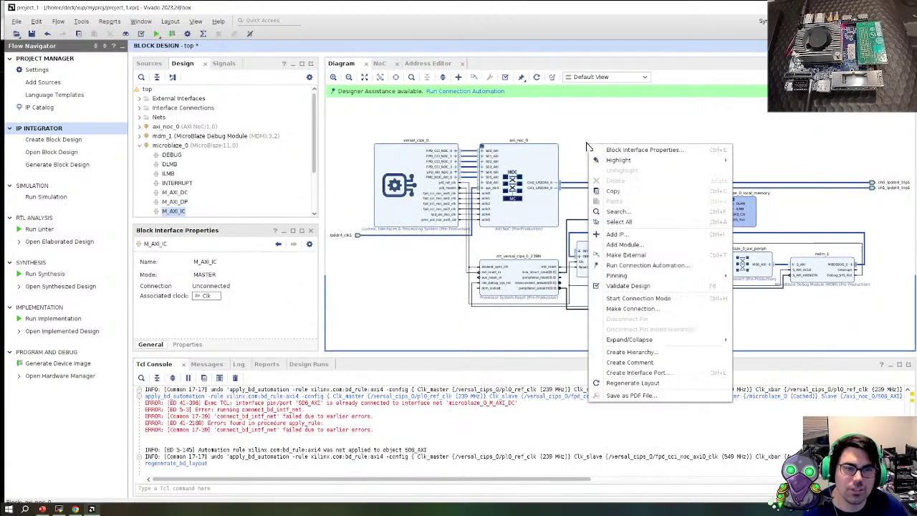
{"action": "left_click", "coordinate": [632, 235]}
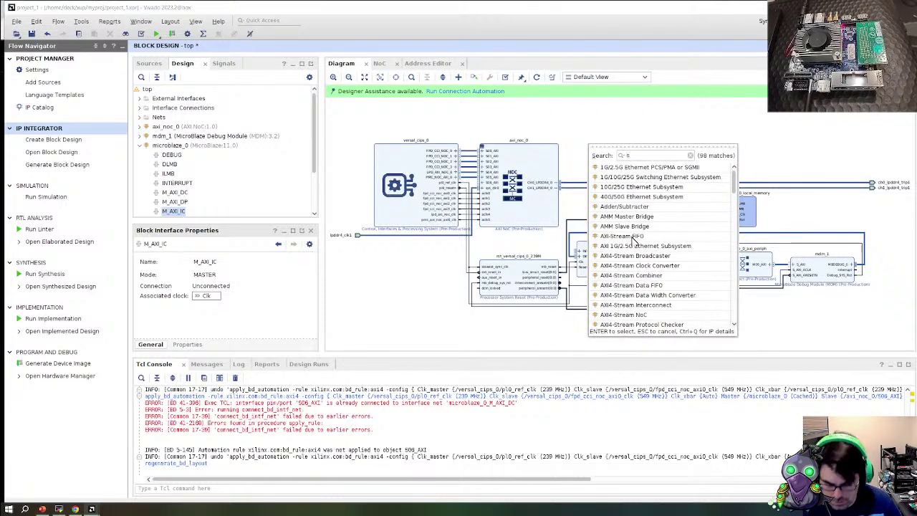
{"action": "type", "text": "smar"}
{"action": "key", "text": "Return"}
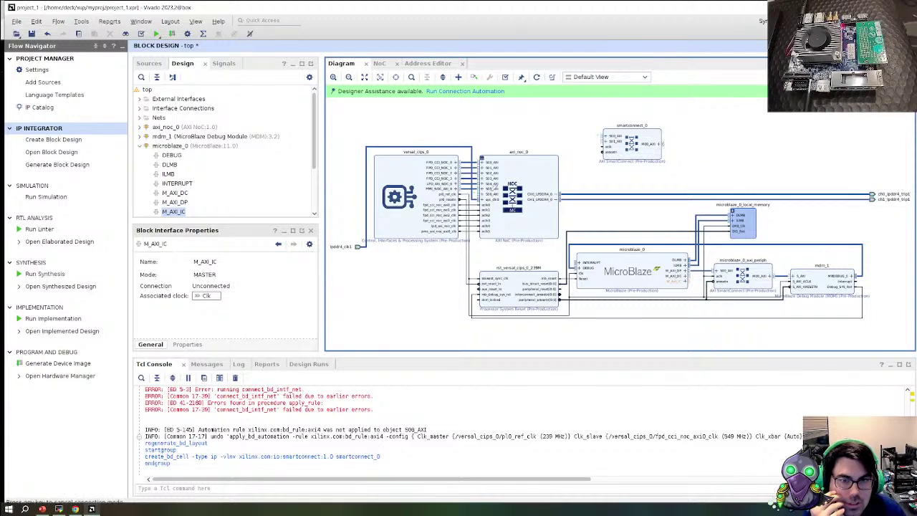
Wire SmartConnect M00_AXI to S06_AXI, S00_AXI to M_AXI_DC, and connect aresetn and aclk
{"action": "left_click_drag", "start_coordinate": [665, 144], "coordinate": [587, 169]}
{"action": "mouse_move", "coordinate": [606, 140]}
{"action": "left_mouse_down"}
{"action": "mouse_move", "coordinate": [698, 288]}
{"action": "mouse_move", "coordinate": [607, 136]}
{"action": "left_mouse_up"}
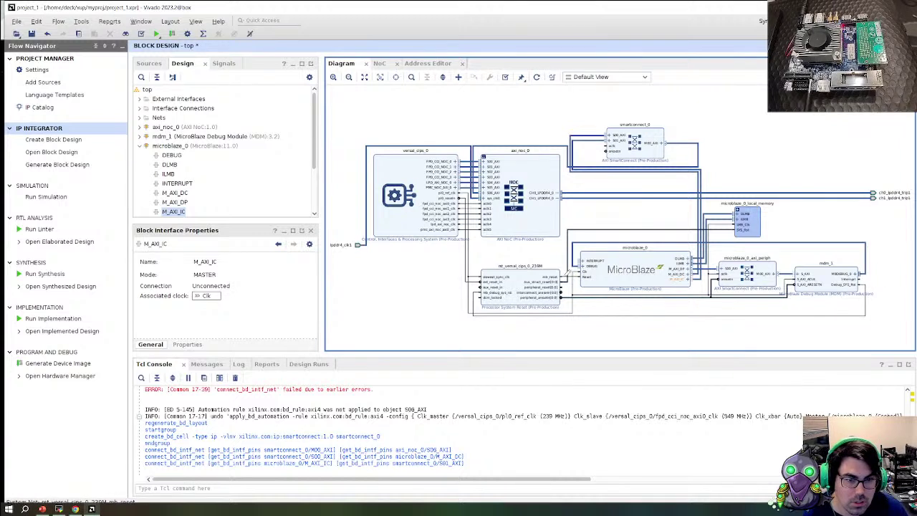
{"action": "left_click_drag", "start_coordinate": [561, 296], "coordinate": [620, 173]}
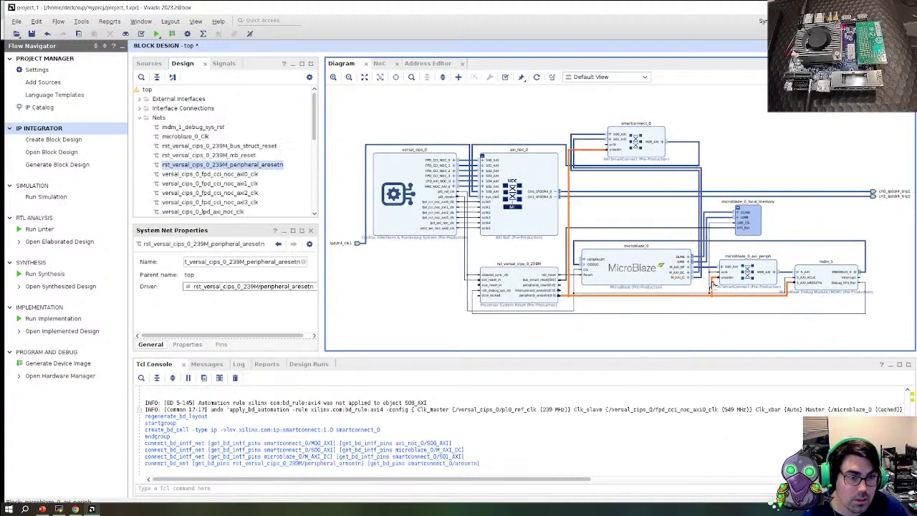
{"action": "left_click", "coordinate": [580, 271]}
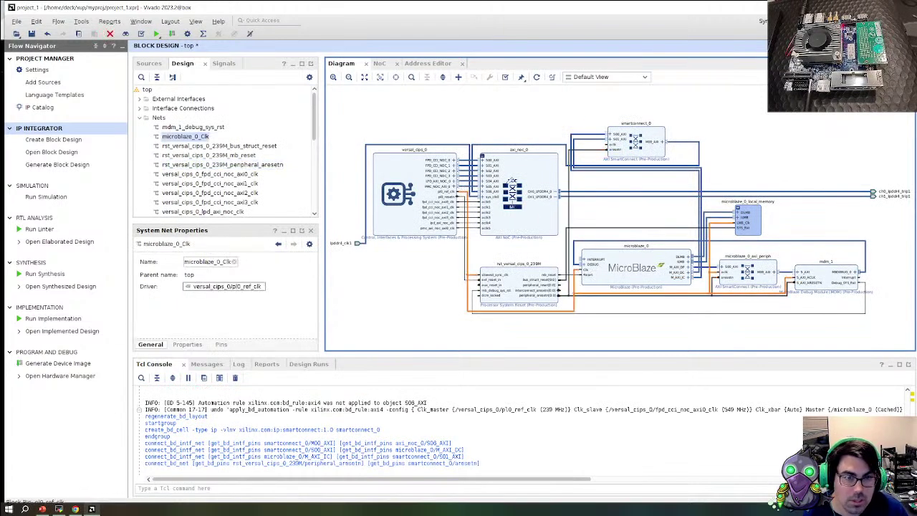
{"action": "left_click_drag", "start_coordinate": [510, 180], "coordinate": [613, 146]}
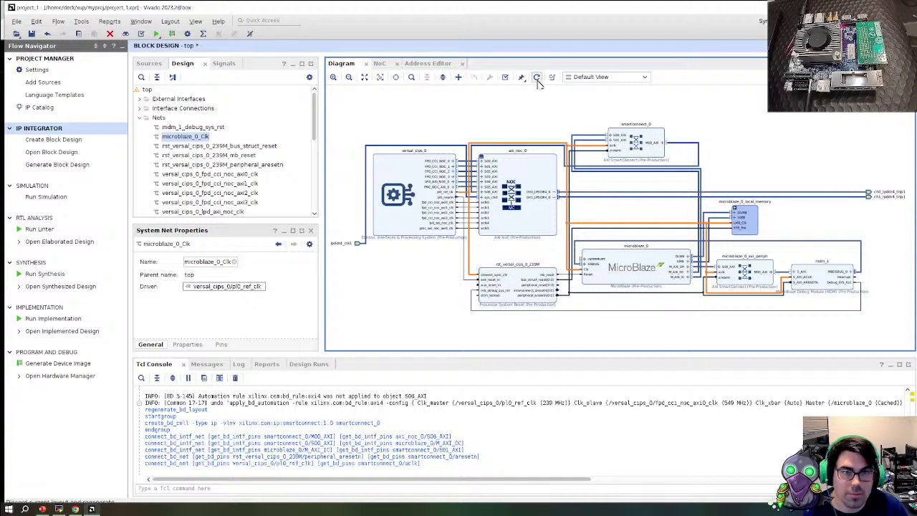
{"action": "left_click", "coordinate": [537, 77]}
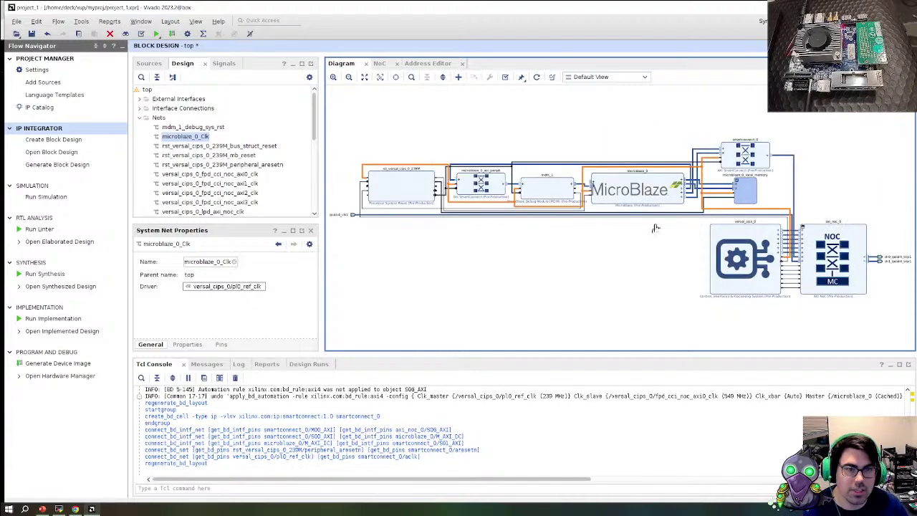
{"action": "double_click", "coordinate": [761, 163]}
{"action": "left_click", "coordinate": [466, 155]}
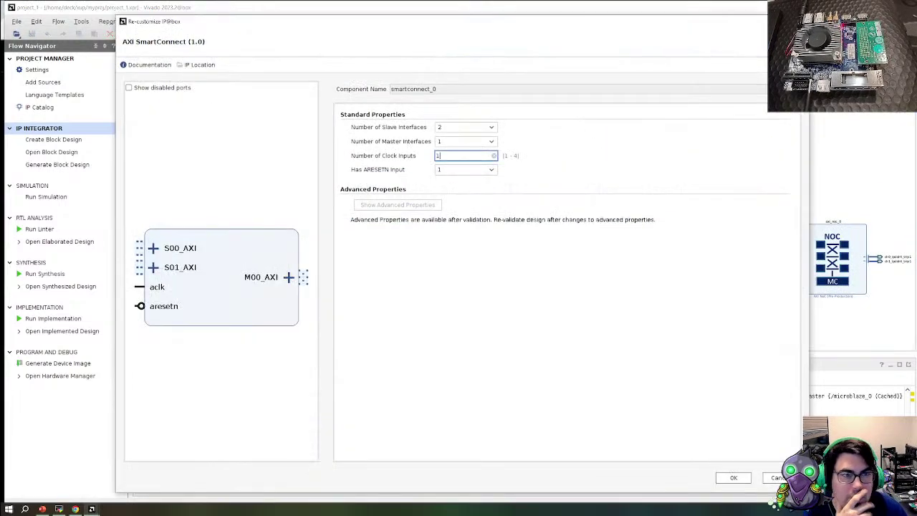
{"action": "key", "text": "Return"}
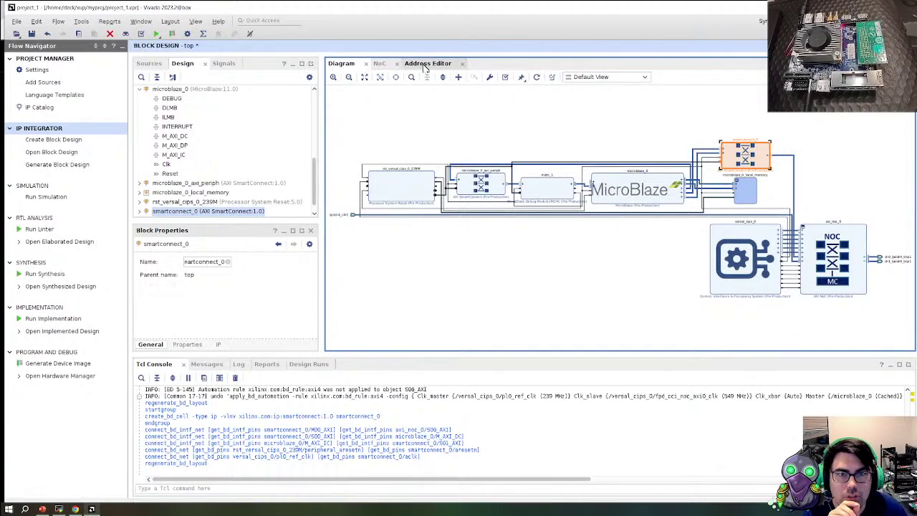
Assign the S06_AXI C0_DDR_LOW0 segment to microblaze_0/Data at 0x6000_0000, 512M
{"action": "left_click", "coordinate": [427, 64]}
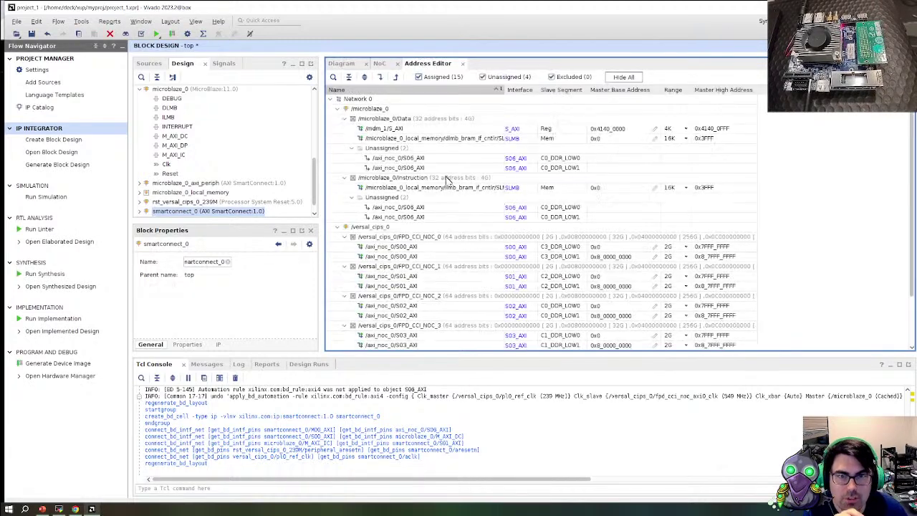
{"action": "left_click", "coordinate": [430, 159]}
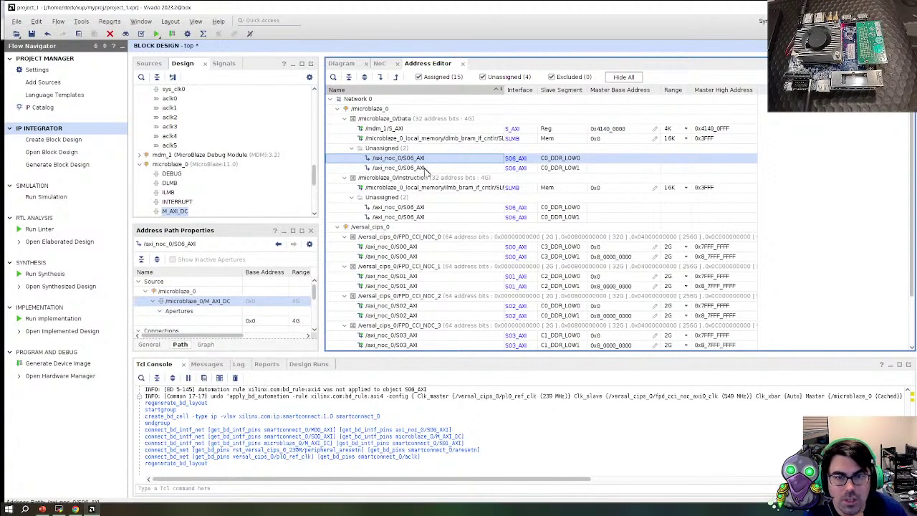
{"action": "right_click", "coordinate": [442, 163]}
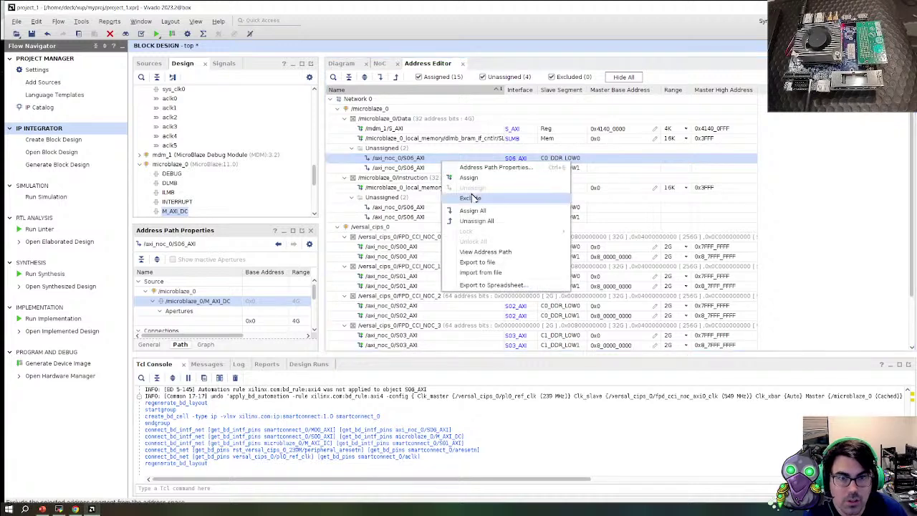
{"action": "left_click", "coordinate": [491, 180]}
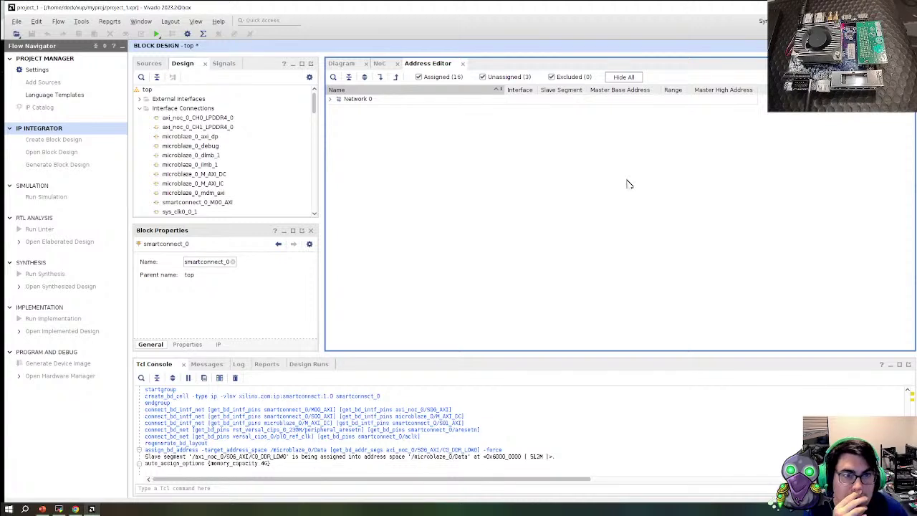
{"action": "left_click", "coordinate": [364, 77]}
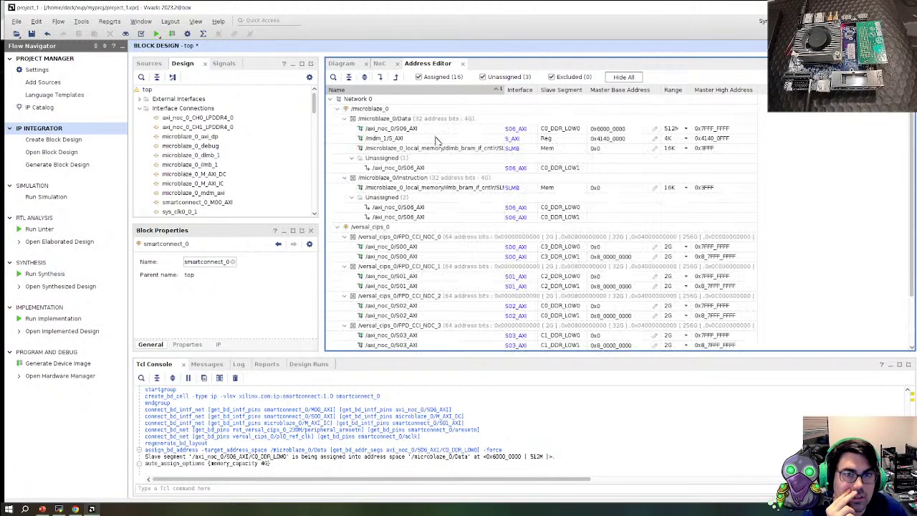
{"action": "left_click", "coordinate": [636, 149]}
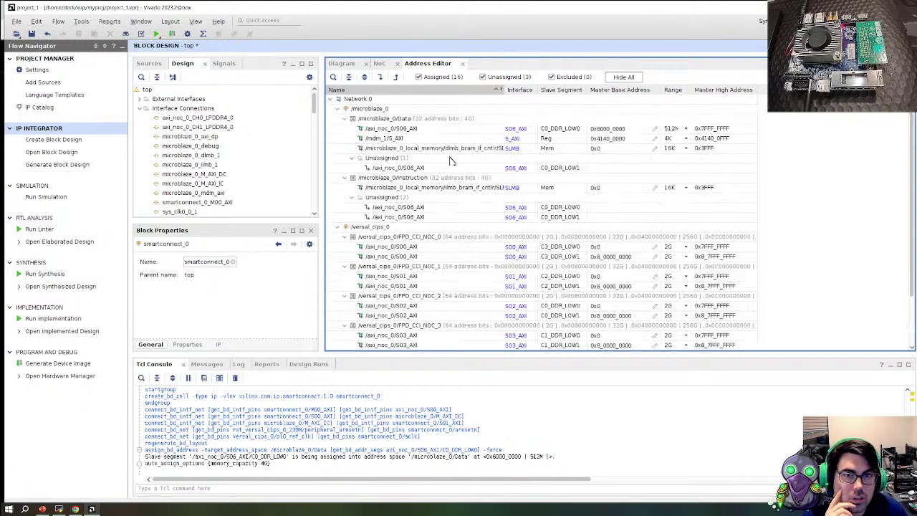
{"action": "left_click", "coordinate": [443, 131]}
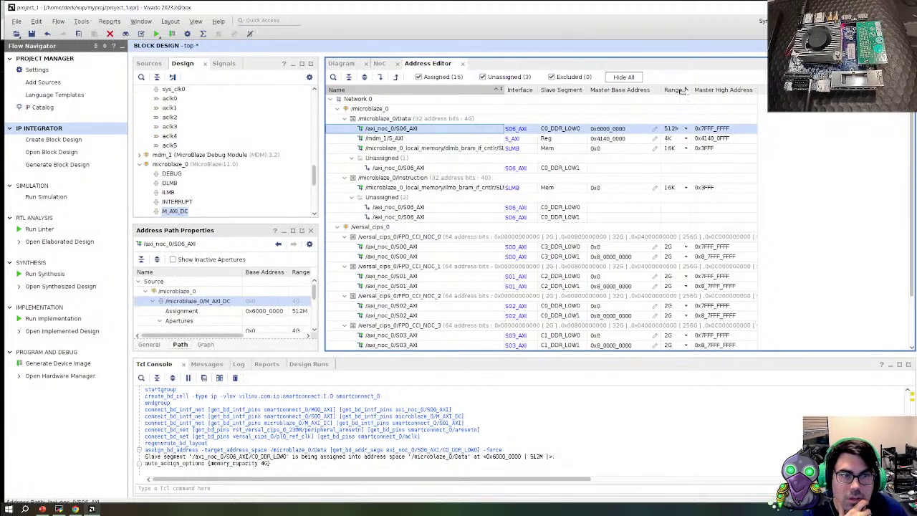
{"action": "left_click_drag", "start_coordinate": [690, 90], "coordinate": [711, 90]}
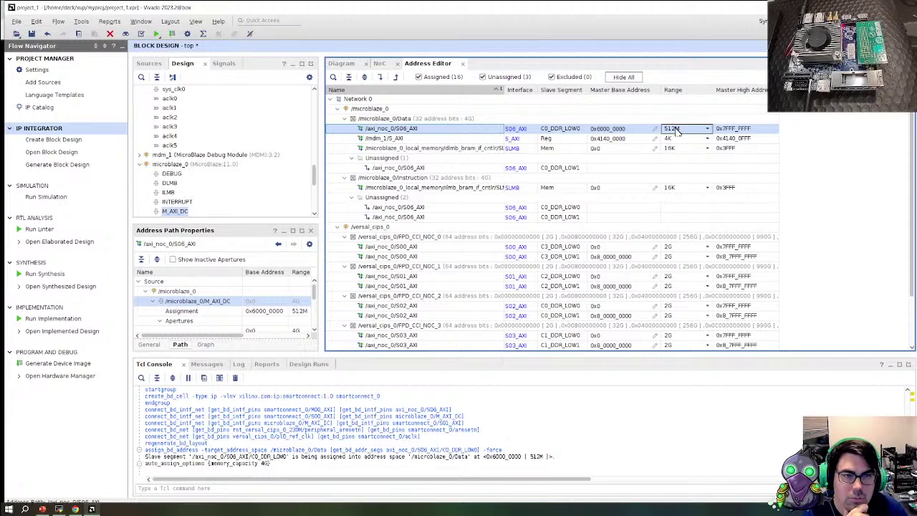
Assign all remaining segments, placing instruction memory at 0x4000_0000 with a 1G range
{"action": "right_click", "coordinate": [450, 208]}
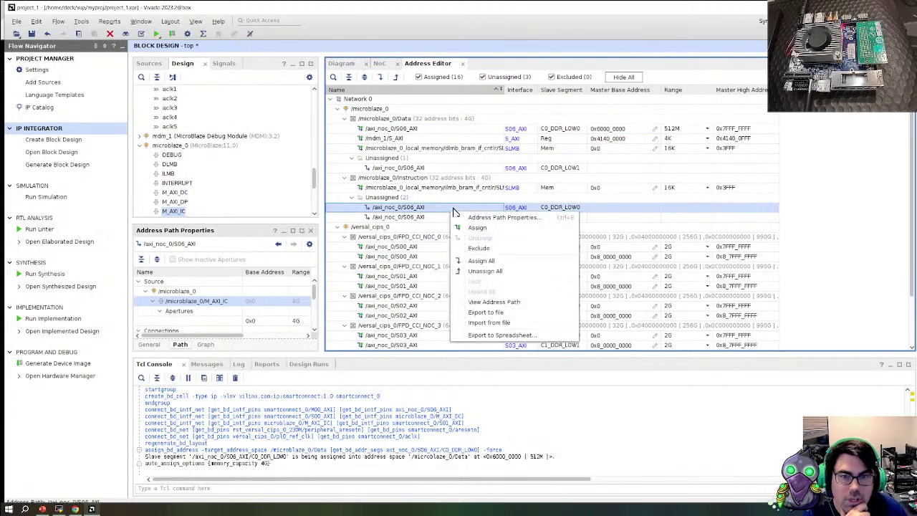
{"action": "left_click", "coordinate": [482, 261]}
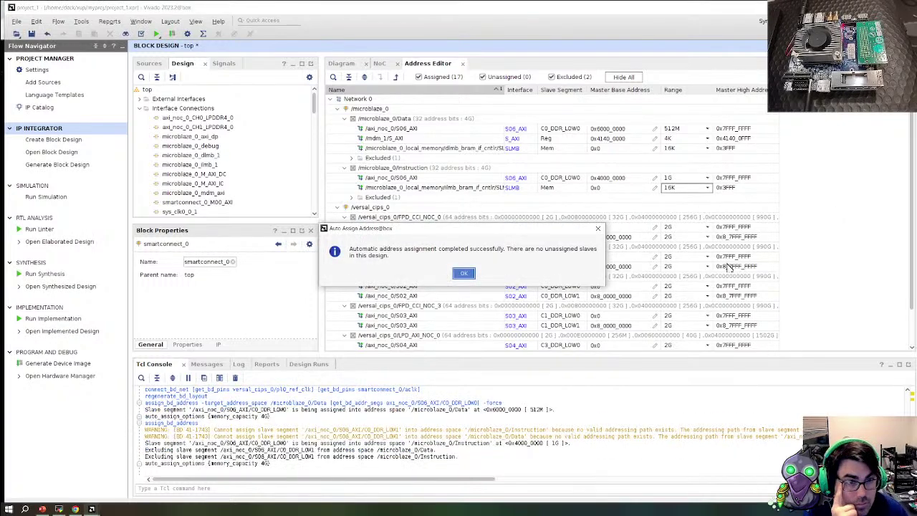
{"action": "left_click", "coordinate": [463, 275]}
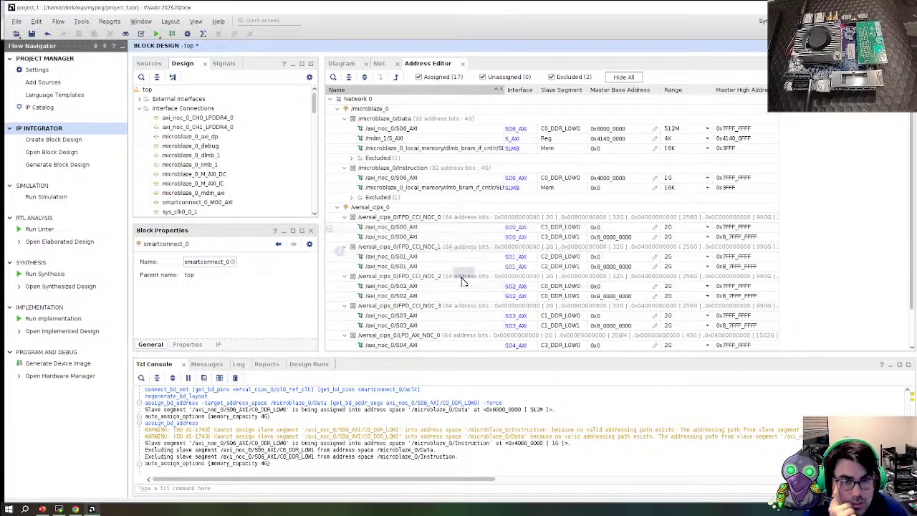
Try setting the instruction base address to 0x8000_0000, dismissing each invalid aperture error
{"action": "left_click", "coordinate": [601, 181]}
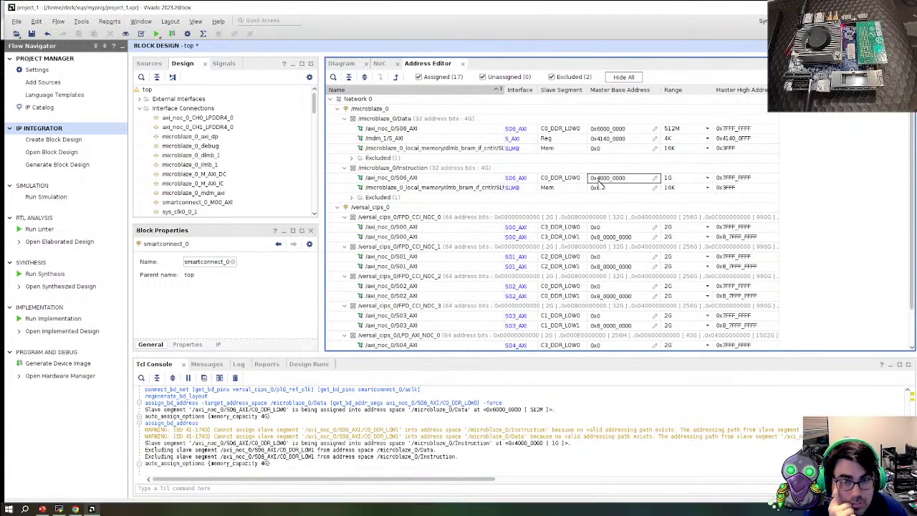
{"action": "left_click", "coordinate": [601, 181]}
{"action": "left_click", "coordinate": [593, 177]}
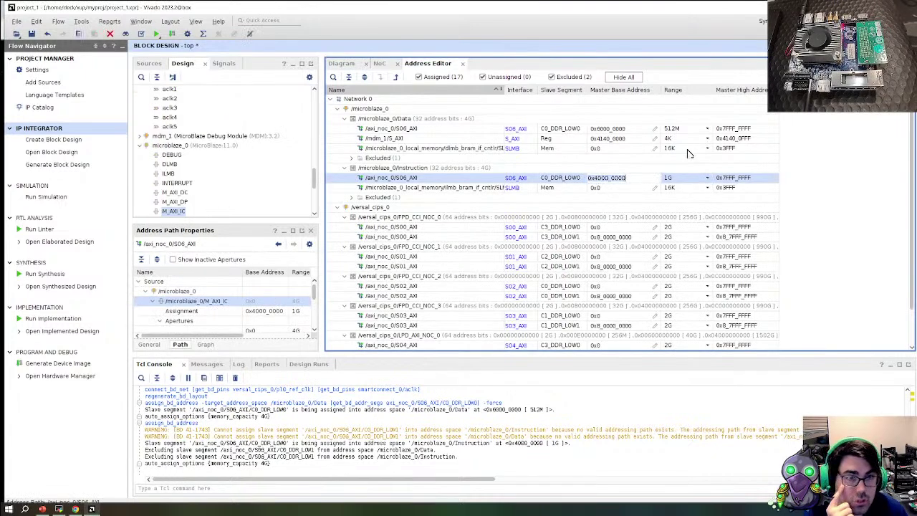
{"action": "left_click", "coordinate": [603, 178]}
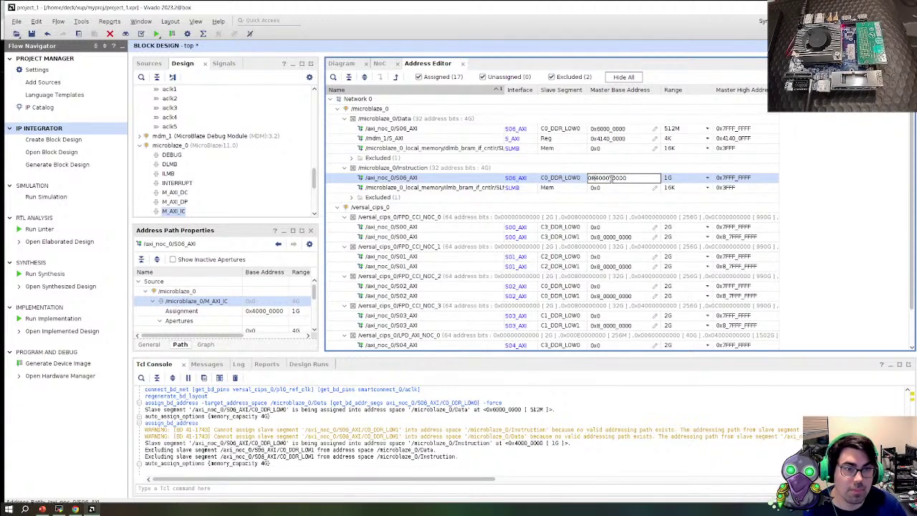
{"action": "type", "text": "x"}
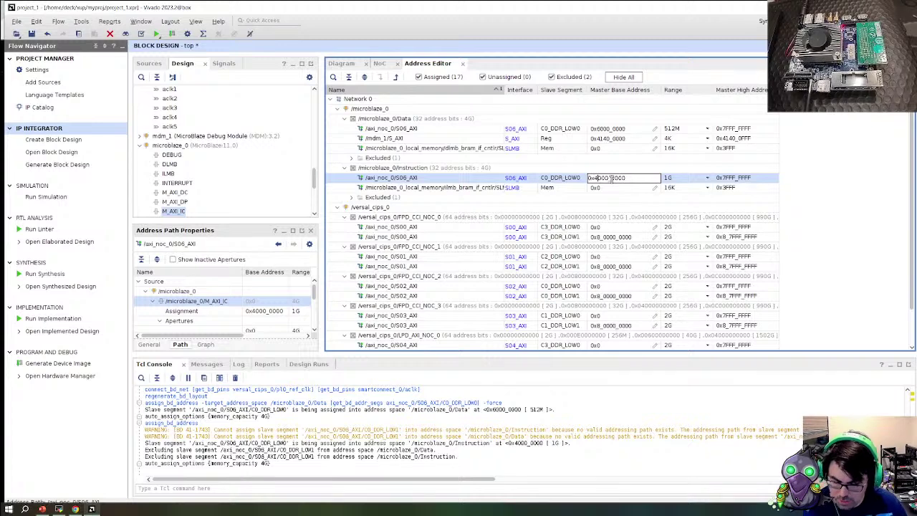
{"action": "key", "text": "Return"}
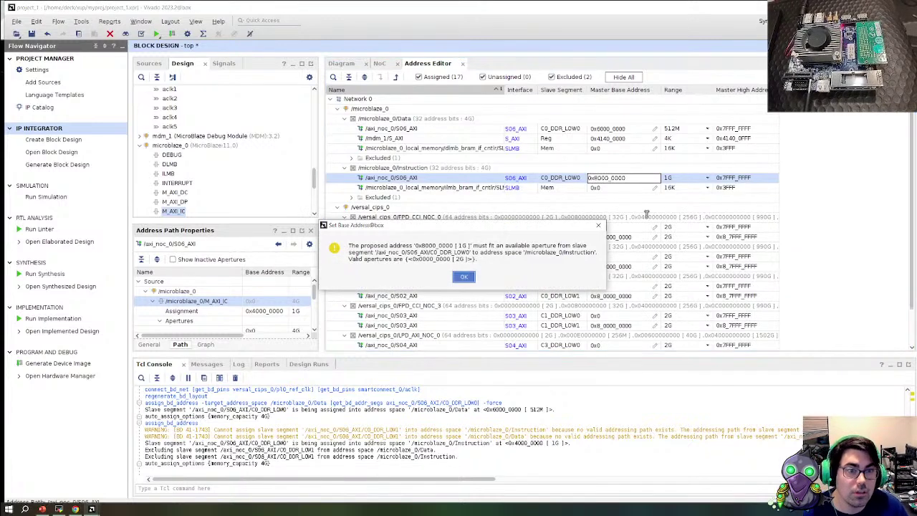
{"action": "left_click", "coordinate": [464, 278]}
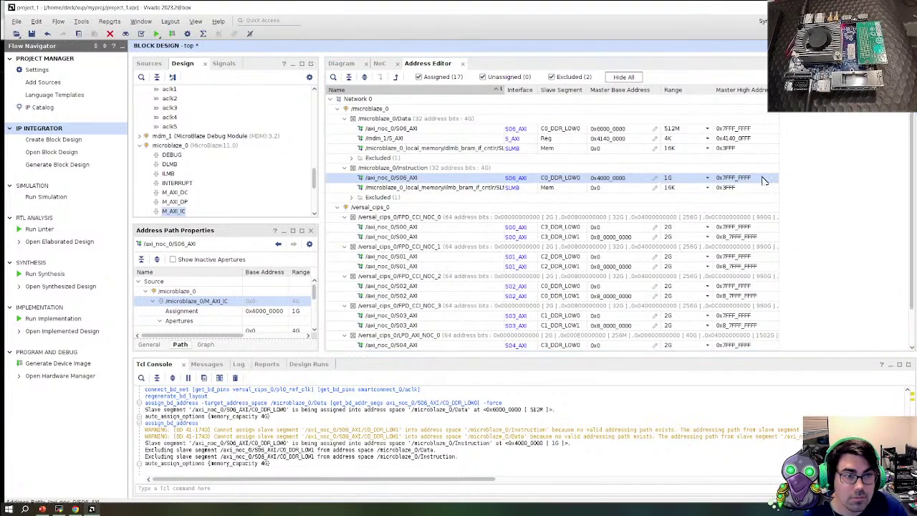
{"action": "left_click", "coordinate": [708, 179]}
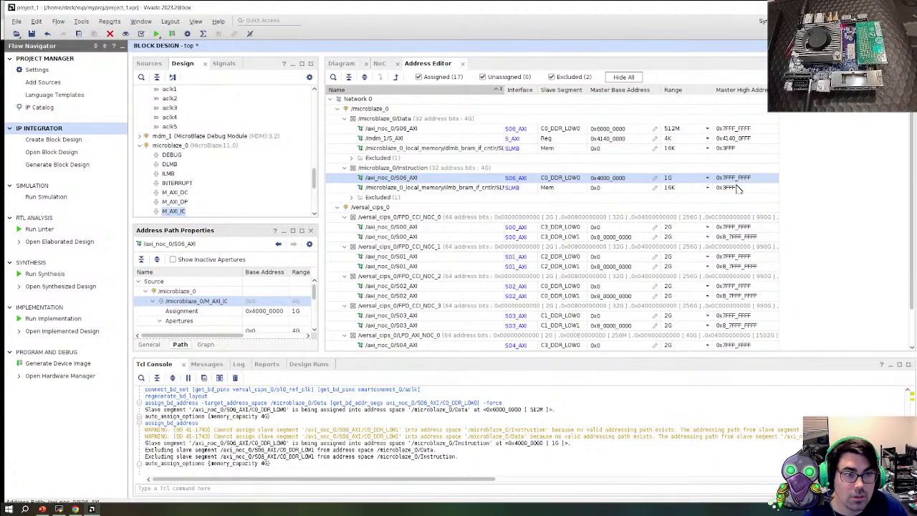
{"action": "left_click", "coordinate": [622, 178]}
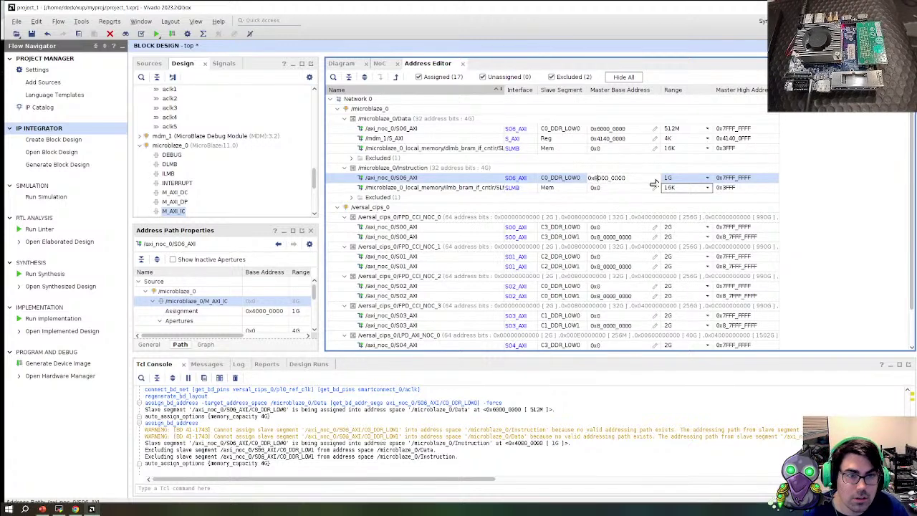
{"action": "type", "text": "8"}
{"action": "key", "text": "Return"}
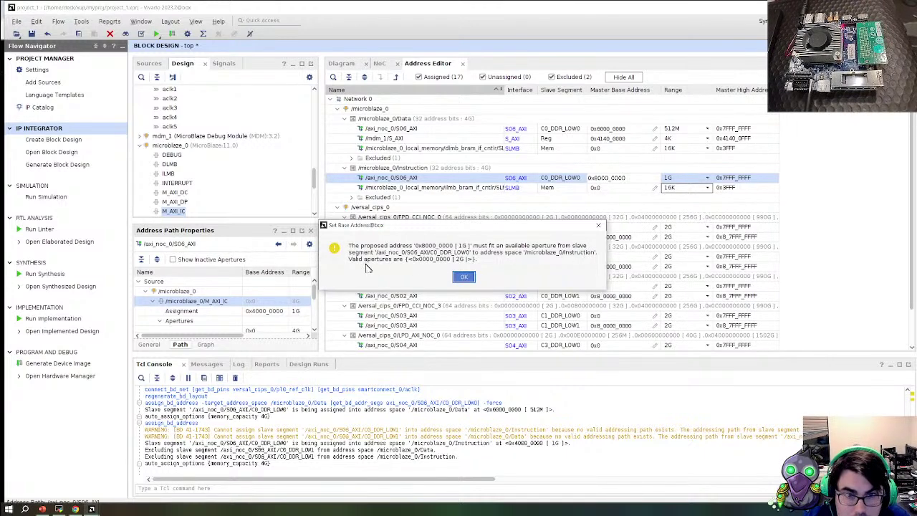
{"action": "left_click", "coordinate": [463, 278]}
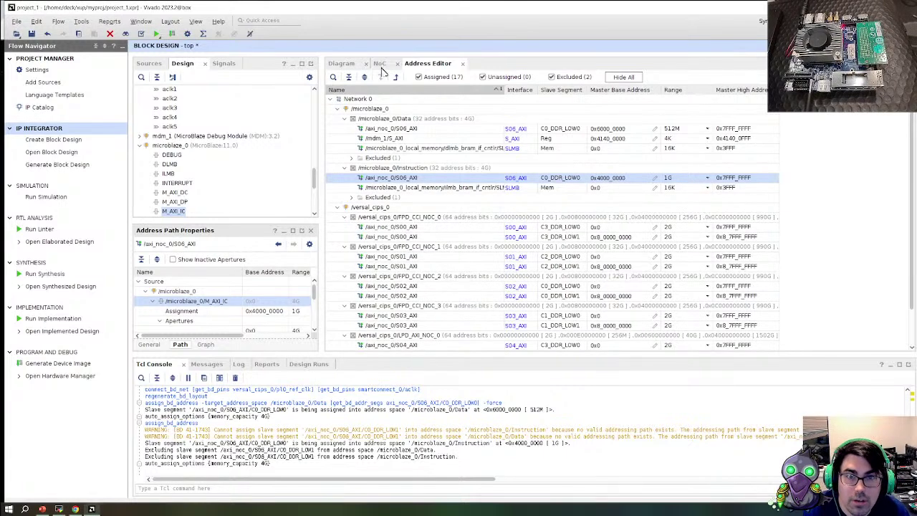
{"action": "left_click", "coordinate": [350, 64]}
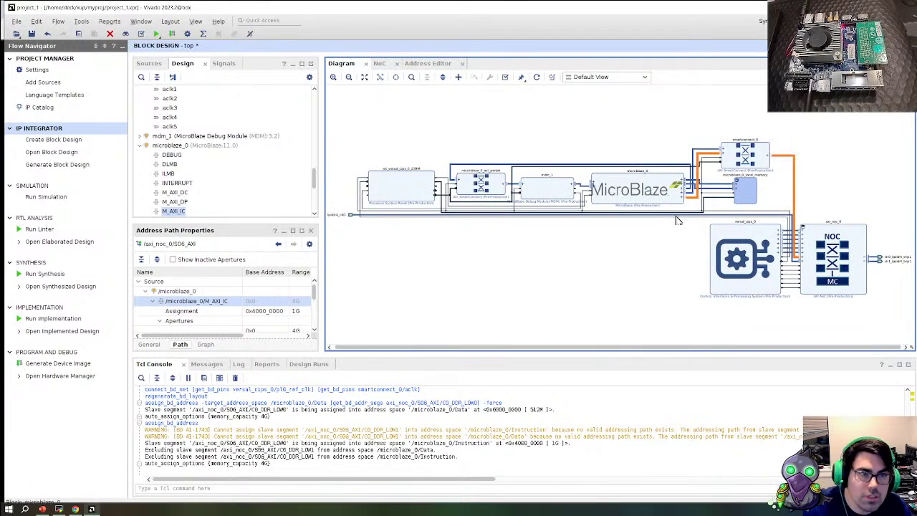
{"action": "double_click", "coordinate": [852, 230]}
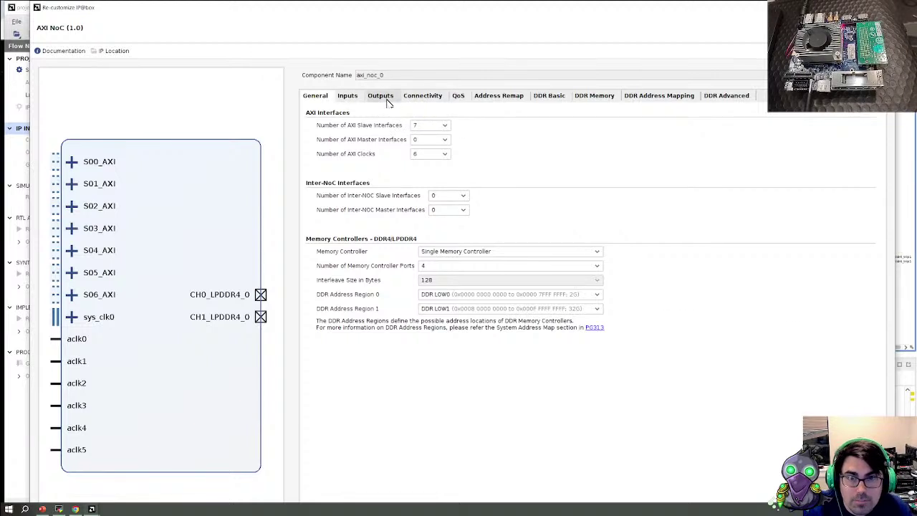
{"action": "left_click", "coordinate": [493, 97]}
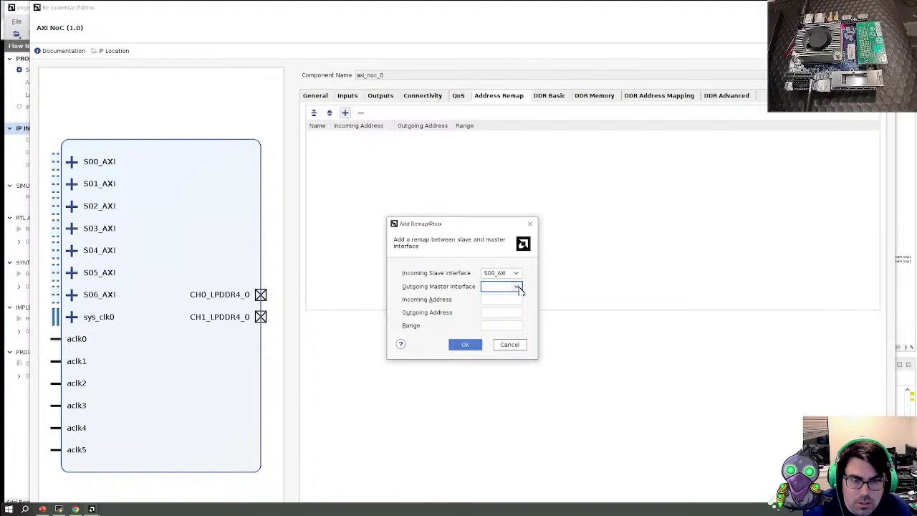
{"action": "left_click", "coordinate": [509, 345]}
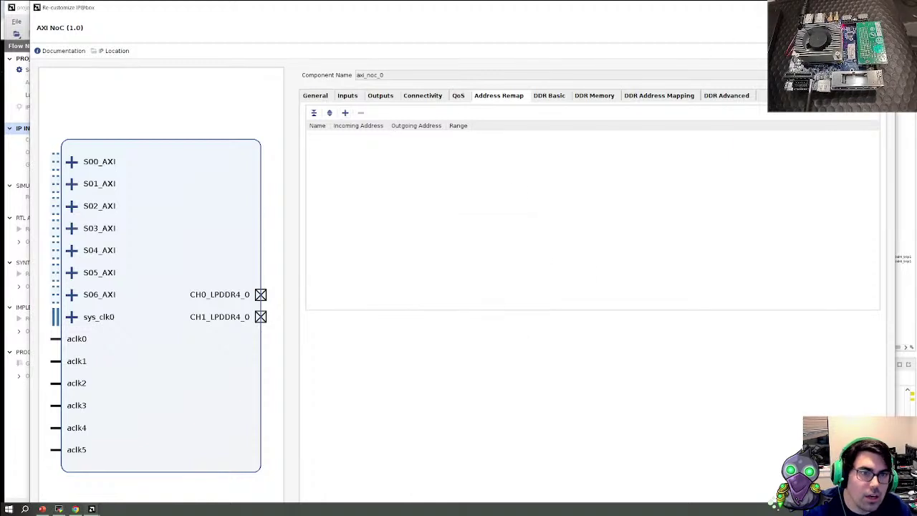
{"action": "left_click", "coordinate": [905, 8]}
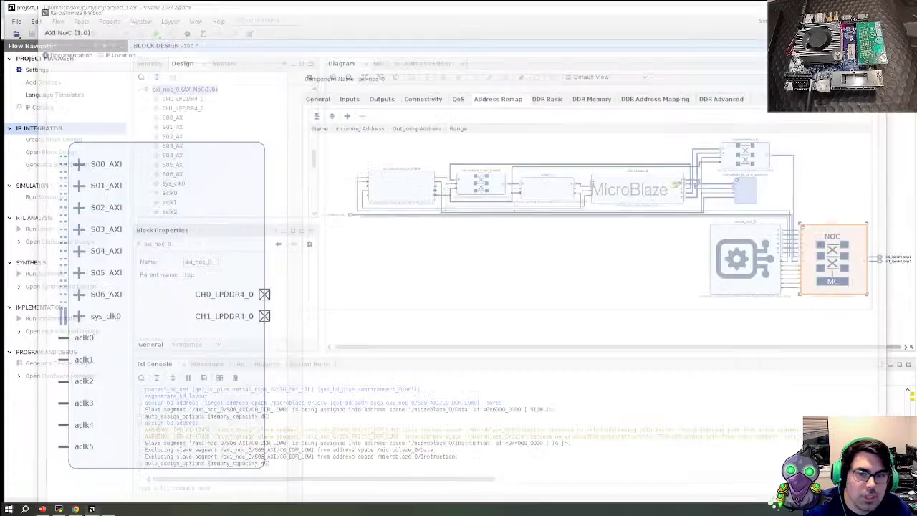
Set the instruction S06_AXI mapping to base 0x6000_0000 with a 512M range
{"action": "left_click", "coordinate": [380, 64]}
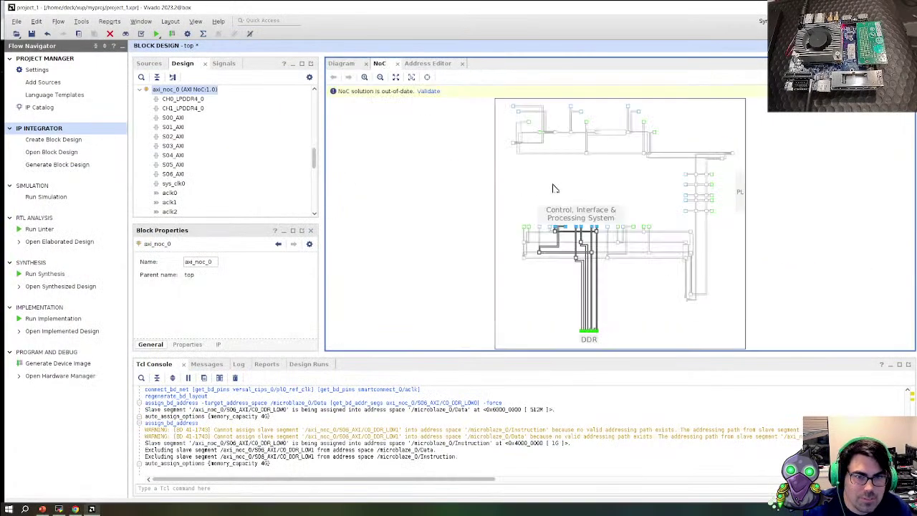
{"action": "left_click", "coordinate": [425, 63]}
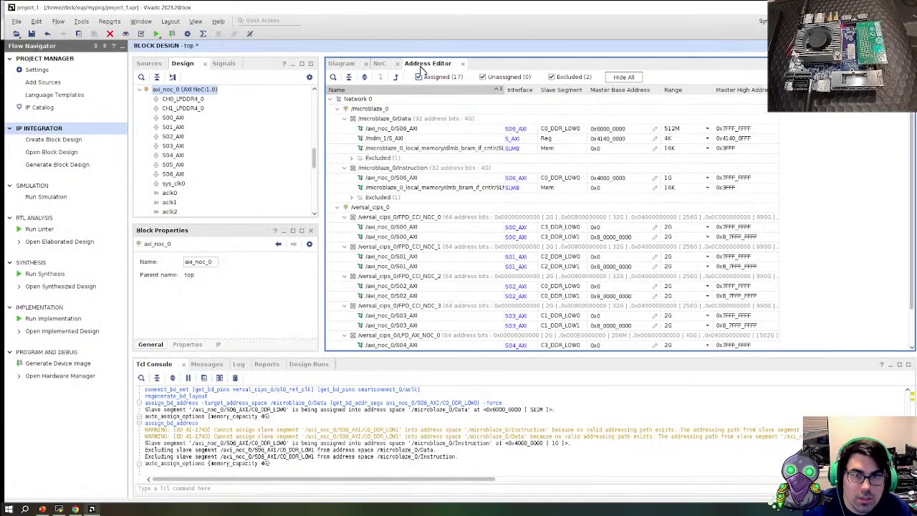
{"action": "left_click", "coordinate": [706, 178]}
{"action": "left_click", "coordinate": [706, 178]}
{"action": "left_click", "coordinate": [673, 231]}
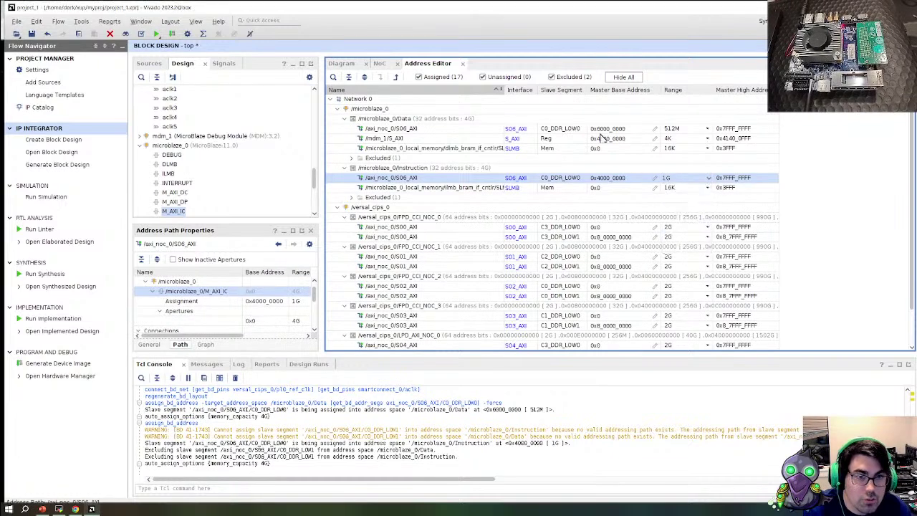
{"action": "left_click", "coordinate": [609, 177]}
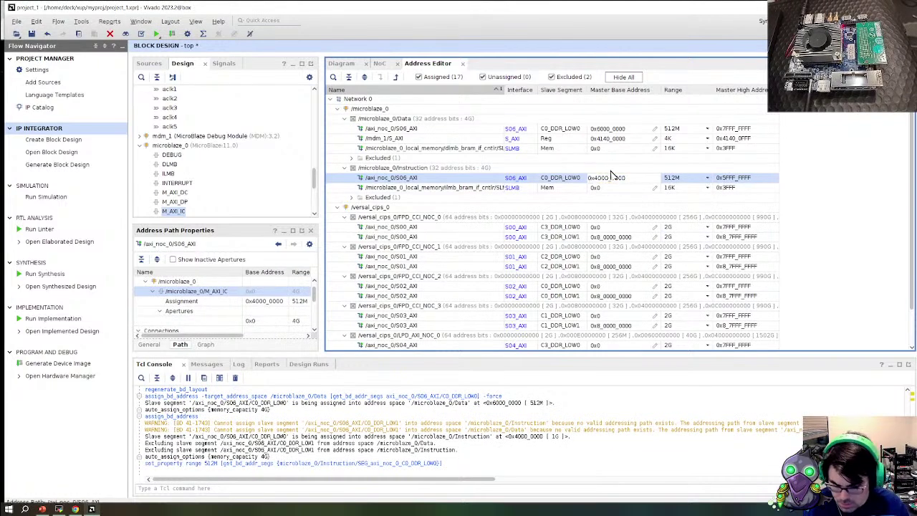
{"action": "key", "text": "BackSpace"}
{"action": "type", "text": "6"}
{"action": "key", "text": "Return"}
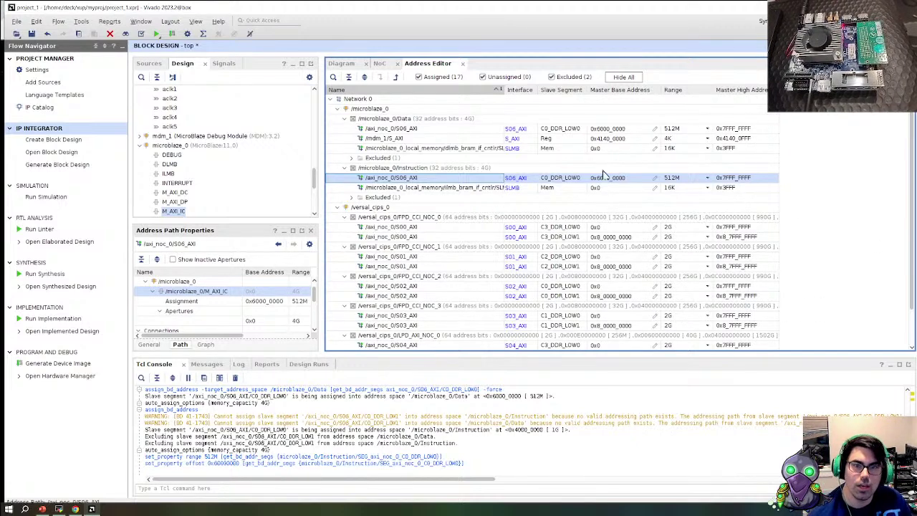
{"action": "scroll", "coordinate": [623, 251], "scroll_direction": "down", "scroll_amount": 1}
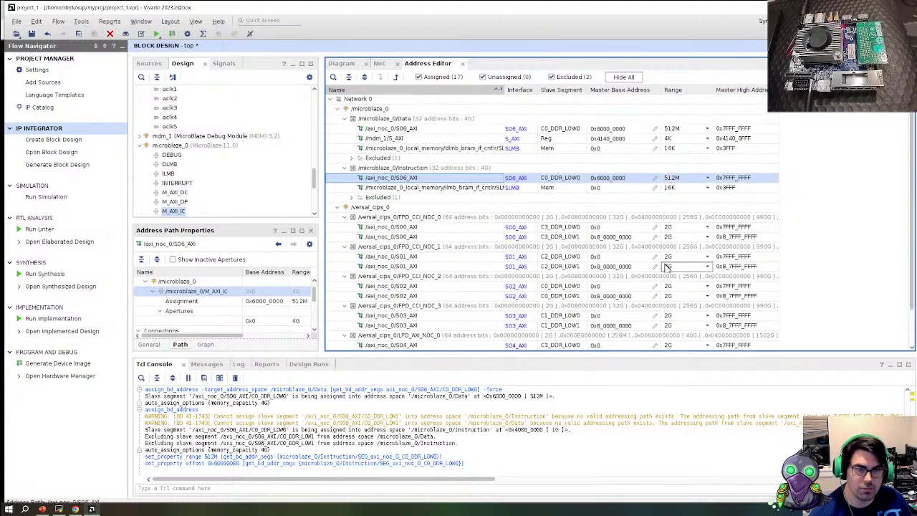
{"action": "scroll", "coordinate": [644, 258], "scroll_direction": "up", "scroll_amount": 1}
Return to the diagram, regenerate its layout, and run Validate Design
{"action": "left_click", "coordinate": [343, 63]}
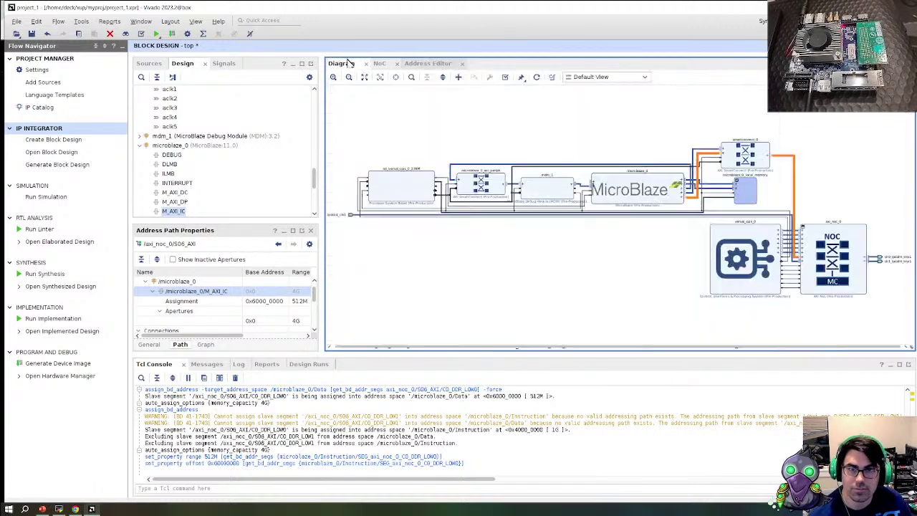
{"action": "left_click", "coordinate": [535, 77]}
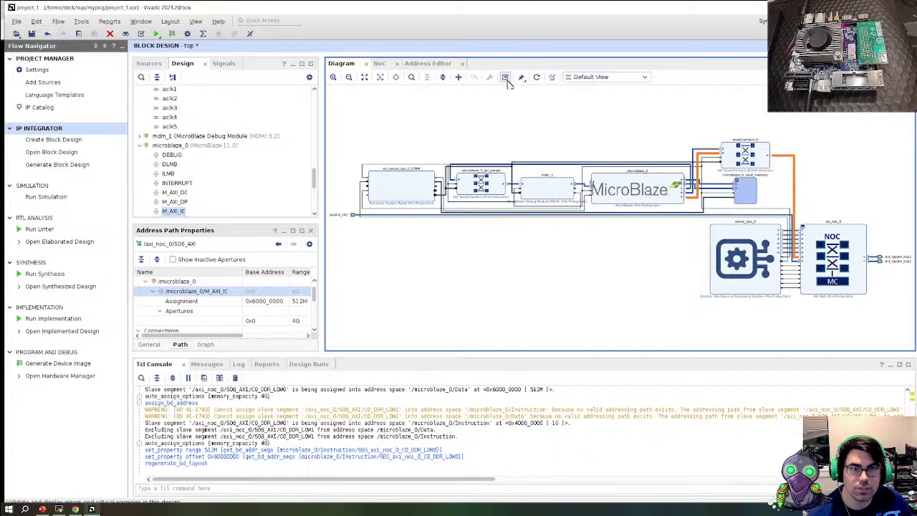
{"action": "left_click", "coordinate": [505, 77]}
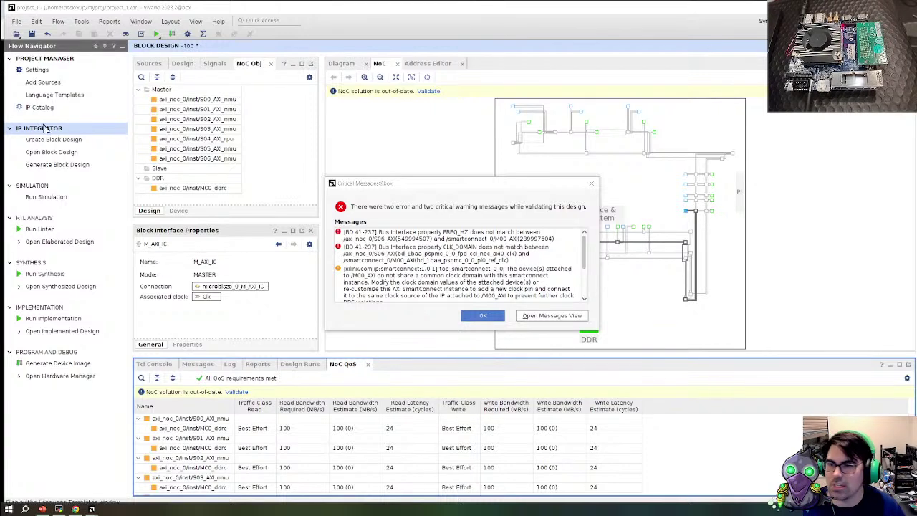
Dismiss the validation errors and set smartconnect_0 to 2 clock inputs
{"action": "left_click", "coordinate": [482, 316]}
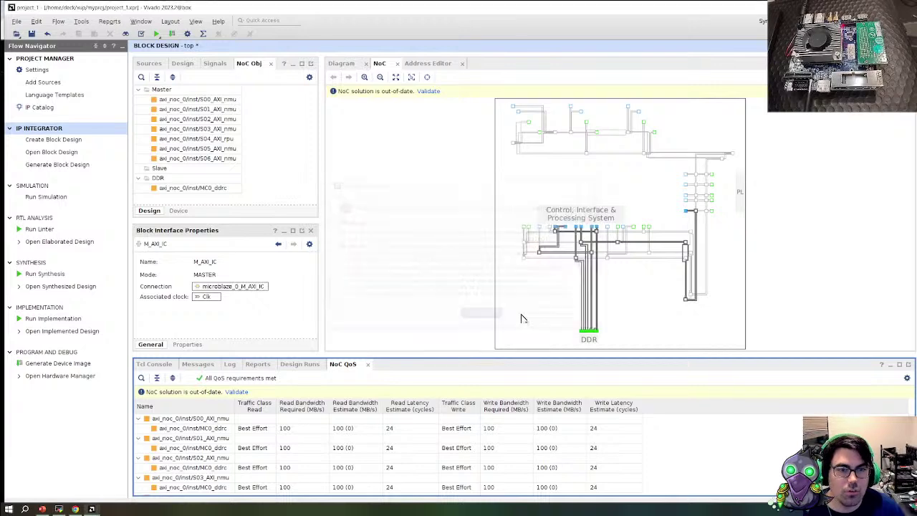
{"action": "left_click", "coordinate": [341, 63]}
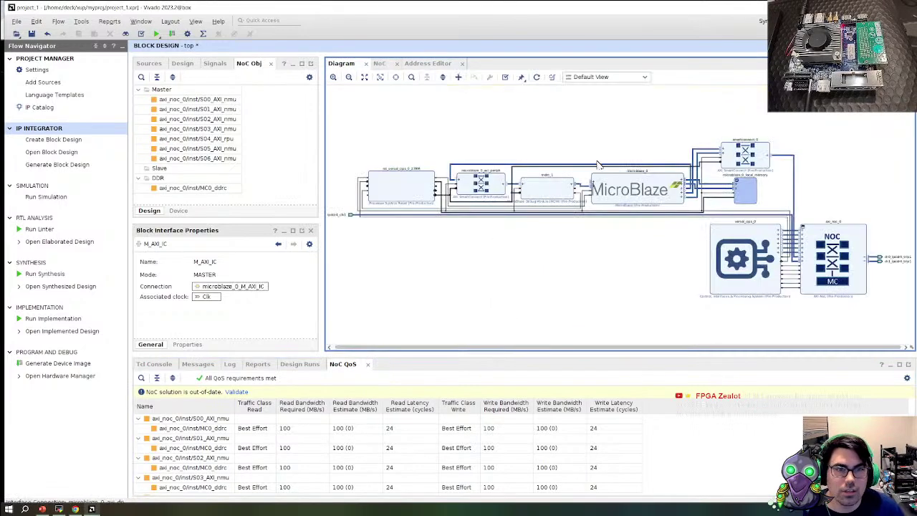
{"action": "double_click", "coordinate": [761, 162]}
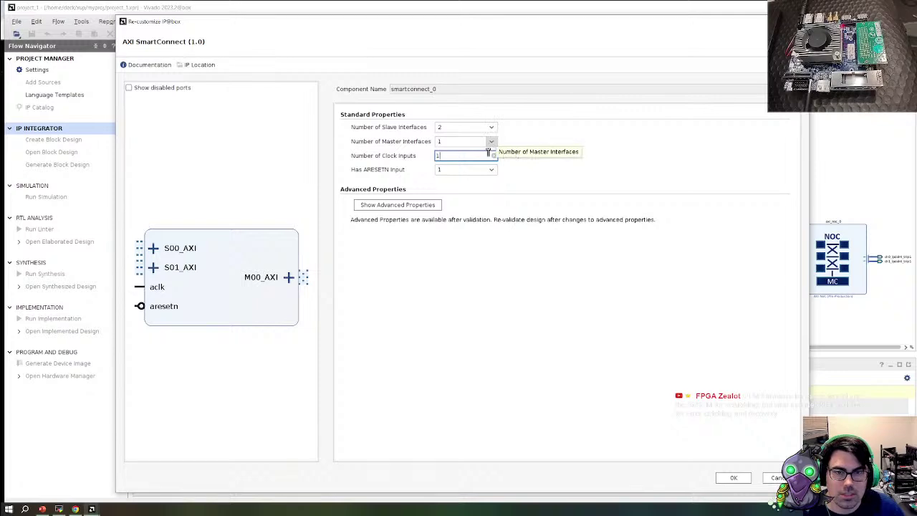
{"action": "key", "text": "BackSpace"}
{"action": "type", "text": "2"}
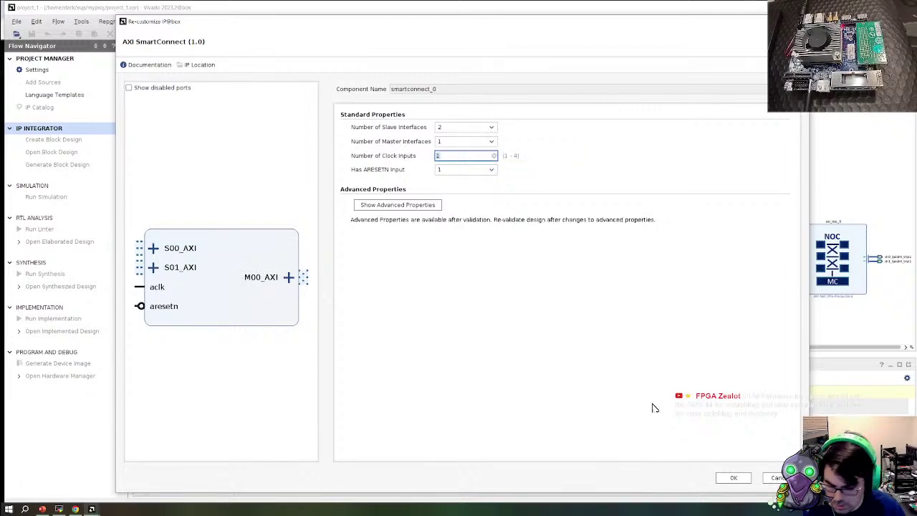
{"action": "left_click", "coordinate": [734, 478]}
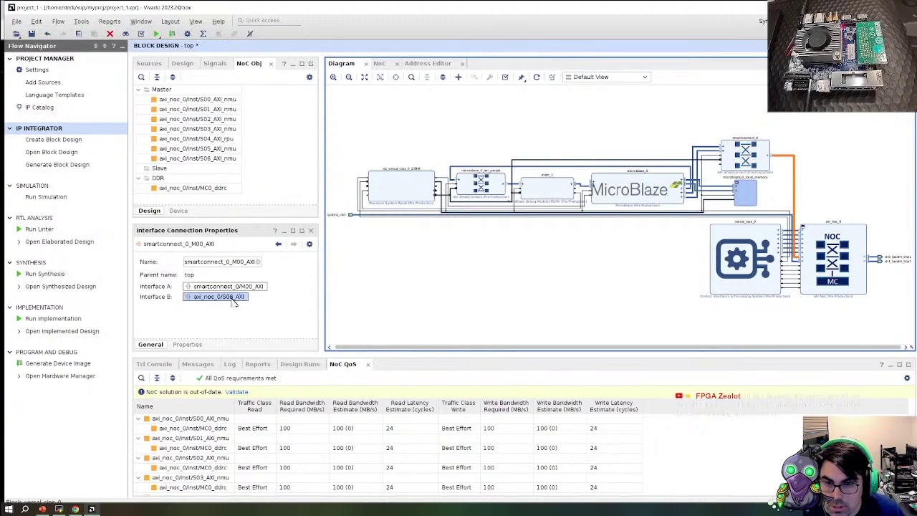
Inspect the connection properties and the SmartConnect M00_AXI interface's CONFIG properties
{"action": "left_click", "coordinate": [187, 344]}
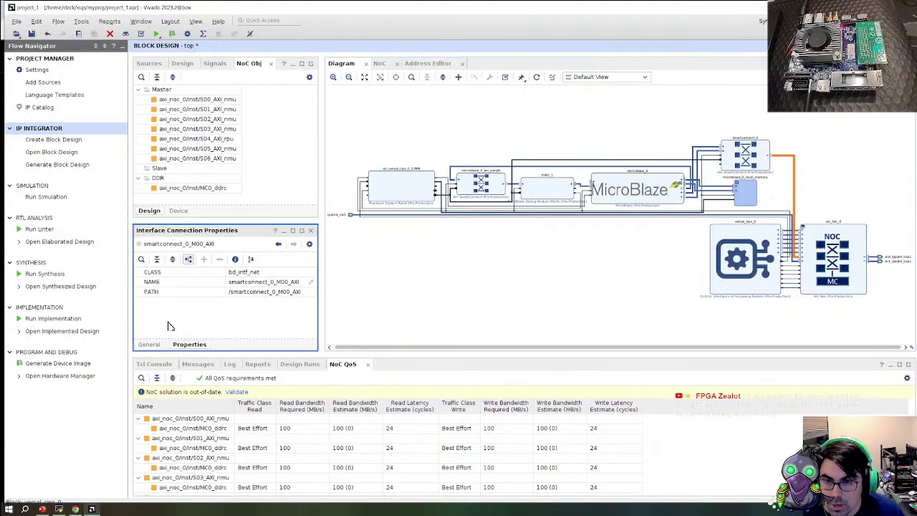
{"action": "left_click", "coordinate": [153, 345]}
{"action": "scroll", "coordinate": [812, 164], "scroll_direction": "up", "scroll_amount": 3}
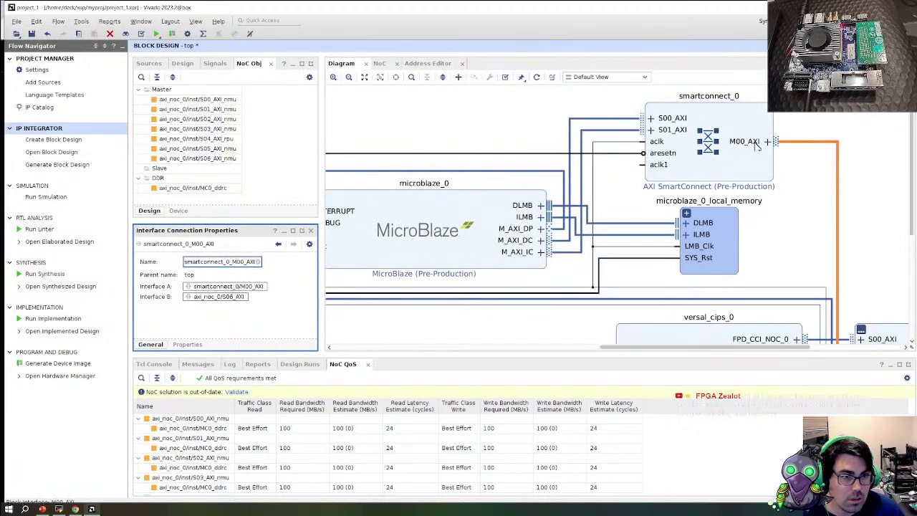
{"action": "left_click", "coordinate": [752, 142]}
{"action": "left_click", "coordinate": [187, 344]}
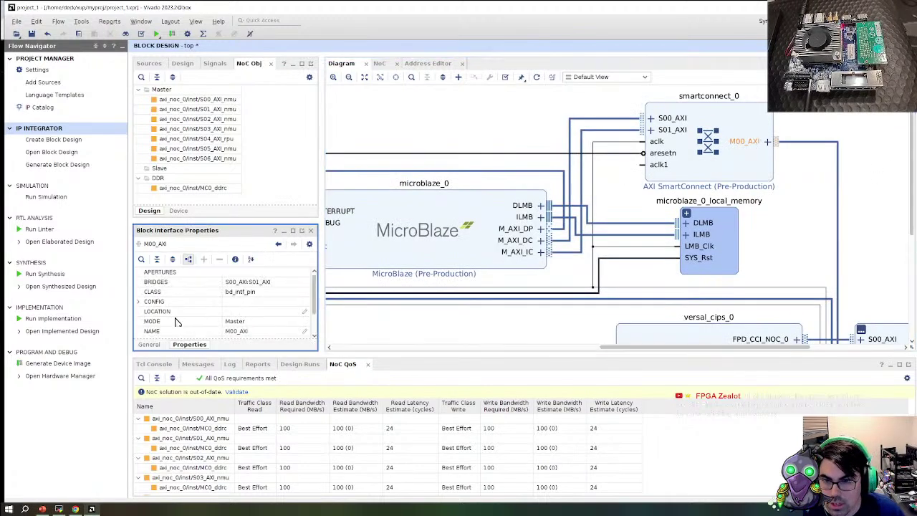
{"action": "left_click", "coordinate": [141, 302]}
{"action": "scroll", "coordinate": [229, 315], "scroll_direction": "down", "scroll_amount": 5}
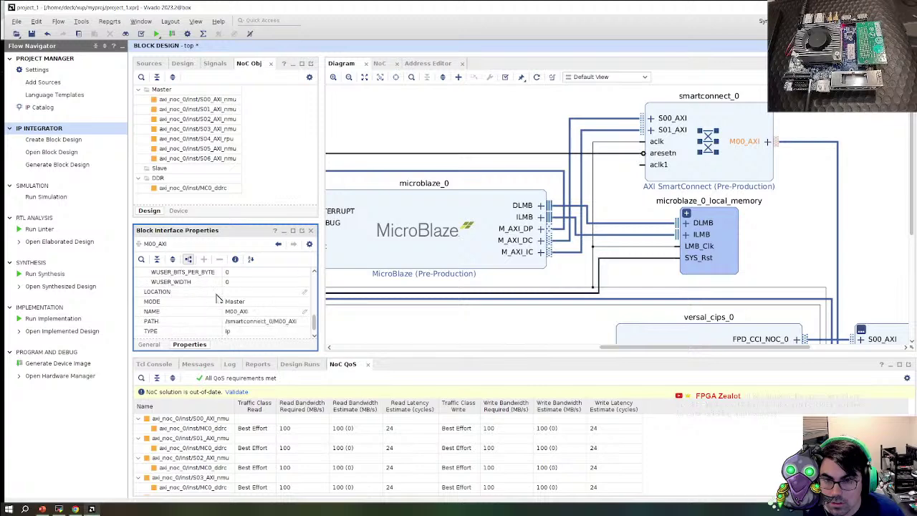
{"action": "scroll", "coordinate": [849, 260], "scroll_direction": "down", "scroll_amount": 5}
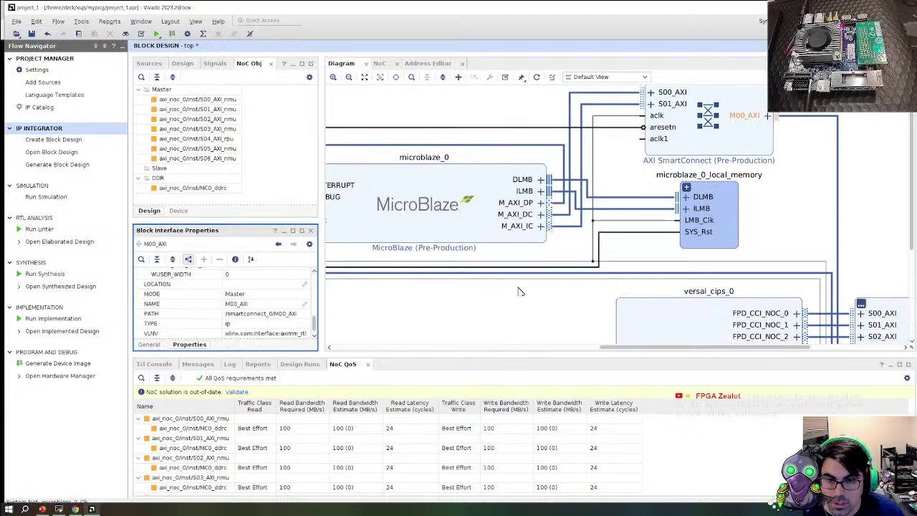
{"action": "scroll", "coordinate": [849, 260], "scroll_direction": "down", "scroll_amount": 1}
Try wiring the fpd_cci_noc_axi0_clk net to the SmartConnect clock pins, then reopen axi_noc_0 settings
{"action": "left_click", "coordinate": [834, 271]}
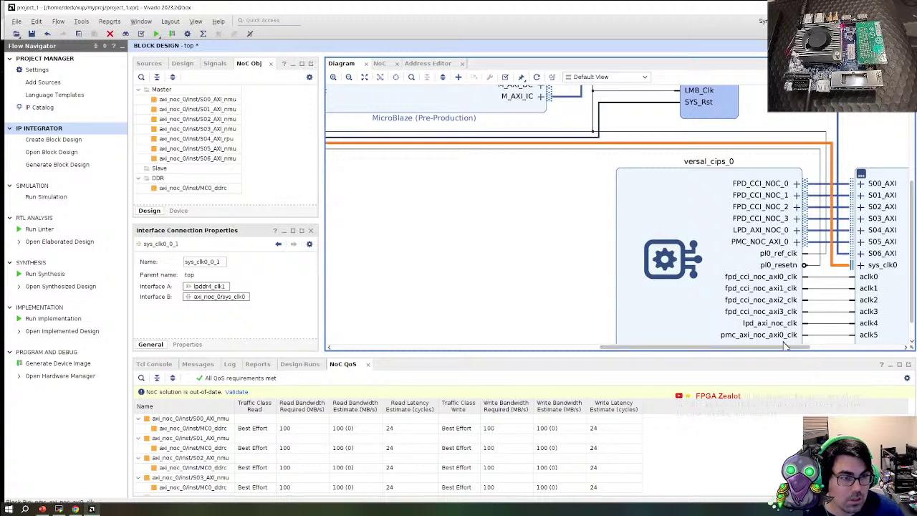
{"action": "left_click", "coordinate": [818, 276]}
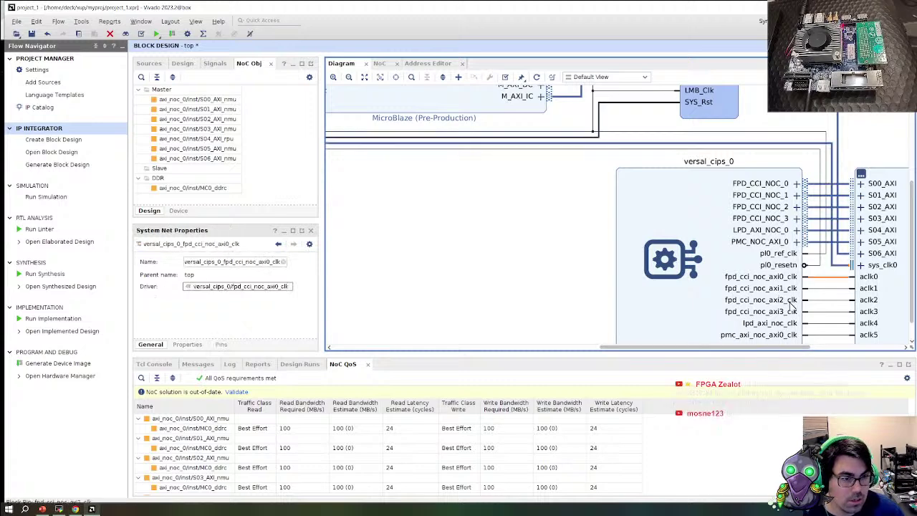
{"action": "scroll", "coordinate": [807, 290], "scroll_direction": "down", "scroll_amount": 3, "text": "ctrl"}
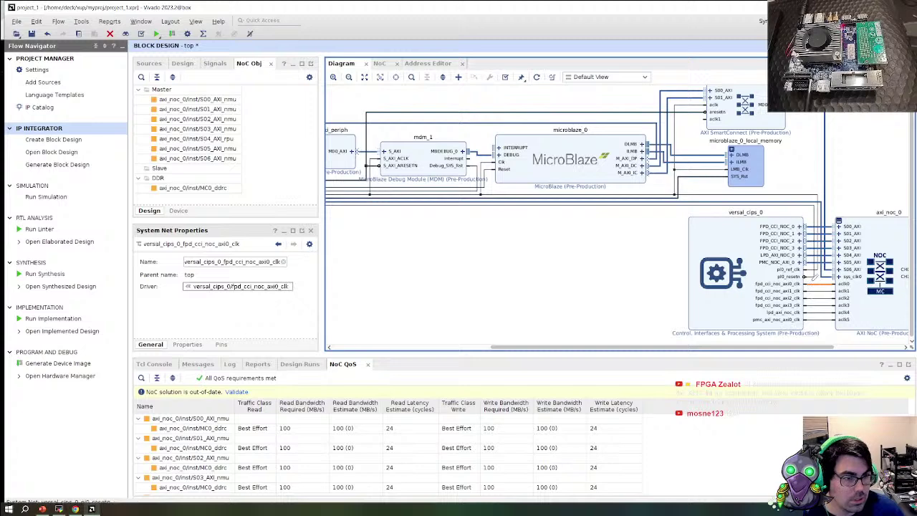
{"action": "left_click_drag", "start_coordinate": [772, 148], "coordinate": [826, 299]}
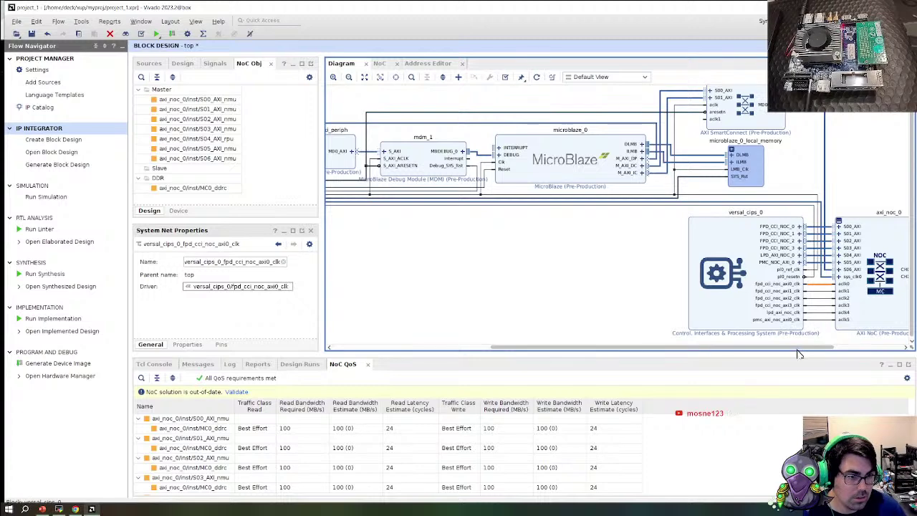
{"action": "left_click", "coordinate": [868, 348]}
{"action": "left_click", "coordinate": [868, 349]}
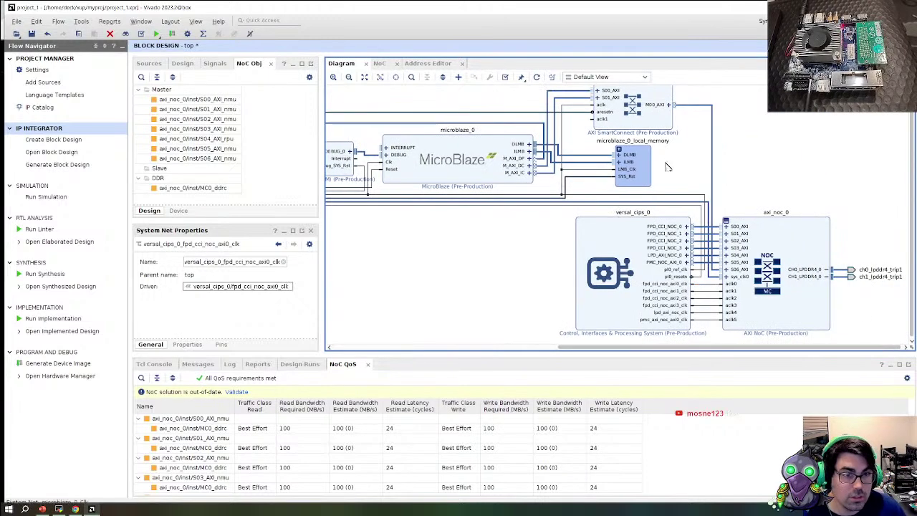
{"action": "mouse_move", "coordinate": [704, 287]}
{"action": "left_mouse_down"}
{"action": "mouse_move", "coordinate": [716, 283]}
{"action": "mouse_move", "coordinate": [652, 163]}
{"action": "mouse_move", "coordinate": [618, 123]}
{"action": "mouse_move", "coordinate": [599, 120]}
{"action": "mouse_move", "coordinate": [623, 140]}
{"action": "mouse_move", "coordinate": [697, 293]}
{"action": "left_mouse_up"}
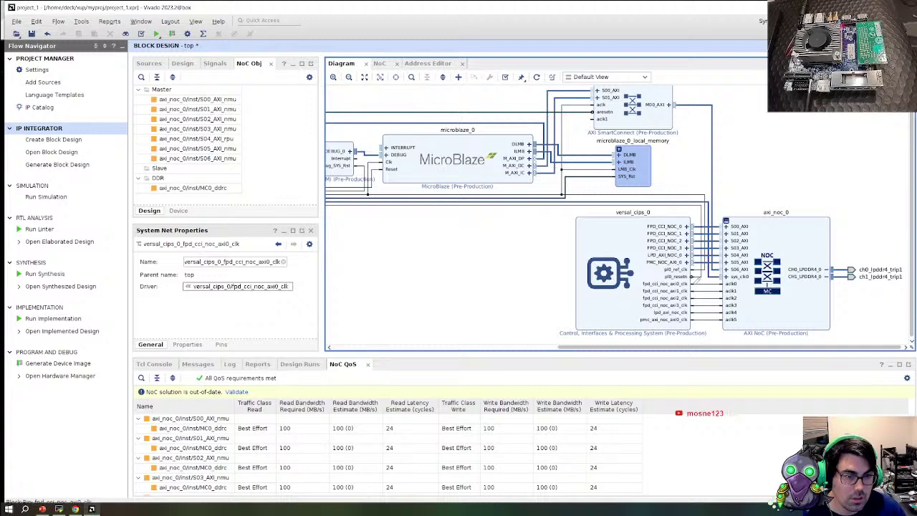
{"action": "left_click", "coordinate": [738, 276]}
{"action": "double_click", "coordinate": [795, 327]}
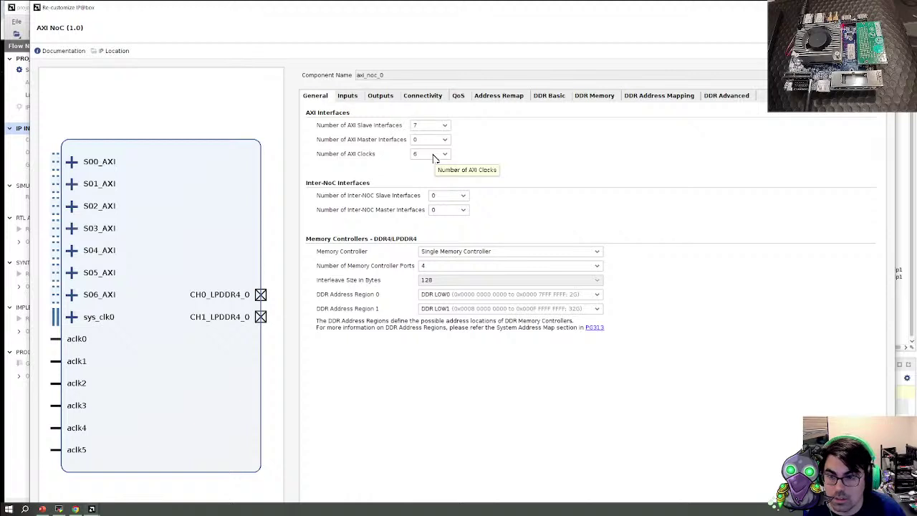
Review the NoC's AXI input assignments and the validation error log
{"action": "left_click", "coordinate": [350, 97]}
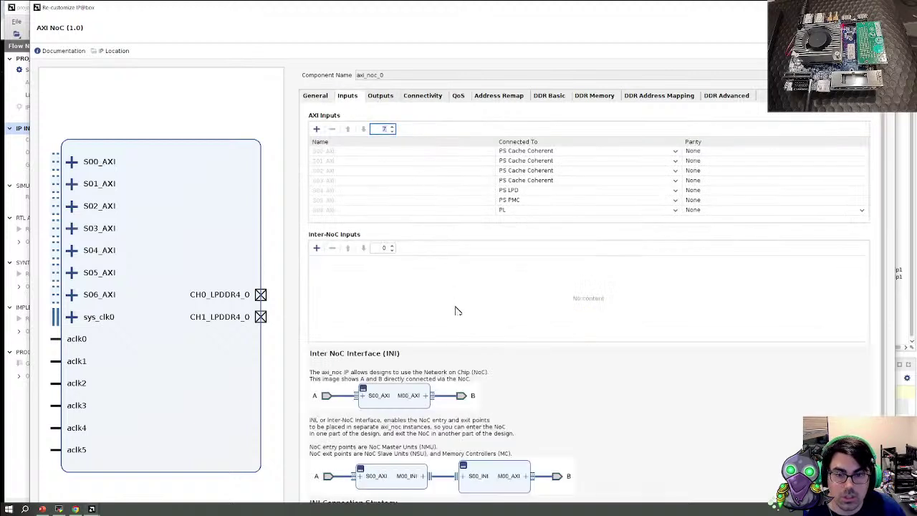
{"action": "scroll", "coordinate": [458, 310], "scroll_direction": "down", "scroll_amount": 5}
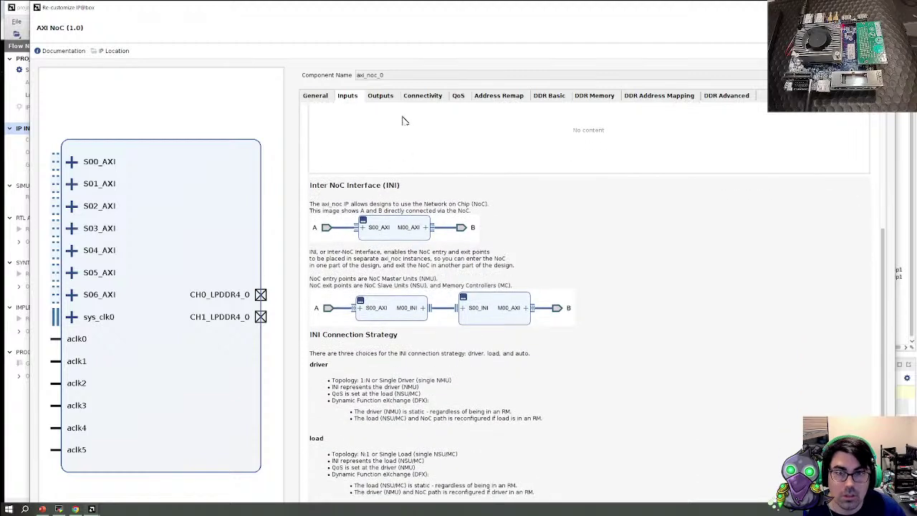
{"action": "left_click", "coordinate": [331, 99]}
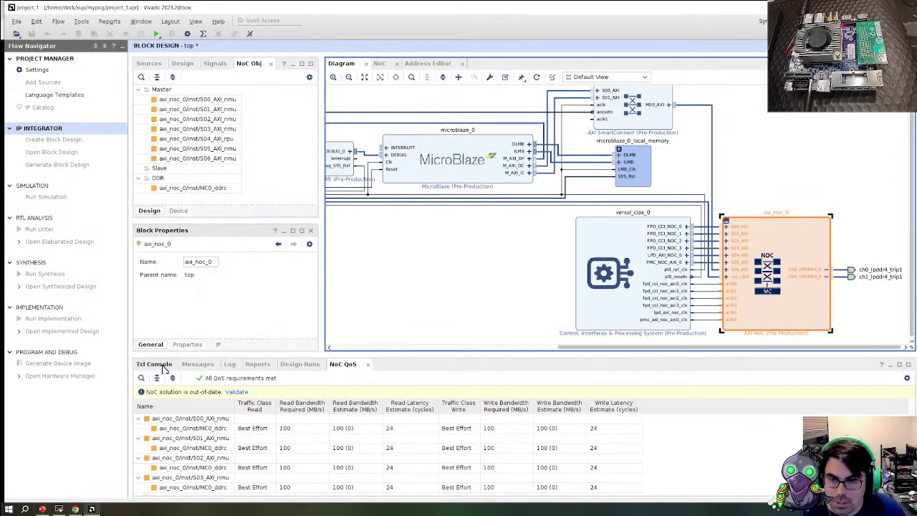
{"action": "left_click", "coordinate": [153, 364]}
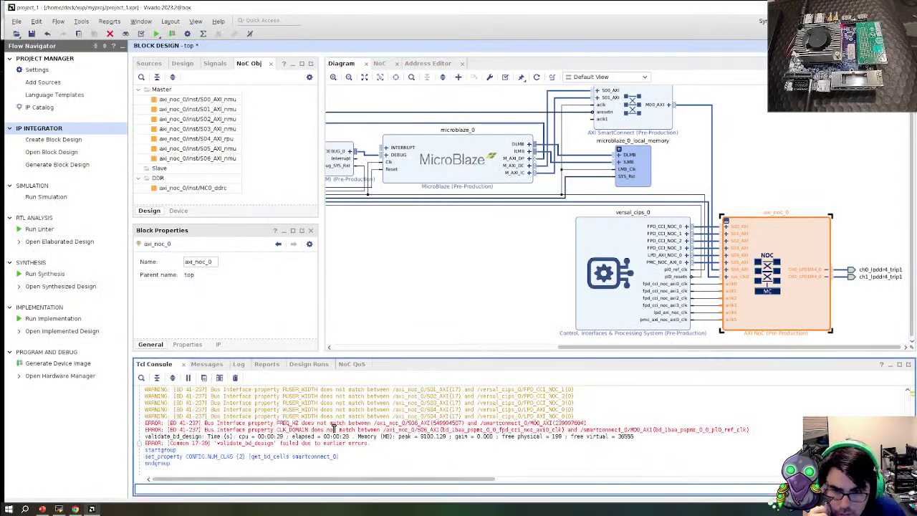
{"action": "left_click", "coordinate": [281, 423]}
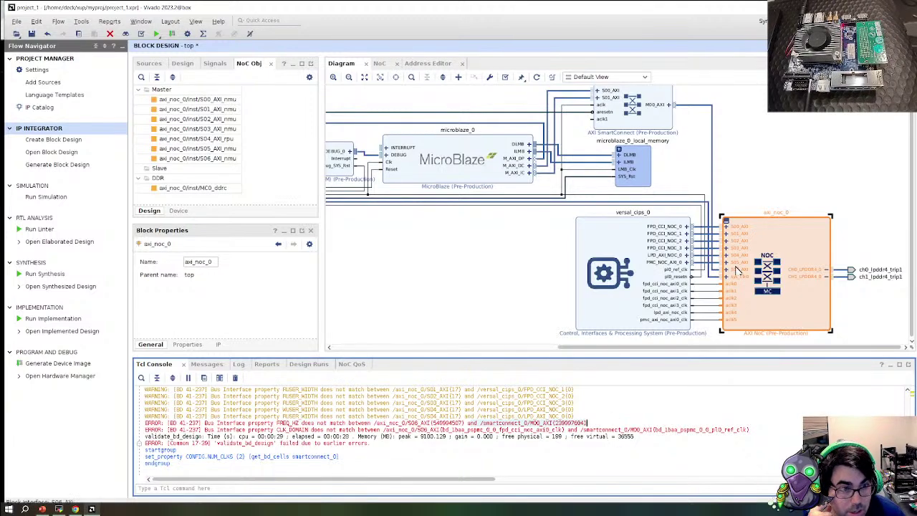
{"action": "left_click", "coordinate": [767, 319]}
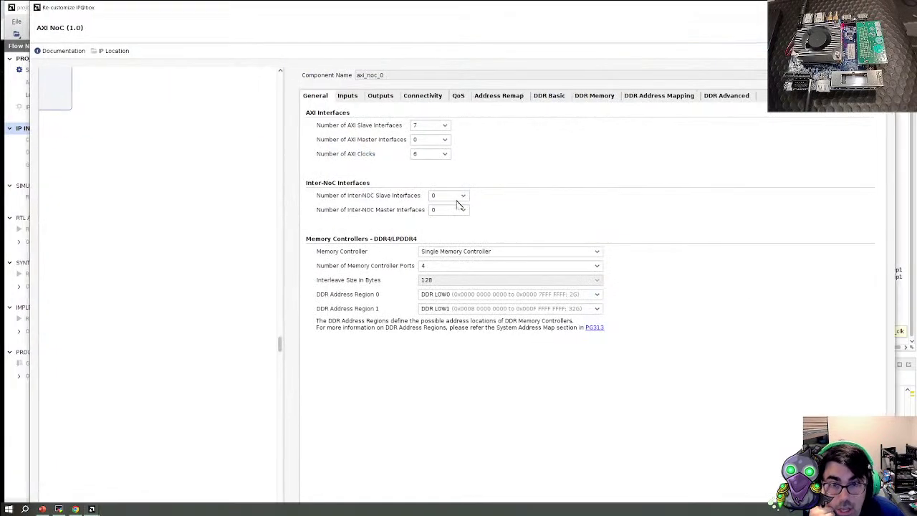
Raise the AXI NoC's Number of AXI Clocks from 6 to 7 and apply
{"action": "left_click", "coordinate": [443, 154]}
{"action": "left_click", "coordinate": [433, 176]}
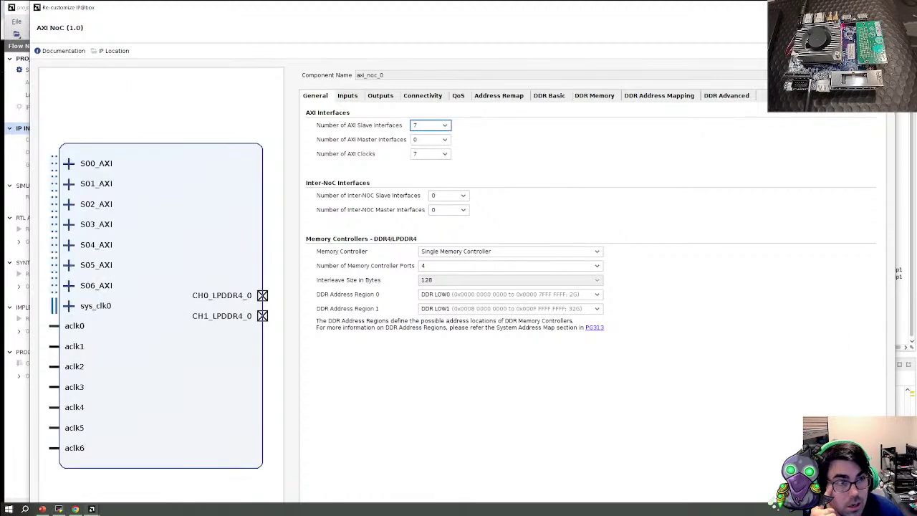
{"action": "double_click", "coordinate": [734, 8]}
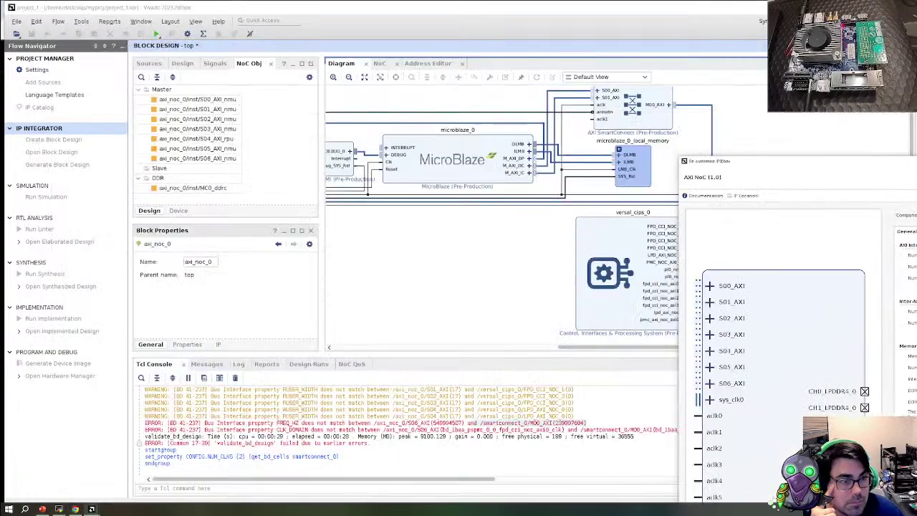
{"action": "key", "text": "Return"}
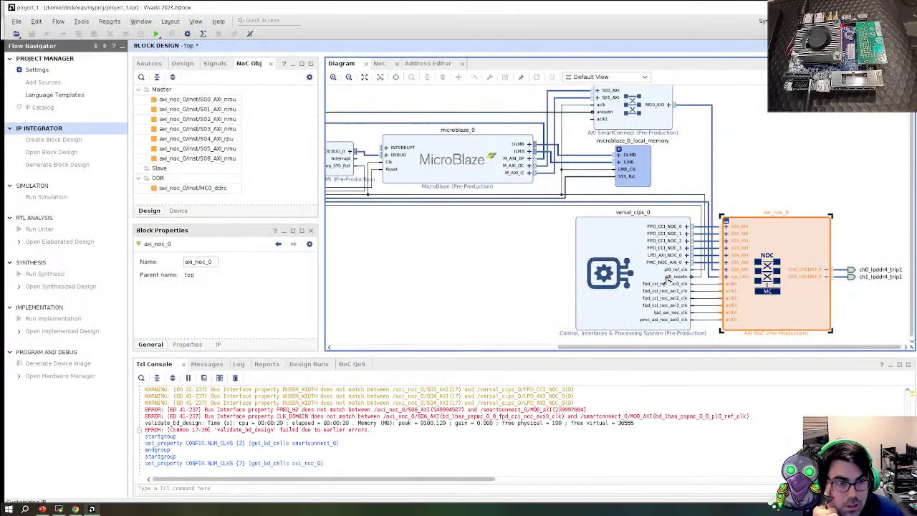
Set smartconnect_0 back to 1 clock input
{"action": "left_click", "coordinate": [632, 126]}
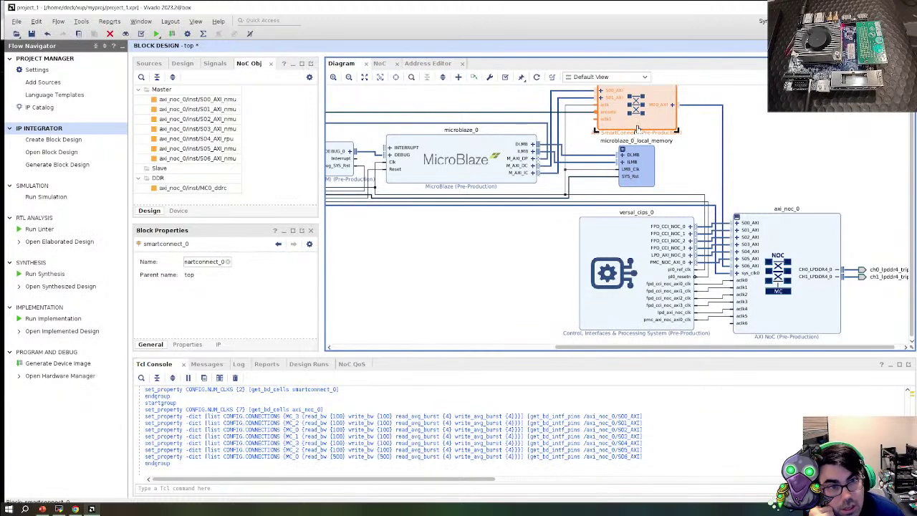
{"action": "double_click", "coordinate": [637, 128]}
{"action": "left_click", "coordinate": [458, 156]}
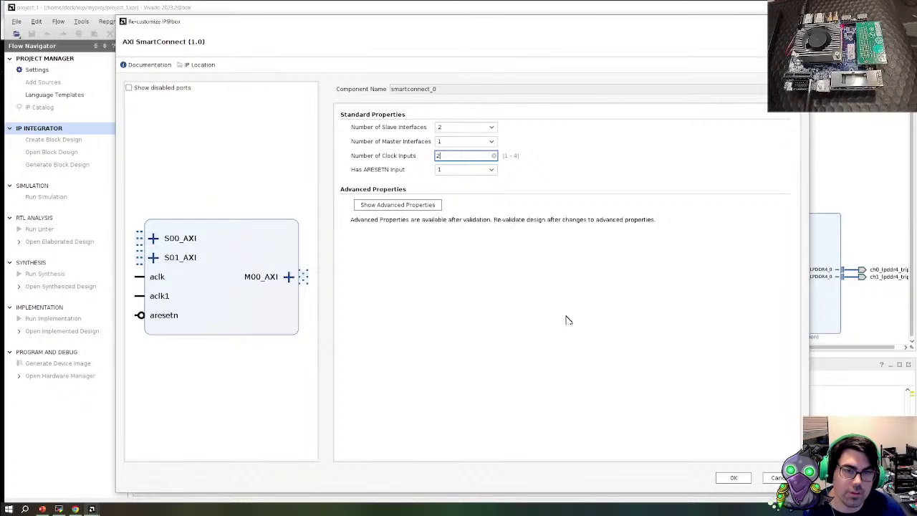
{"action": "type", "text": "1"}
{"action": "left_click", "coordinate": [732, 479]}
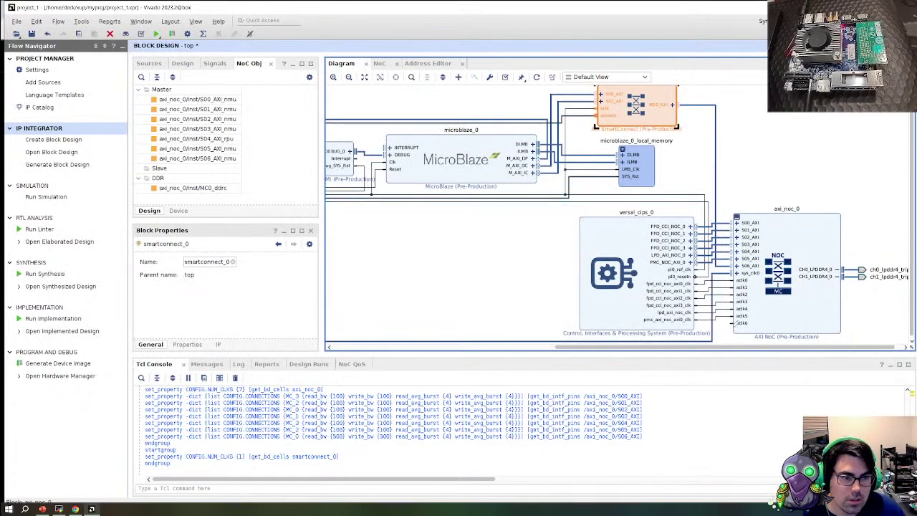
Wire NoC aclk6 to pl0_ref_clk, regenerate the layout, and validate the design
{"action": "left_click_drag", "start_coordinate": [734, 316], "coordinate": [589, 108]}
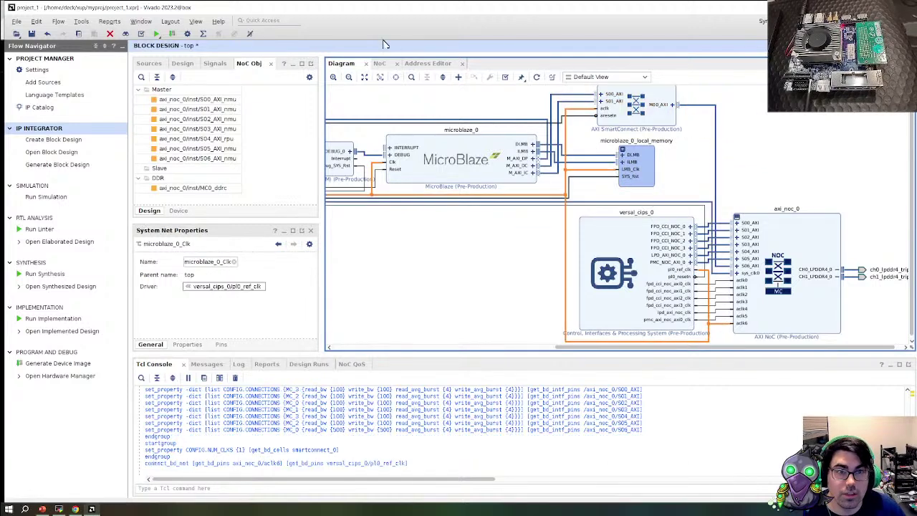
{"action": "left_click", "coordinate": [536, 78]}
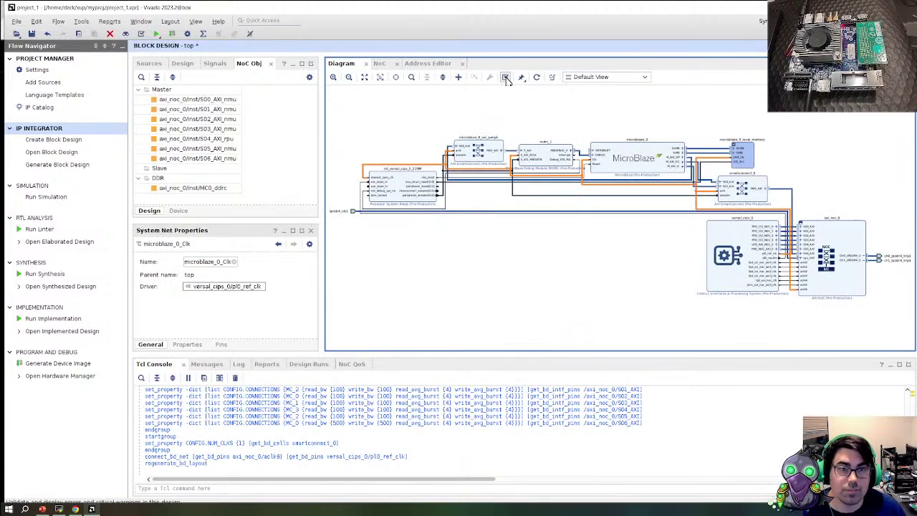
{"action": "left_click", "coordinate": [506, 78]}
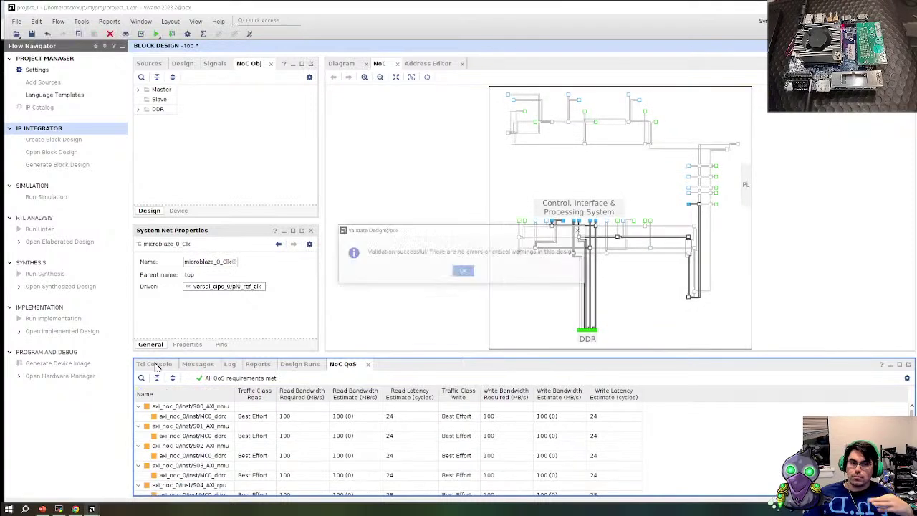
Dismiss the validation success message and return to the block diagram
{"action": "left_click", "coordinate": [464, 271]}
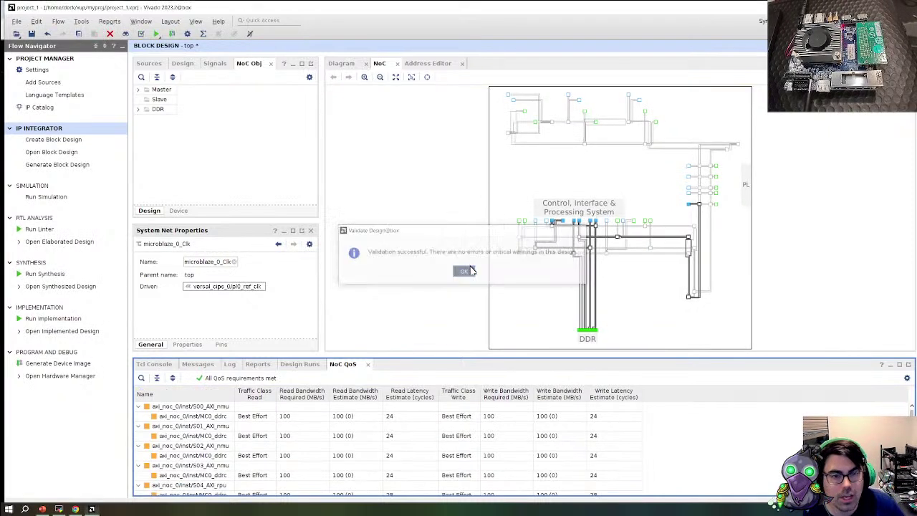
{"action": "double_click", "coordinate": [384, 66]}
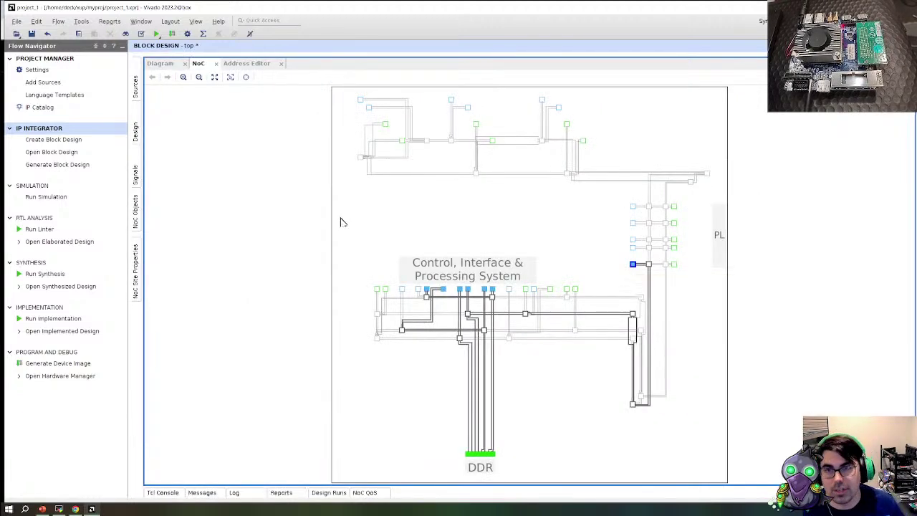
{"action": "left_click", "coordinate": [160, 64]}
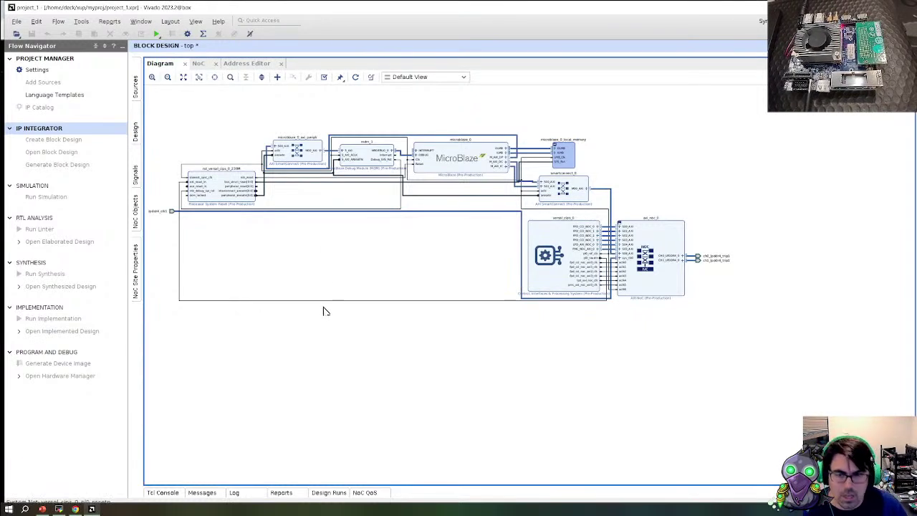
Generate the device image, running synthesis and implementation first with 6 parallel jobs
{"action": "left_click", "coordinate": [61, 363]}
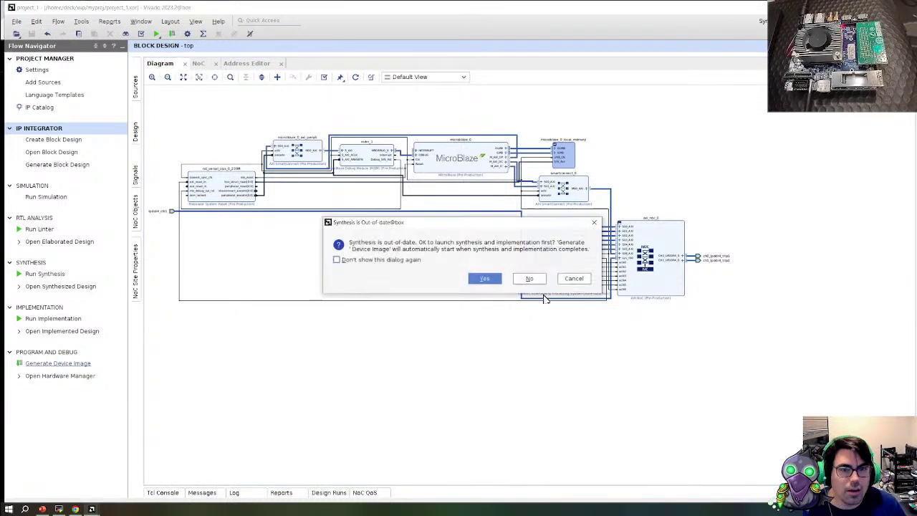
{"action": "left_click", "coordinate": [485, 278]}
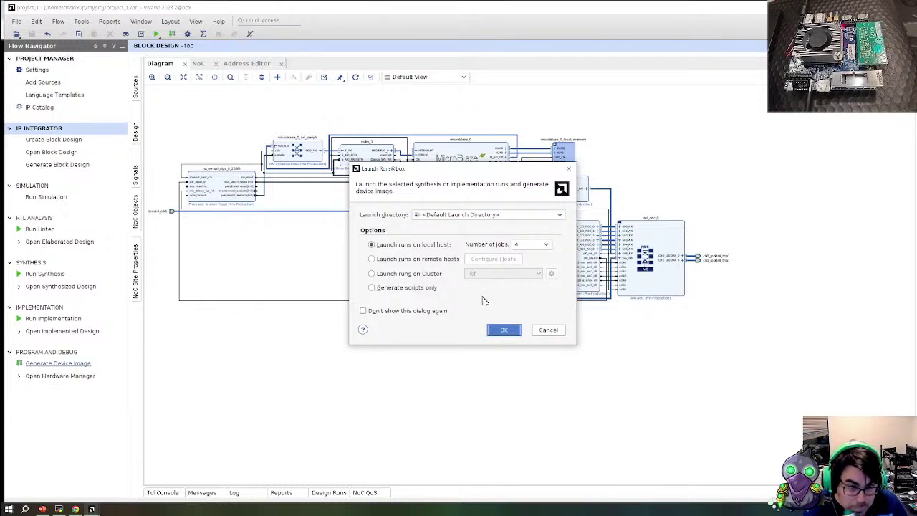
{"action": "left_click", "coordinate": [533, 244]}
{"action": "left_click", "coordinate": [528, 305]}
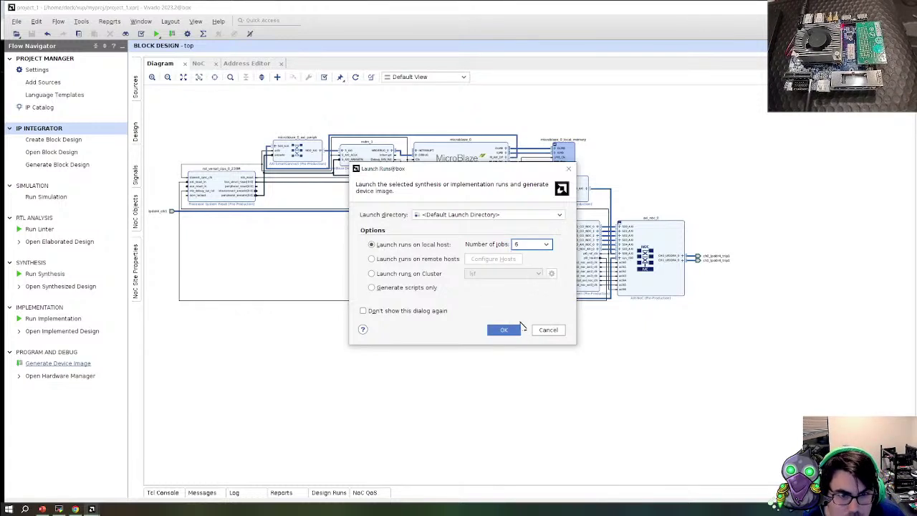
{"action": "left_click", "coordinate": [511, 331]}
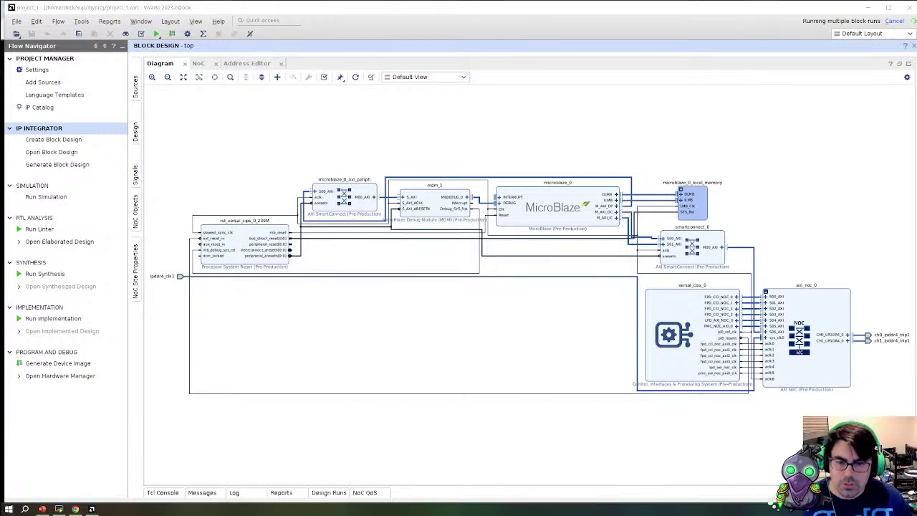
Expand the top out-of-context run in Design Runs to check progress, then show the Tcl Console
{"action": "left_click", "coordinate": [328, 492]}
{"action": "left_click", "coordinate": [159, 429]}
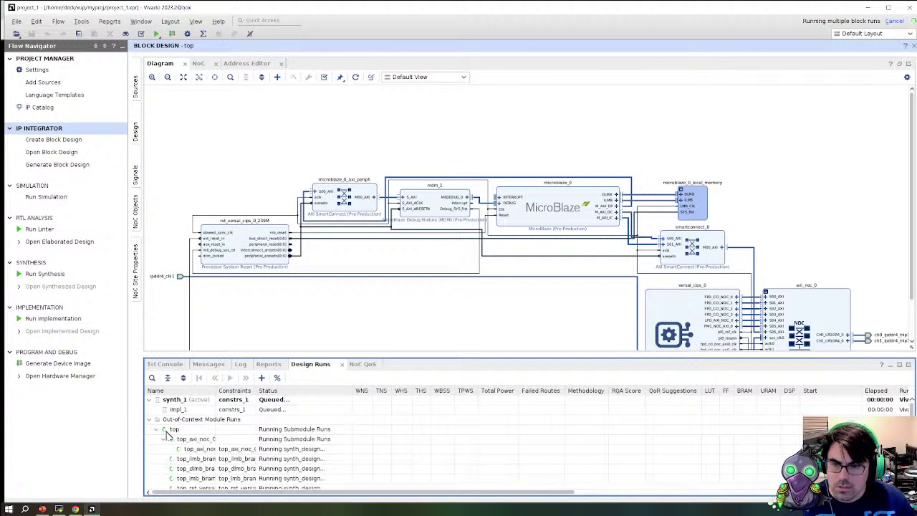
{"action": "double_click", "coordinate": [312, 364]}
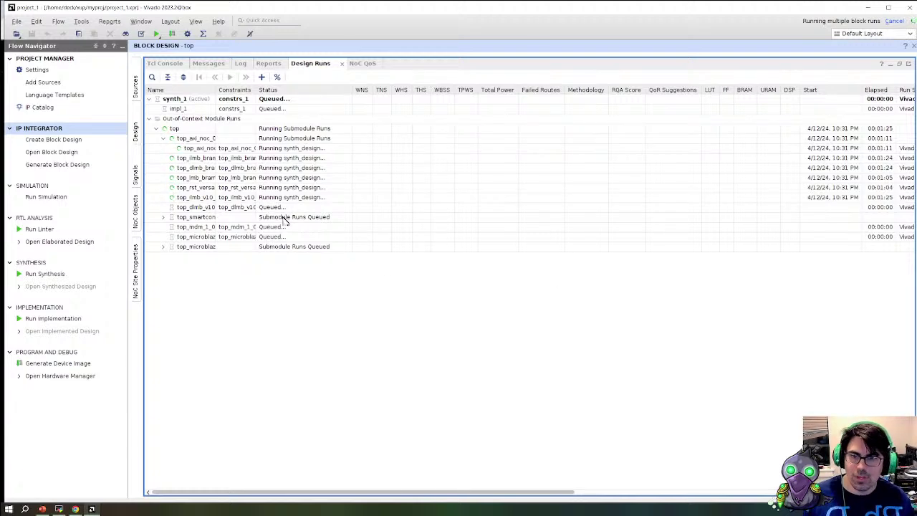
{"action": "left_click", "coordinate": [167, 64]}
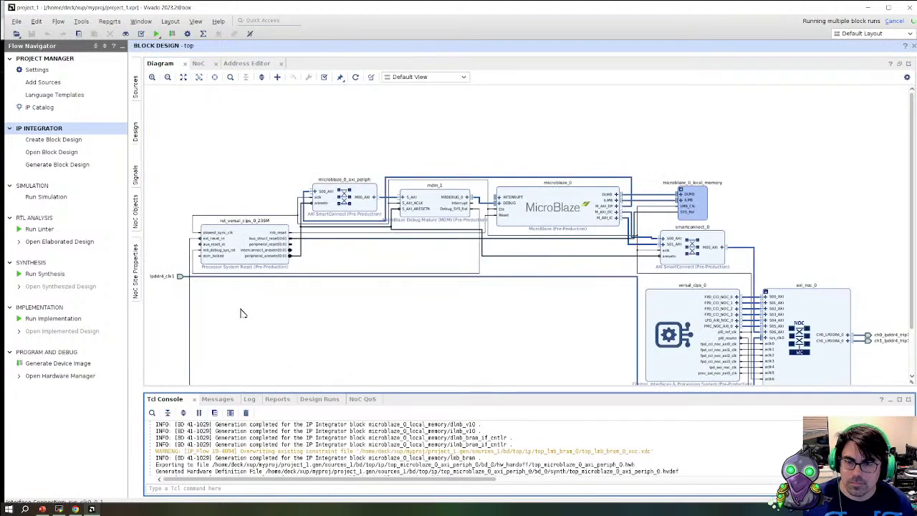
Open the Log panel and enlarge it over the block diagram
{"action": "left_click", "coordinate": [242, 399]}
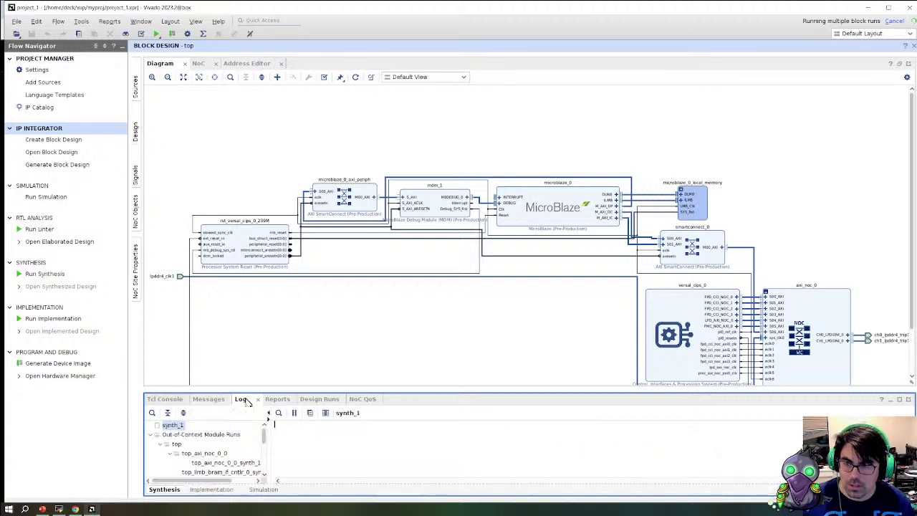
{"action": "scroll", "coordinate": [208, 460], "scroll_direction": "down", "scroll_amount": 2}
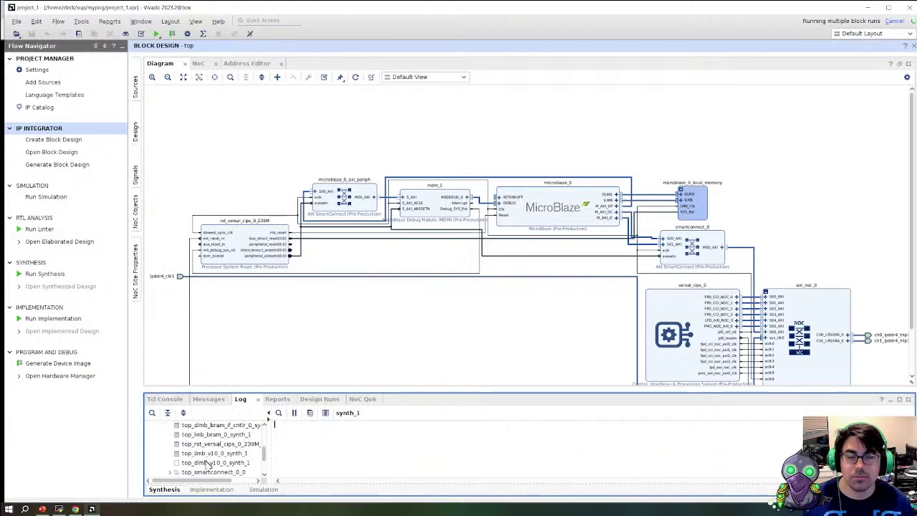
{"action": "left_click_drag", "start_coordinate": [293, 393], "coordinate": [309, 193]}
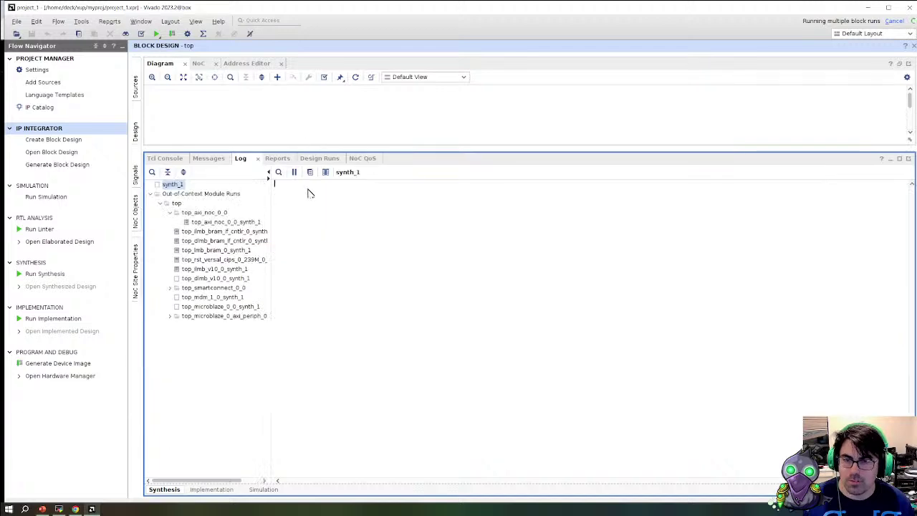
View the synthesis logs of axi_noc_0, dlmb_bram_if_cntlr, reset, ilmb_v10 and microblaze_0 runs
{"action": "left_click", "coordinate": [208, 222]}
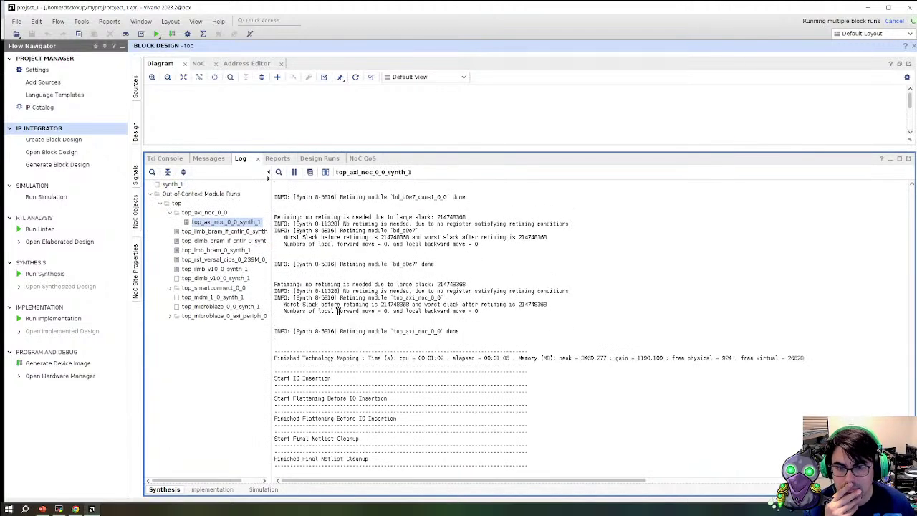
{"action": "left_click", "coordinate": [212, 241]}
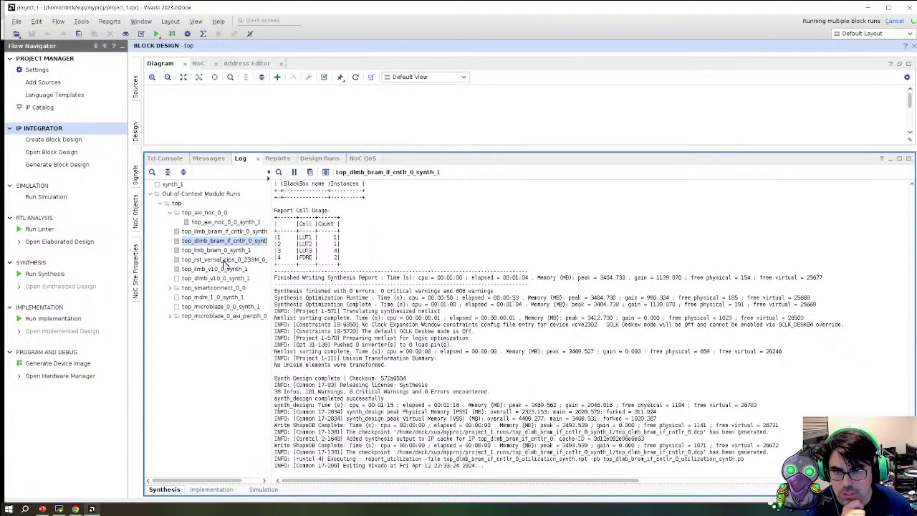
{"action": "left_click", "coordinate": [222, 260]}
{"action": "left_click", "coordinate": [220, 269]}
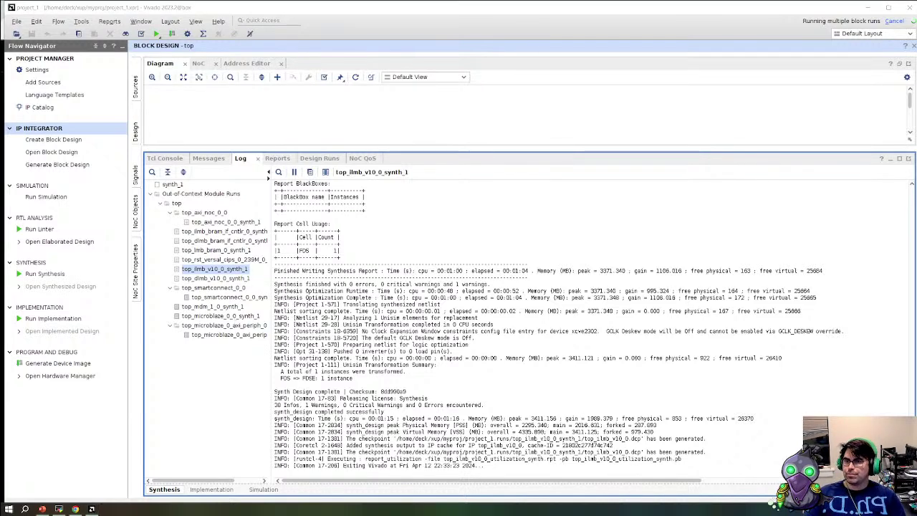
{"action": "left_click", "coordinate": [222, 316]}
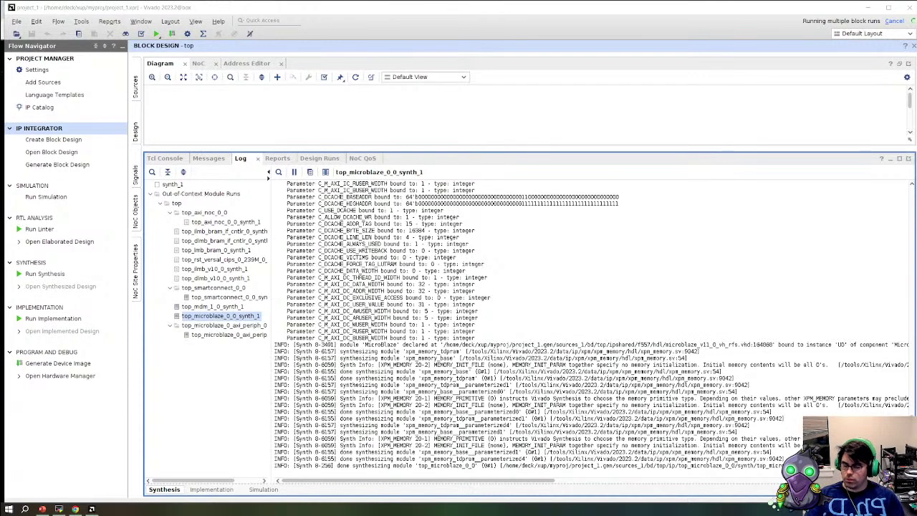